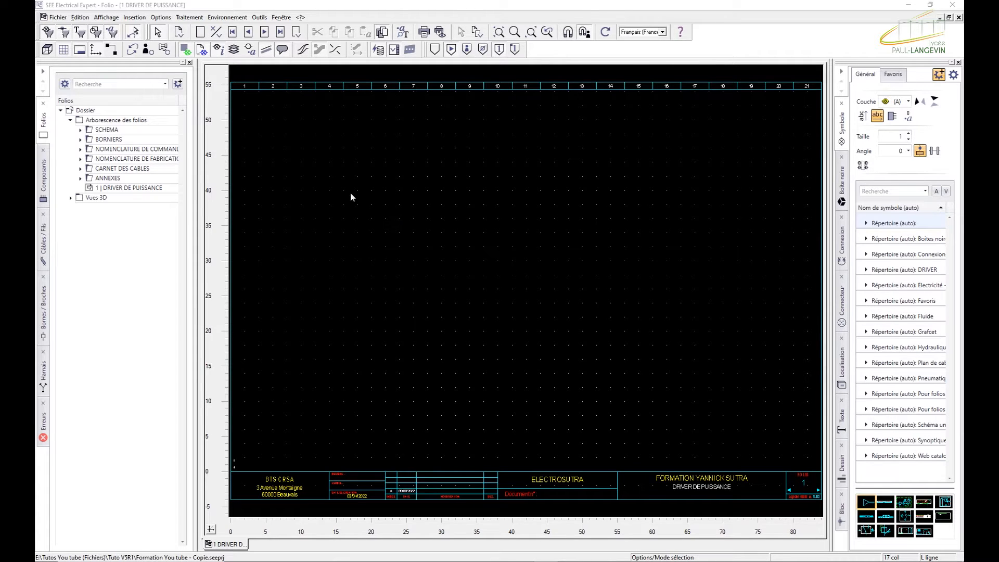
- Open the "Carte de moteur pas à pas DS10" symbol from the DRIVER family of the environment's symbol library for editing
click(236, 18)
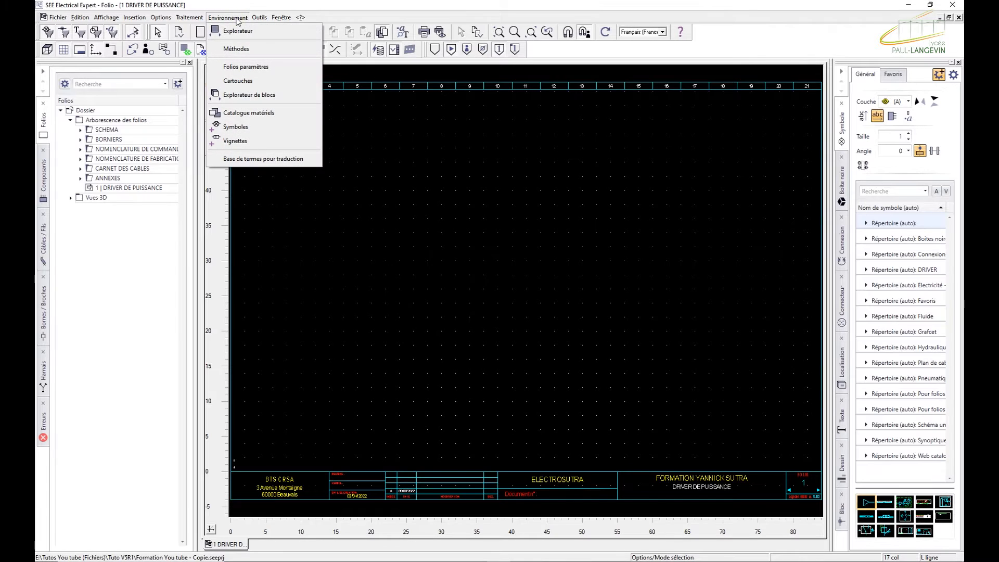
click(243, 127)
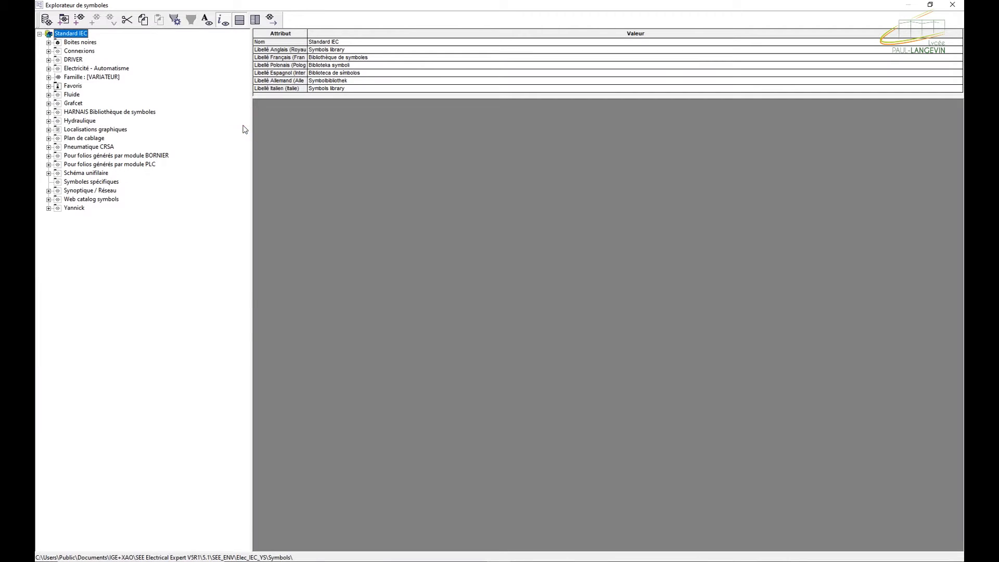
click(48, 60)
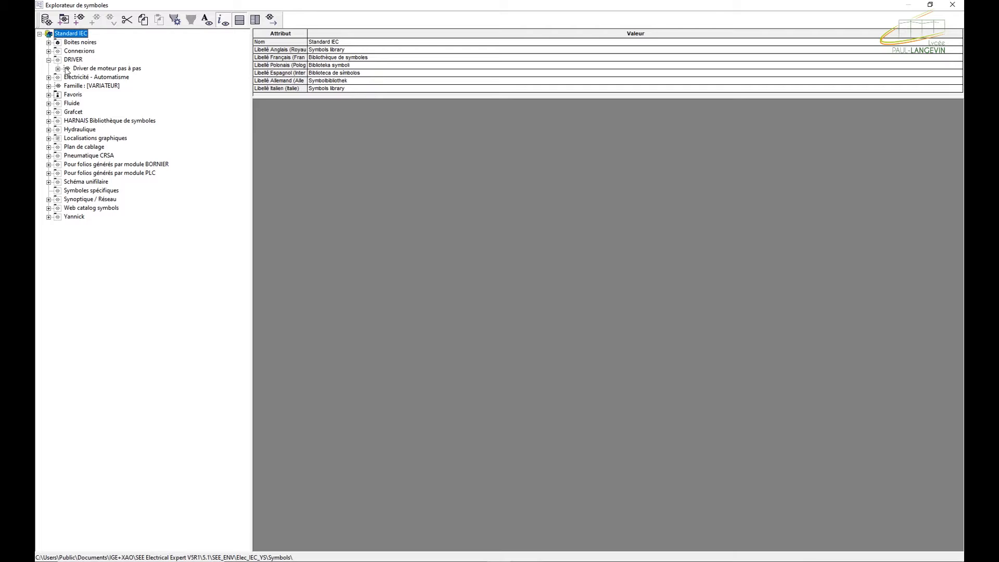
click(58, 68)
click(96, 69)
click(98, 77)
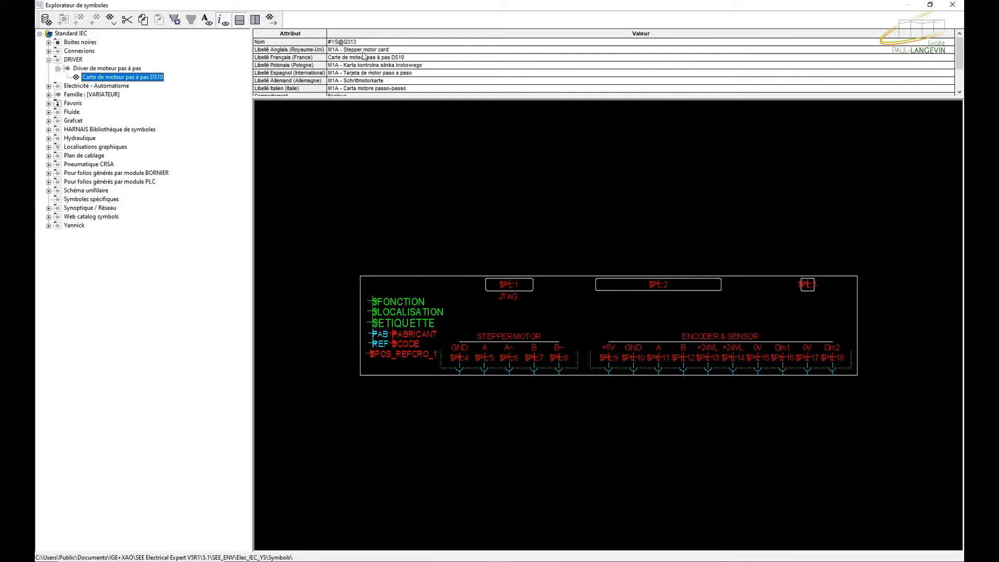
double_click(146, 79)
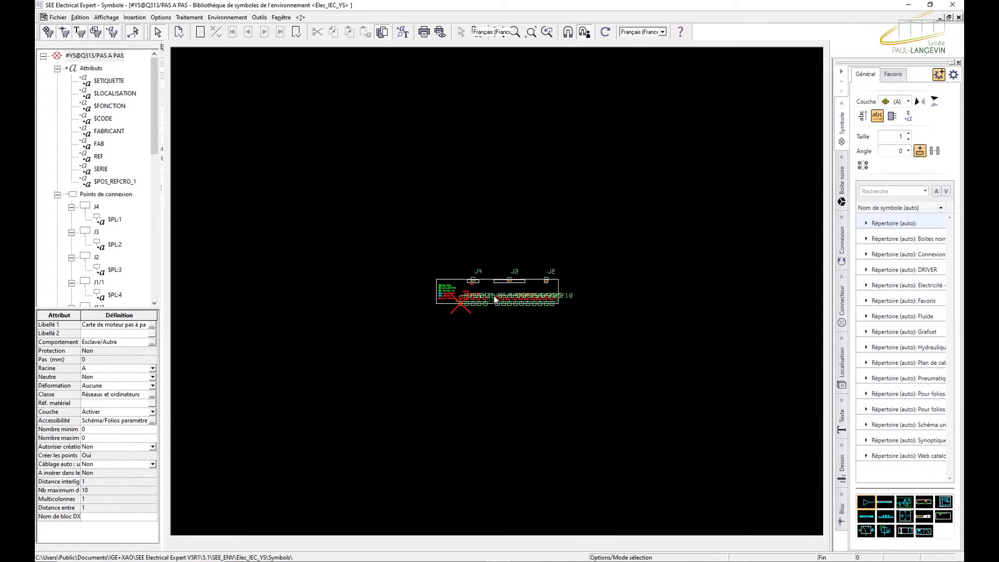
scroll(477, 298, up, 1)
scroll(476, 298, up, 1)
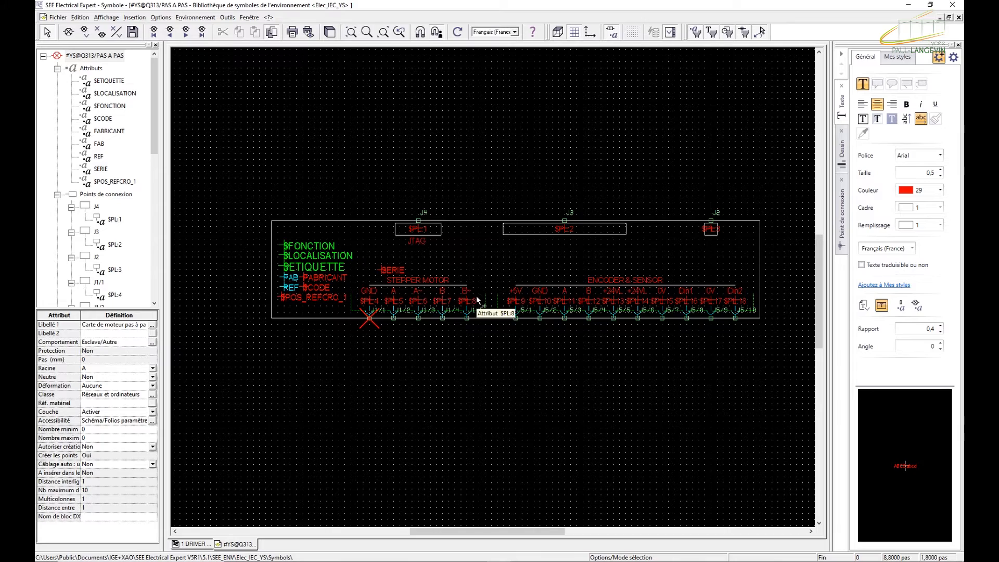
- Switch to Acrobat Reader, review DS10_BRUK.pdf from its first page to the terminal wiring diagram, and return to SEE Electrical Expert
drag(36, 90, 555, 57)
double_click(557, 51)
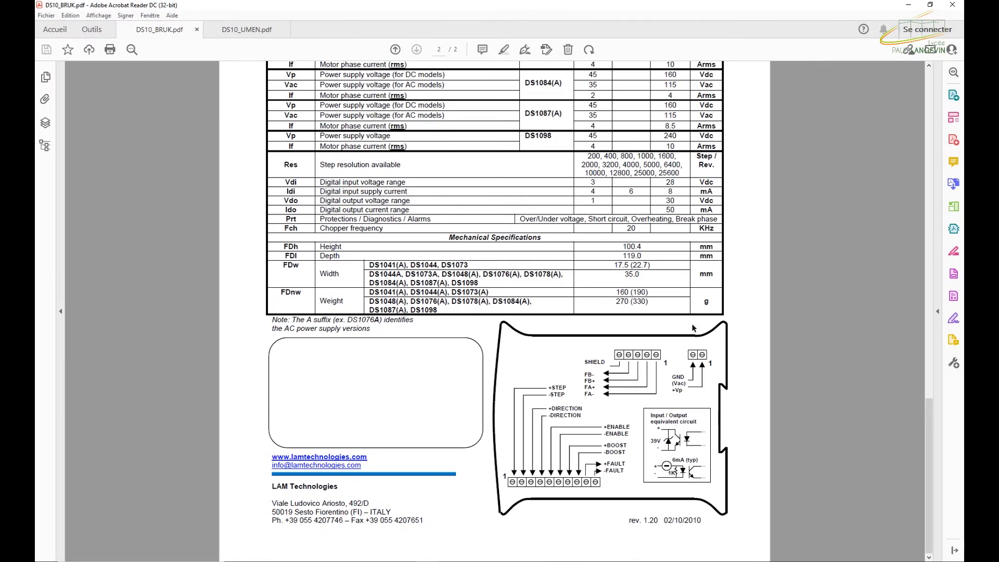
scroll(800, 319, up, 6)
scroll(799, 320, up, 10)
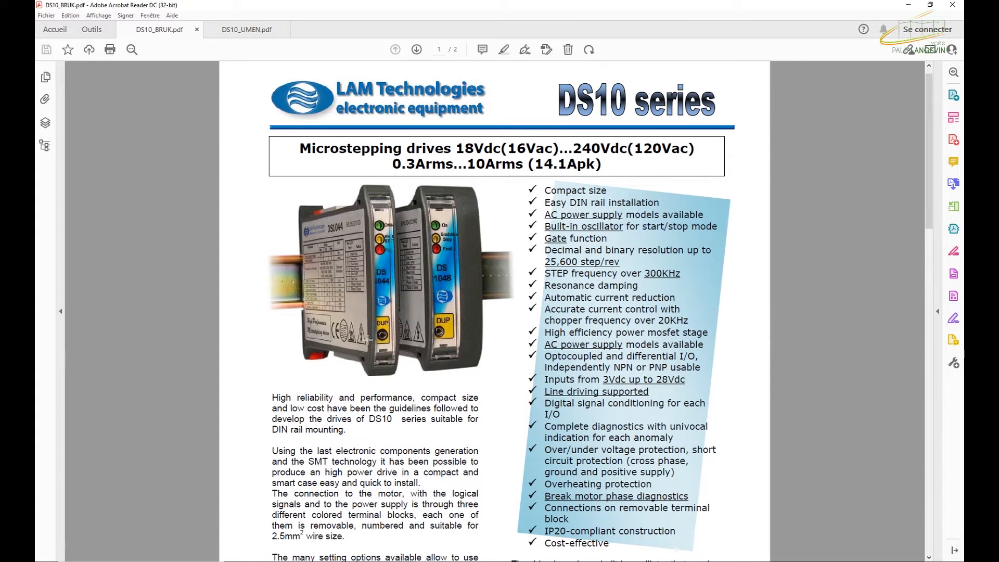
scroll(476, 356, down, 8)
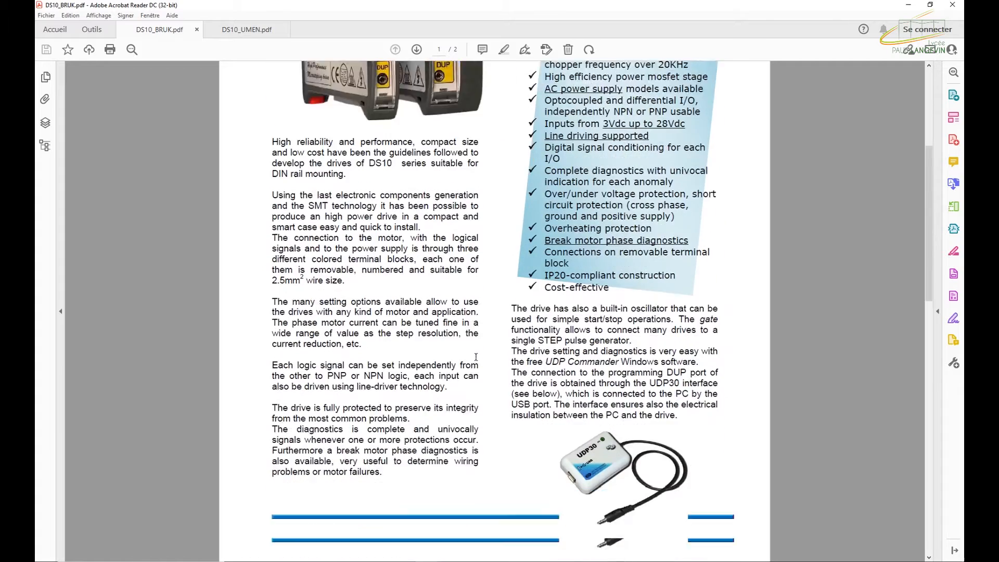
scroll(479, 358, down, 15)
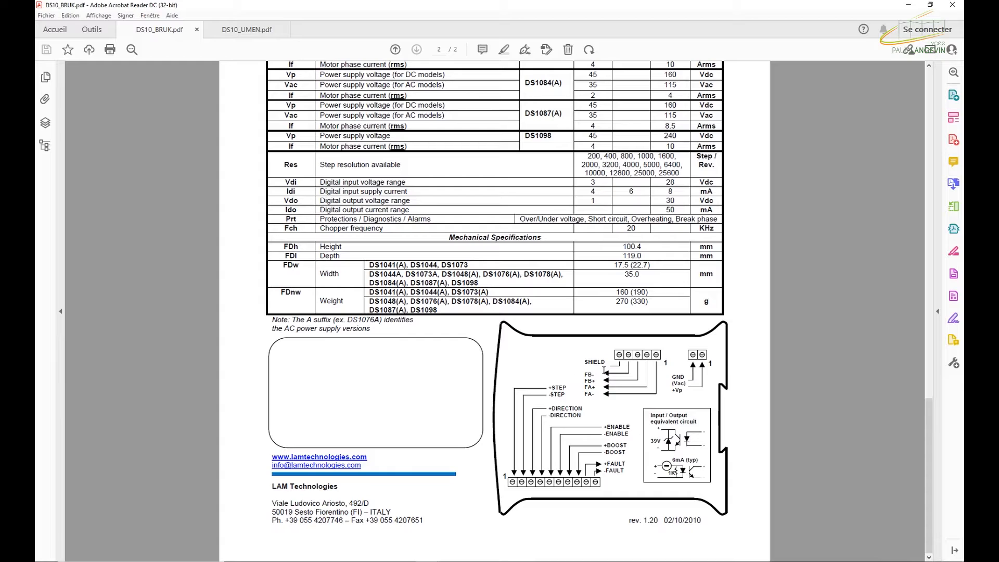
drag(602, 8, 35, 42)
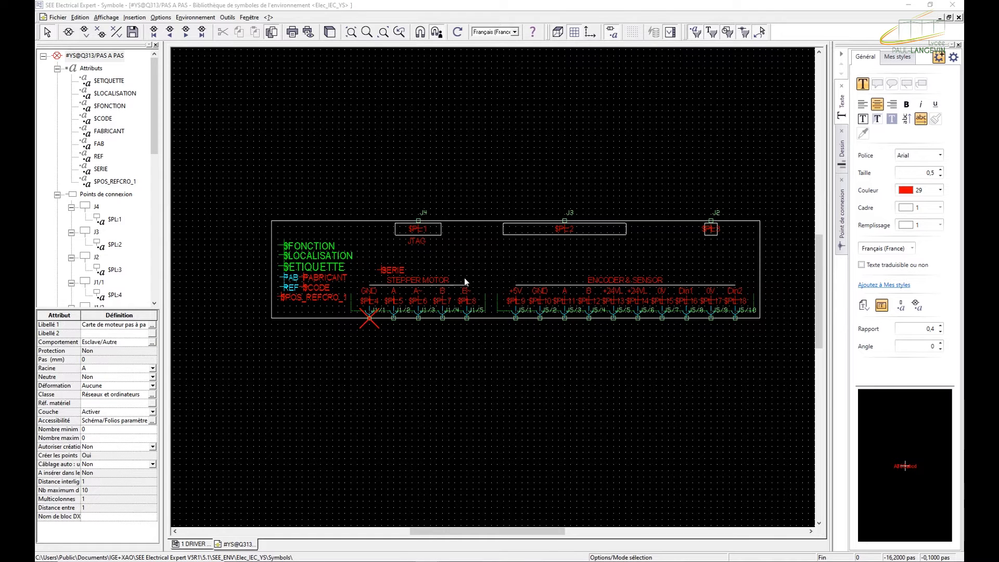
- Examine the symbol's identification attributes, the JTAG connector outline and the stepper motor terminal texts
scroll(483, 279, up, 2)
scroll(482, 279, down, 2)
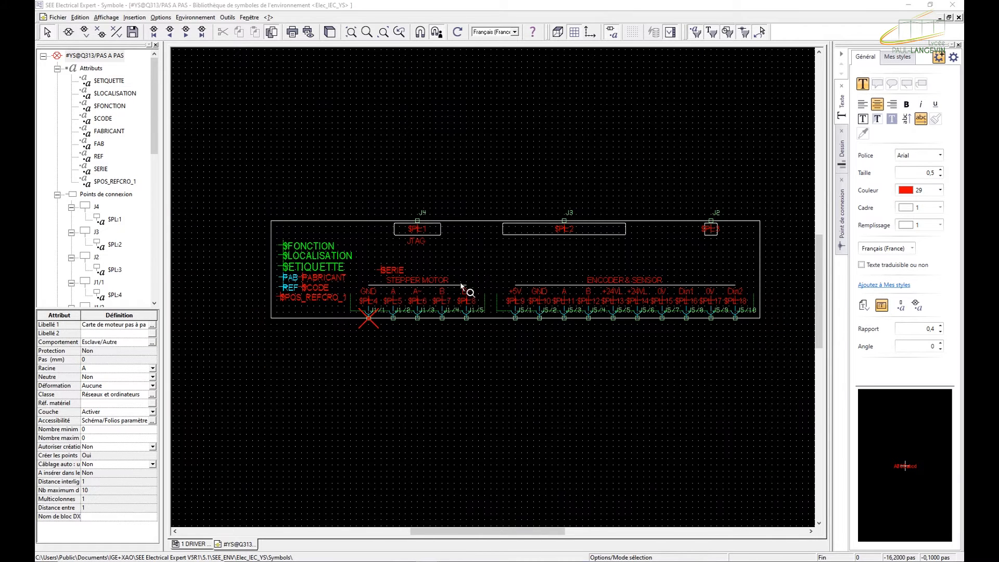
scroll(281, 307, up, 2)
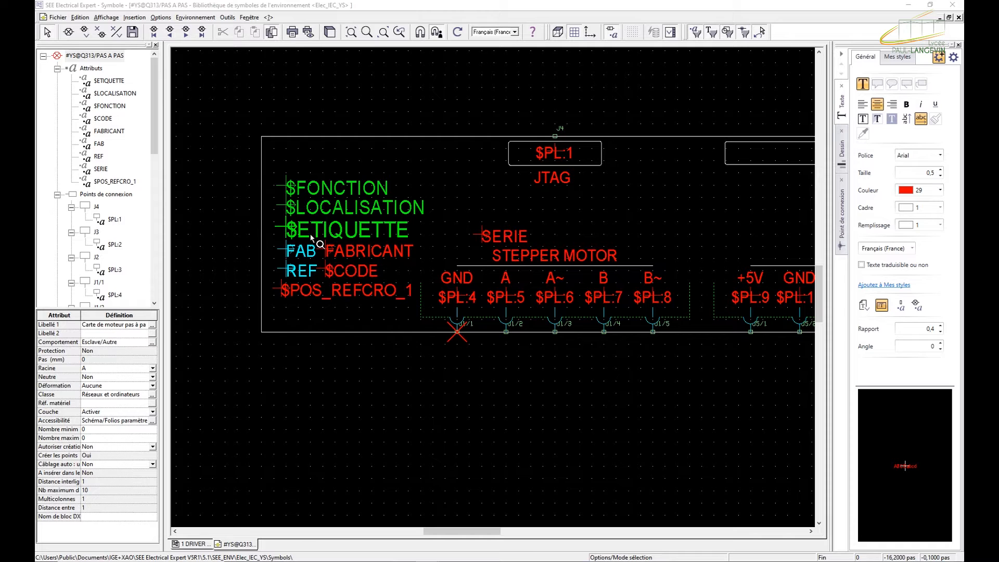
click(343, 186)
click(354, 208)
click(356, 229)
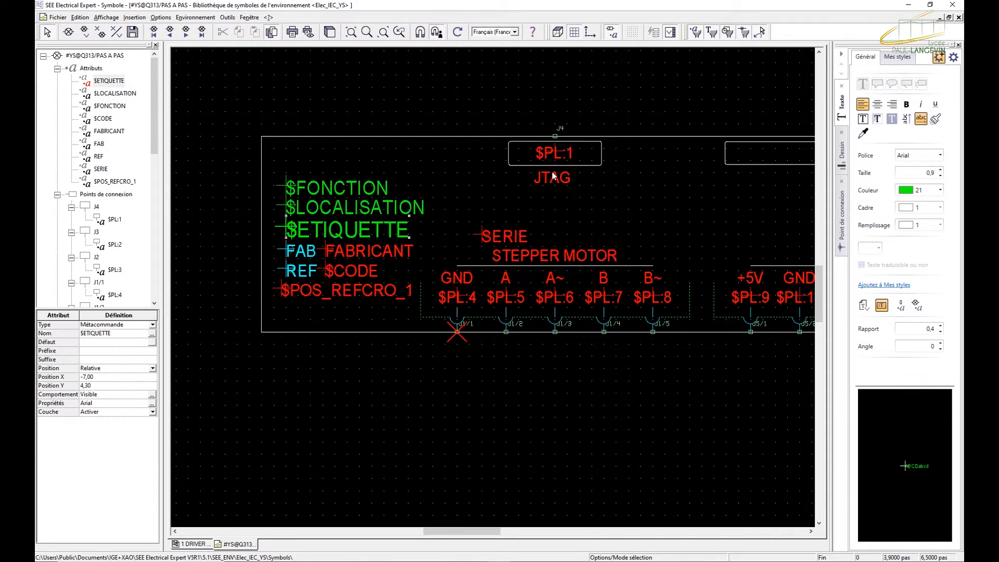
click(590, 164)
click(507, 279)
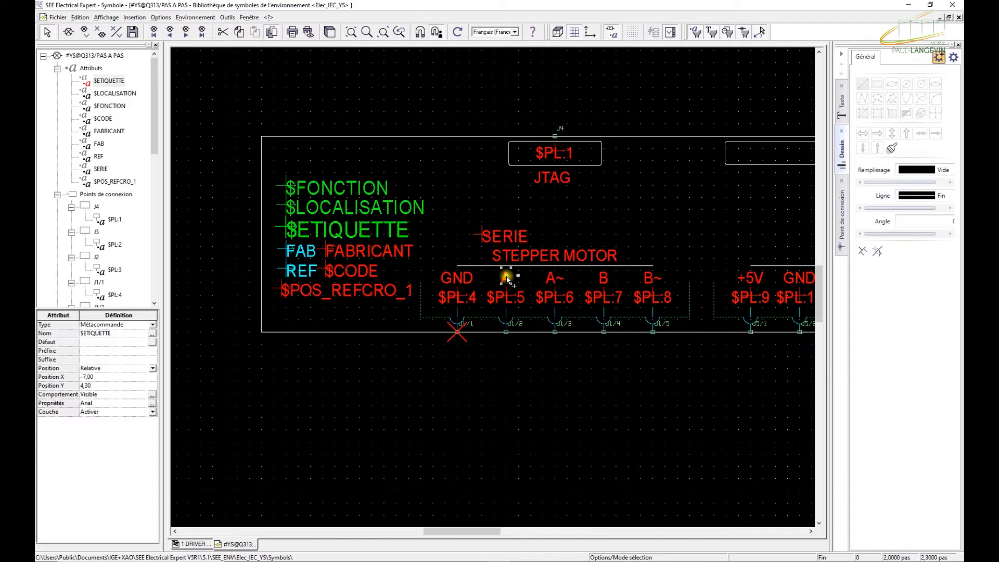
click(458, 280)
- Delete the $FONCTION, $LOCALISATION, $ETIQUETTE, $CODE and $POS_REFCRO_1 attributes from the symbol
scroll(422, 256, down, 2)
scroll(404, 237, up, 2)
click(344, 207)
key(Delete)
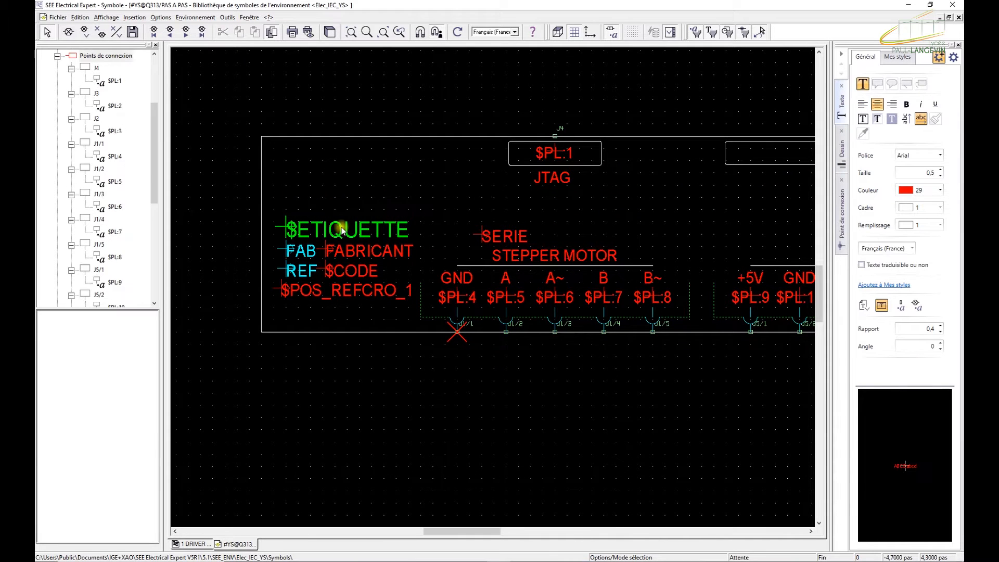
click(341, 227)
key(Delete)
click(356, 285)
key(Delete)
key(Delete)
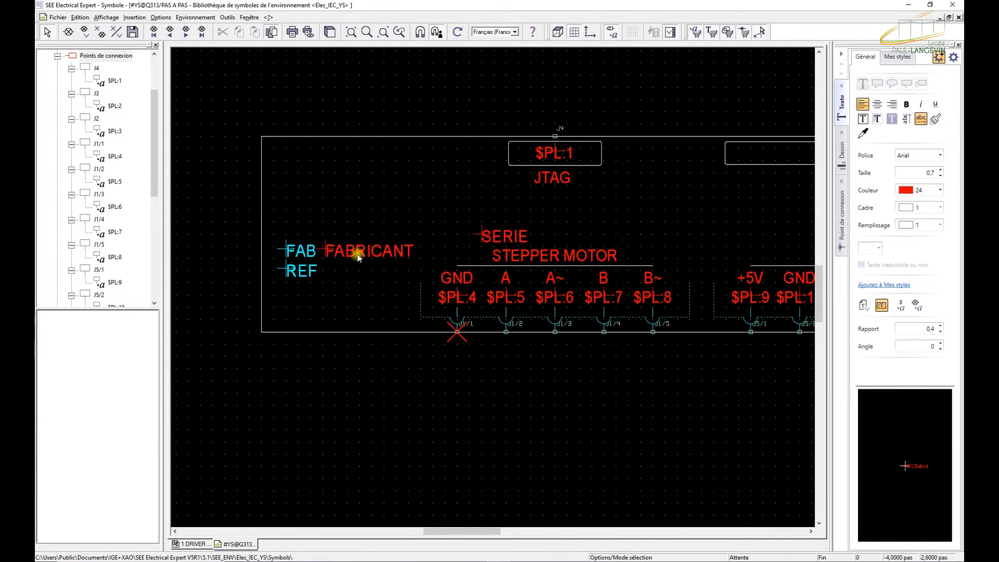
- Delete the FABRICANT, FAB, REF and SERIE attributes from the symbol
click(357, 254)
key(Delete)
click(310, 254)
key(Delete)
click(301, 270)
key(Delete)
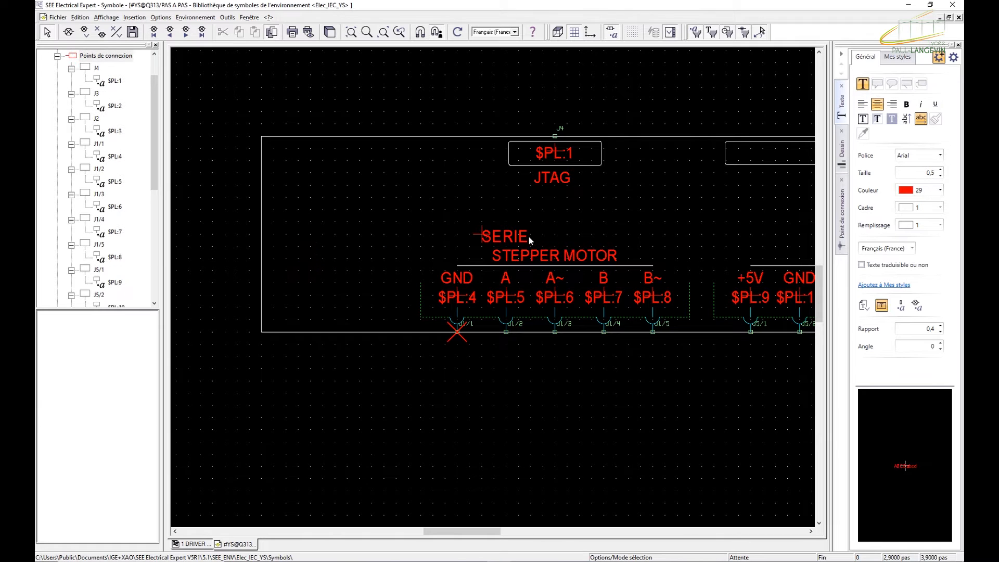
click(514, 238)
key(Delete)
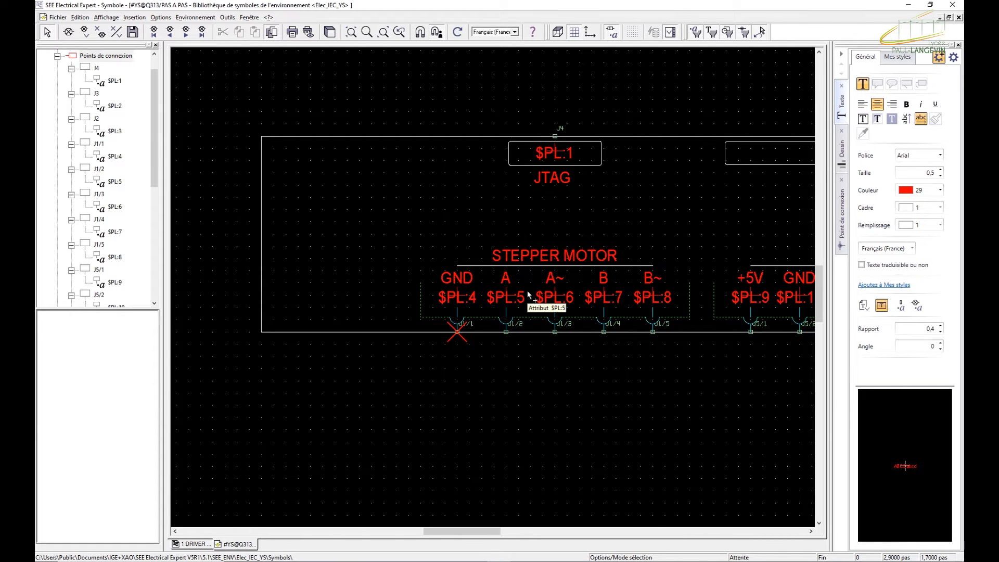
- Select connection point J1/1 under the GND terminal to view its properties
scroll(530, 286, down, 3)
scroll(576, 288, up, 3)
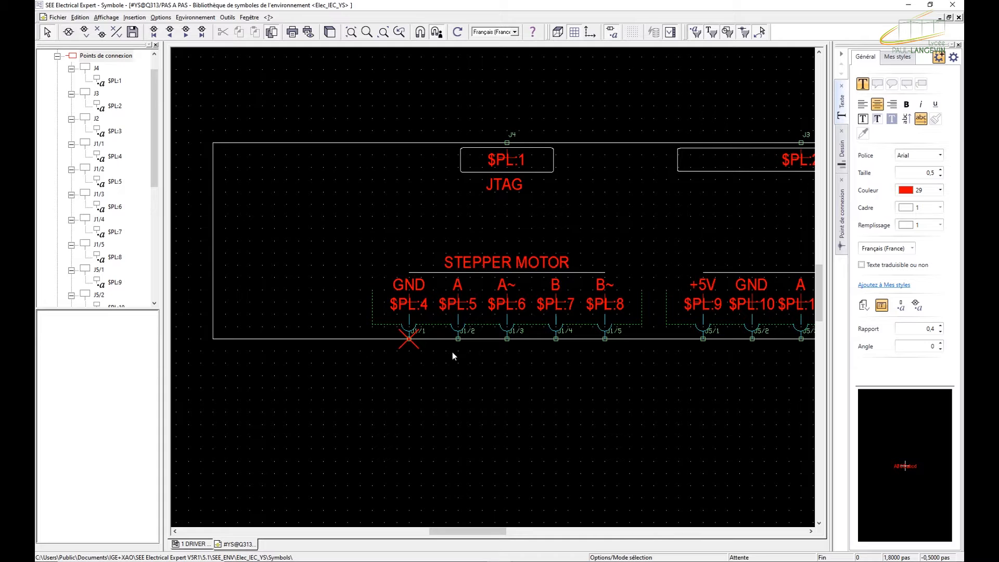
click(410, 339)
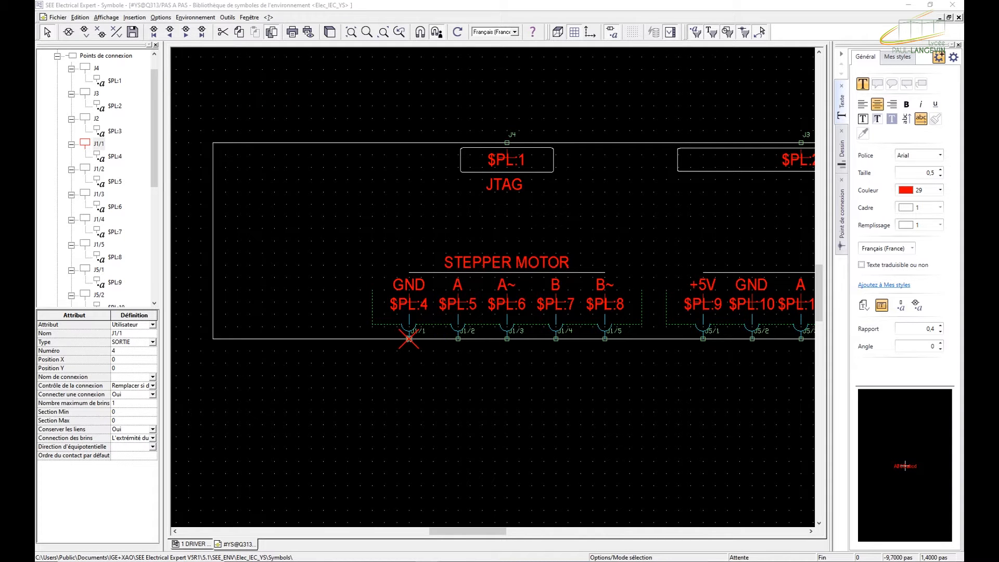
- In Acrobat Reader, compare the CN1, CN2 and CN3 connectors in DS10_UMEN.pdf with the DS10_BRUK.pdf wiring diagram, and return to SEE Electrical Expert
drag(35, 112, 453, 67)
double_click(461, 67)
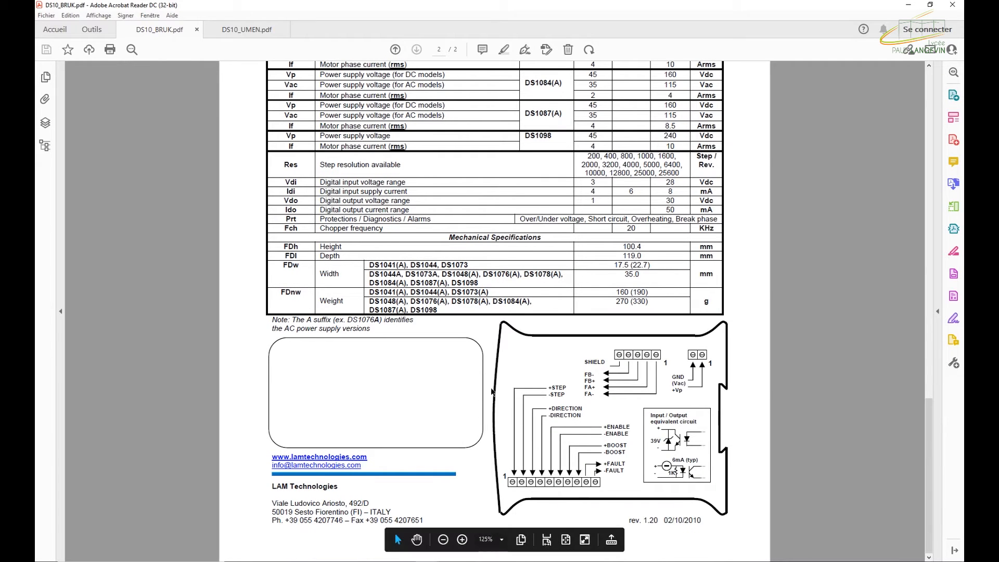
click(245, 29)
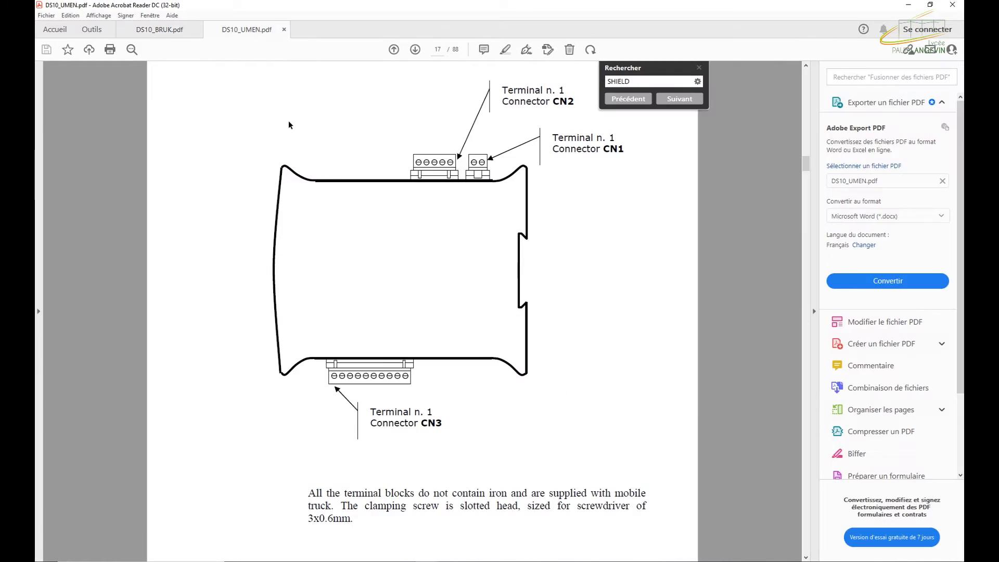
scroll(396, 375, down, 2)
scroll(395, 376, down, 1)
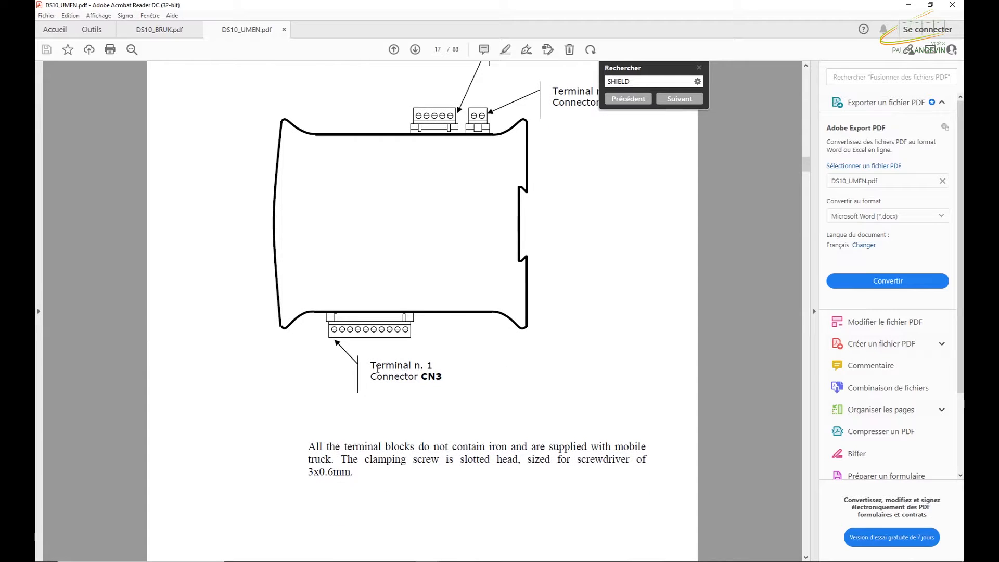
scroll(452, 302, up, 4)
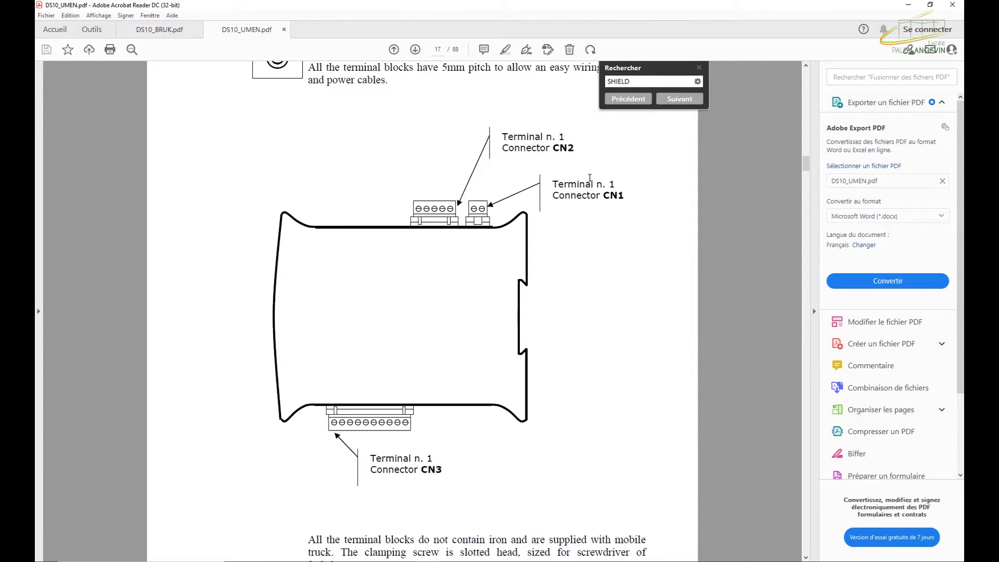
click(159, 30)
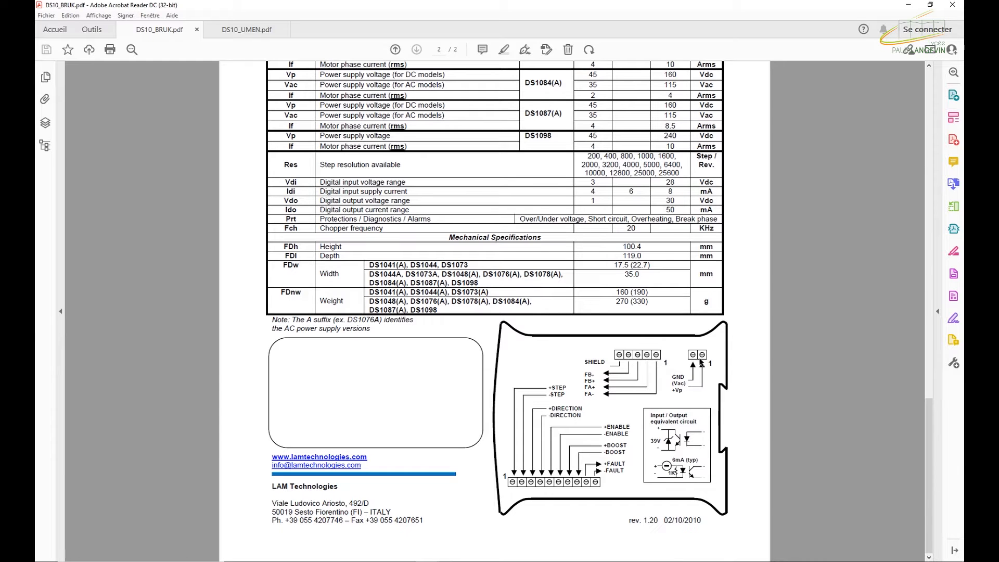
click(249, 30)
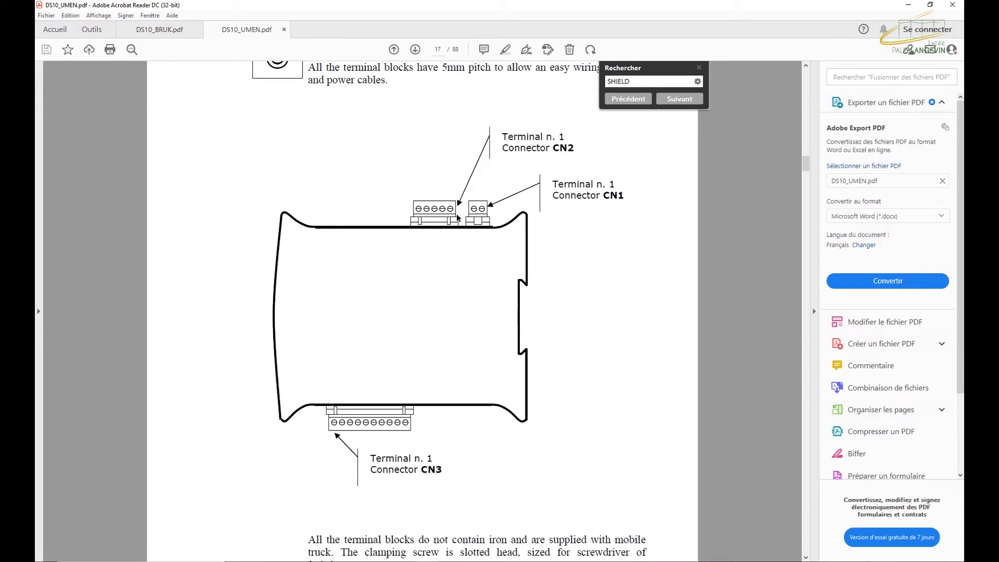
click(170, 29)
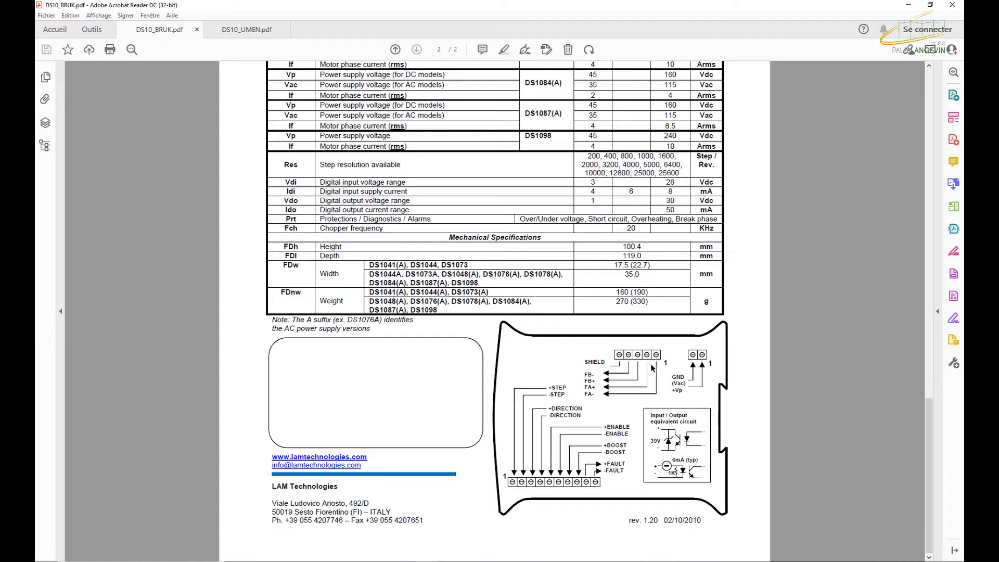
click(247, 31)
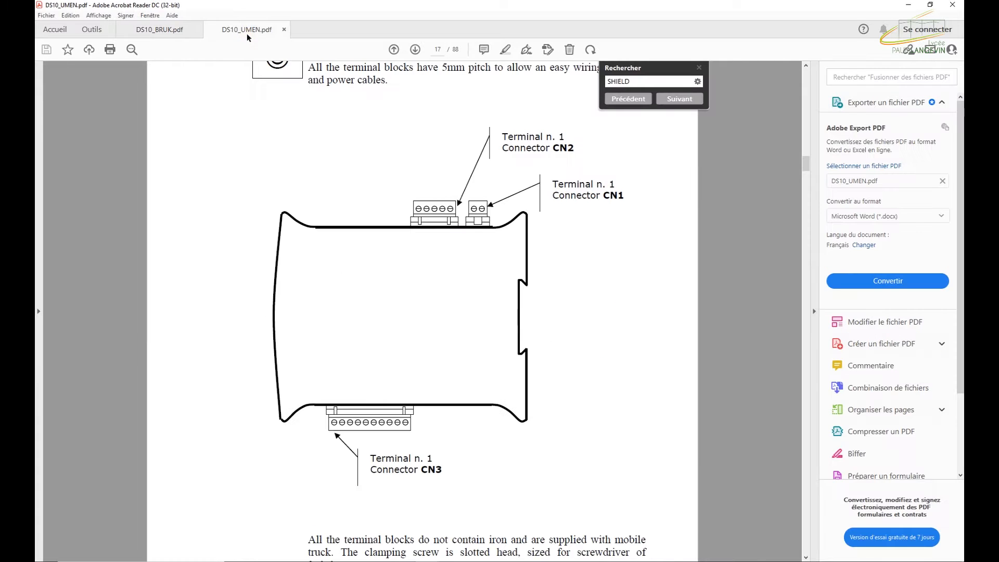
click(147, 35)
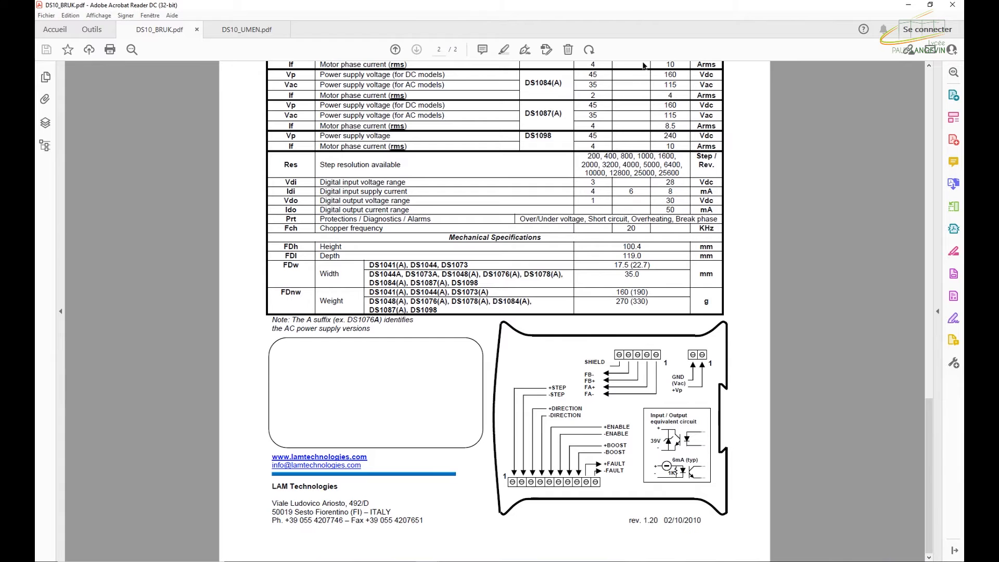
double_click(643, 6)
click(326, 57)
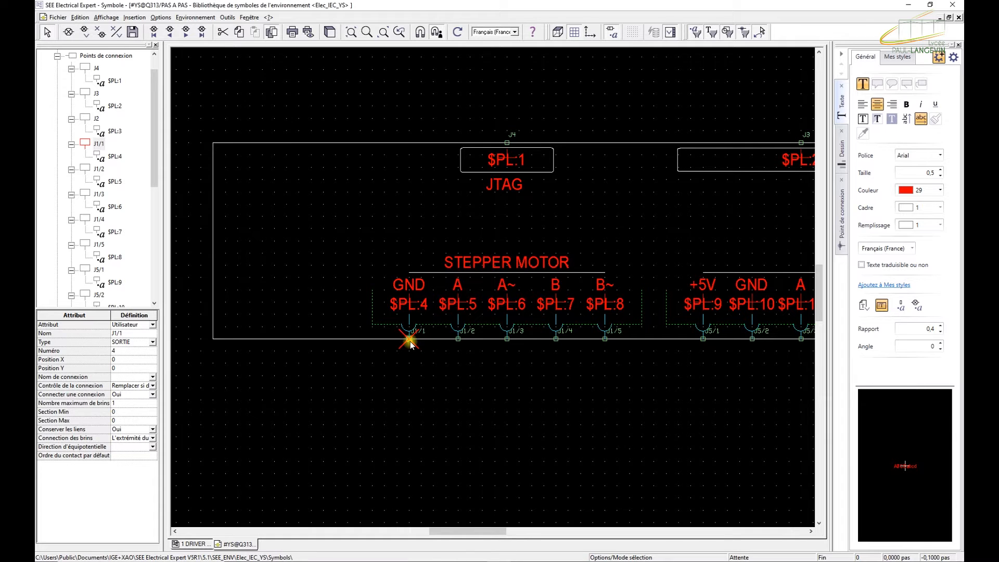
- Replace the STEPPER MOTOR heading above the J1 terminals with the text CONNECTEUR CN2
scroll(410, 341, up, 2)
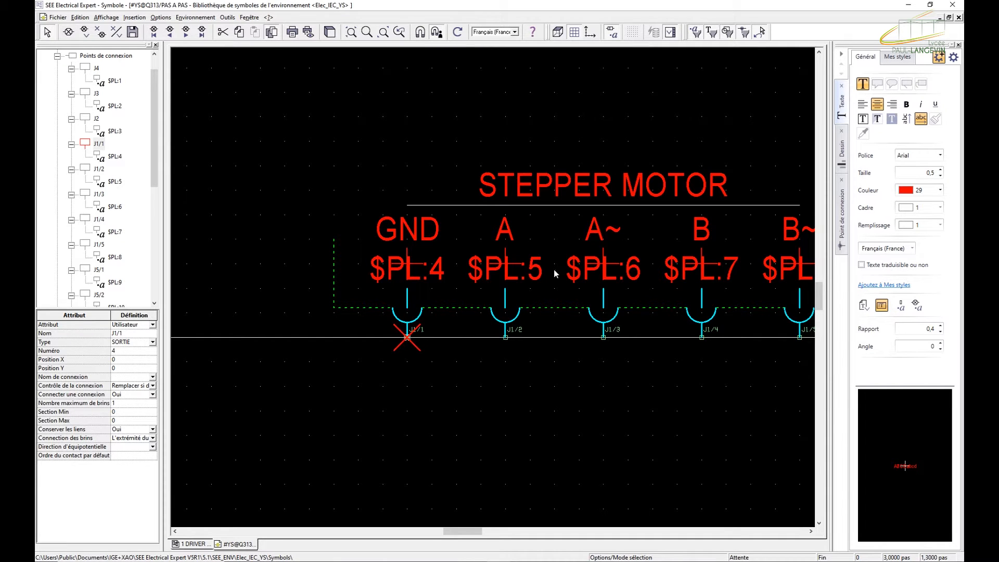
click(566, 193)
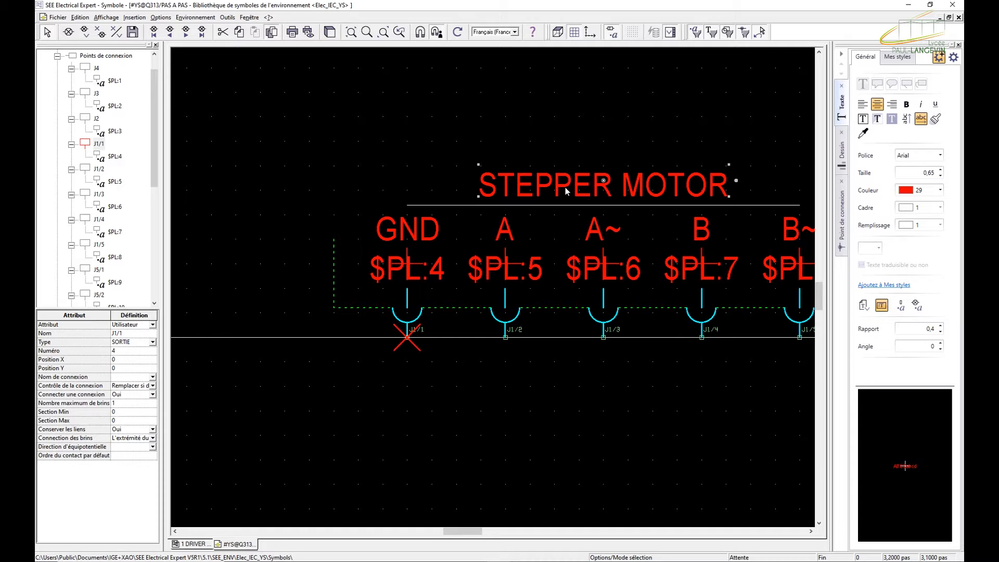
double_click(566, 192)
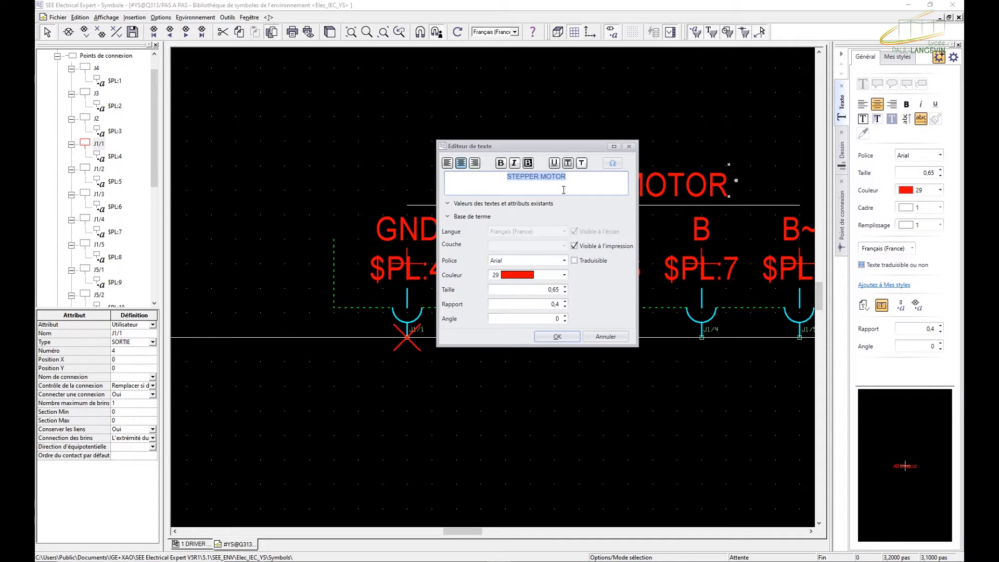
text(CONNE)
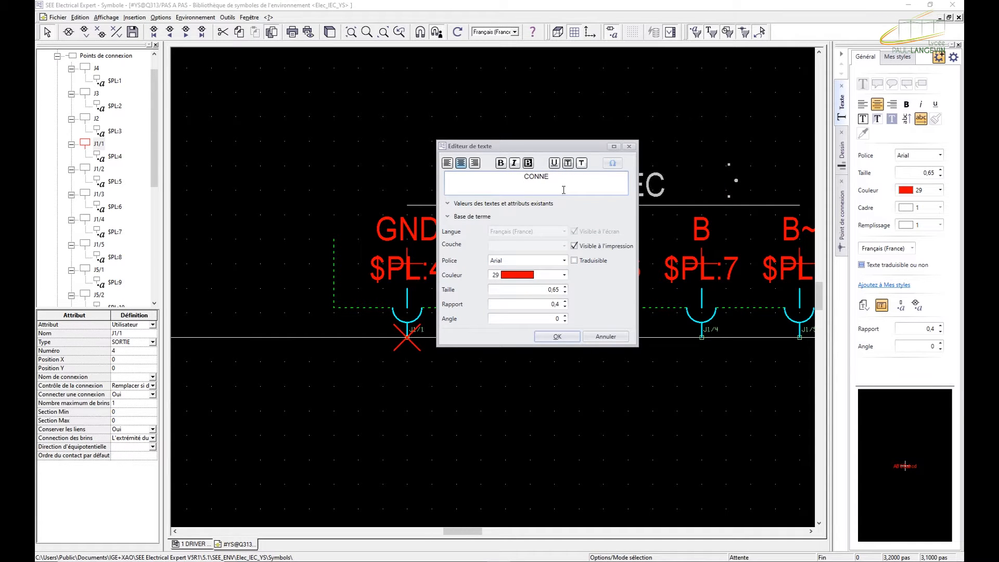
text(CTEUR CN2)
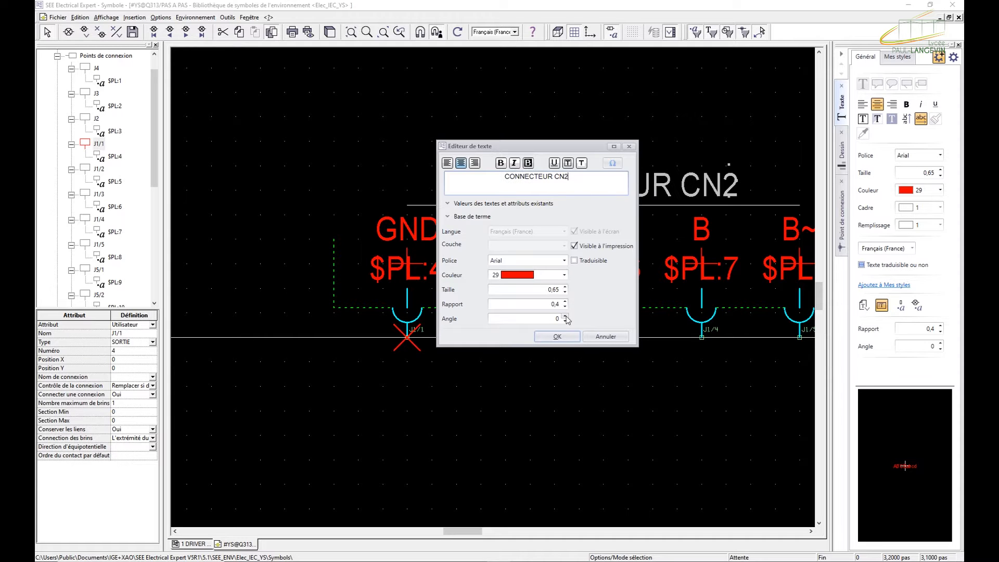
click(557, 336)
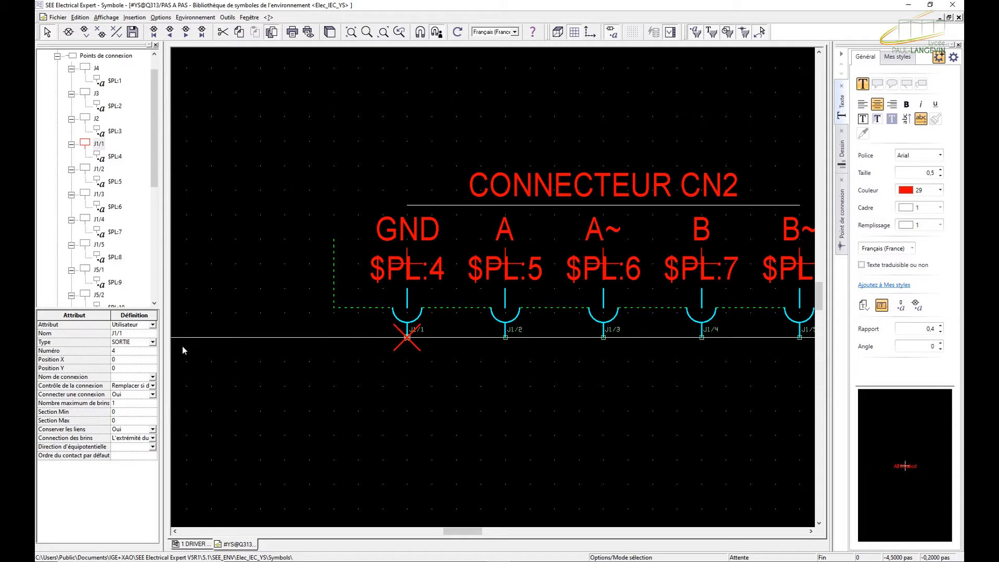
- Rename the CONNECTEUR CN2 connection points J1/1, J1/2 and J1/3 as 1, 2 and 3
click(125, 335)
drag(120, 333, 101, 335)
key(Delete)
click(507, 338)
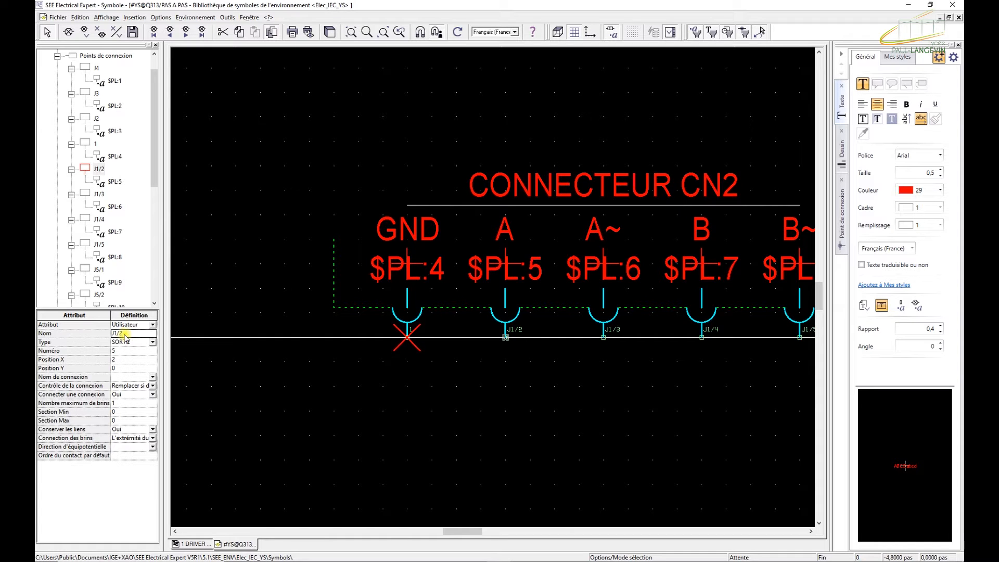
click(103, 335)
text(2)
click(603, 337)
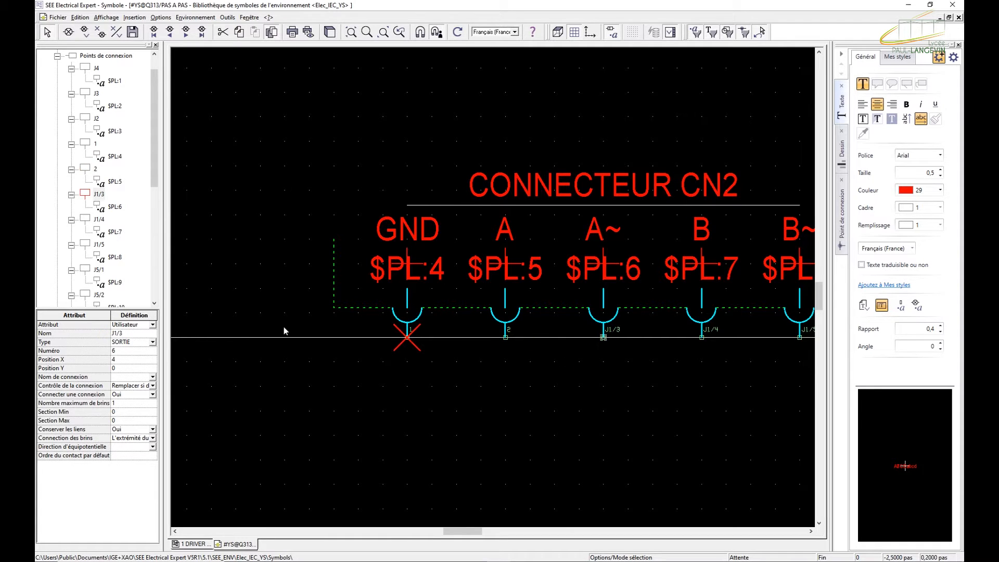
click(130, 333)
text(3)
click(467, 382)
- Rename the CONNECTEUR CN2 connection points J1/4 and J1/5 as 4 and 5
click(701, 337)
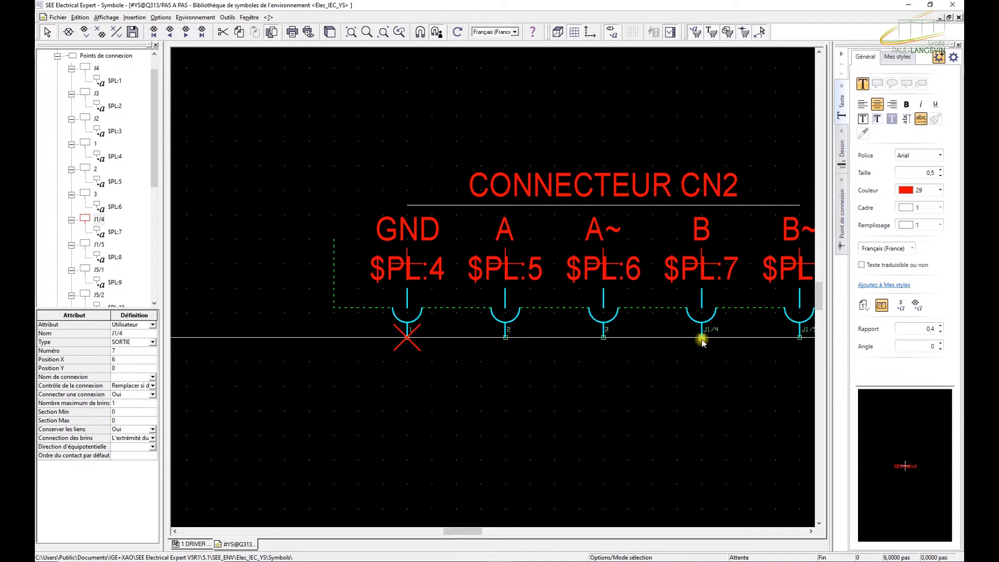
click(127, 333)
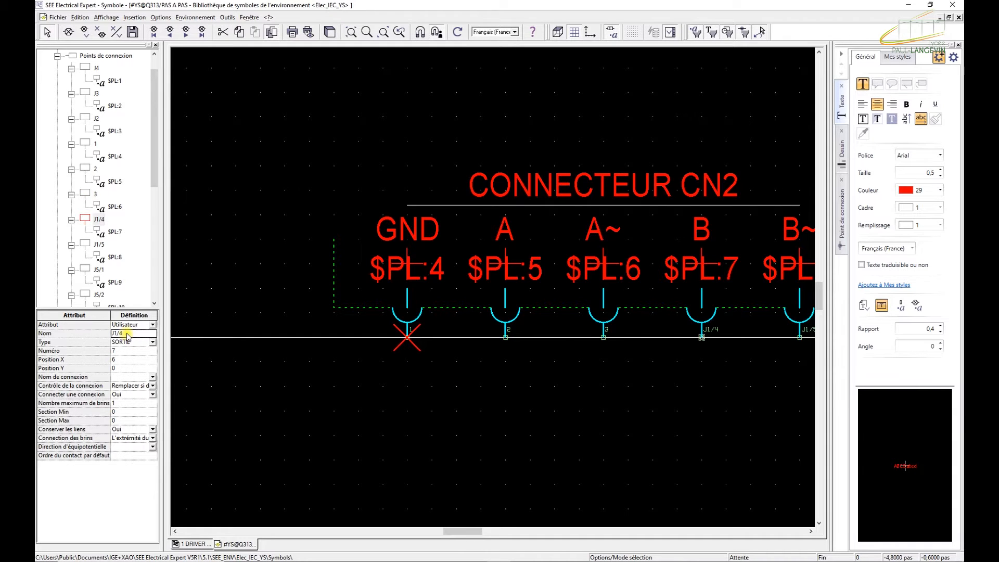
drag(127, 334, 114, 333)
text(4)
click(656, 472)
drag(479, 532, 490, 531)
click(650, 338)
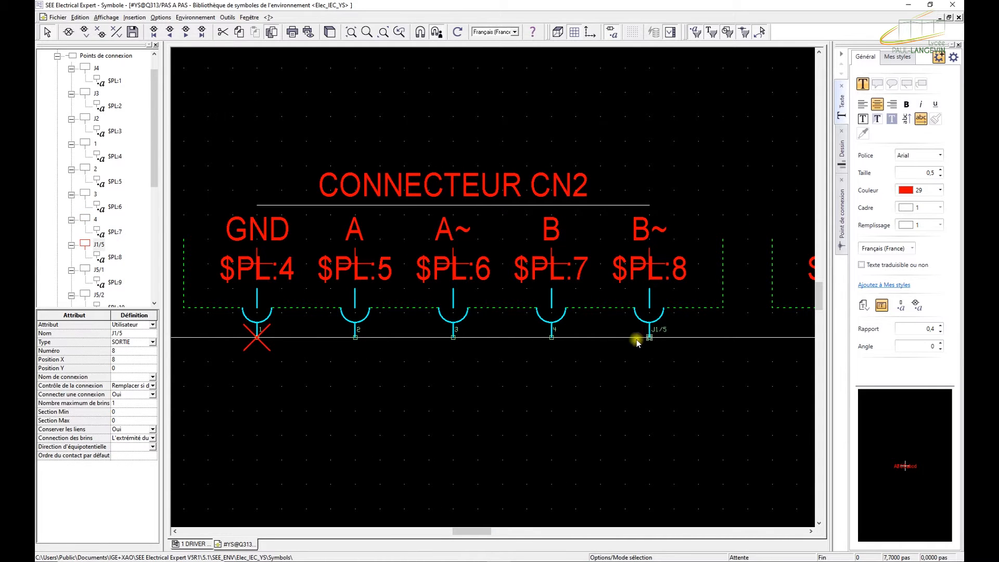
click(133, 334)
text(5)
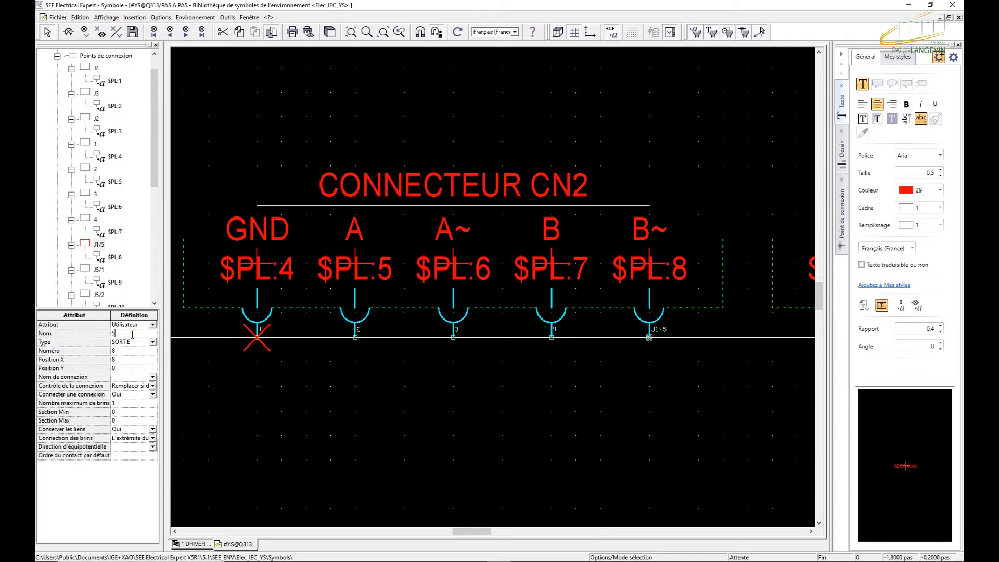
key(Return)
- Examine how connection point 1 relates to its $PL:4 attribute, both in the symbol tree and in the drawing
drag(484, 531, 471, 532)
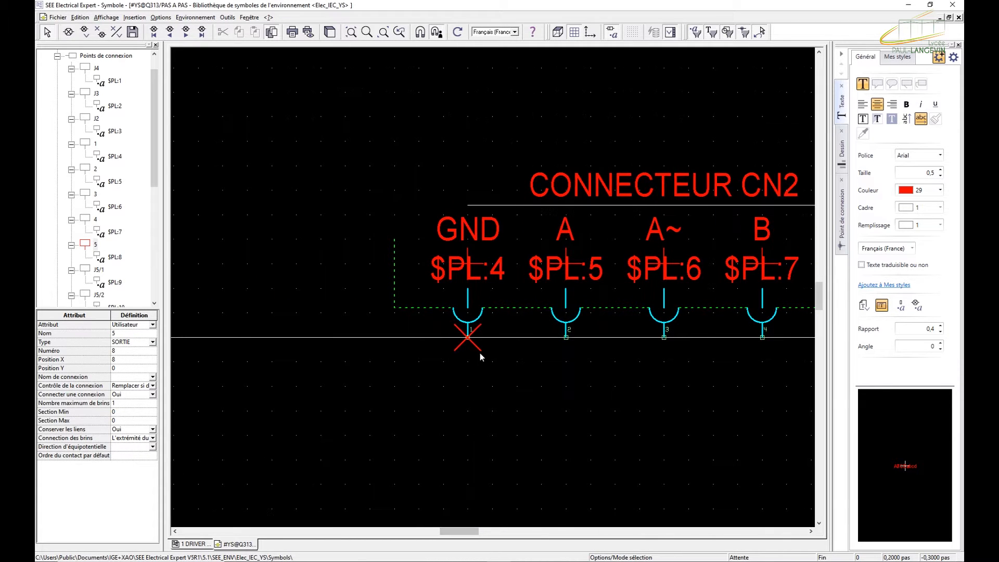
click(470, 338)
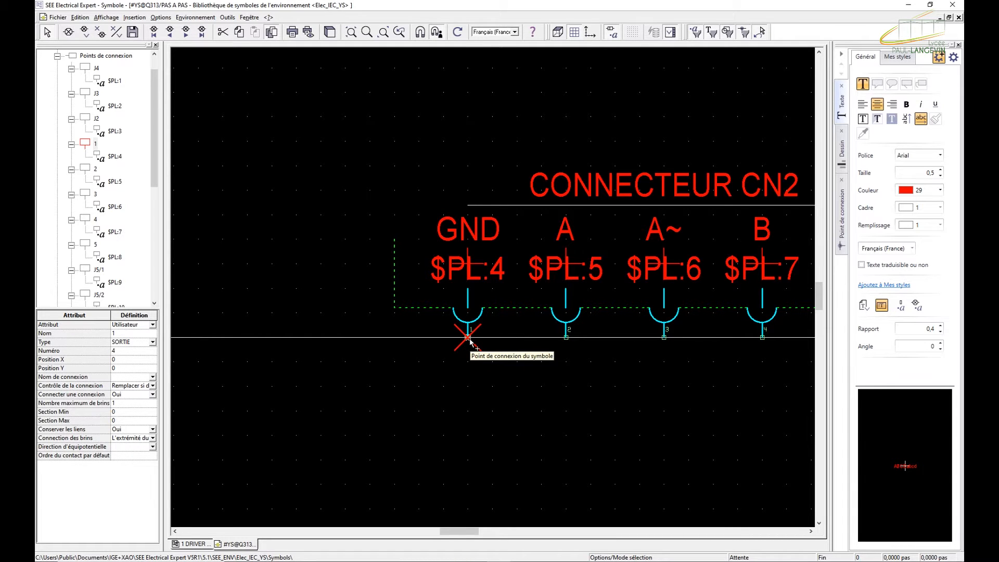
click(471, 267)
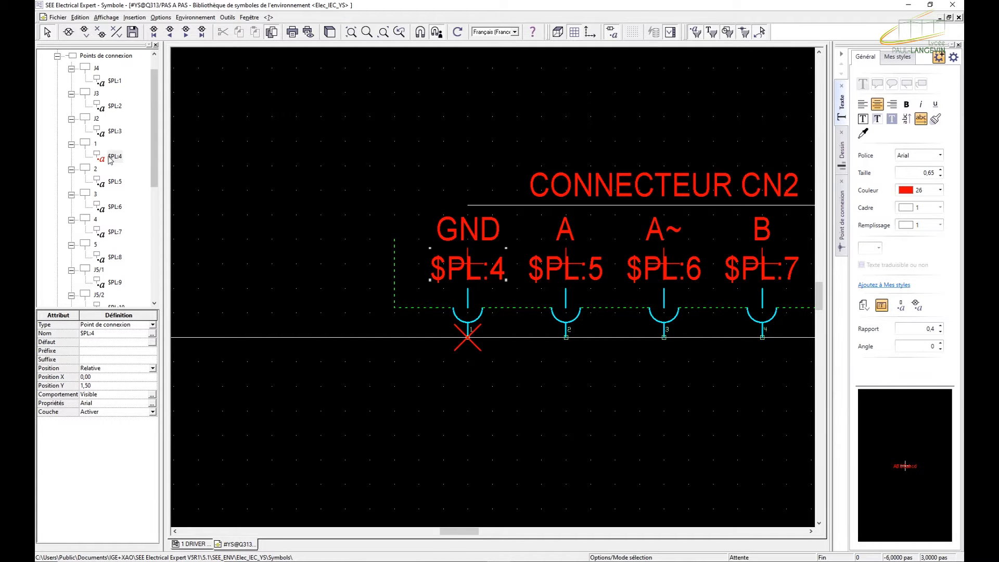
click(95, 144)
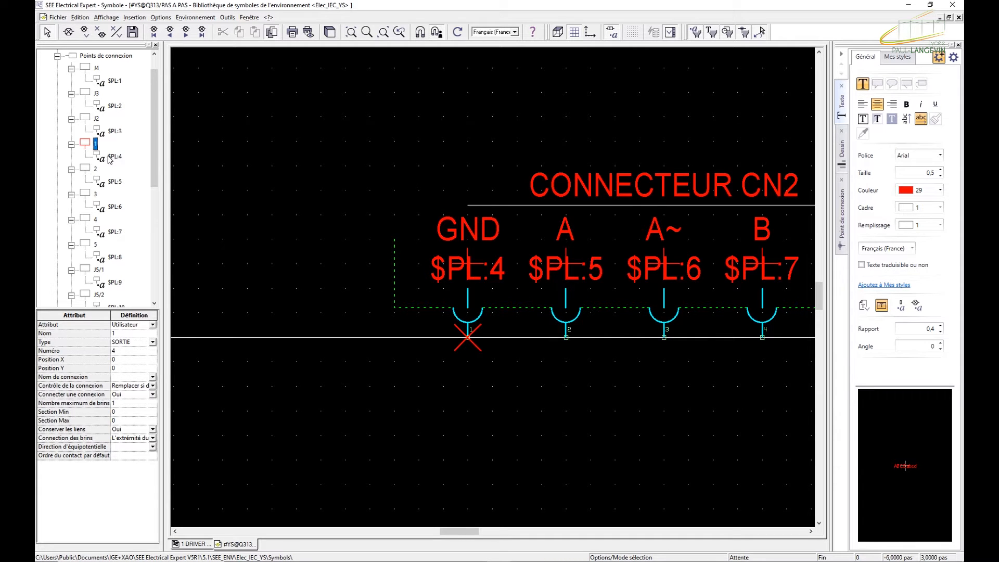
click(468, 340)
click(115, 157)
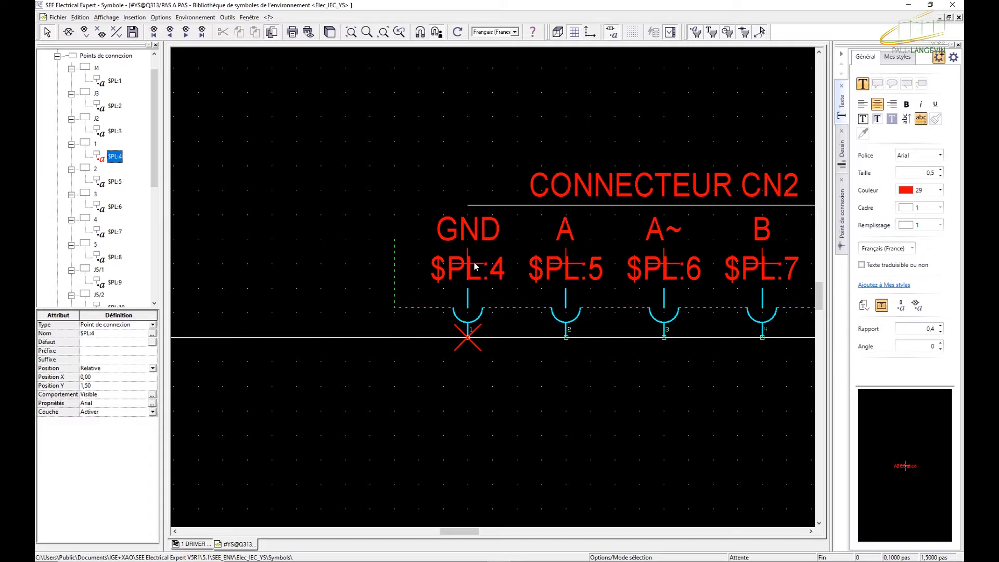
scroll(474, 265, up, 2)
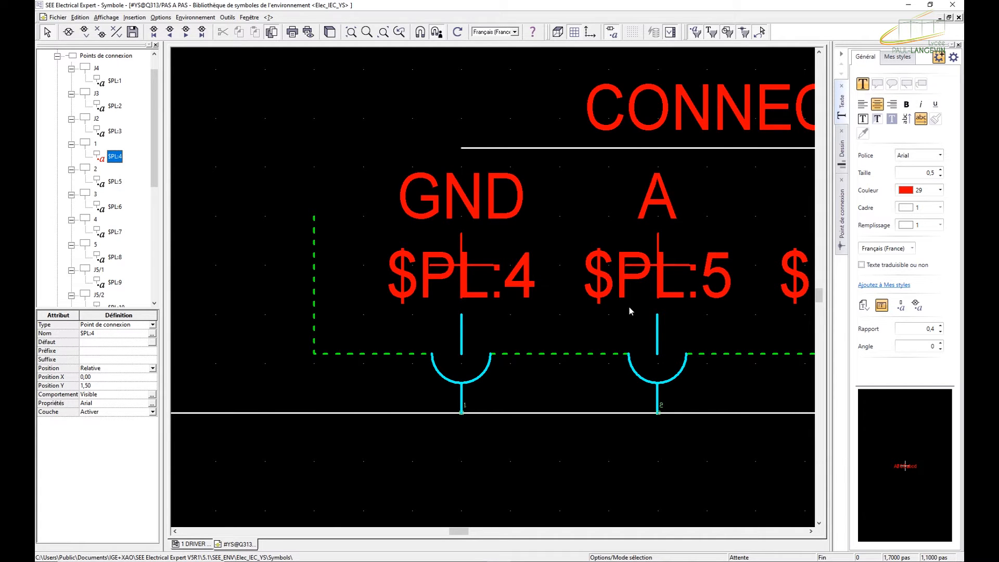
- Change the first two CN2 terminal labels, GND and A, to FA- and FA+
scroll(630, 311, down, 2)
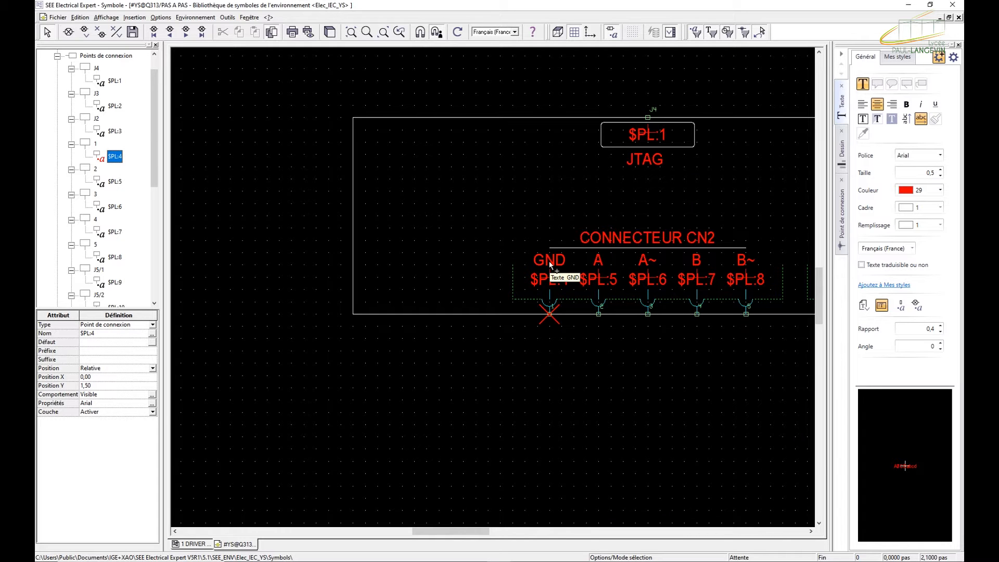
click(561, 261)
double_click(561, 262)
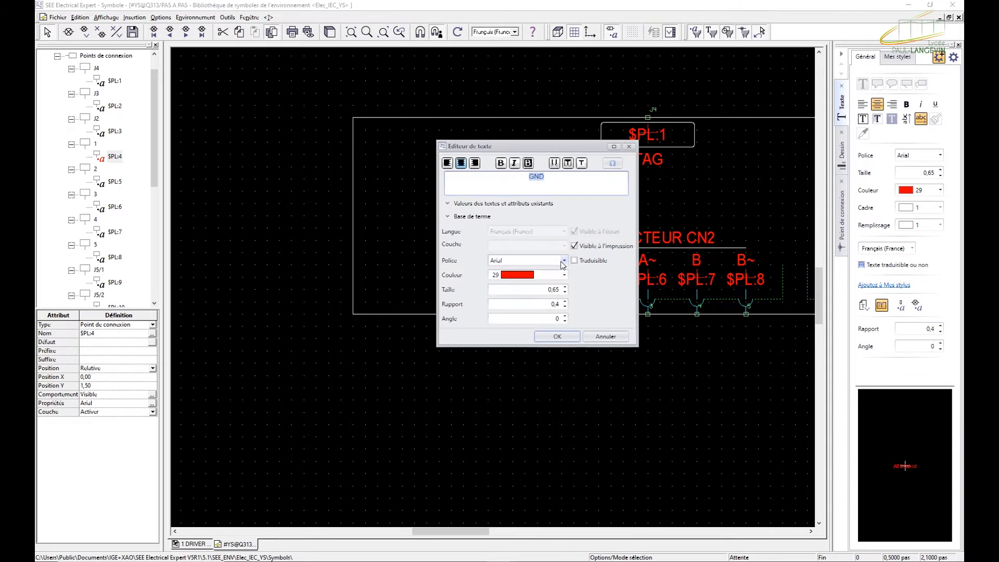
text(FA)
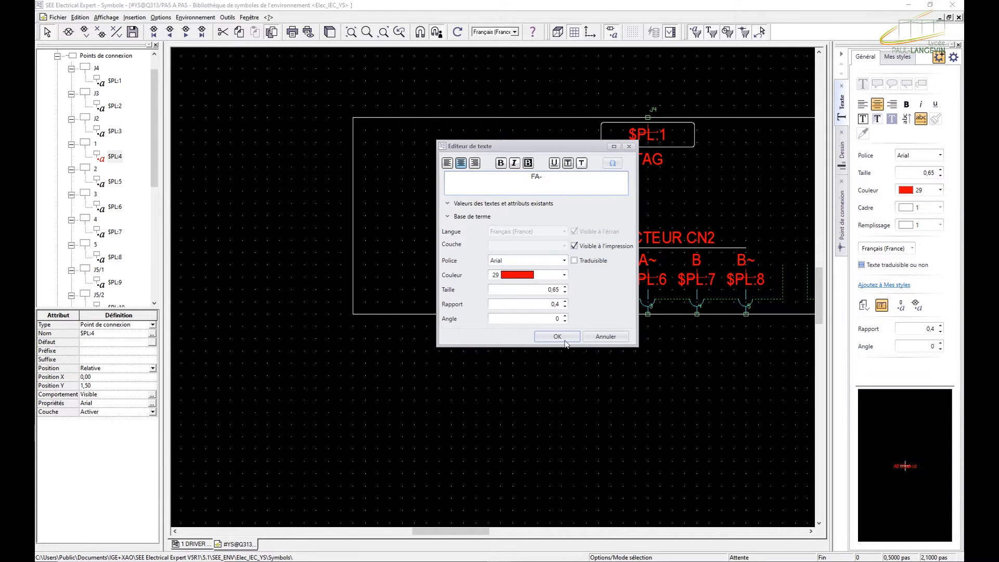
text(-)
click(564, 338)
double_click(599, 263)
text(FA+)
click(557, 337)
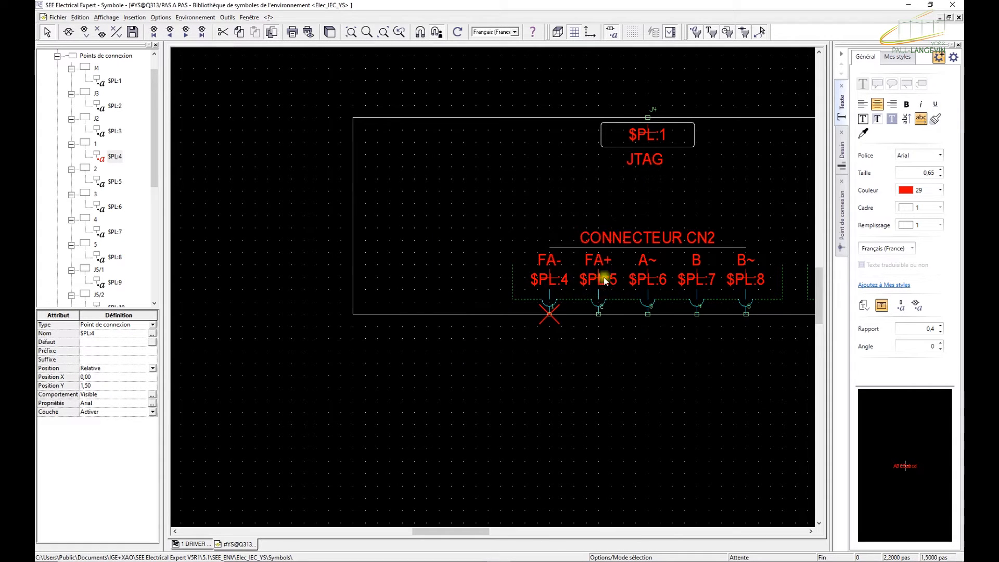
- Change the CN2 terminal labels A~, B and B~ to FB+, FB- and SHIELD
double_click(653, 263)
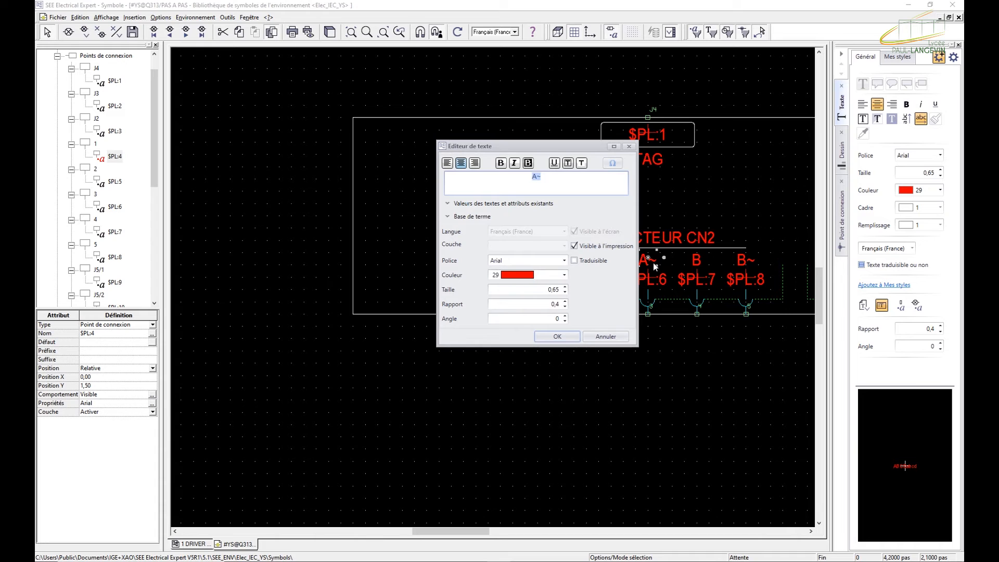
text(FB+)
click(557, 337)
double_click(697, 261)
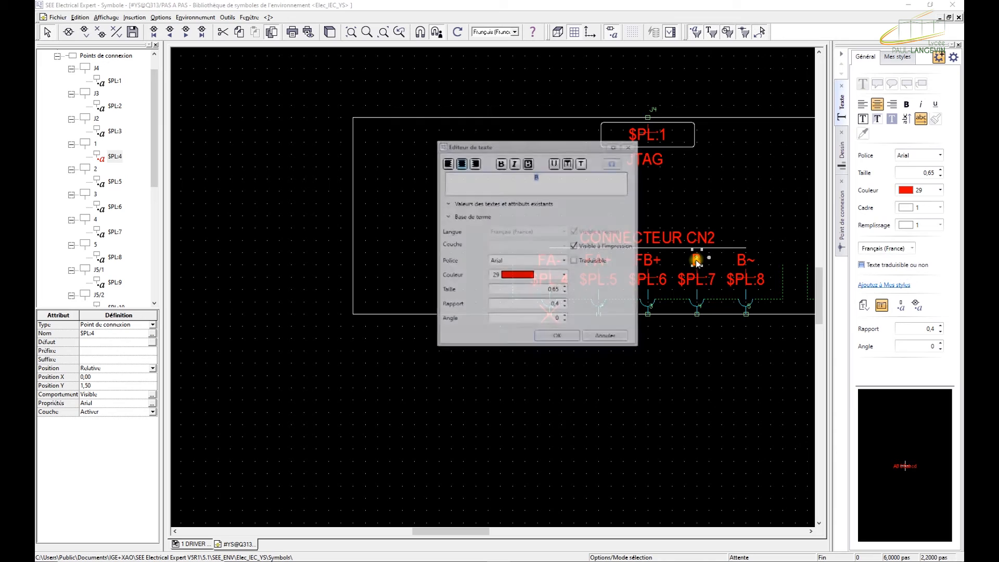
text(FB-)
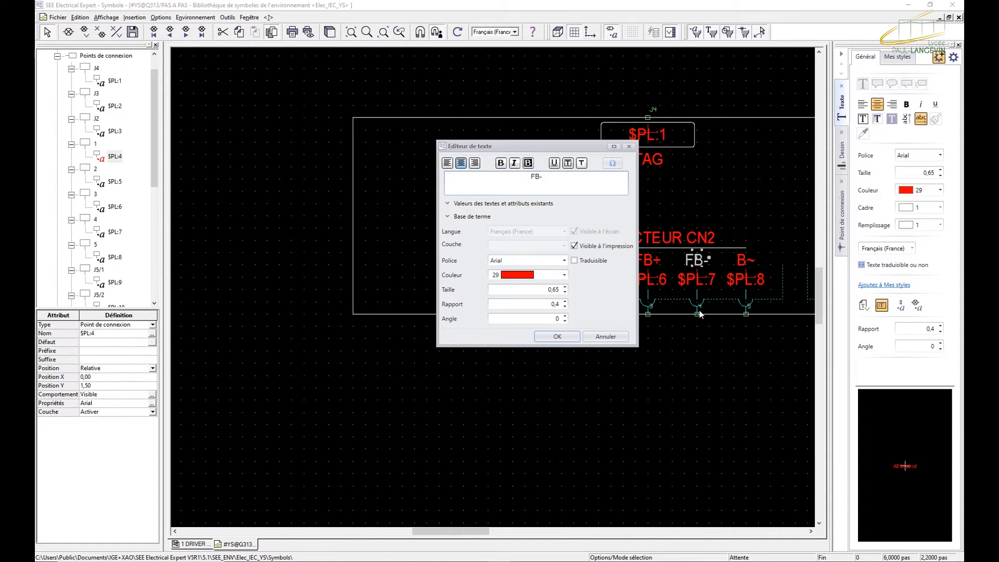
click(556, 336)
double_click(744, 260)
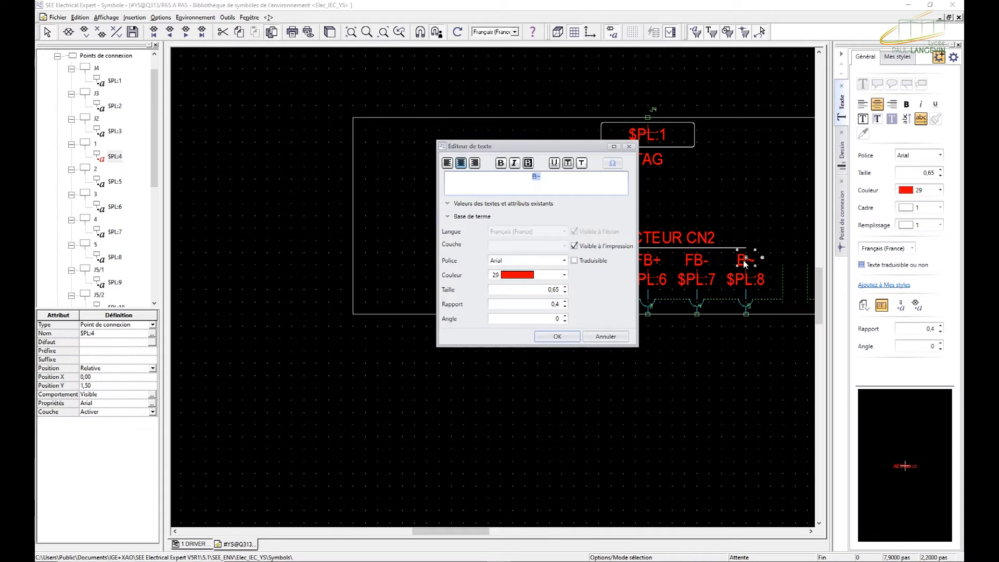
text(SHI)
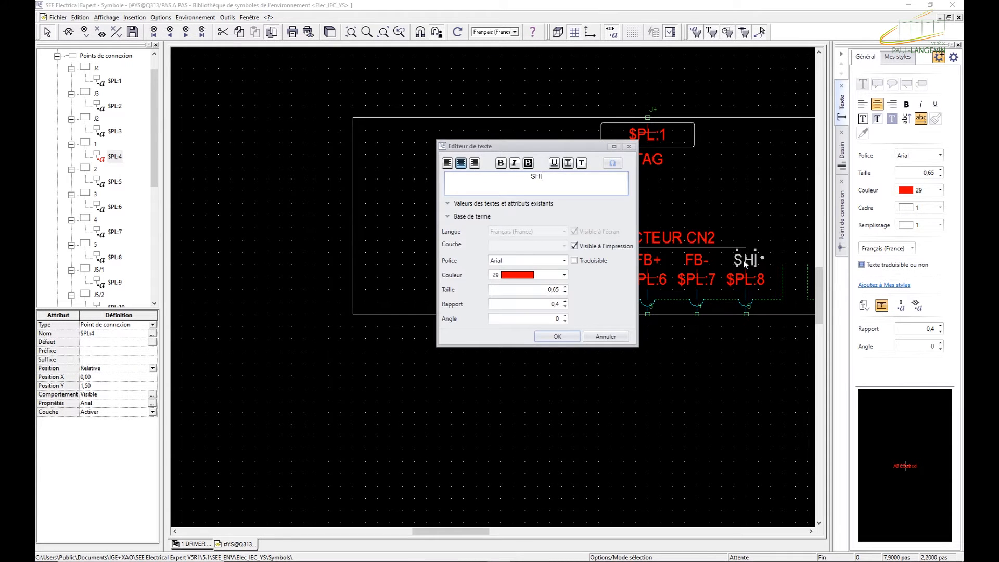
text(ELD)
click(557, 336)
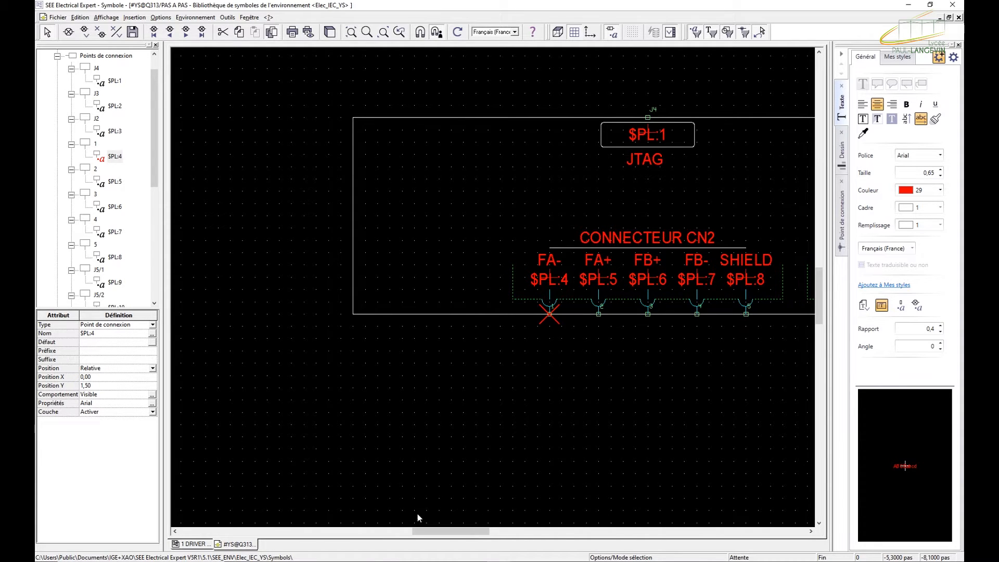
- Replace the ENCODER & SENSOR heading above the J5 terminals with the text CONNECTEUR CN3
click(474, 531)
drag(473, 531, 536, 523)
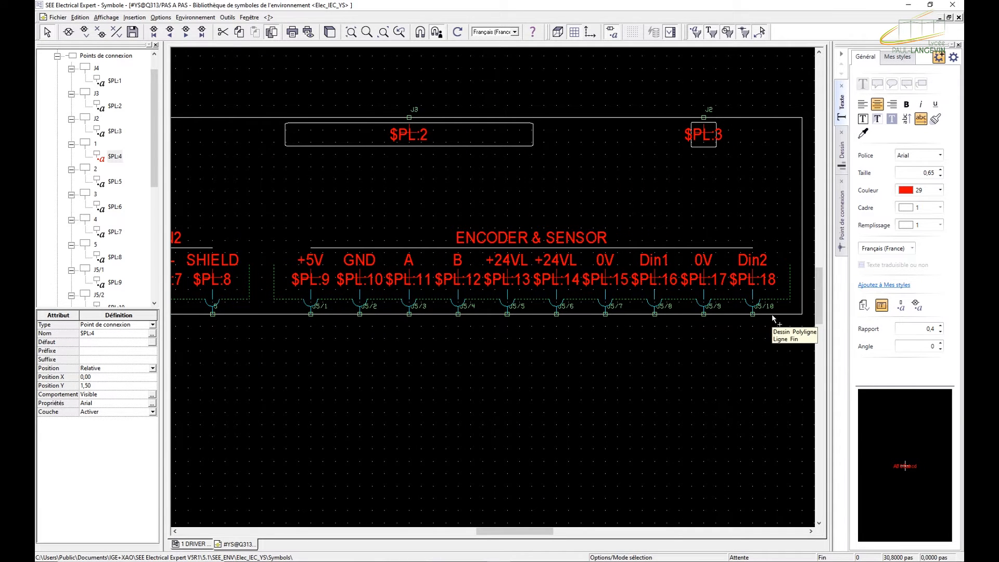
double_click(567, 238)
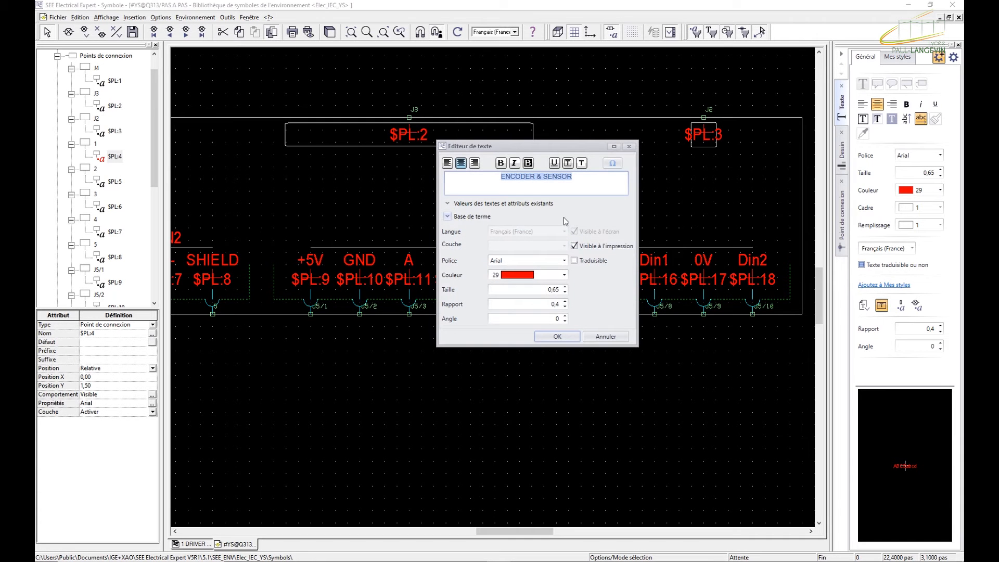
text(CONNECT)
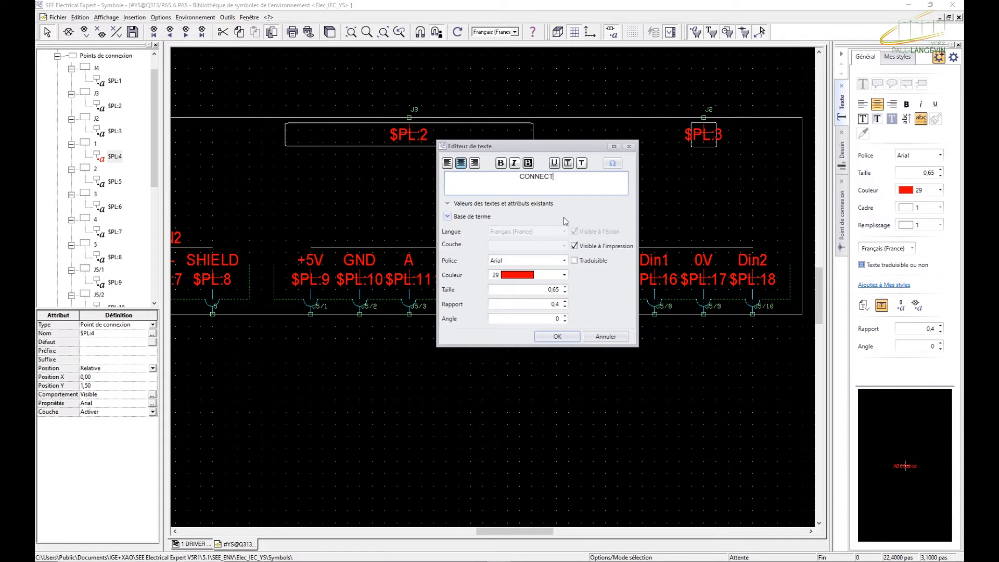
text(EUR CN3)
click(553, 334)
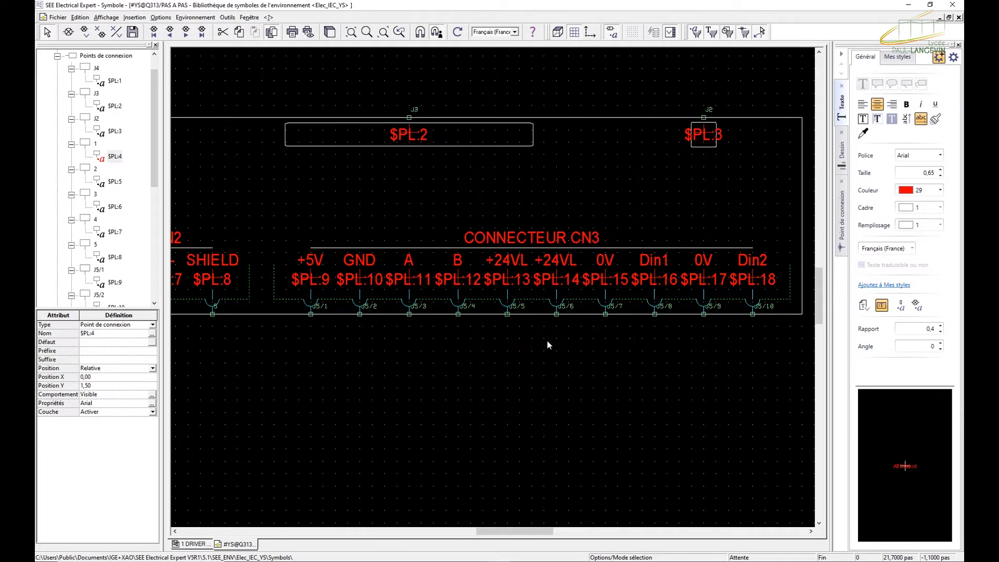
- Rename the CONNECTEUR CN3 connection points J5/1, J5/2 and J5/3 as 1, 2 and 3
click(311, 314)
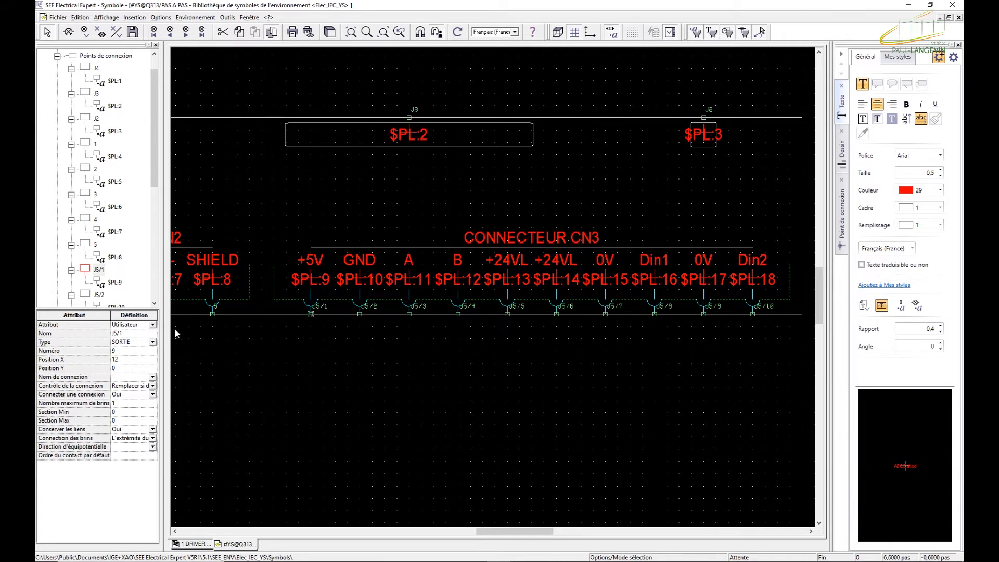
click(121, 335)
drag(121, 335, 112, 336)
key(Delete)
click(360, 314)
click(408, 314)
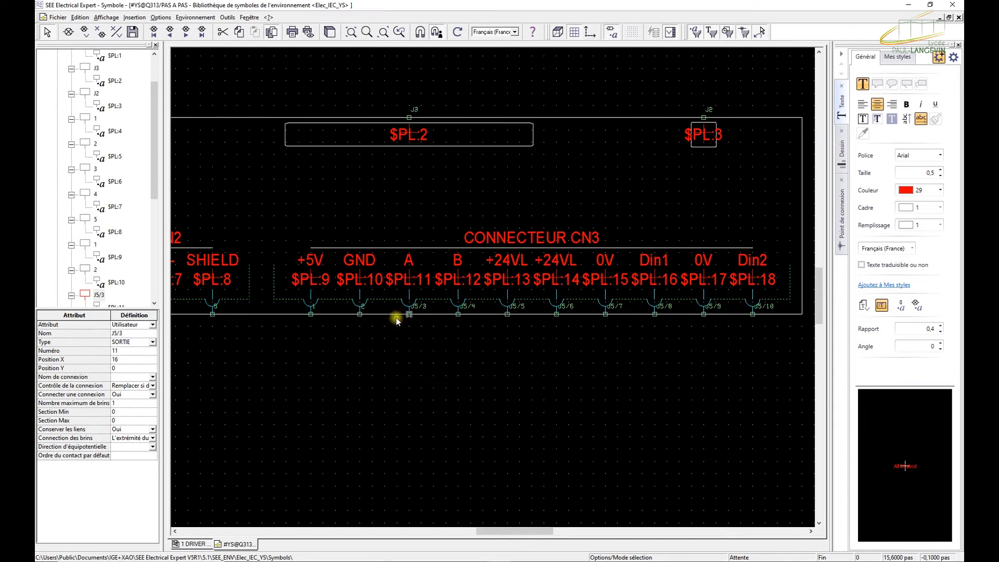
click(120, 335)
drag(120, 335, 111, 336)
key(Delete)
- Rename the CONNECTEUR CN3 connection points J5/4, J5/5 and J5/6 as 4, 5 and 6
click(457, 314)
click(120, 334)
drag(120, 334, 112, 336)
key(Delete)
click(508, 315)
click(118, 333)
drag(118, 333, 111, 334)
key(Delete)
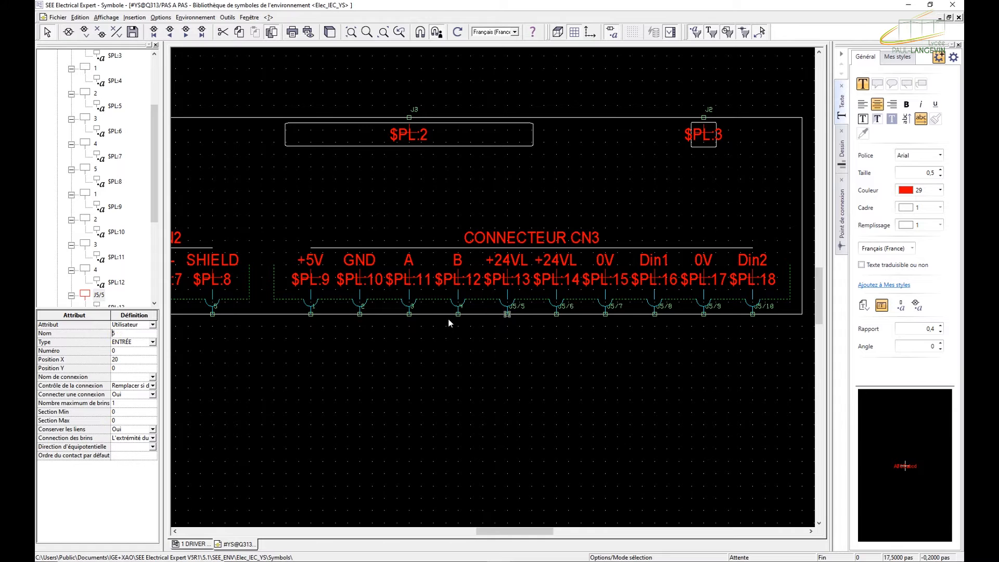
click(556, 314)
click(118, 332)
key(Delete)
- Rename the CONNECTEUR CN3 connection points J5/7, J5/8, J5/9 and J5/10 as 7, 8, 9 and 10
click(606, 314)
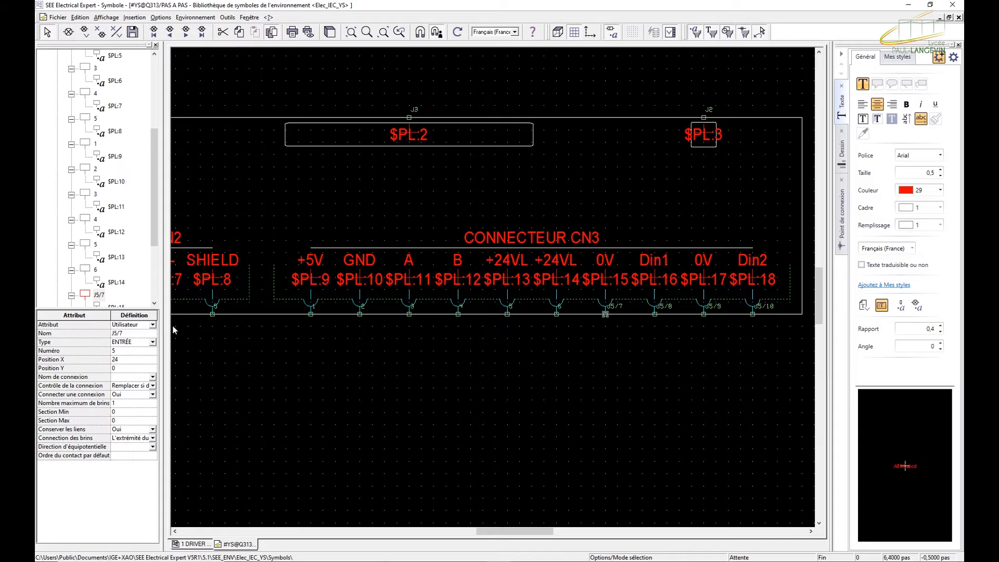
key(Delete)
click(654, 314)
drag(120, 333, 112, 333)
key(Delete)
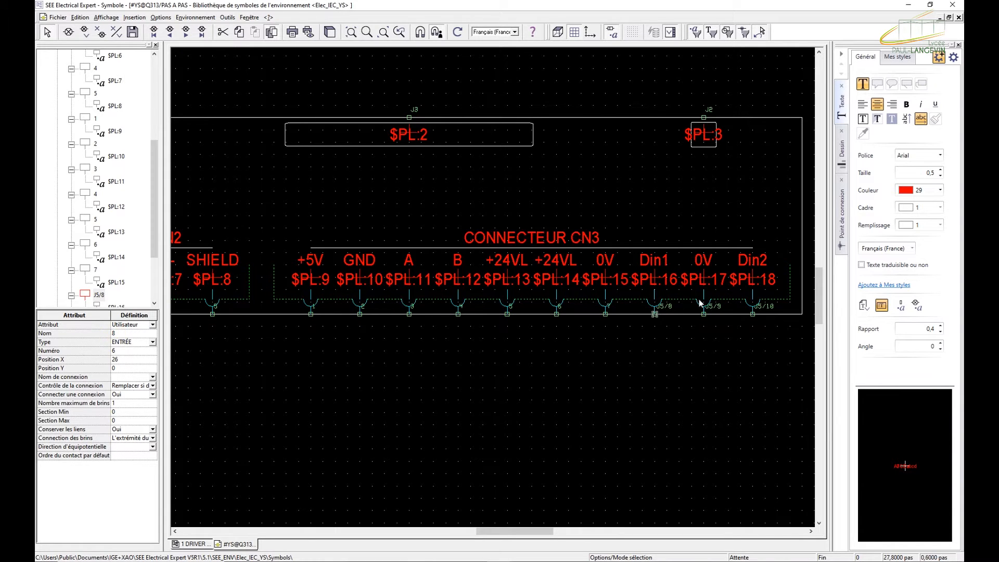
click(704, 314)
click(752, 313)
click(119, 331)
drag(120, 333, 104, 334)
key(Delete)
click(452, 286)
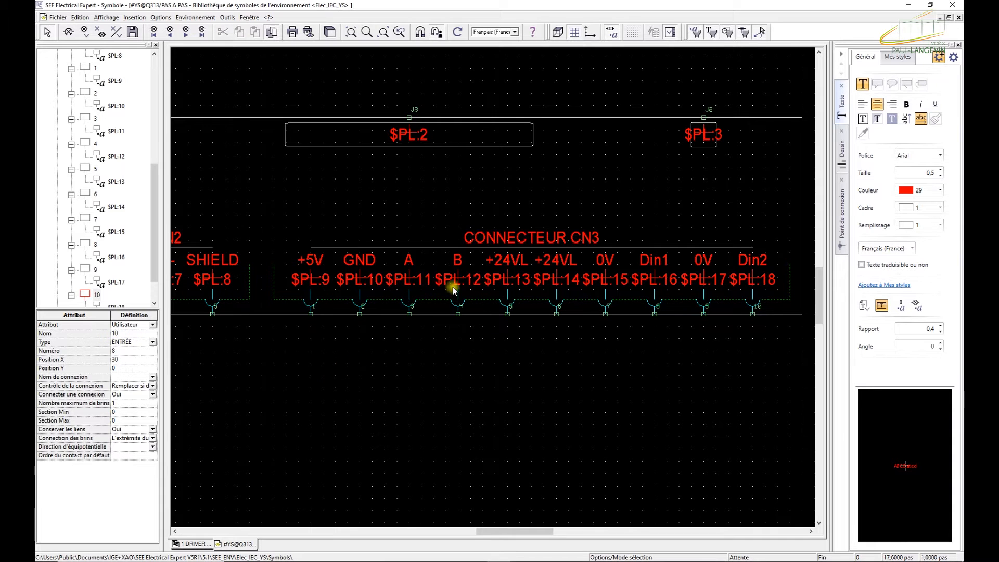
- Change the first two CN3 terminal labels, +5V and GND, to +STEP and -STEP
double_click(317, 260)
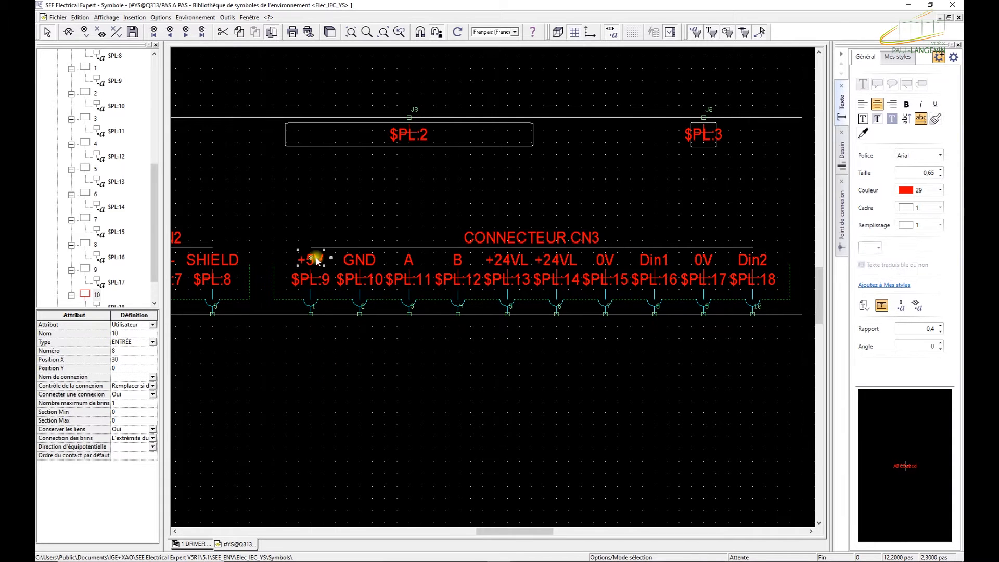
text(STEP)
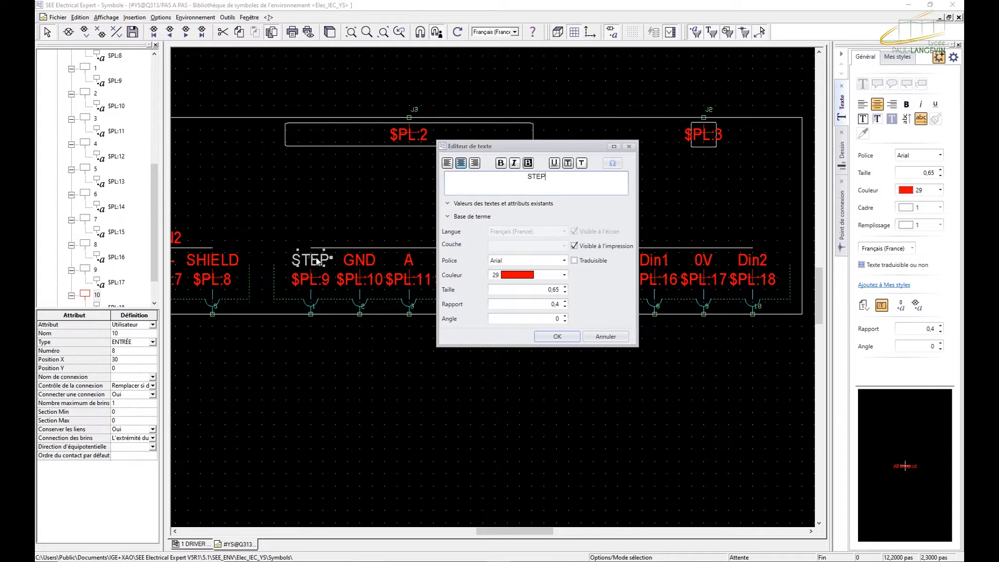
text(+)
click(556, 337)
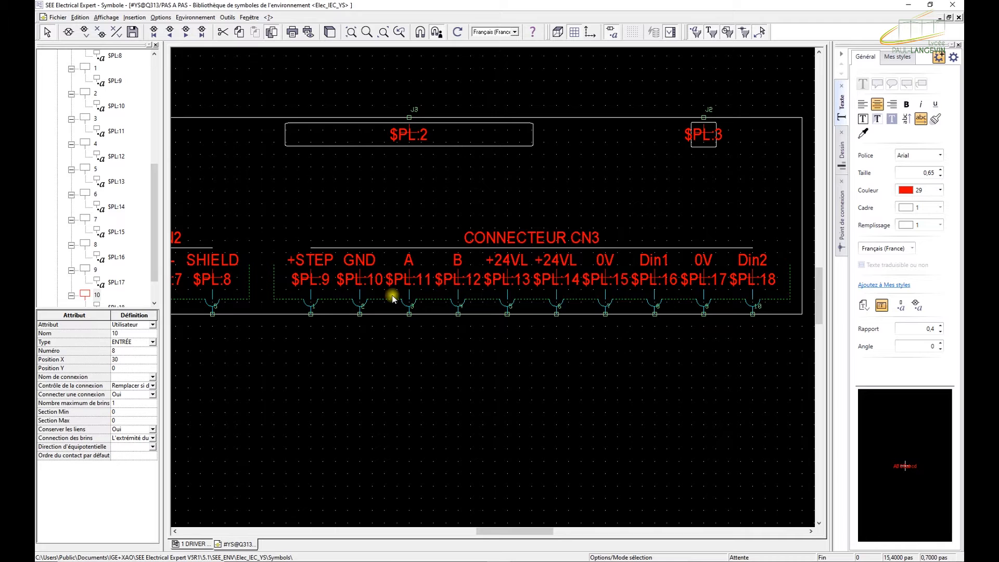
double_click(357, 264)
text(-STEP)
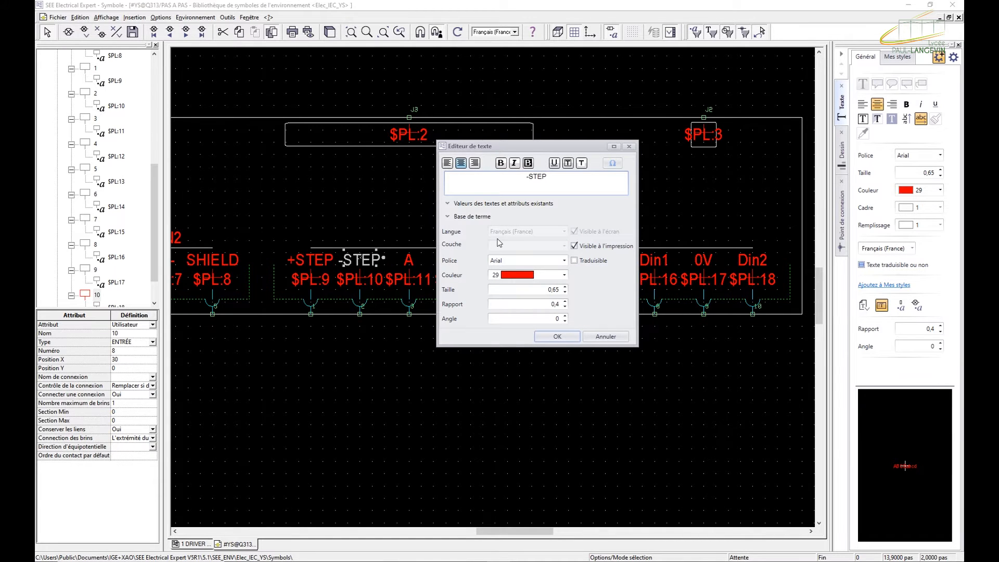
click(556, 336)
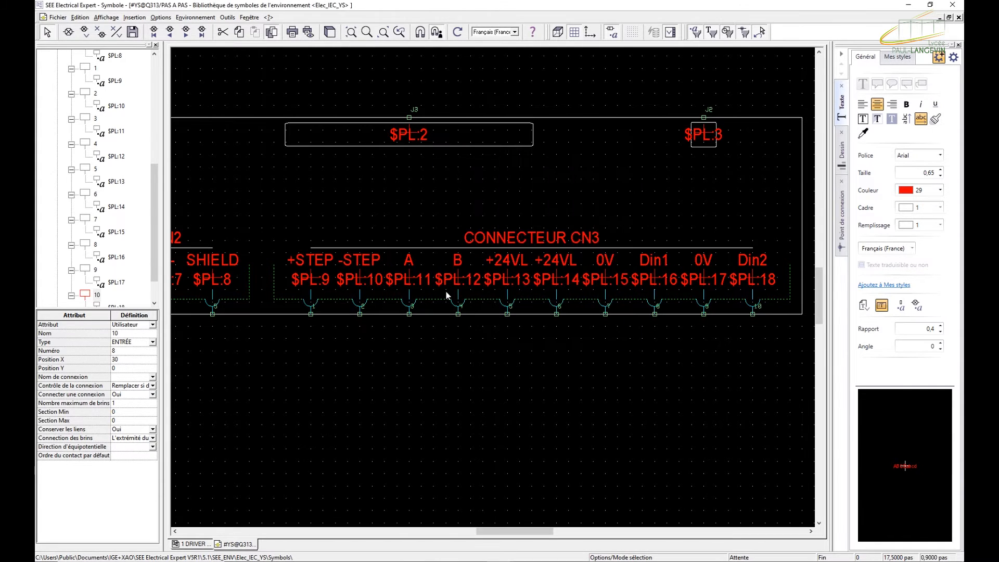
- Change the CN3 terminal labels A and B to +DIR and -DIR
double_click(409, 260)
text(+DIR)
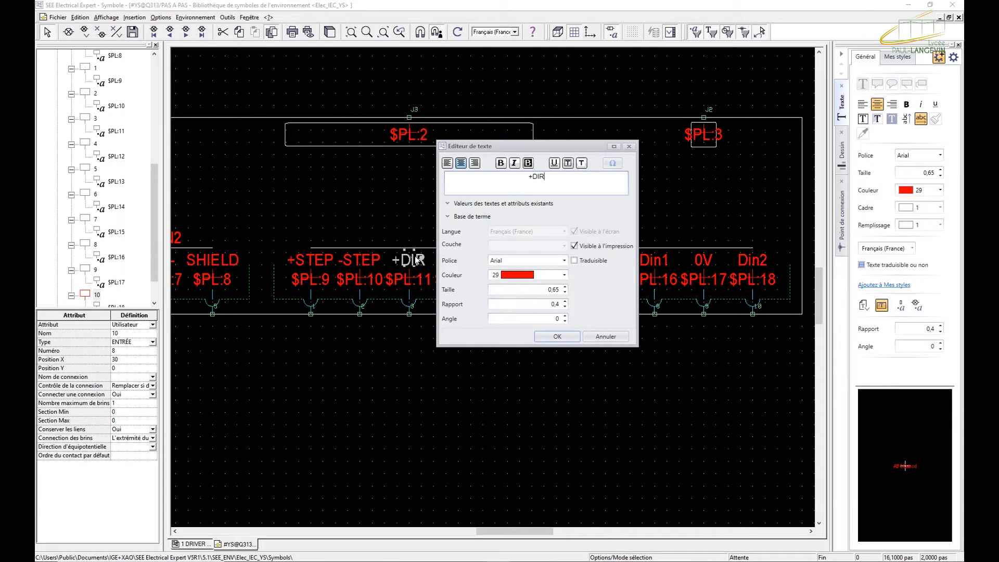
click(556, 336)
double_click(461, 261)
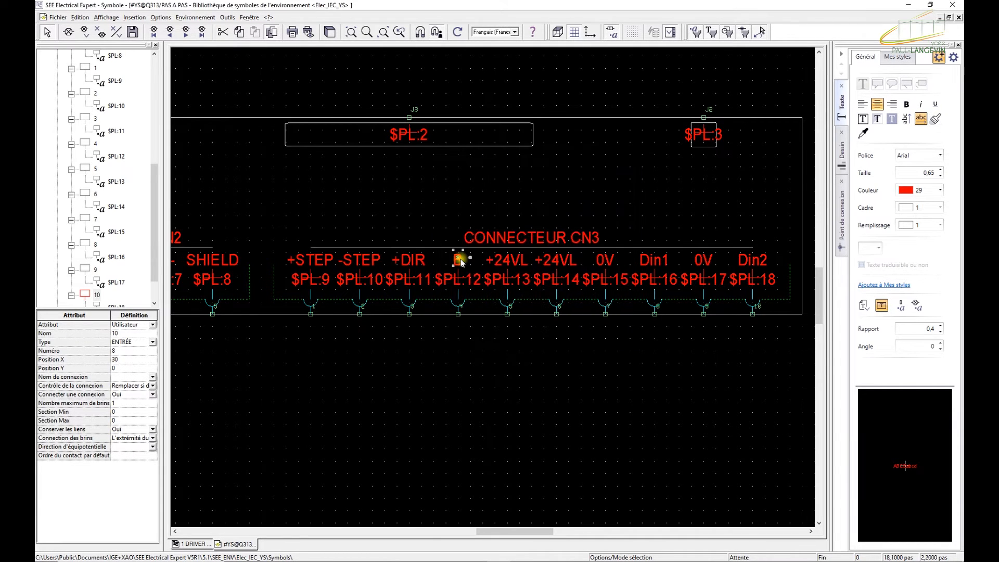
text(-DIR)
click(554, 336)
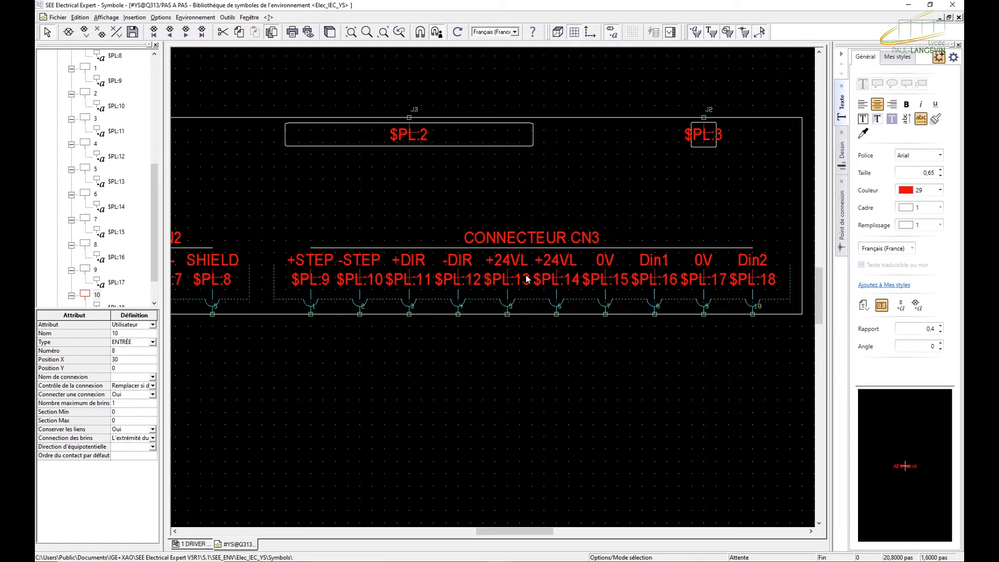
- Change the CN3 label of terminal 5, the first +24VL, to +ENABLE
click(504, 265)
double_click(504, 265)
text(+EN)
text(ABL)
text(LE)
key(BackSpace)
key(BackSpace)
key(BackSpace)
text(LE)
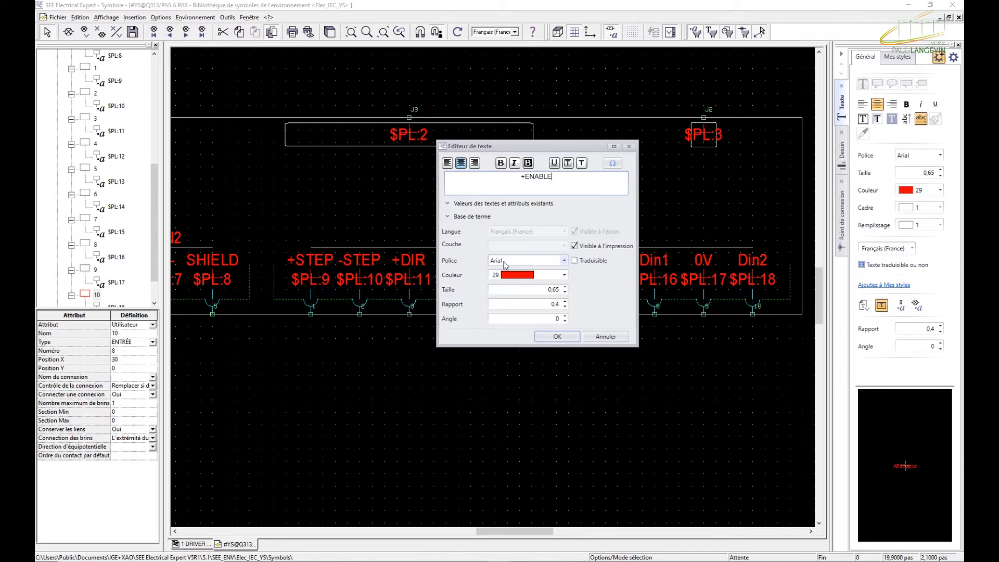
click(561, 337)
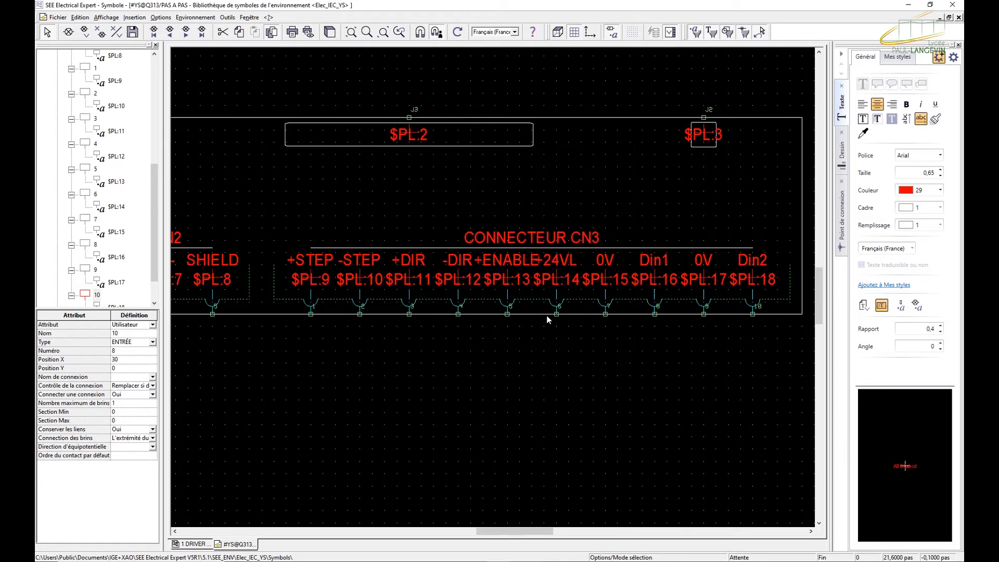
- Set the text size of the +ENABLE, -DIR and +DIR labels to 0,5
click(510, 262)
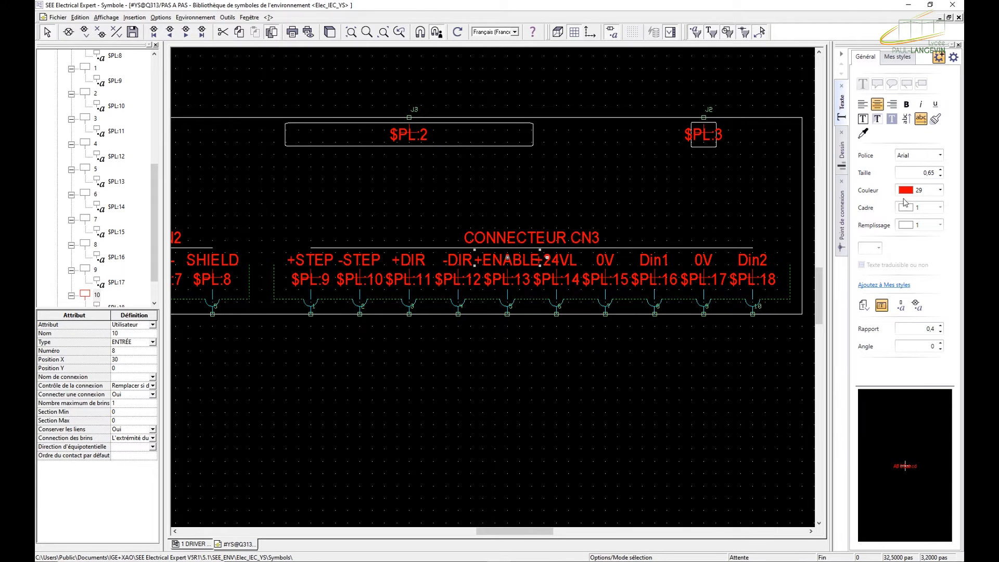
click(939, 176)
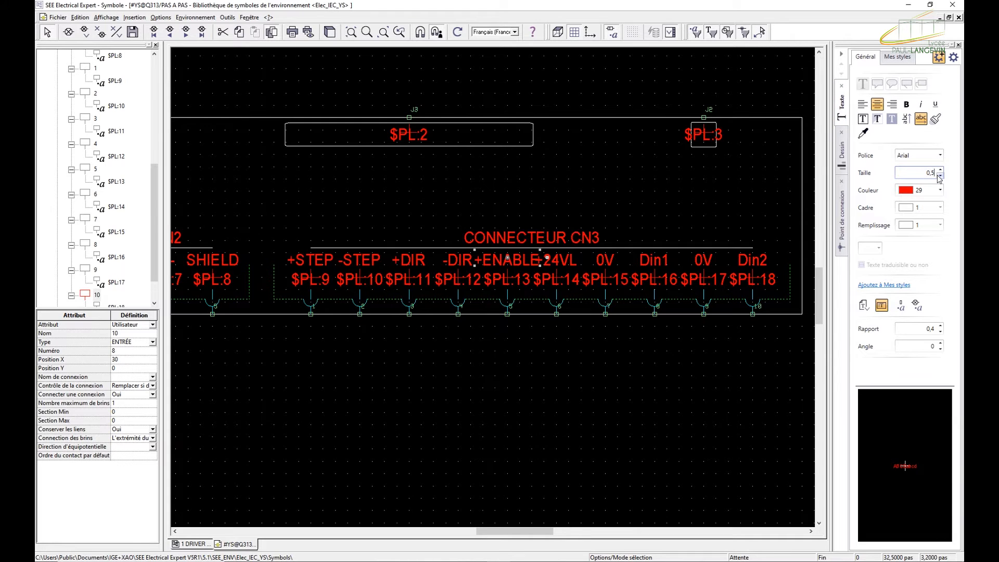
click(461, 262)
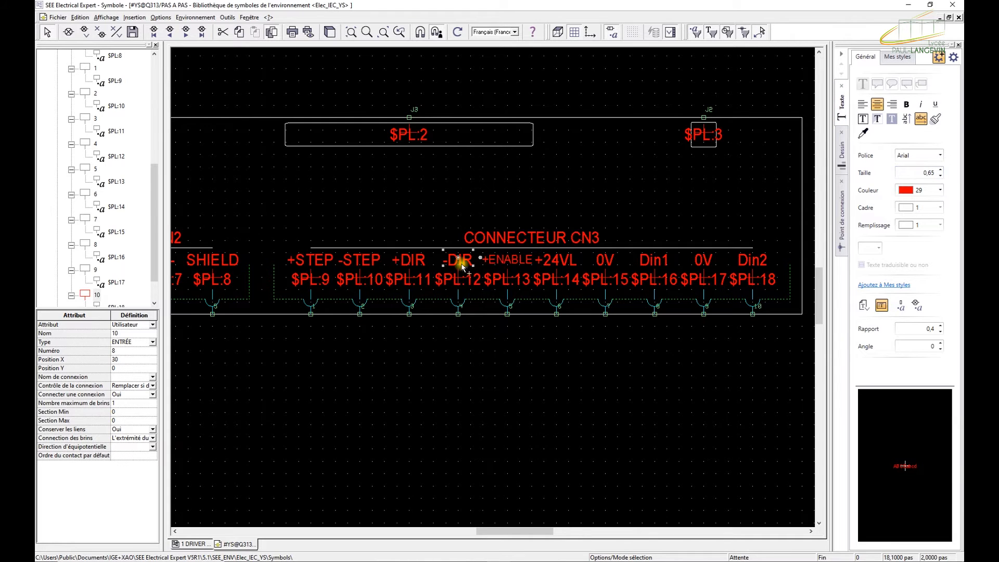
double_click(916, 172)
text(0,5)
key(Return)
click(473, 331)
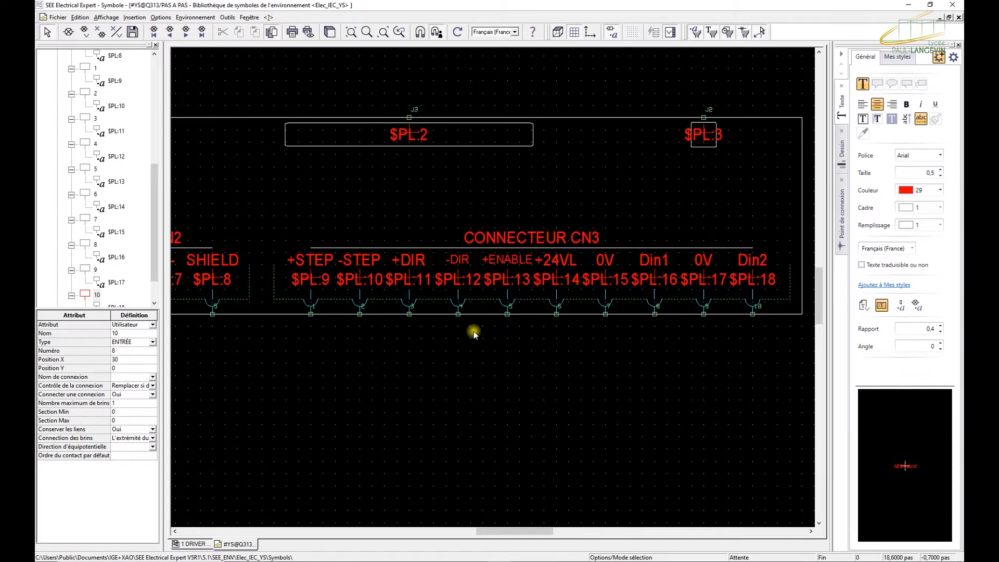
click(418, 262)
double_click(929, 172)
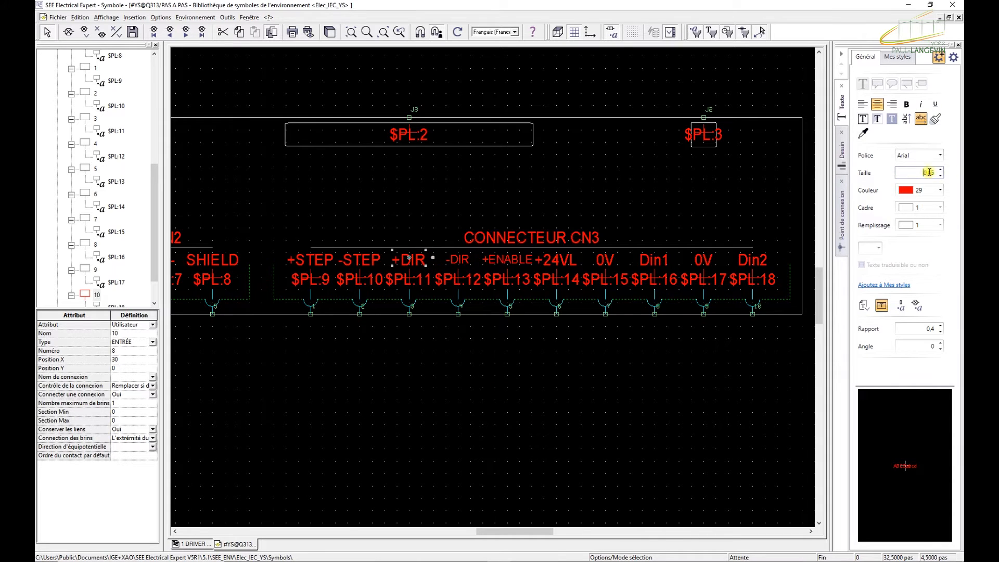
text(0)
key(Return)
- Copy the +DIR label's text properties onto the -STEP and +STEP labels
right_click(416, 263)
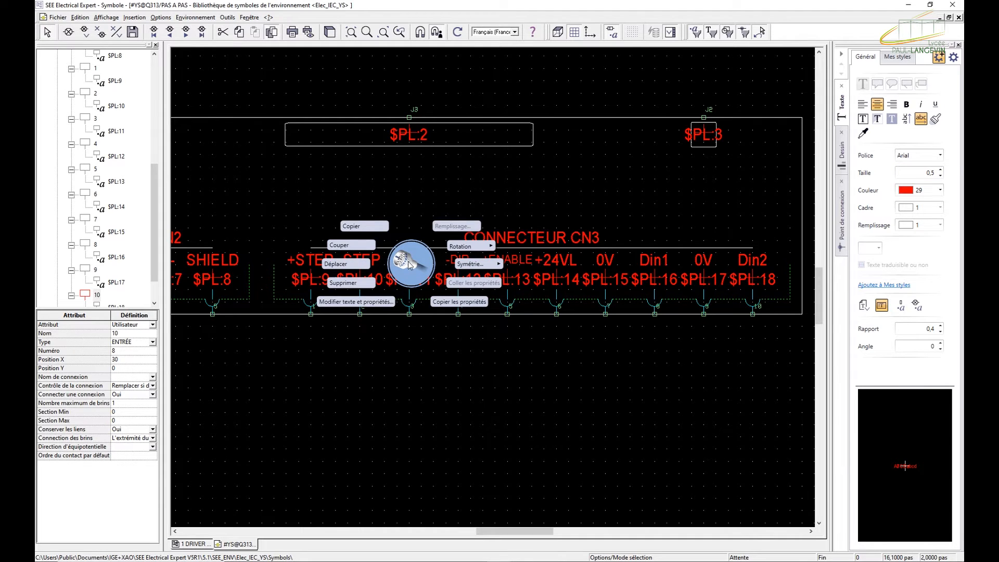
click(414, 264)
click(414, 265)
click(419, 225)
click(411, 256)
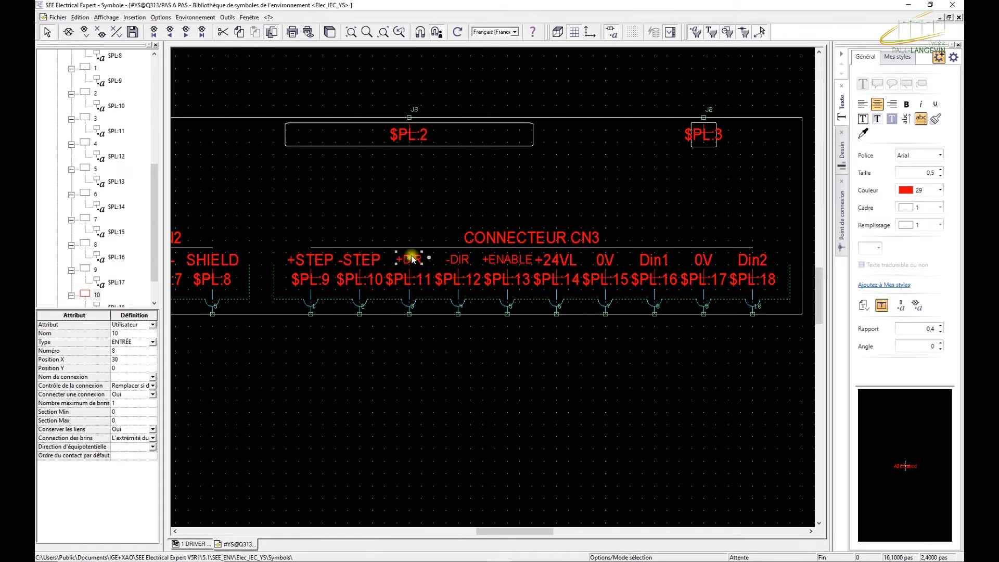
right_click(411, 256)
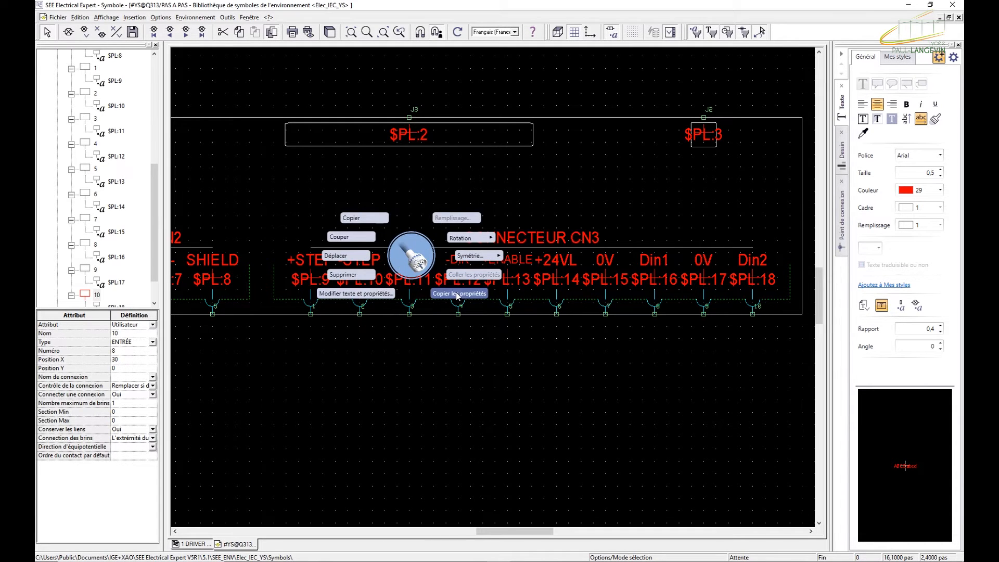
click(399, 286)
click(367, 262)
right_click(369, 263)
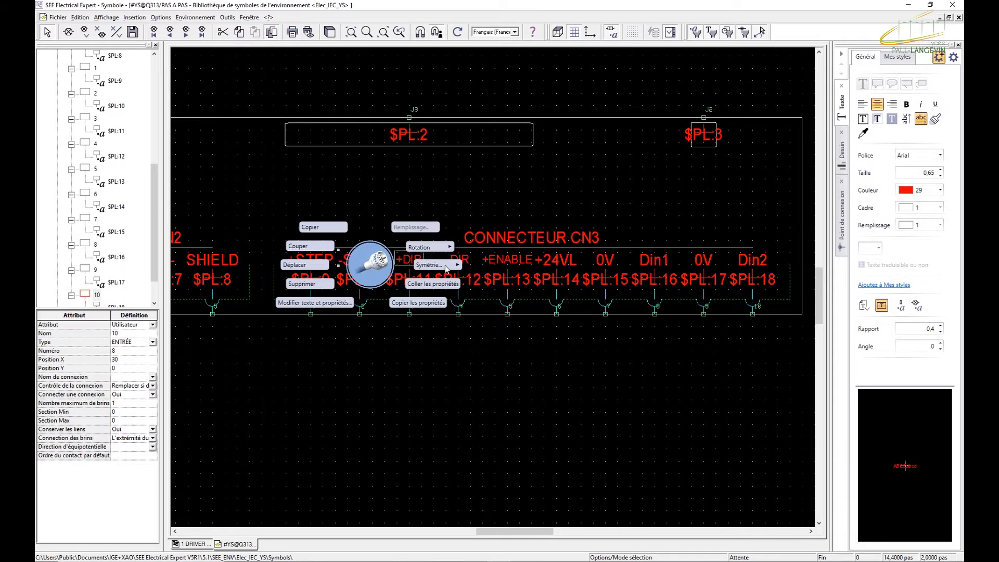
click(403, 301)
click(326, 264)
right_click(326, 264)
click(380, 285)
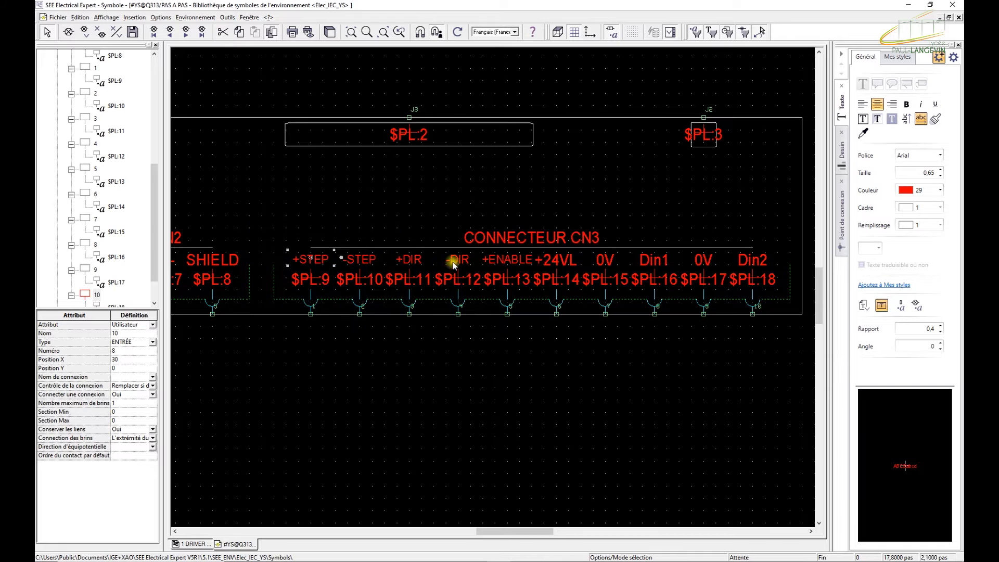
right_click(551, 261)
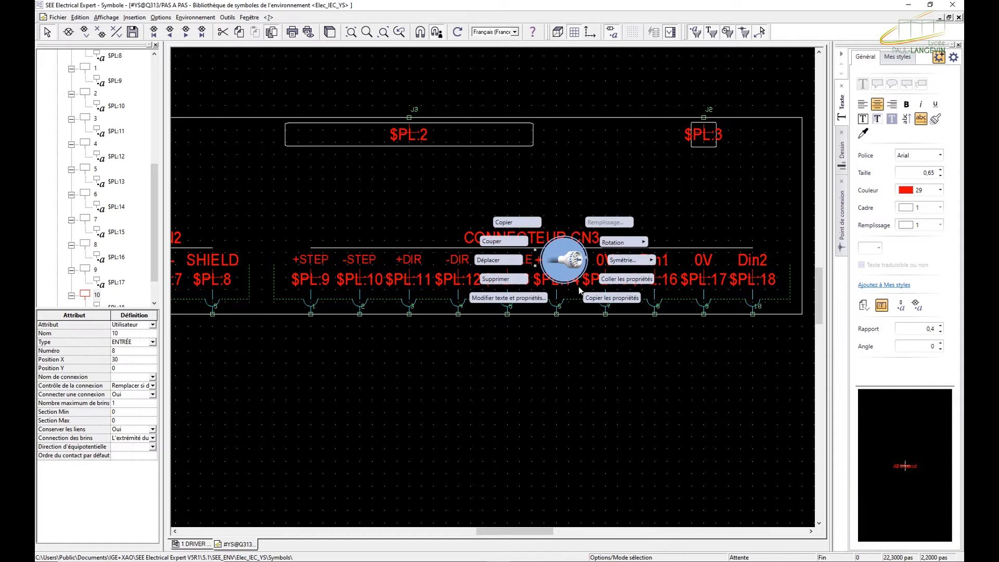
click(610, 299)
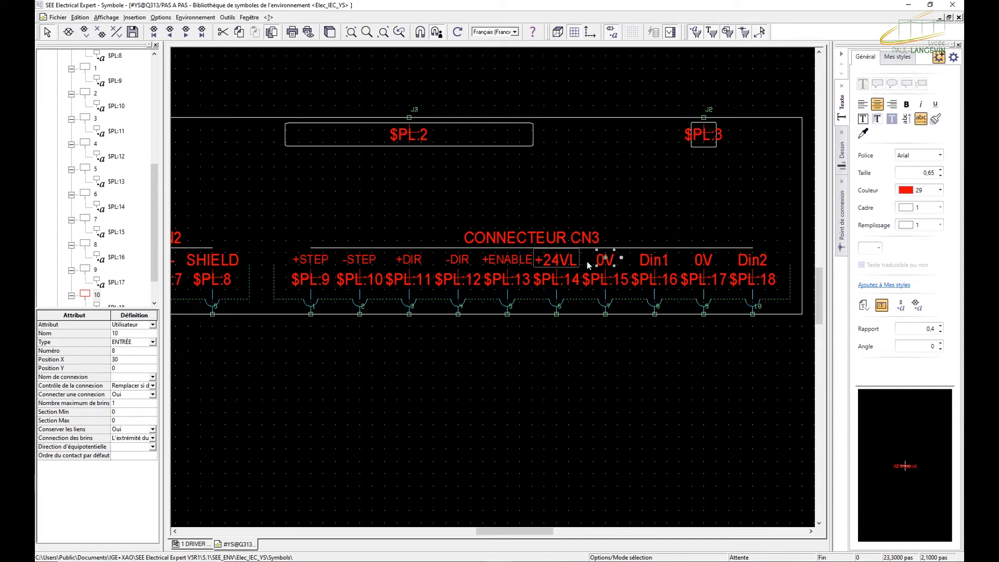
right_click(564, 265)
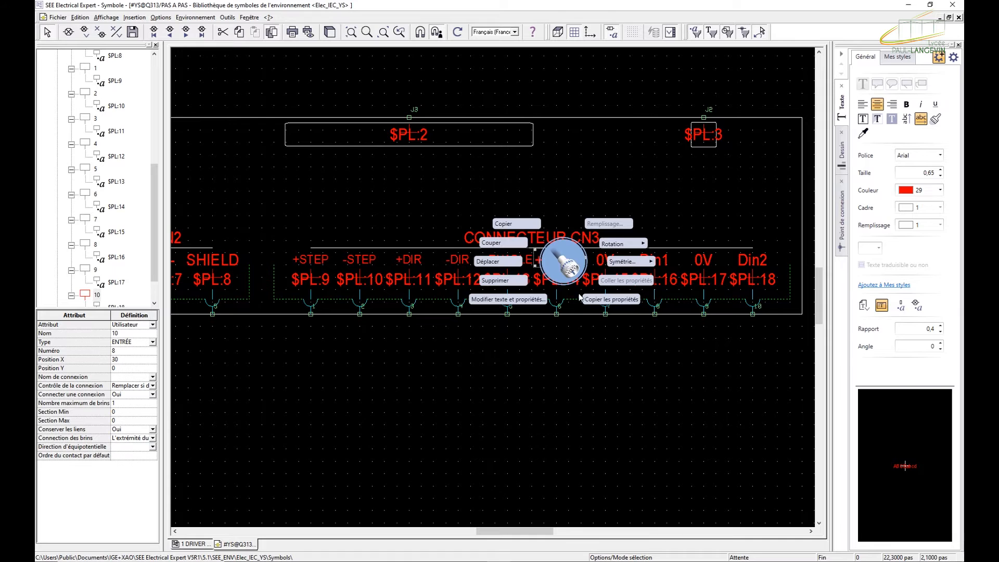
- Copy the -DIR label's text properties onto the +24VL label and the 0V label of terminal 7
click(457, 260)
right_click(460, 260)
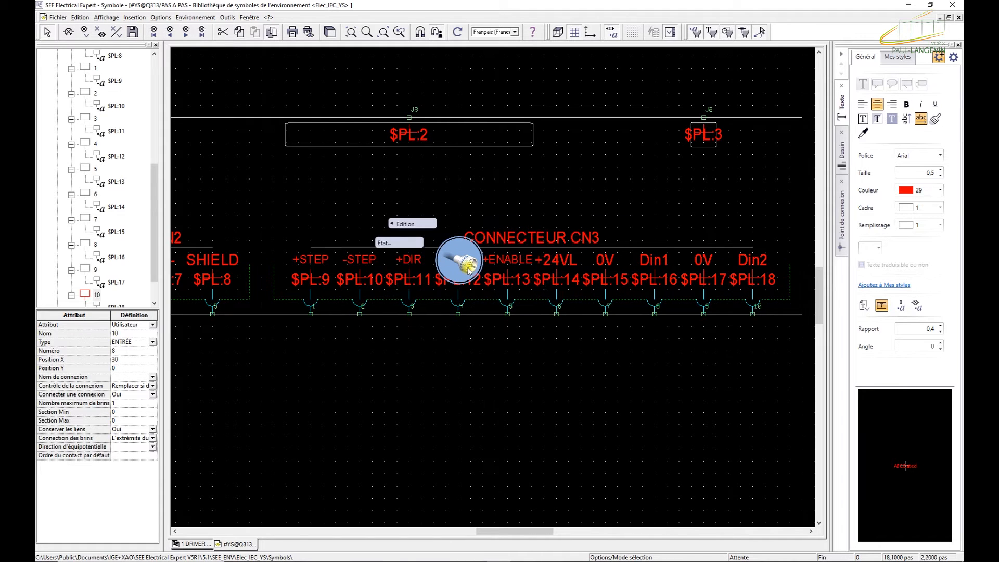
click(499, 299)
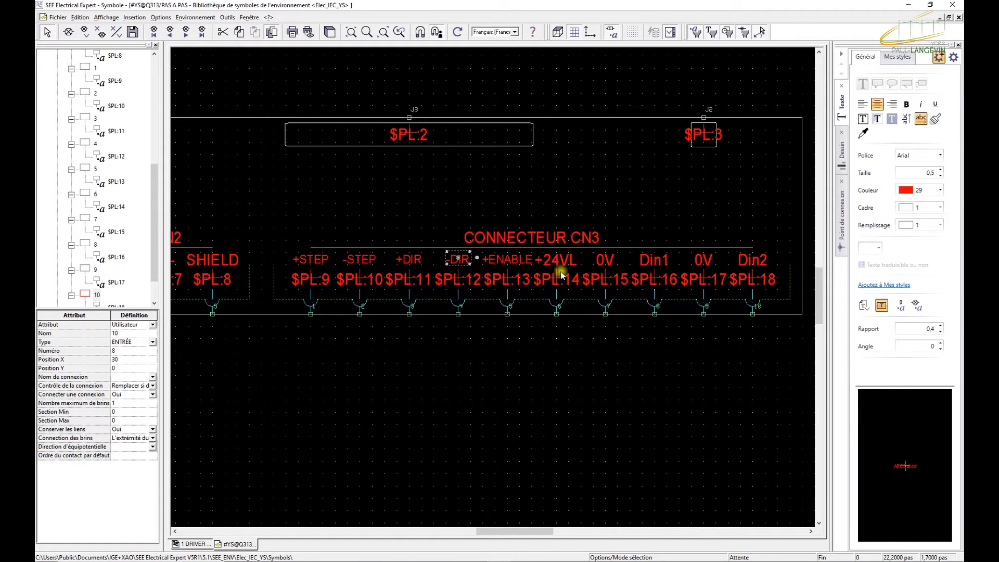
right_click(563, 263)
click(607, 281)
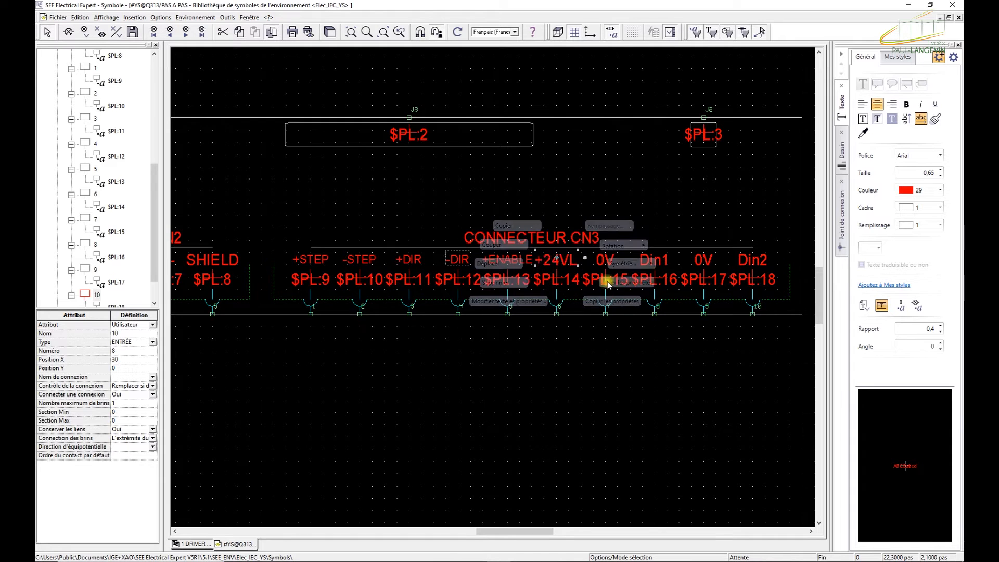
right_click(607, 261)
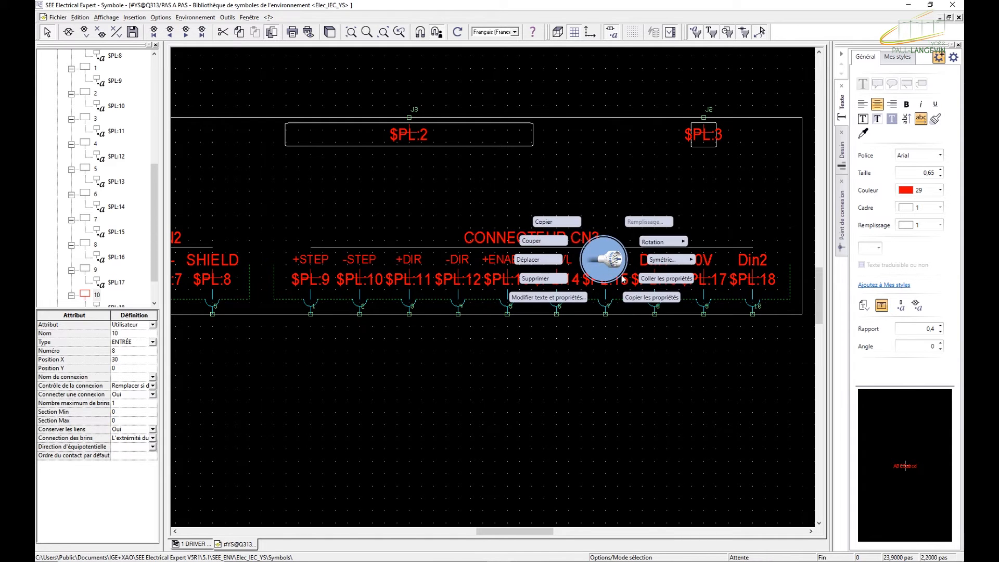
click(650, 279)
- Apply the copied text properties to the Din1, second 0V and Din2 labels of CN3
right_click(654, 263)
click(699, 281)
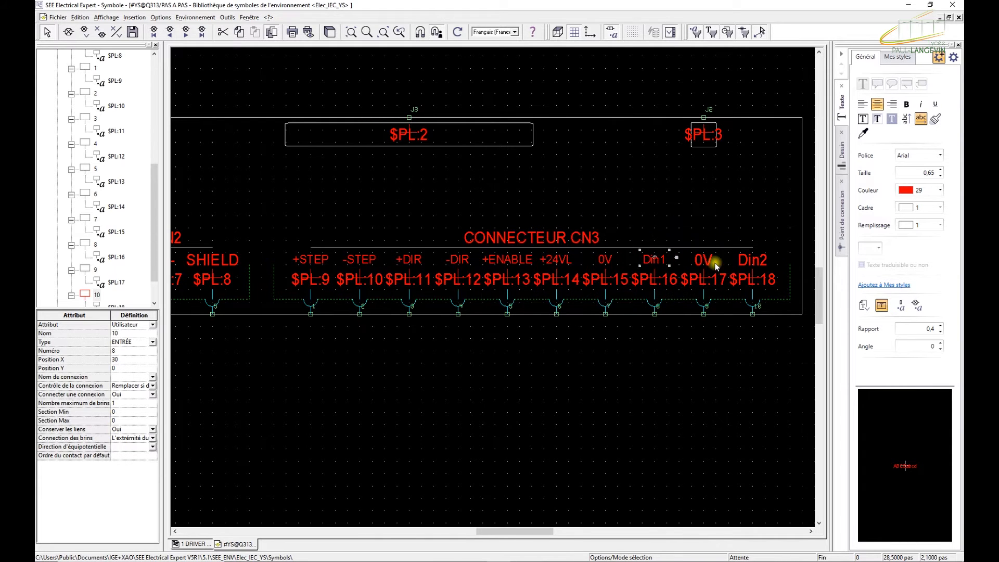
right_click(710, 263)
click(755, 278)
right_click(759, 264)
click(804, 279)
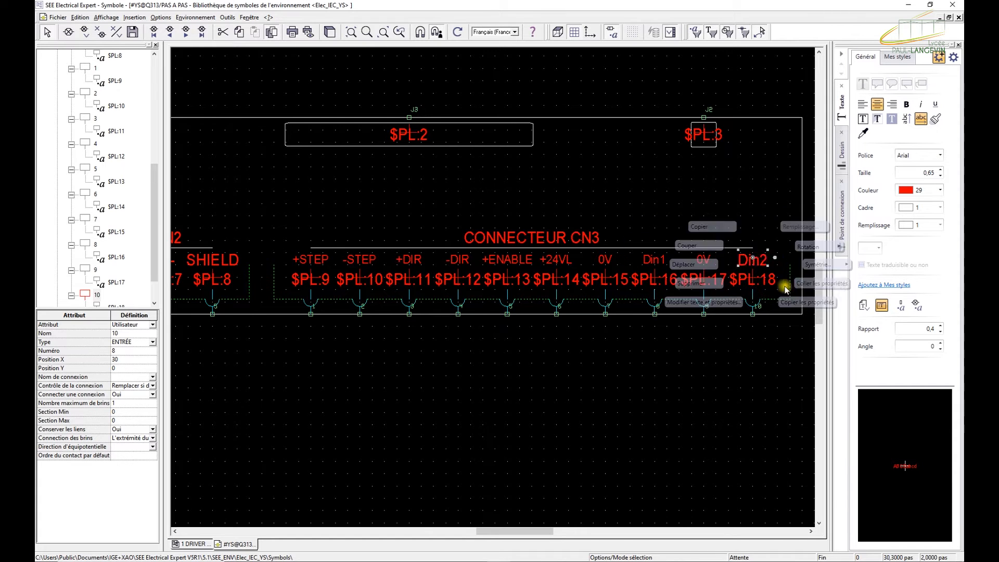
- Change the remaining +24VL label of CN3 terminal 6 to -ENABLE
double_click(565, 260)
text(-ENABLE)
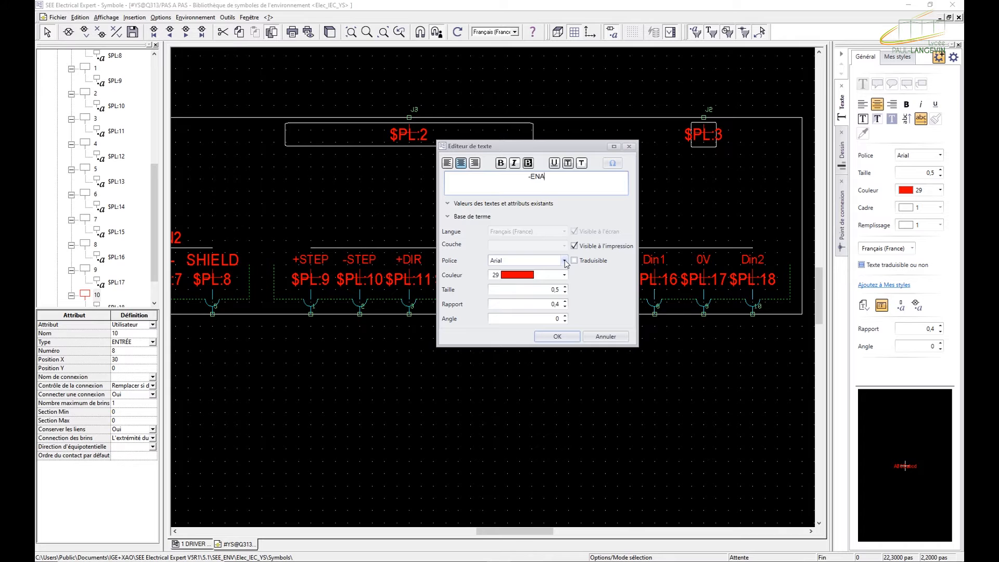
click(572, 339)
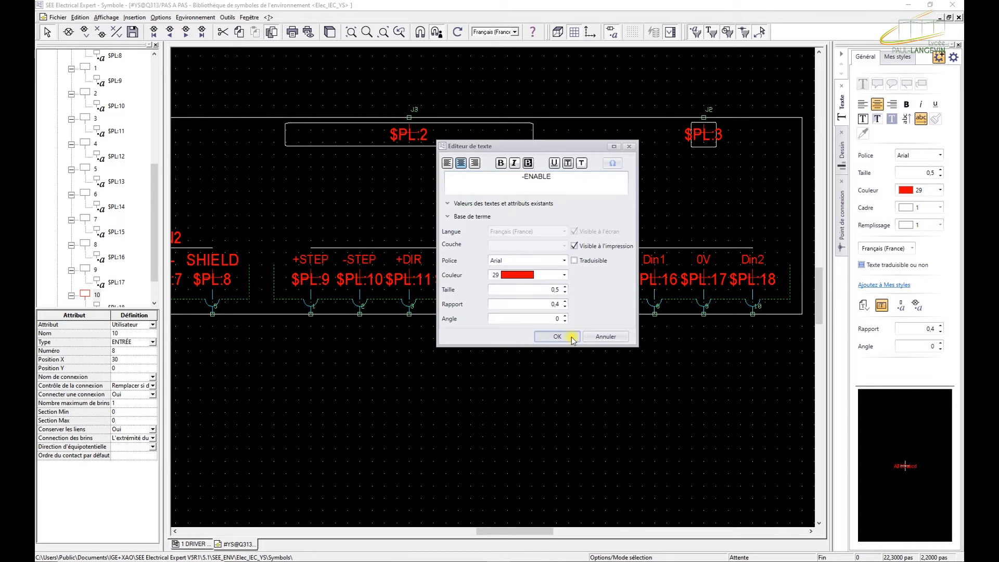
- Change the 0V label of CN3 terminal 7 to BOOST+
click(605, 262)
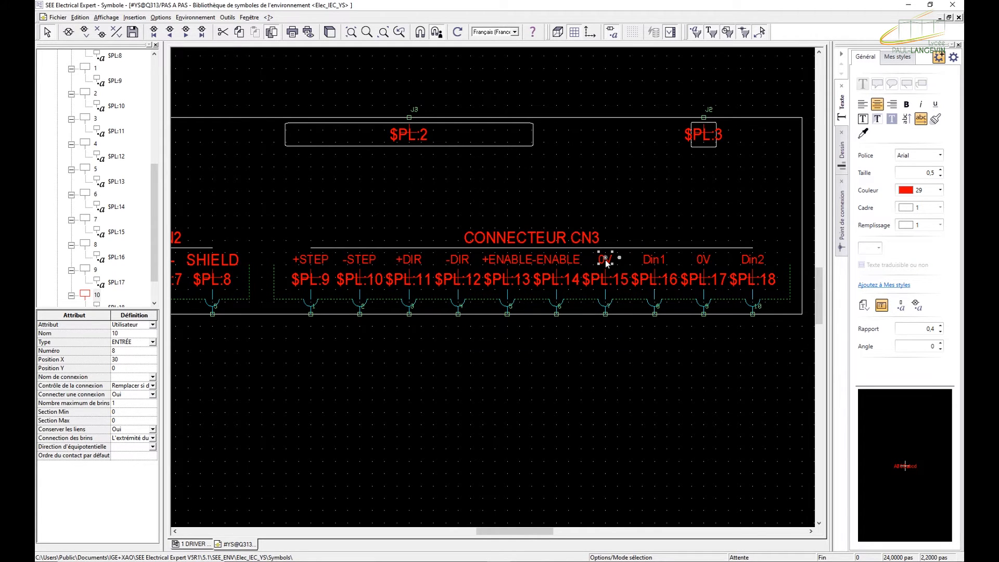
double_click(607, 262)
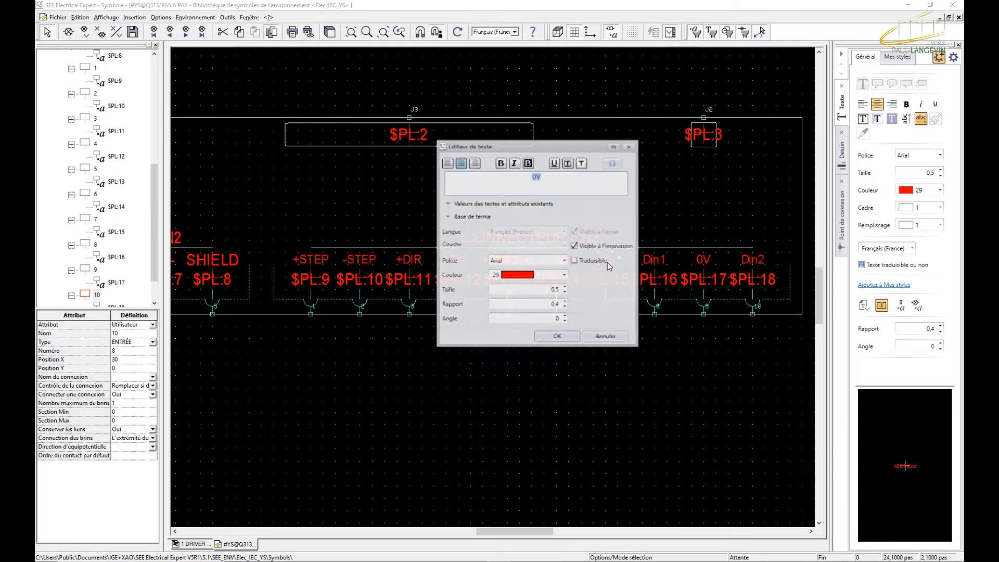
text(BOOS)
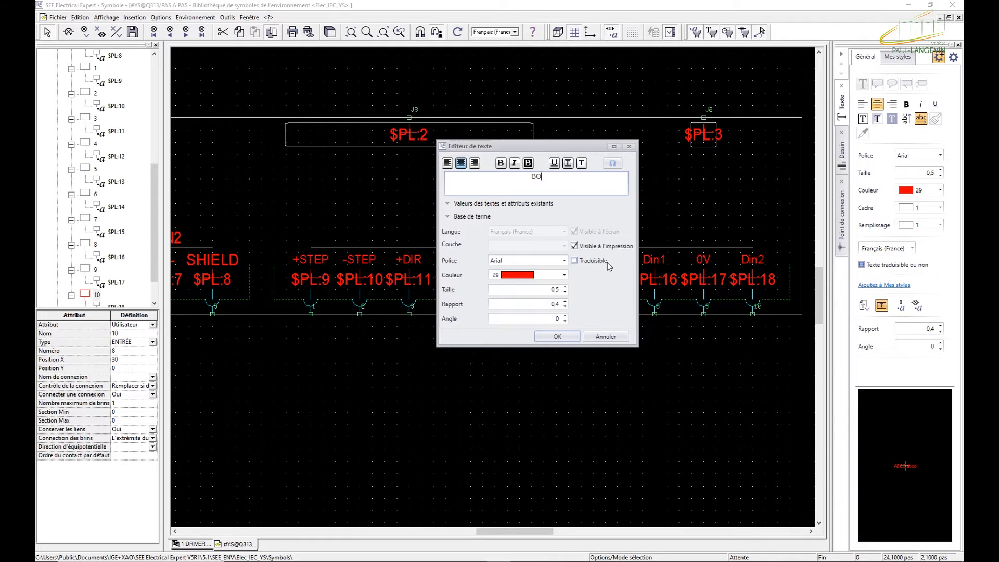
key(BackSpace)
key(BackSpace)
text(OOST)
key(Left)
key(Left)
key(Left)
key(Delete)
key(Right)
text(+)
key(Return)
- Change the Din1 label of CN3 terminal 8 to BOOST- and the 0V label of terminal 9 to FAULT+
double_click(658, 260)
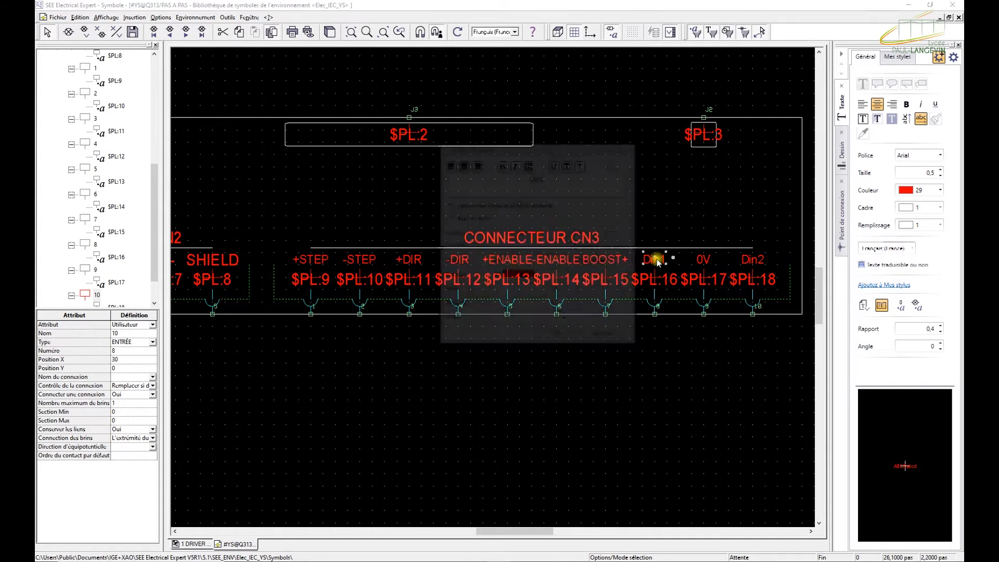
text(BOOST-)
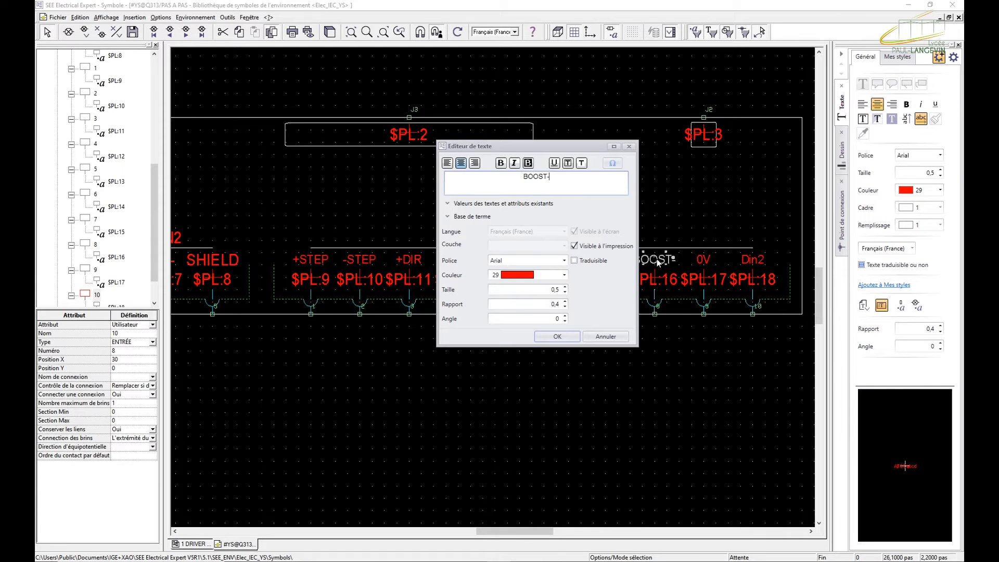
click(568, 336)
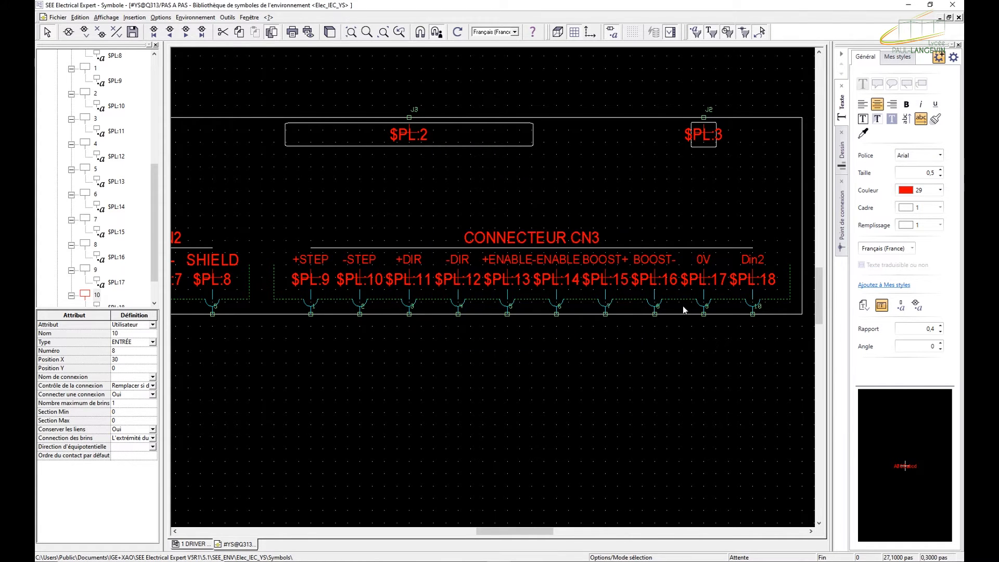
double_click(703, 263)
text(FAULT+)
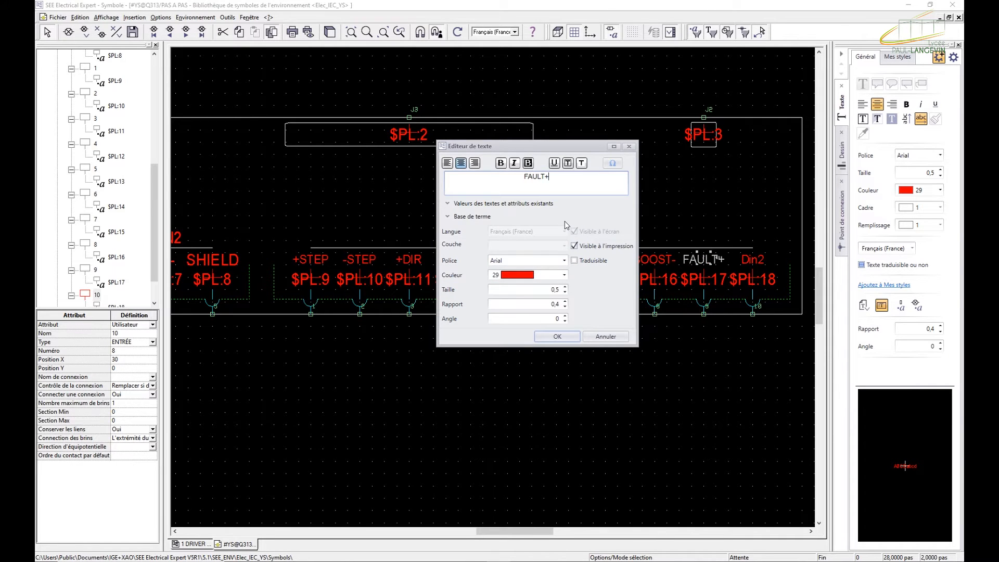
click(570, 335)
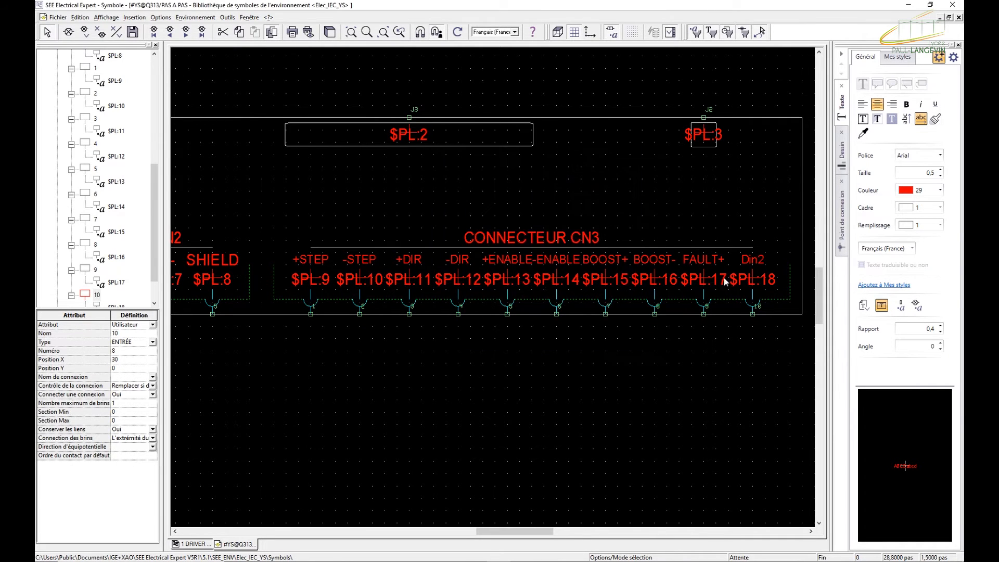
- Change the Din2 label of CN3 terminal 10 to FAULT- and put a frame around its text
double_click(753, 260)
text(FAULT-)
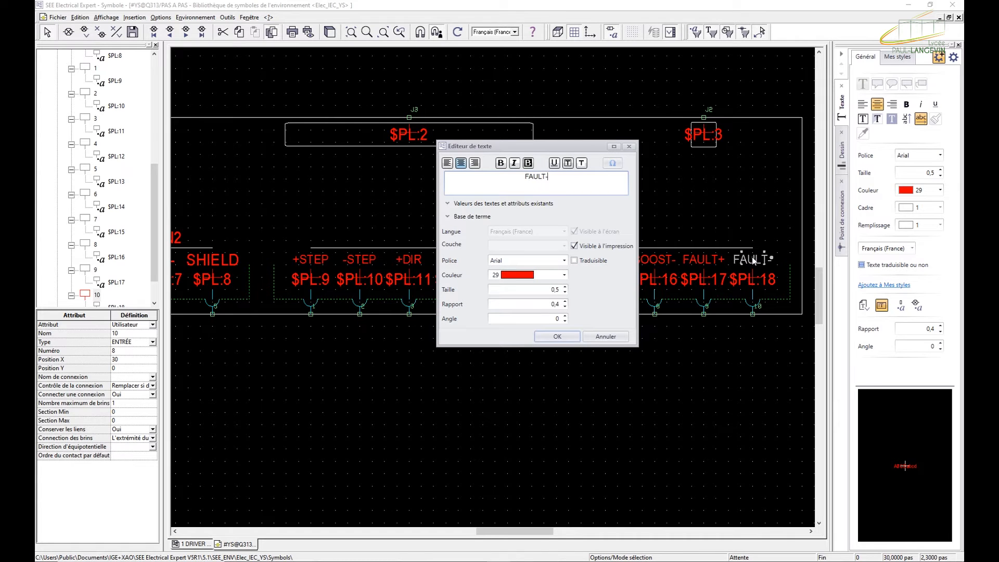
click(572, 336)
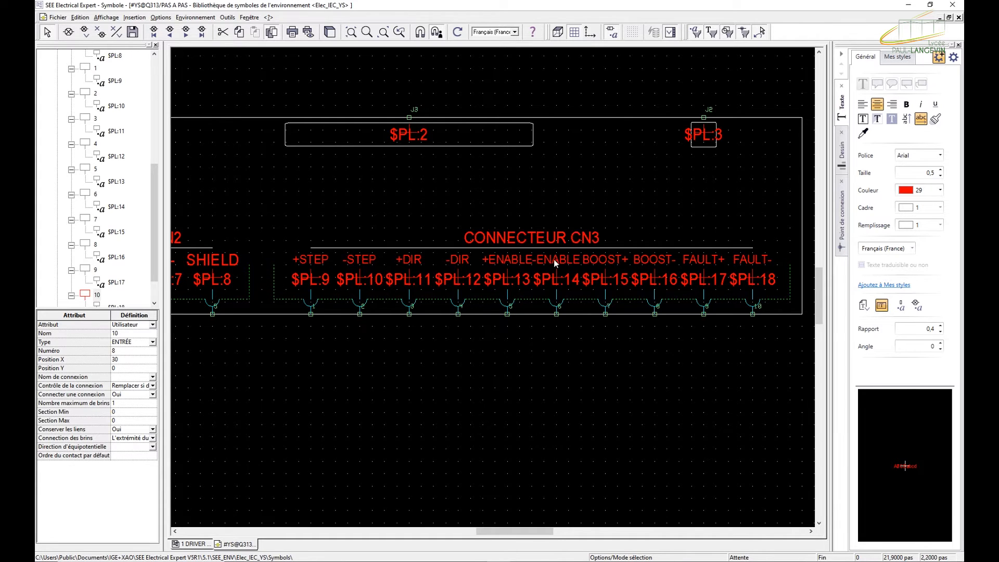
click(862, 119)
click(365, 208)
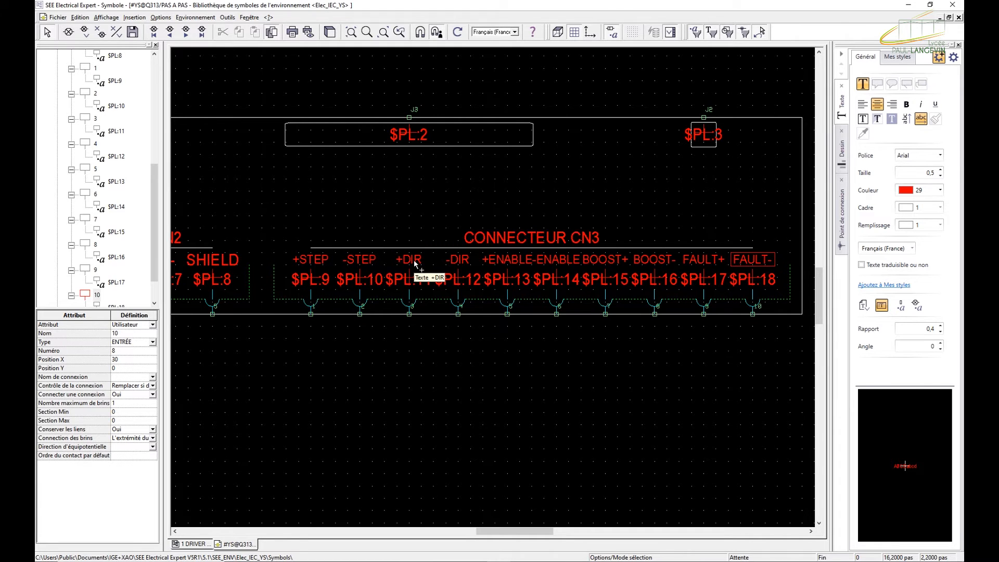
- Delete connection point J4, the JTAG label and the rounded rectangles beneath J4 and J3
scroll(414, 260, down, 2)
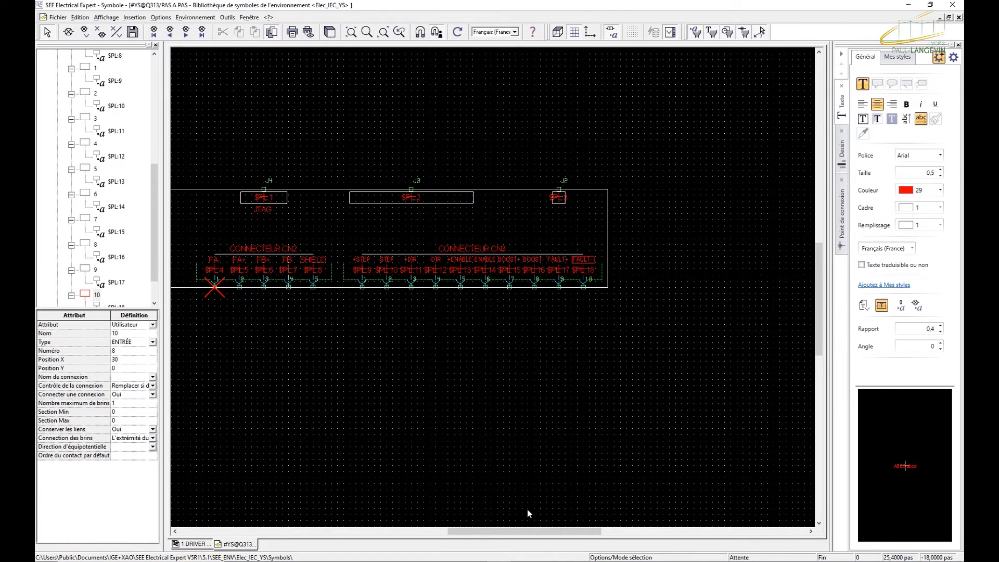
drag(564, 531, 523, 534)
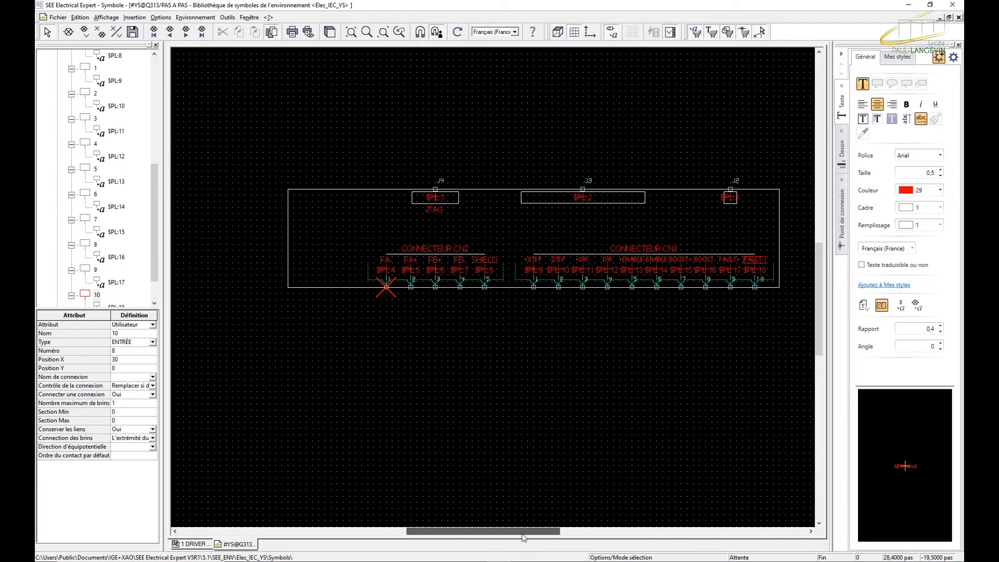
scroll(406, 231, up, 2)
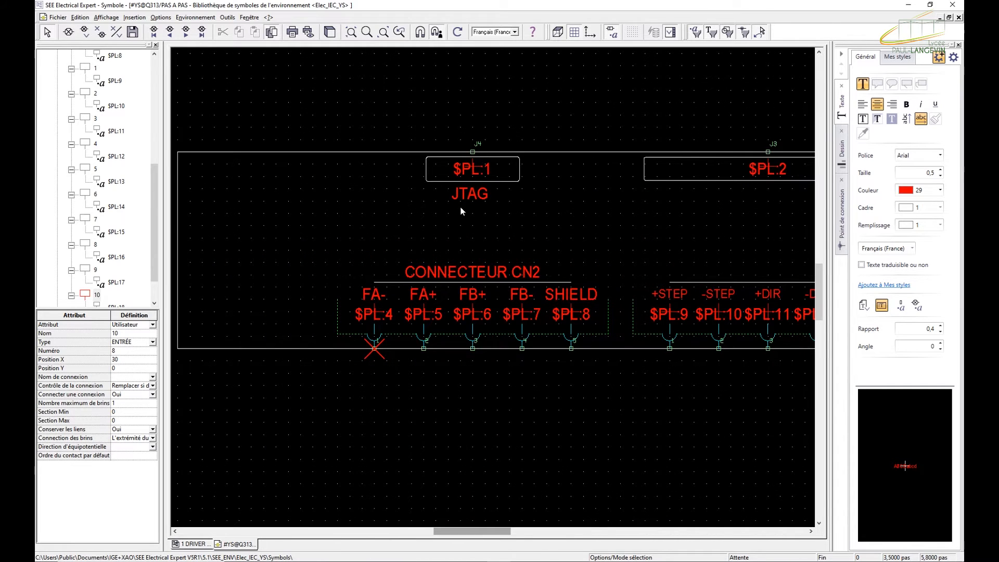
click(473, 151)
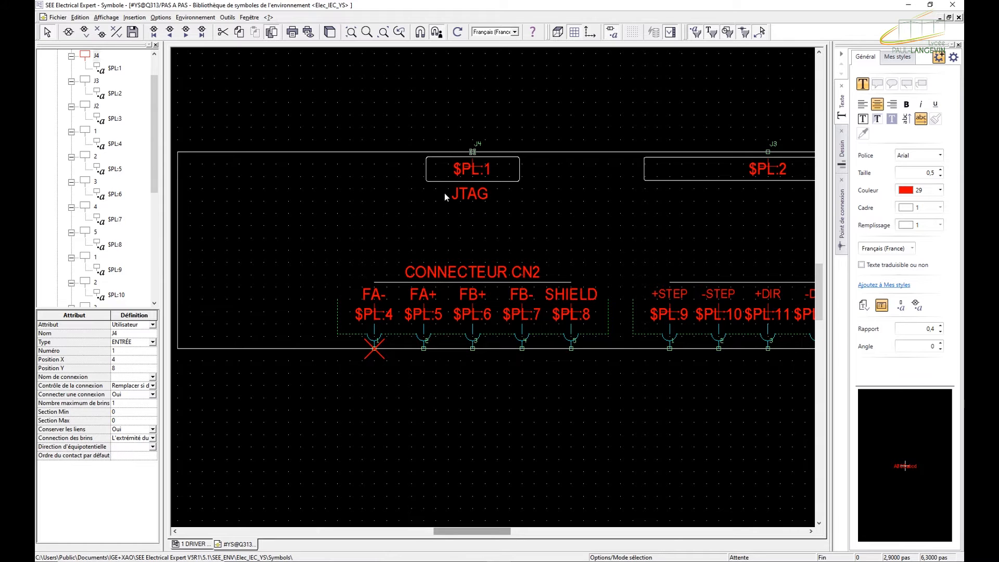
key(Delete)
click(505, 159)
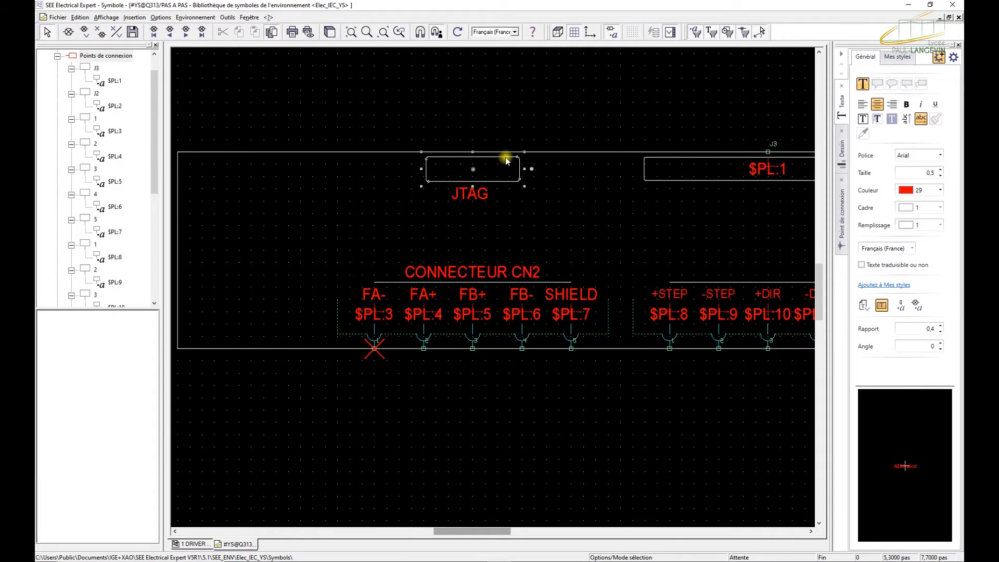
click(474, 192)
key(Delete)
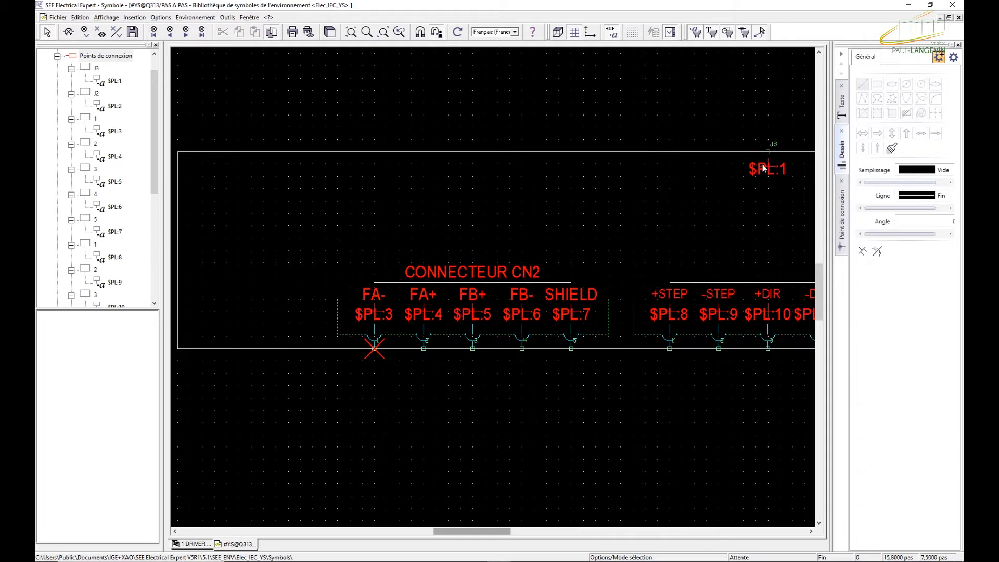
- Delete connection point J3 from the upper edge of the card outline
click(768, 152)
click(769, 152)
key(Delete)
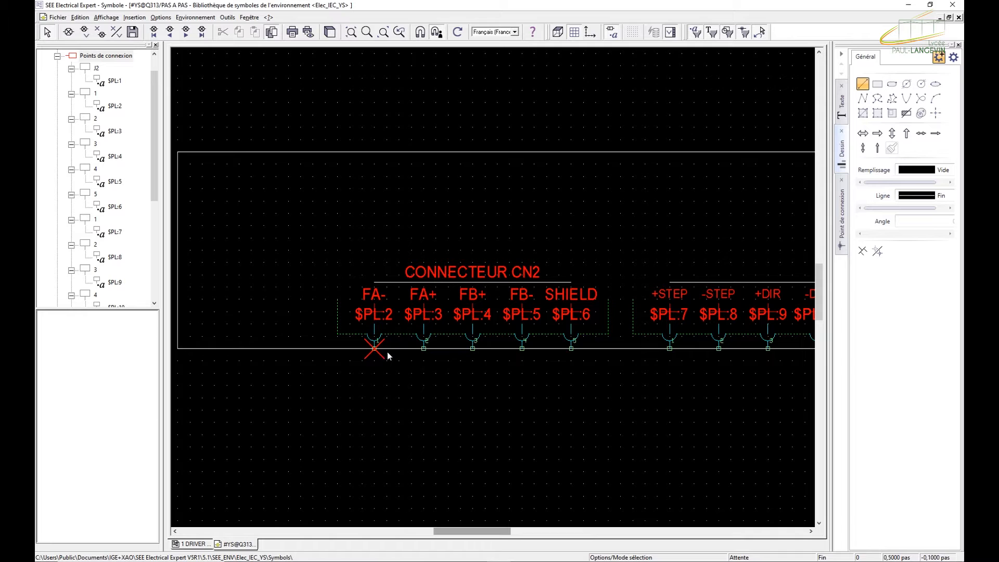
drag(325, 283, 456, 389)
right_click(389, 332)
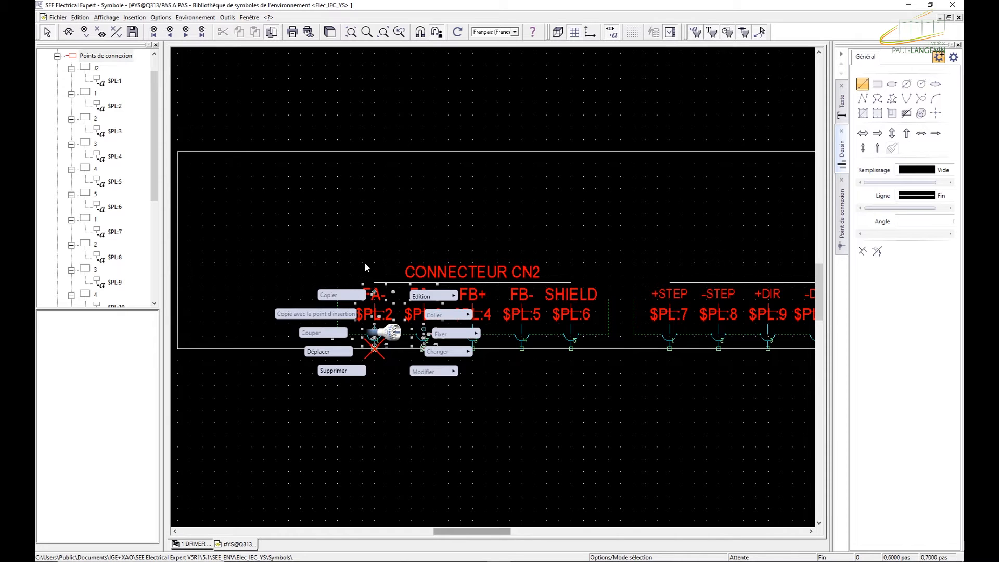
click(364, 219)
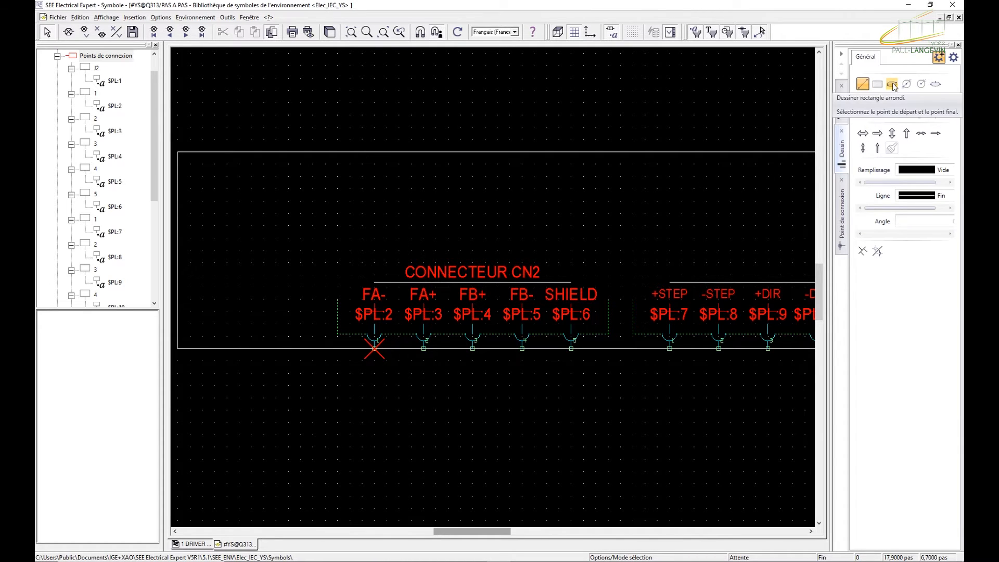
- Try to draw a half-round terminal shape with arcs just below the upper edge of the card outline
click(935, 99)
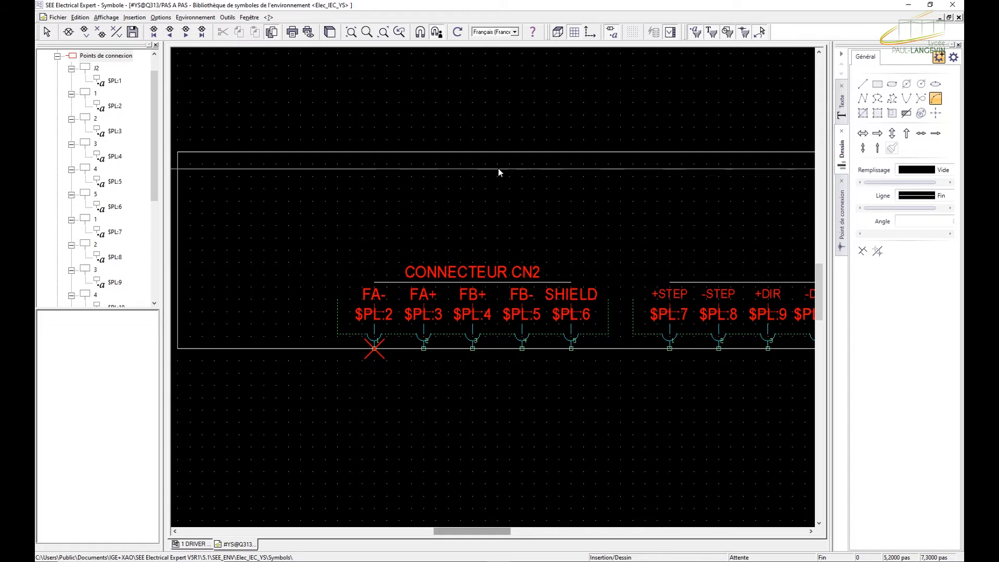
click(362, 153)
click(352, 162)
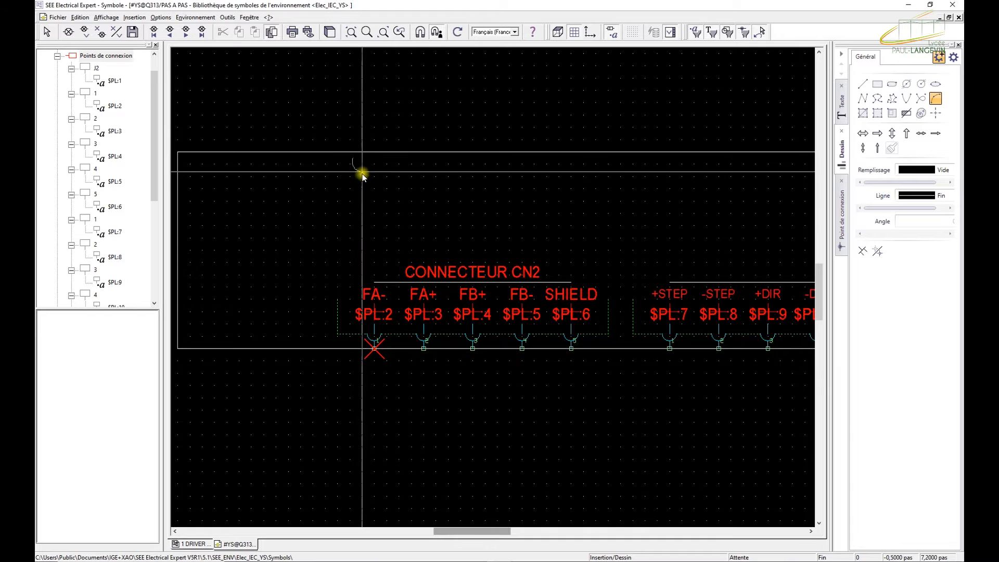
click(363, 171)
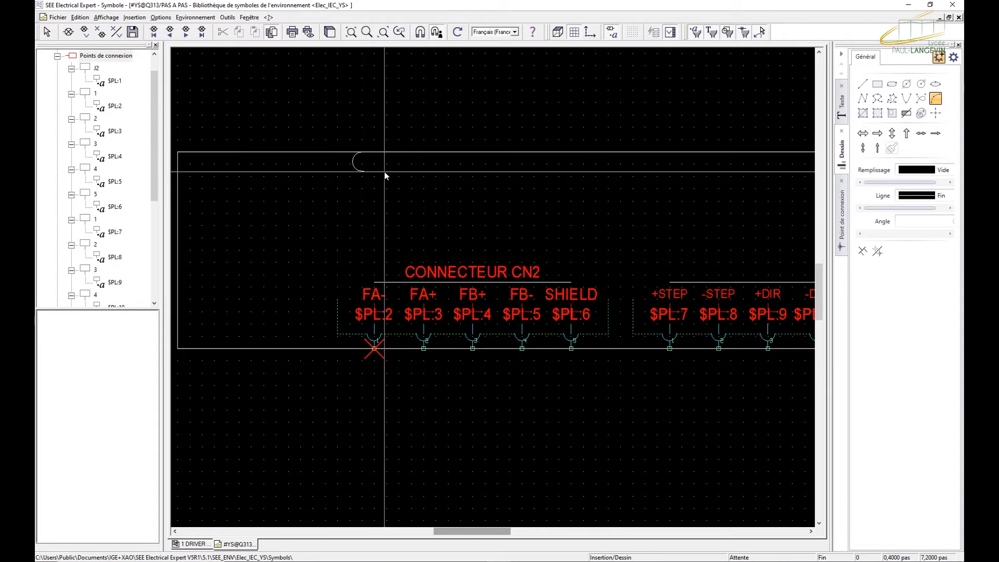
right_click(357, 168)
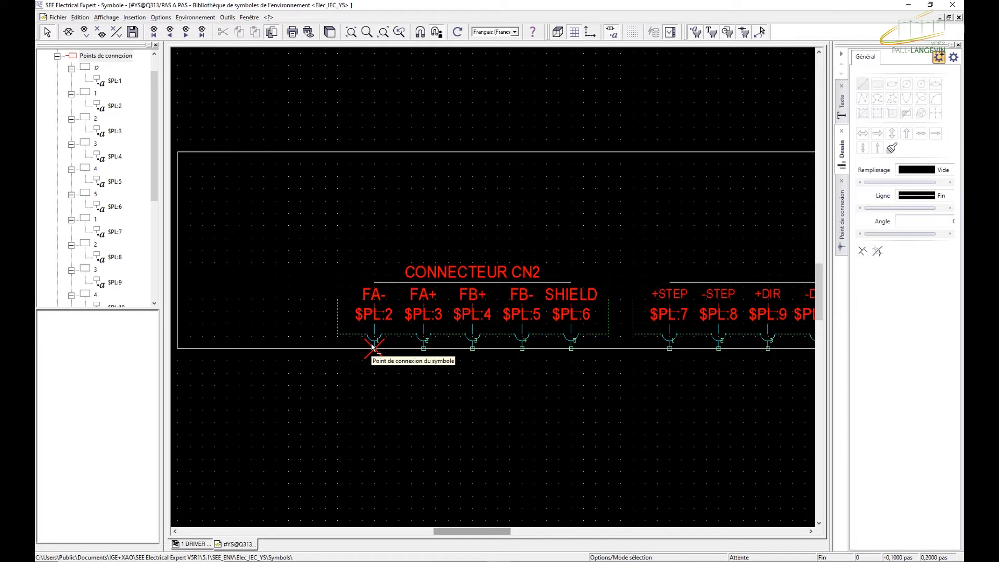
- Copy only the drawn shapes of CN2 terminals 1 and 2 together with their dotted outline
click(374, 335)
scroll(375, 336, up, 2)
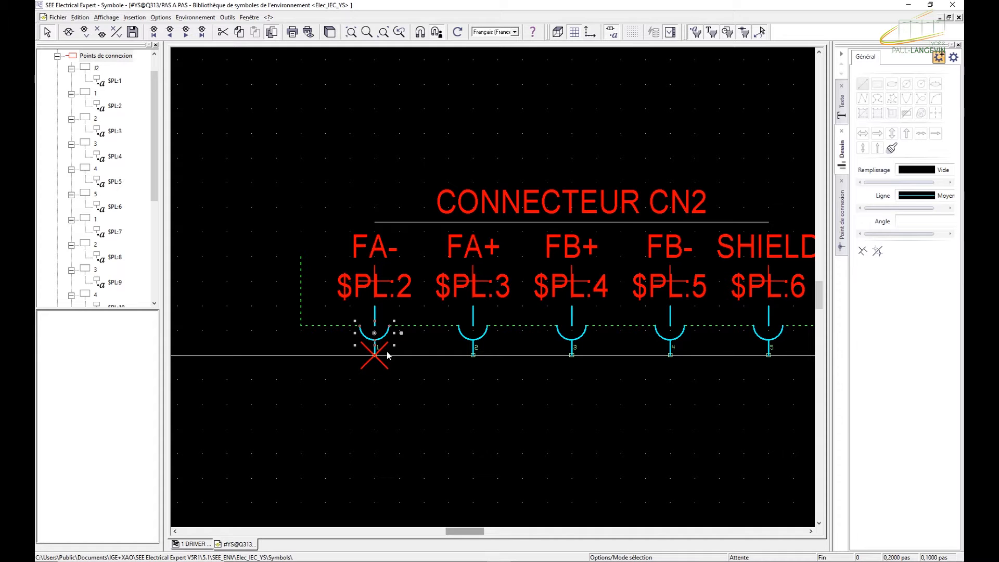
click(442, 399)
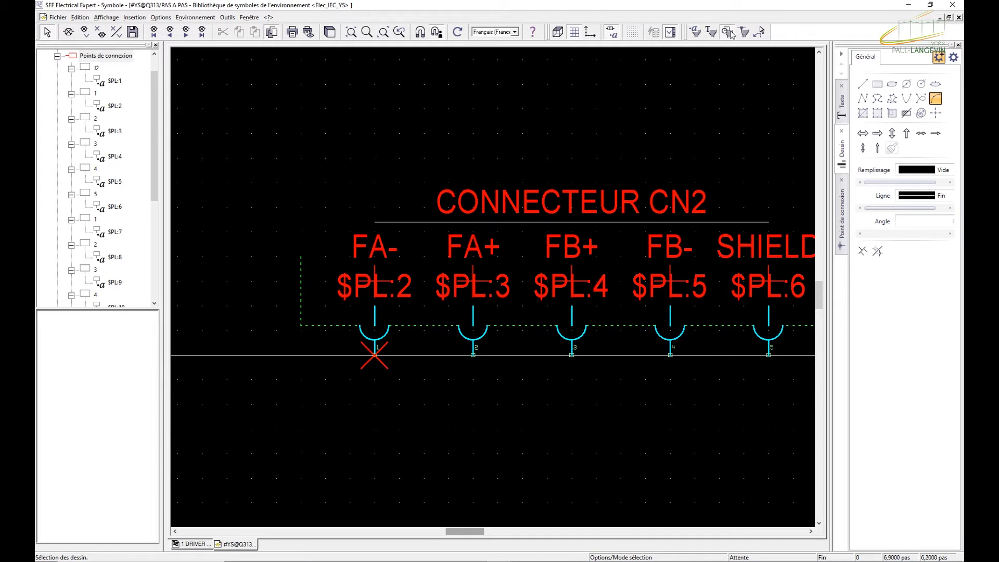
drag(267, 138, 593, 417)
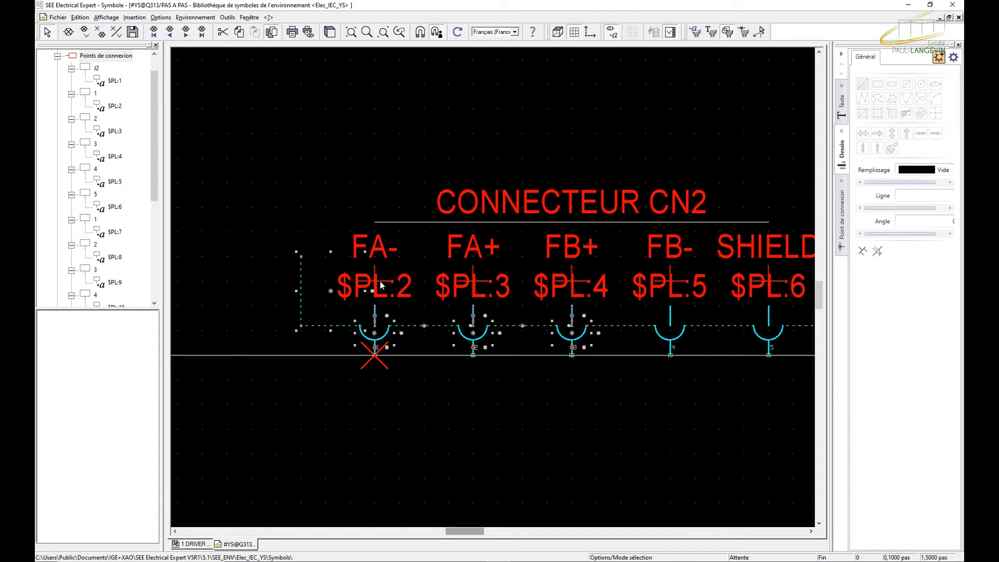
drag(562, 134, 268, 376)
scroll(406, 412, down, 4)
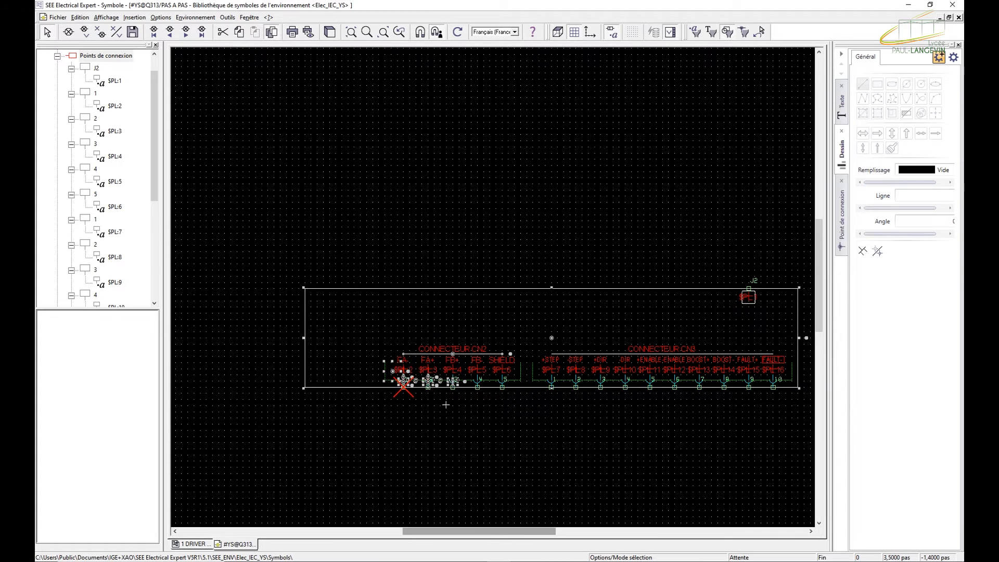
scroll(445, 404, up, 2)
scroll(437, 428, up, 2)
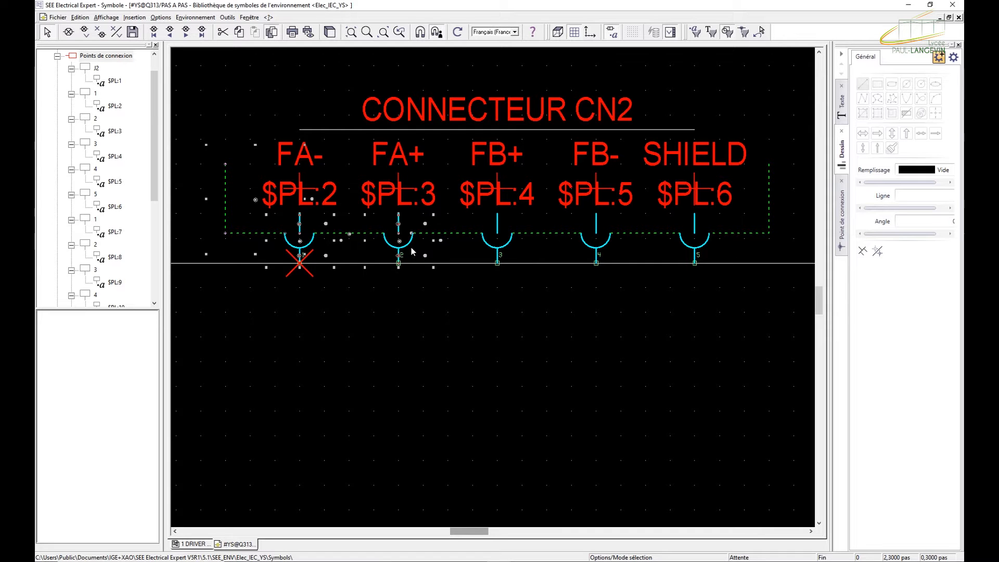
right_click(315, 238)
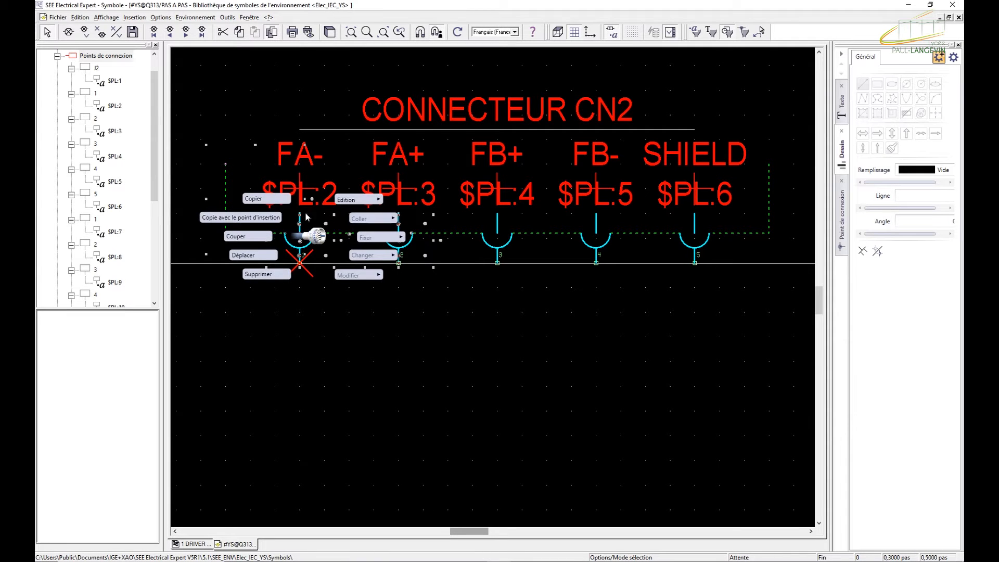
click(274, 197)
- Paste the copied terminal shapes onto the upper edge of the card outline, above CN2
ctrl+scroll(336, 316, down, 1)
scroll(356, 221, up, 1)
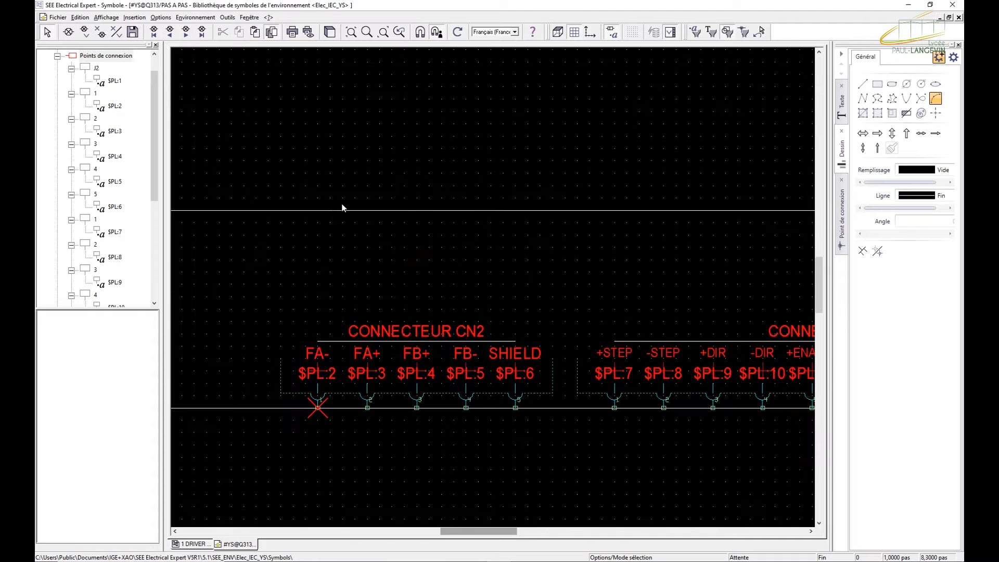
right_click(325, 177)
click(274, 138)
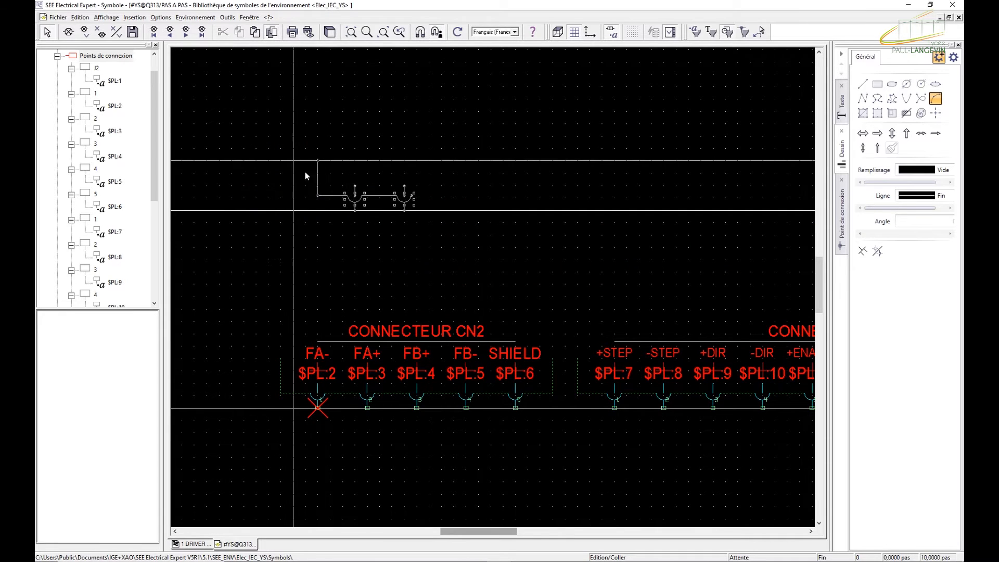
click(275, 190)
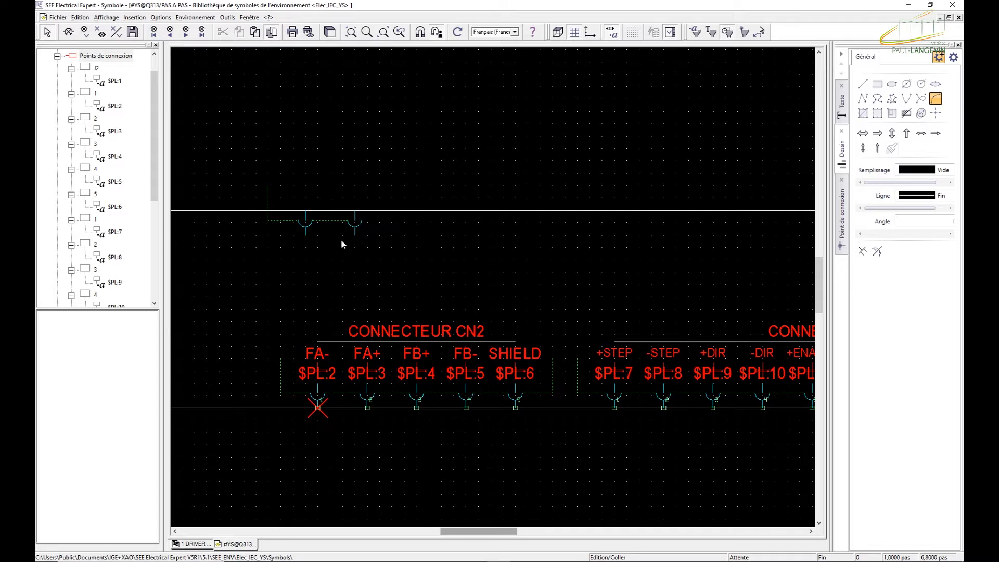
- Delete the dotted corner line beside the pasted terminal shapes
click(269, 204)
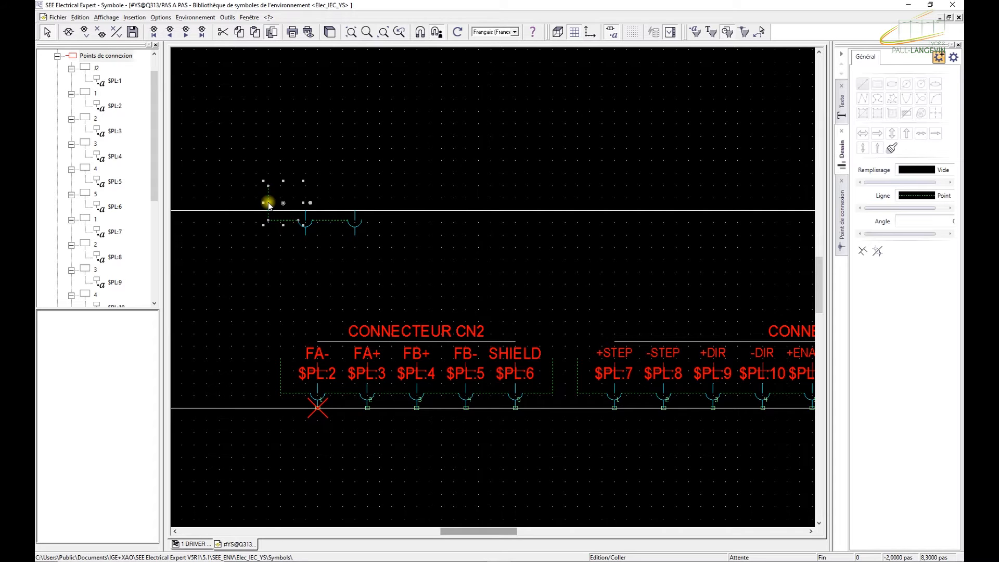
key(Delete)
mouse_move(388, 247)
mouse_down()
mouse_move(286, 211)
mouse_move(359, 260)
mouse_up()
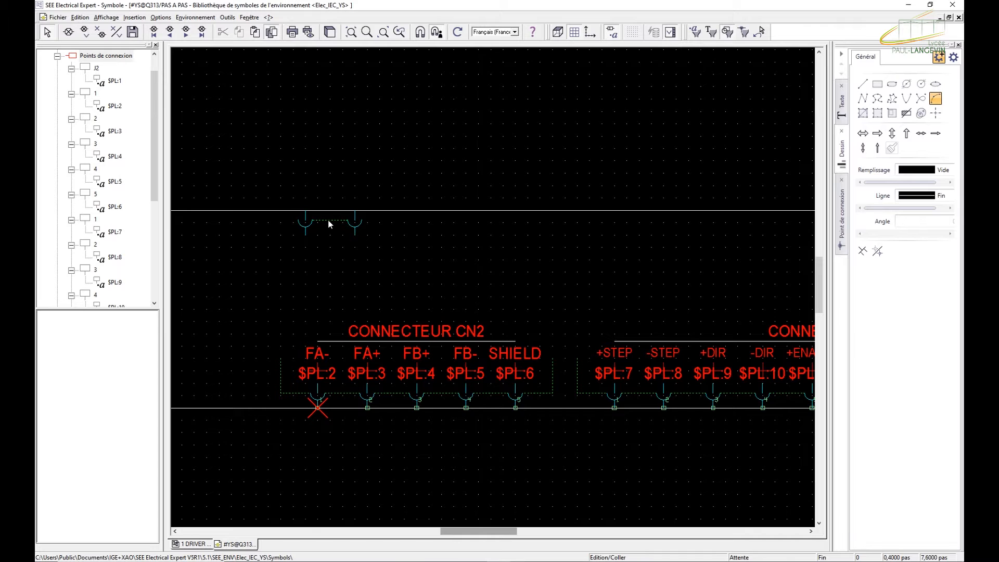
- Move the pasted dotted line clear of the two terminal shapes, to just above the upper card outline
drag(329, 222, 331, 182)
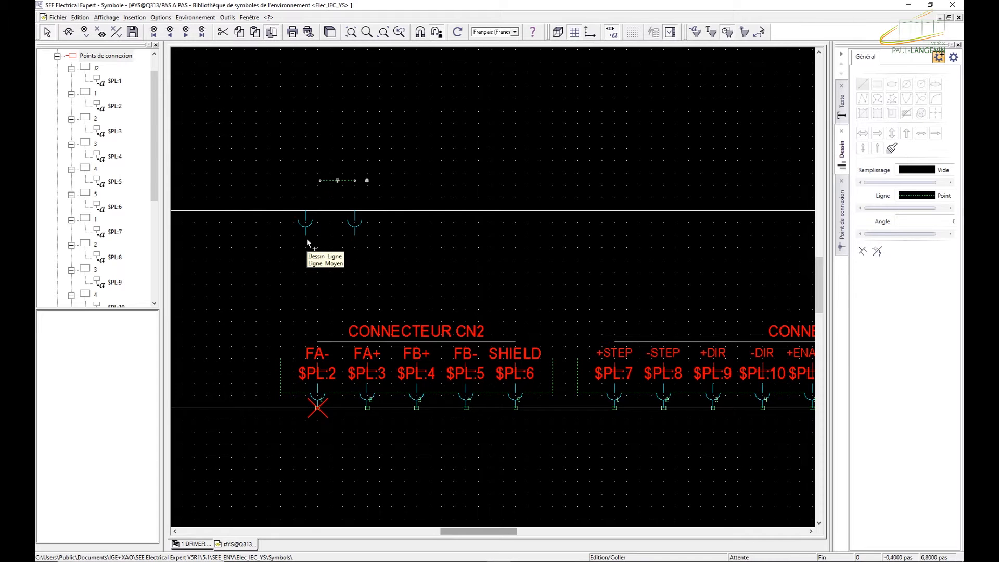
scroll(307, 240, up, 2)
drag(306, 232, 282, 182)
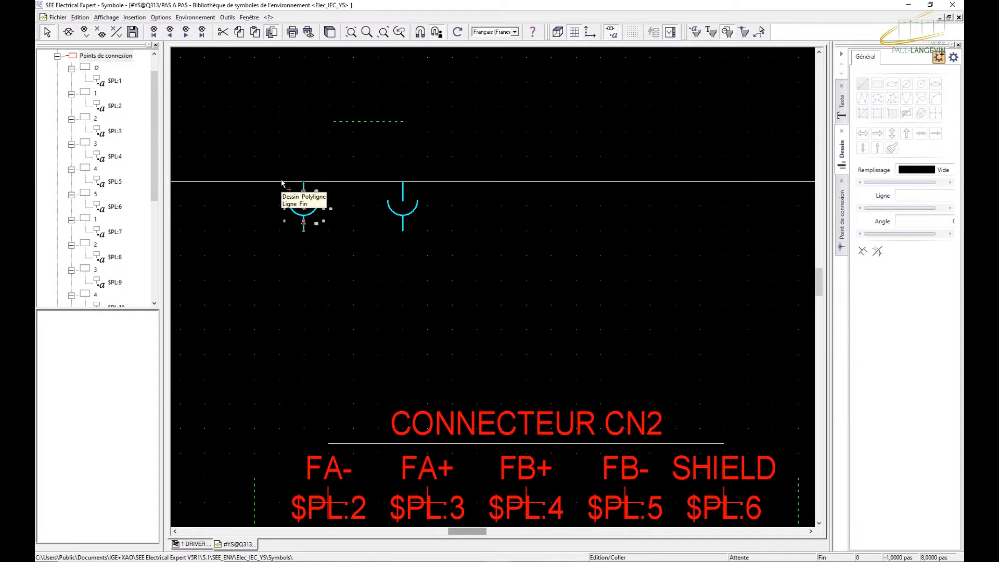
right_click(306, 191)
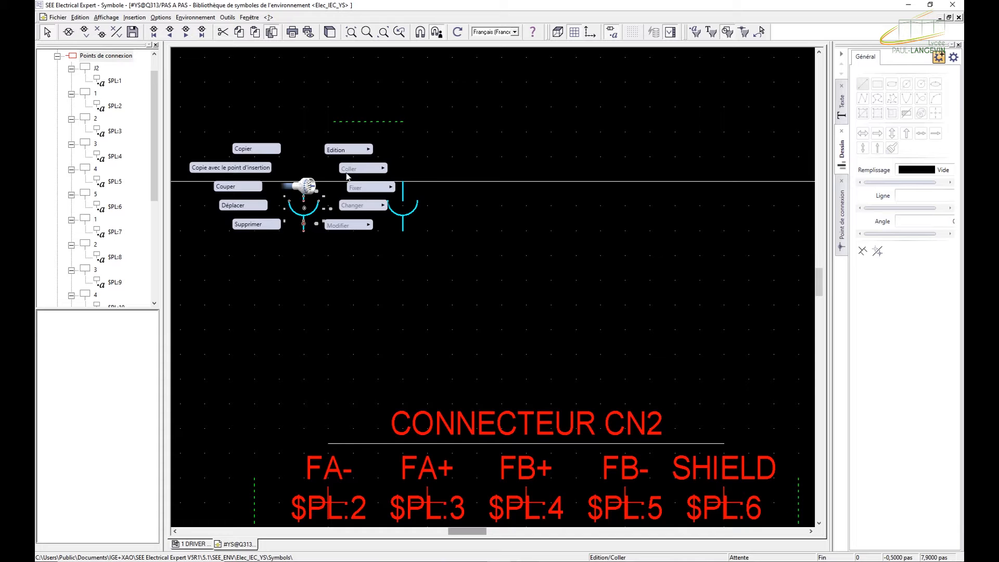
mouse_move(348, 157)
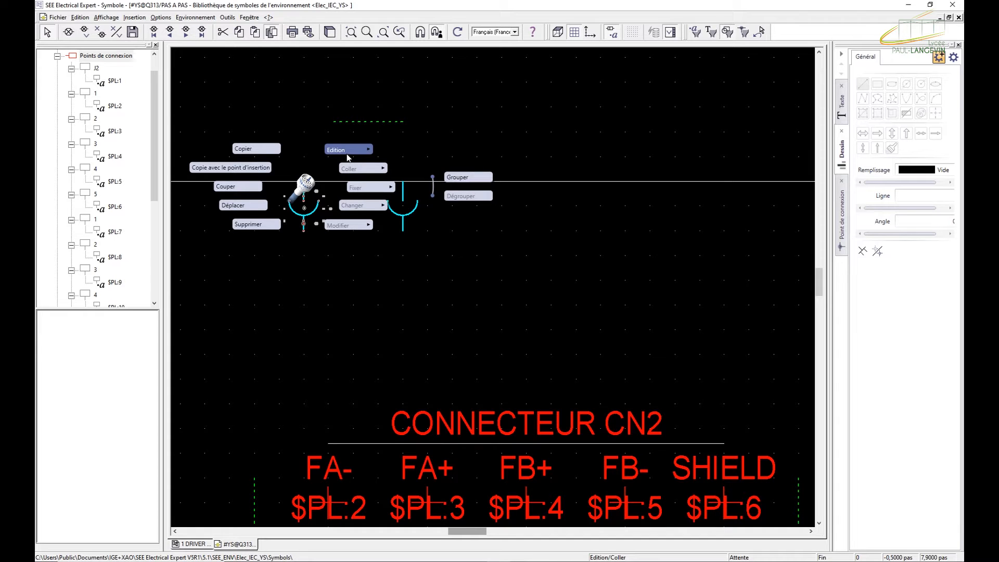
click(334, 248)
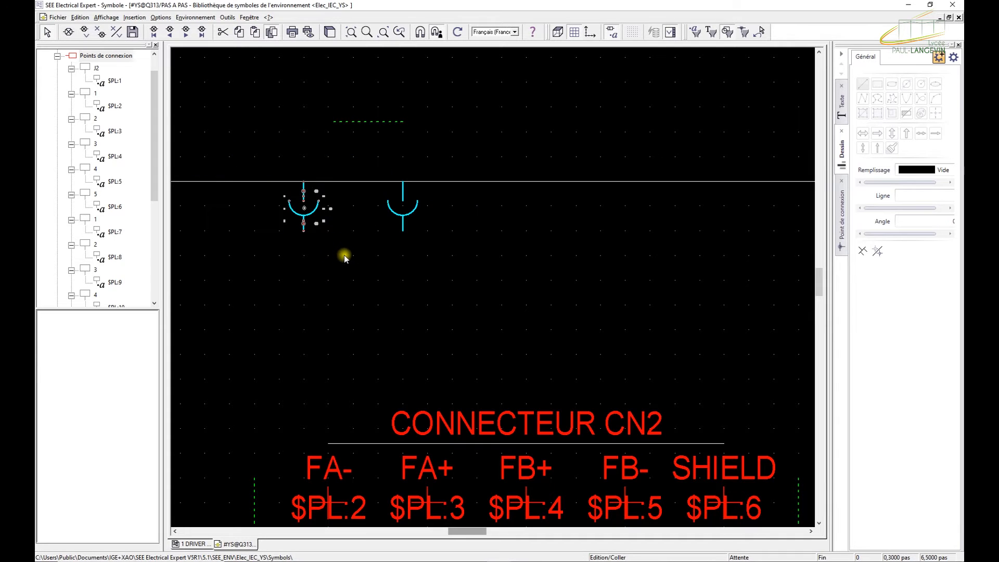
drag(325, 245, 281, 183)
right_click(302, 212)
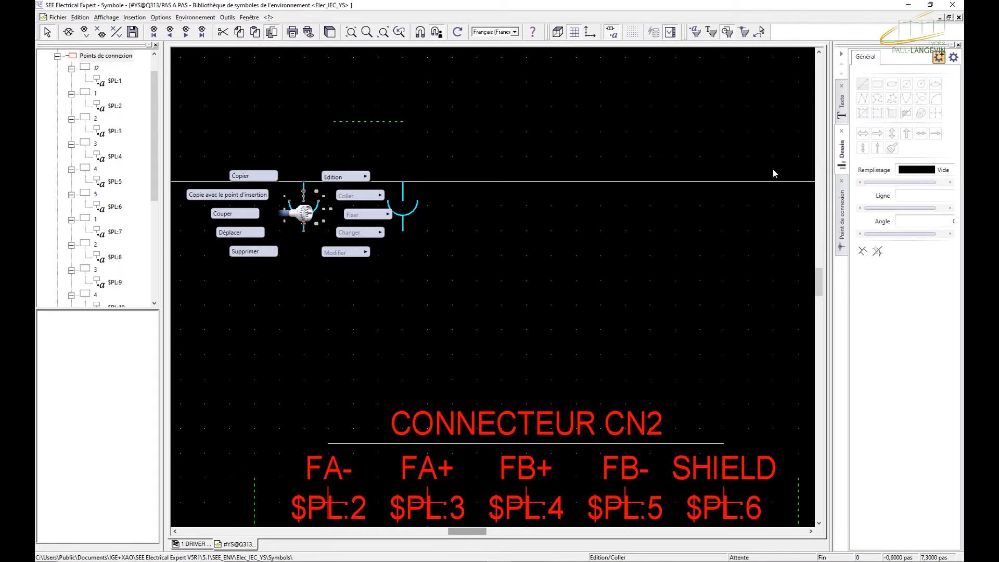
click(254, 233)
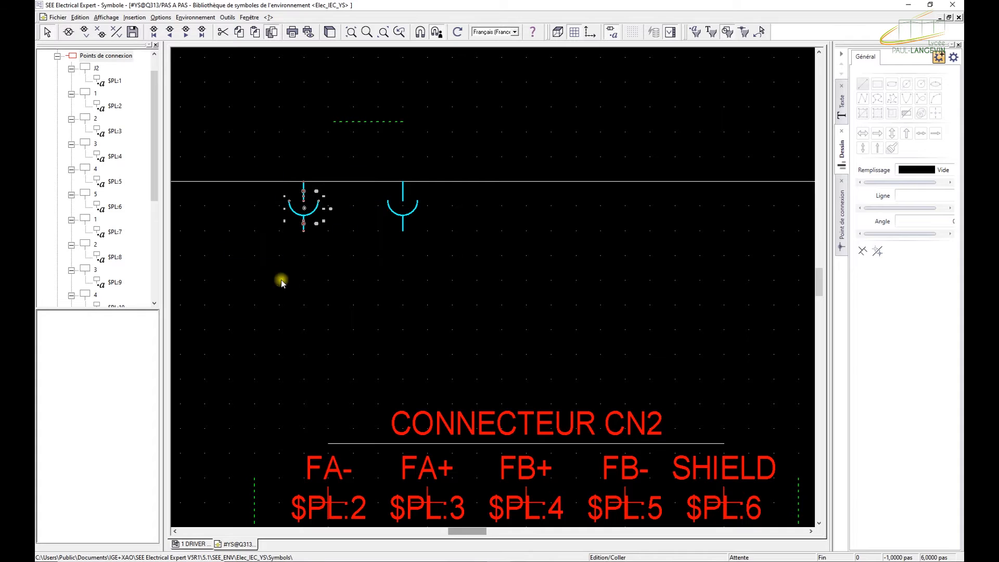
click(303, 218)
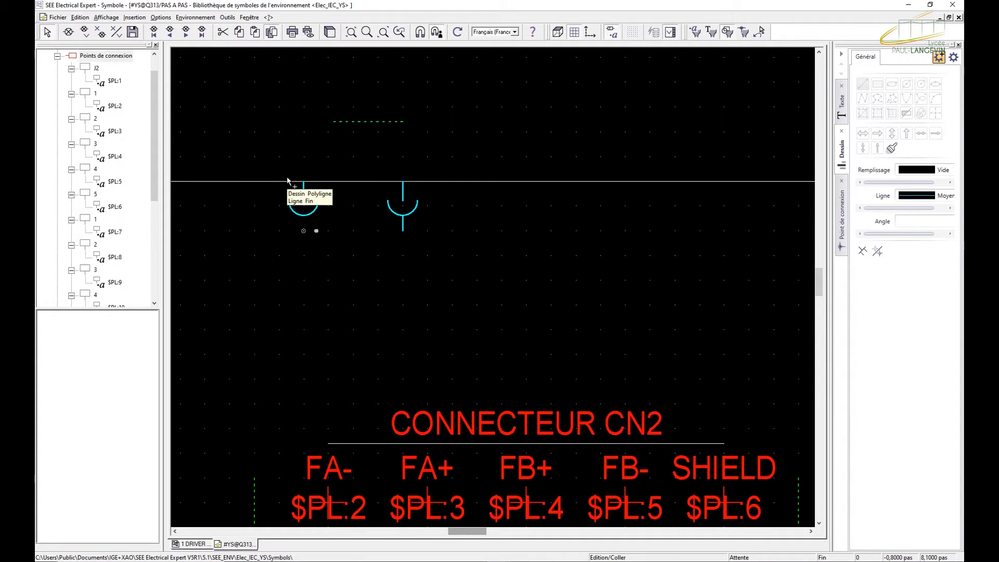
key(ctrl+z)
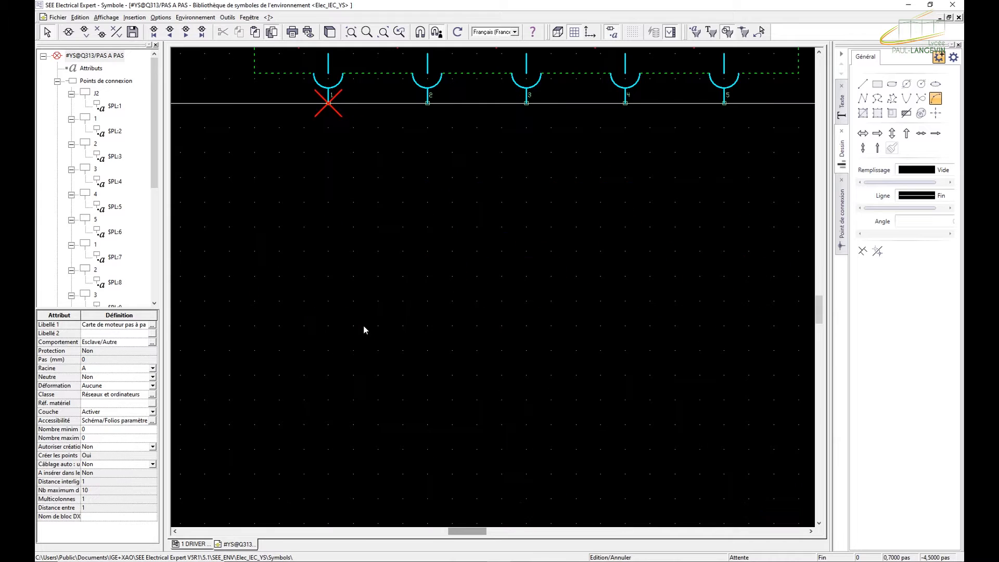
- Try to group the stems and half-circle of the left pasted terminal into one object
scroll(364, 330, up, 3)
scroll(364, 330, up, 3)
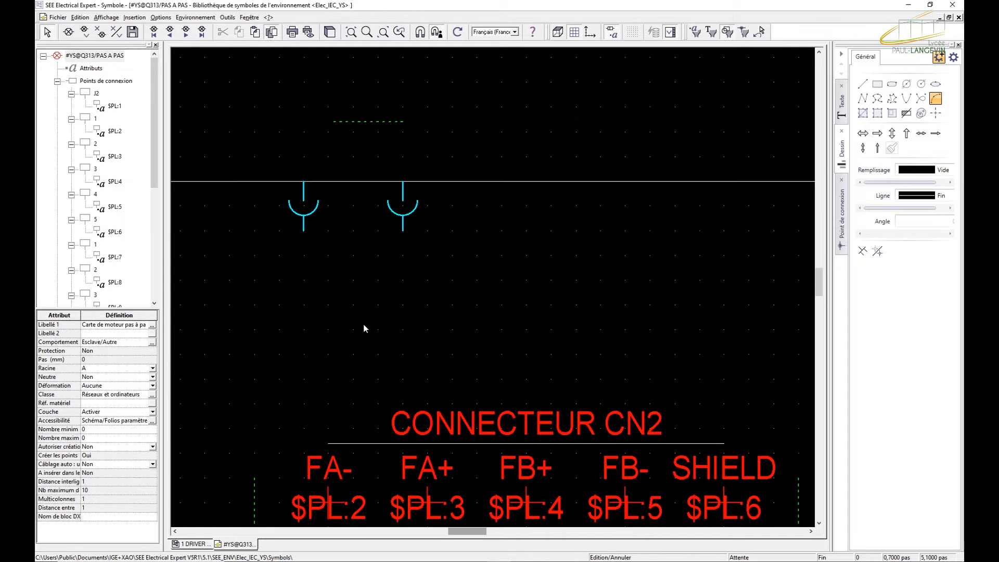
drag(336, 264, 278, 194)
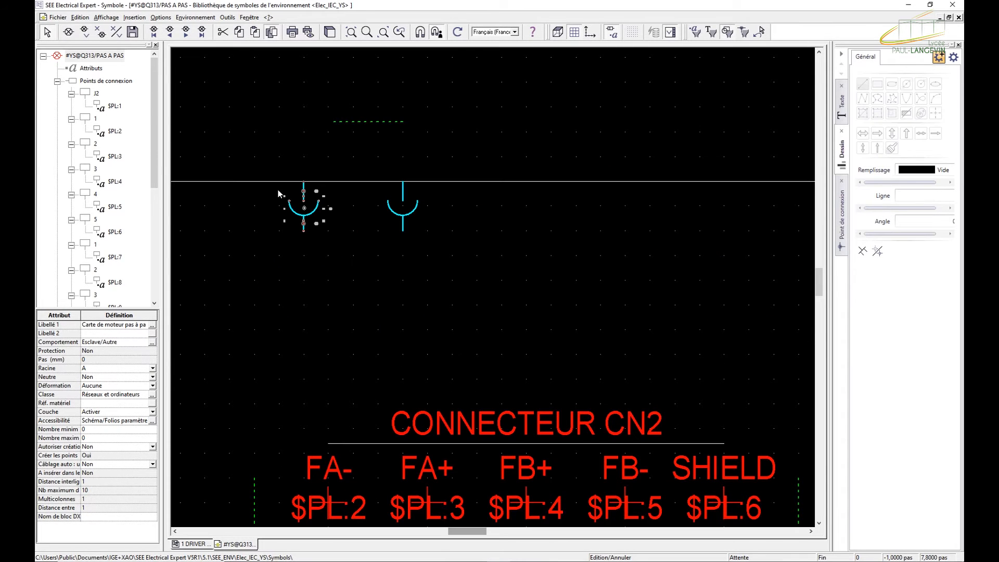
right_click(308, 214)
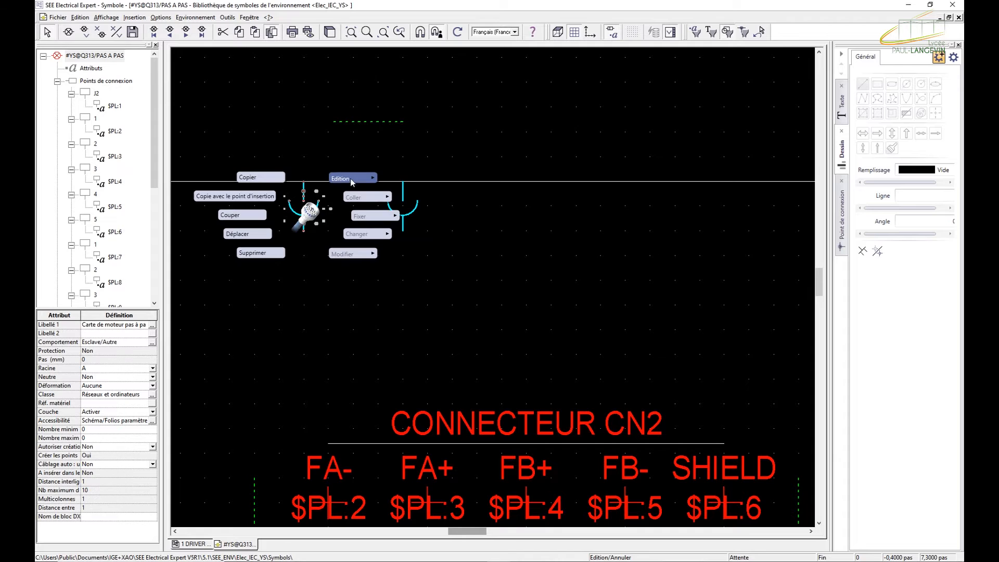
mouse_move(352, 181)
click(451, 206)
right_click(311, 220)
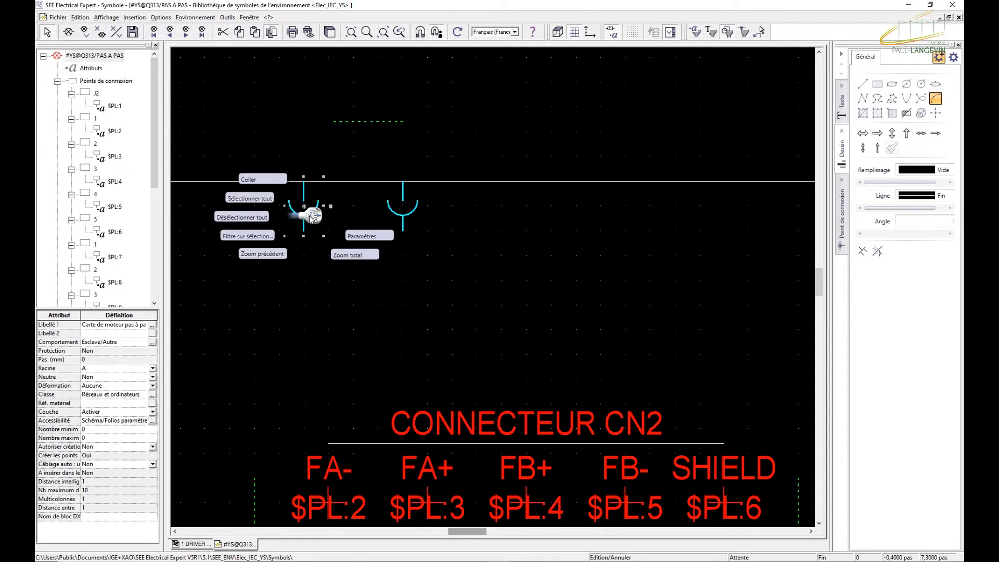
click(301, 224)
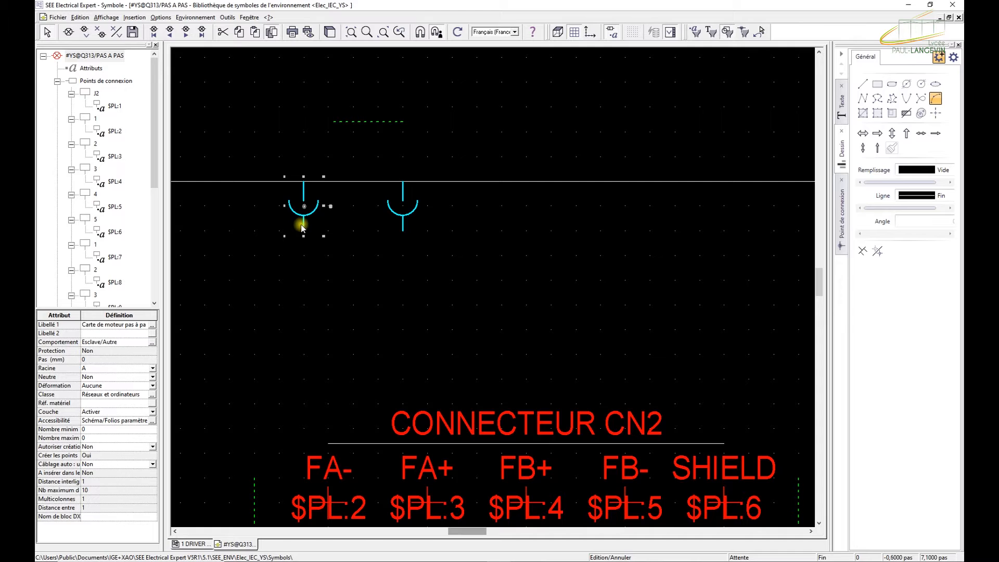
right_drag(305, 218, 303, 268)
click(308, 211)
click(302, 198)
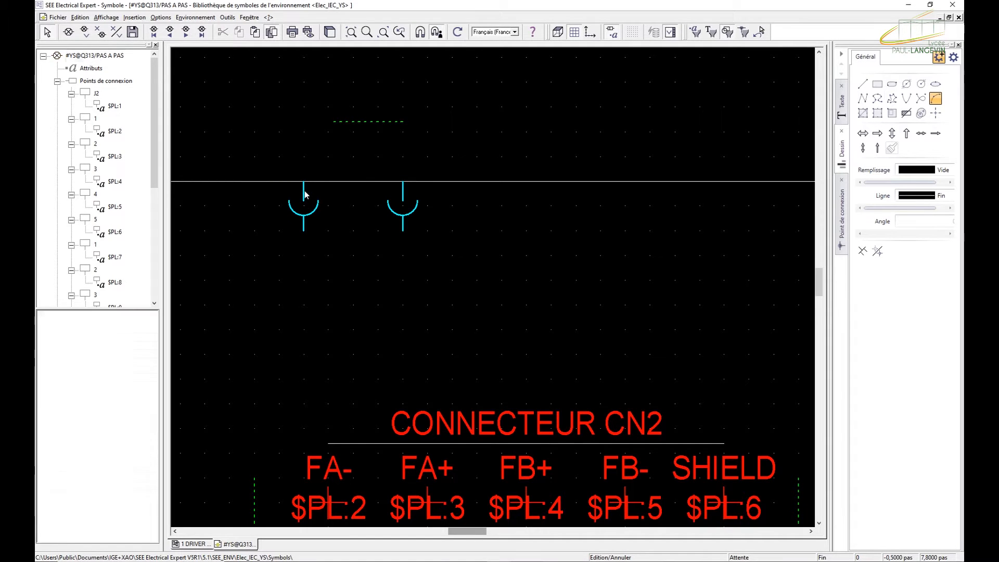
click(303, 197)
drag(274, 158, 333, 245)
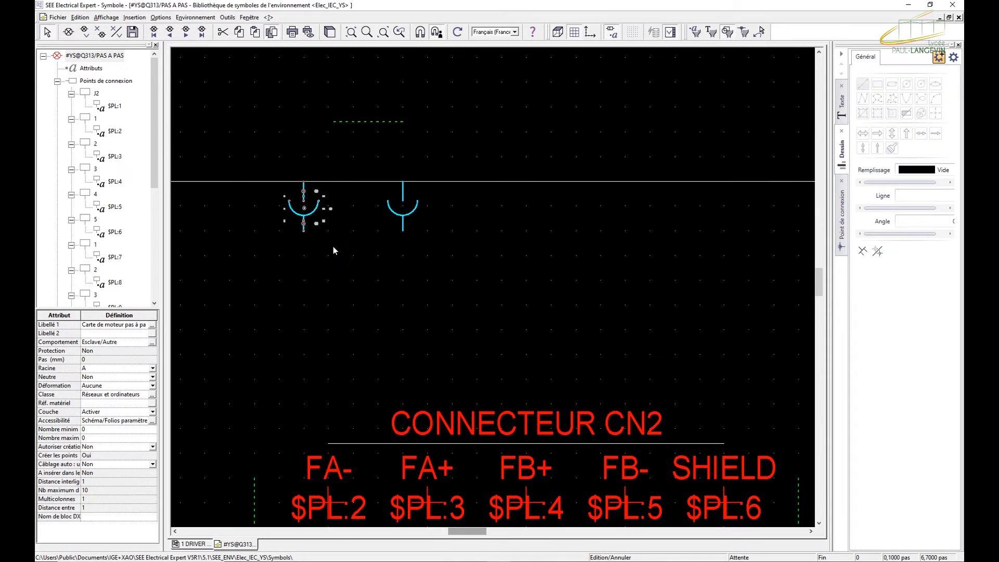
right_click(308, 215)
mouse_move(357, 182)
click(311, 212)
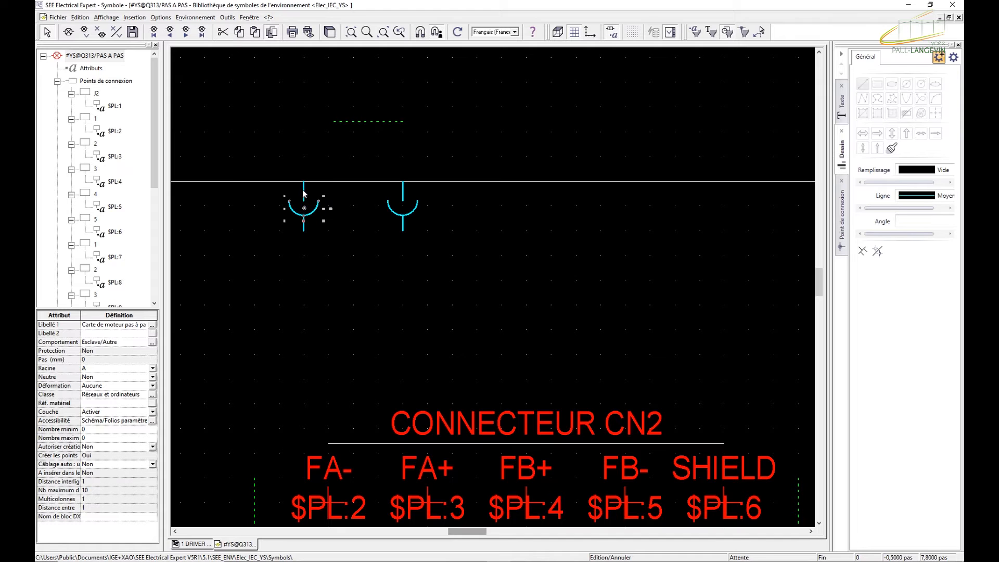
- Move the longer upper stem of the left pasted terminal aside, below its half-circle
drag(303, 193, 285, 245)
scroll(322, 273, down, 2)
scroll(323, 273, up, 1)
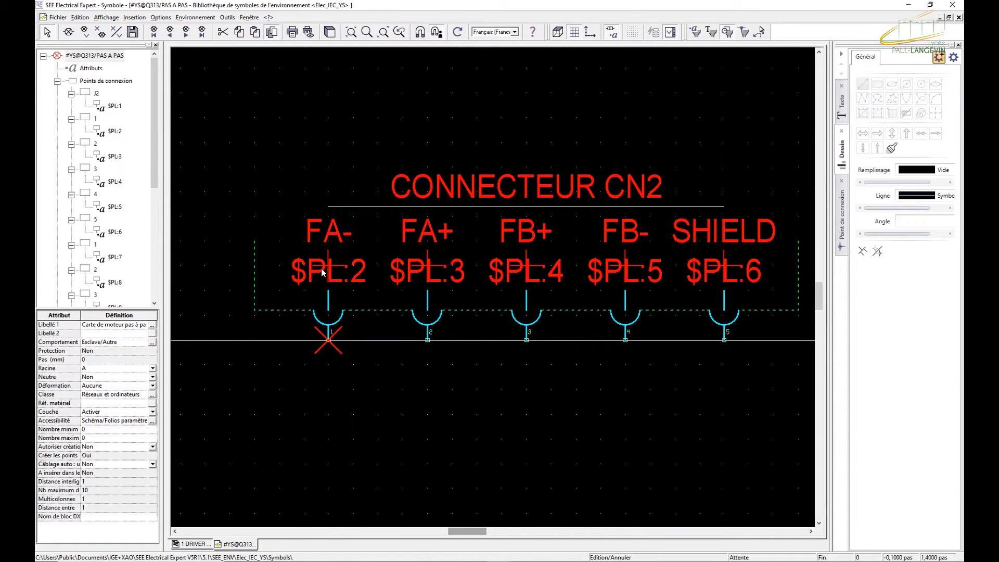
scroll(323, 272, up, 1)
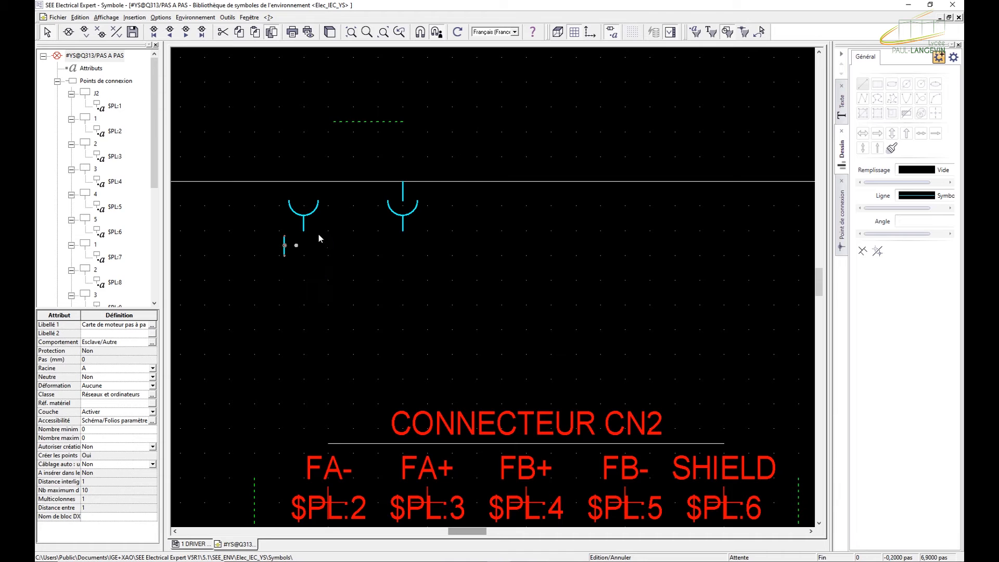
scroll(320, 235, down, 1)
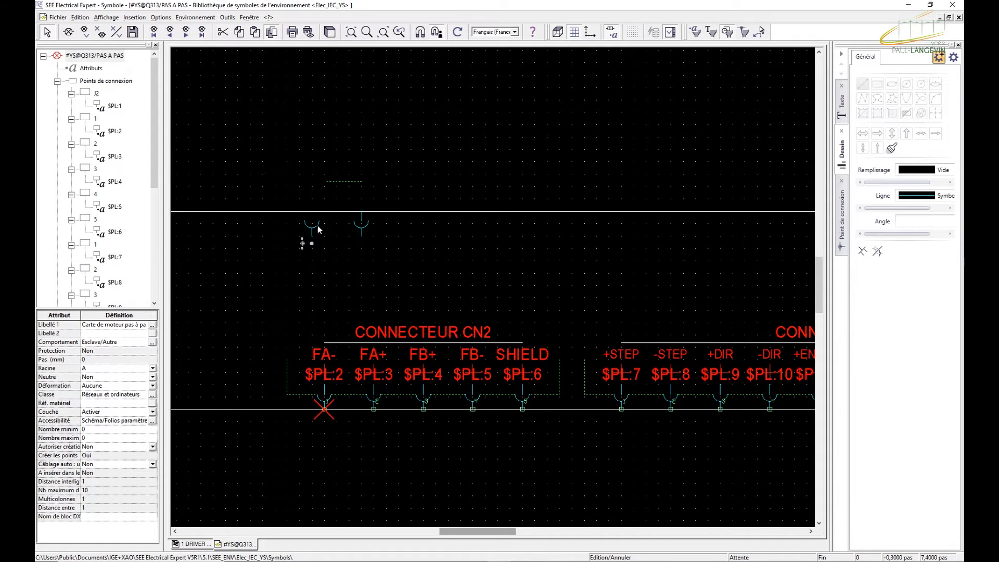
- Rotate the half-circle of the left pasted terminal by 180°
right_click(317, 226)
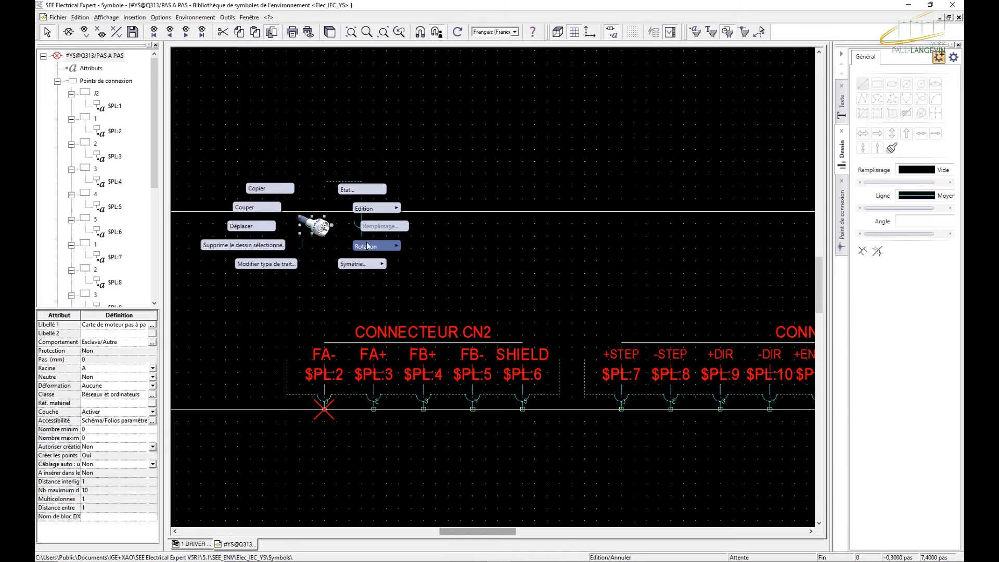
mouse_move(376, 246)
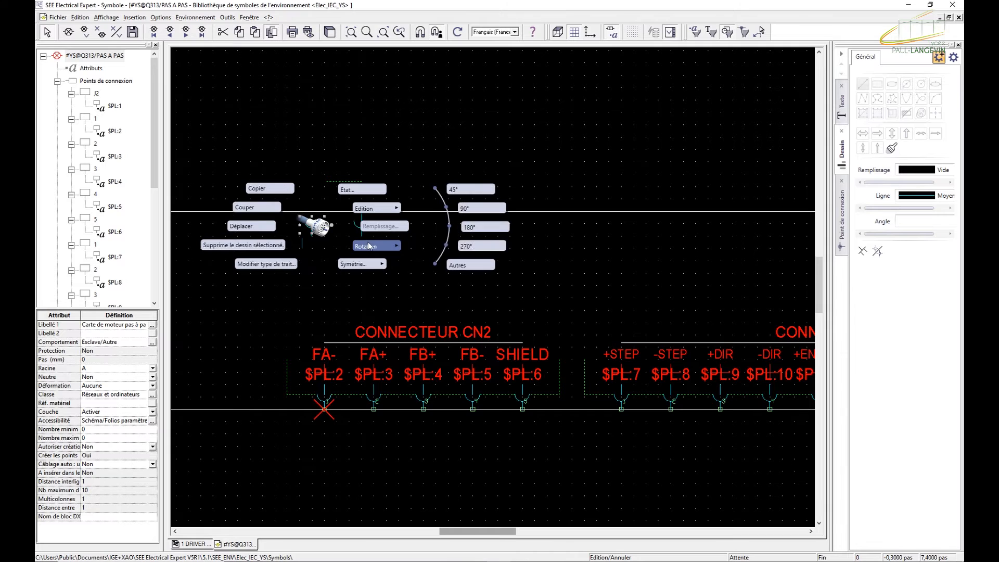
click(469, 228)
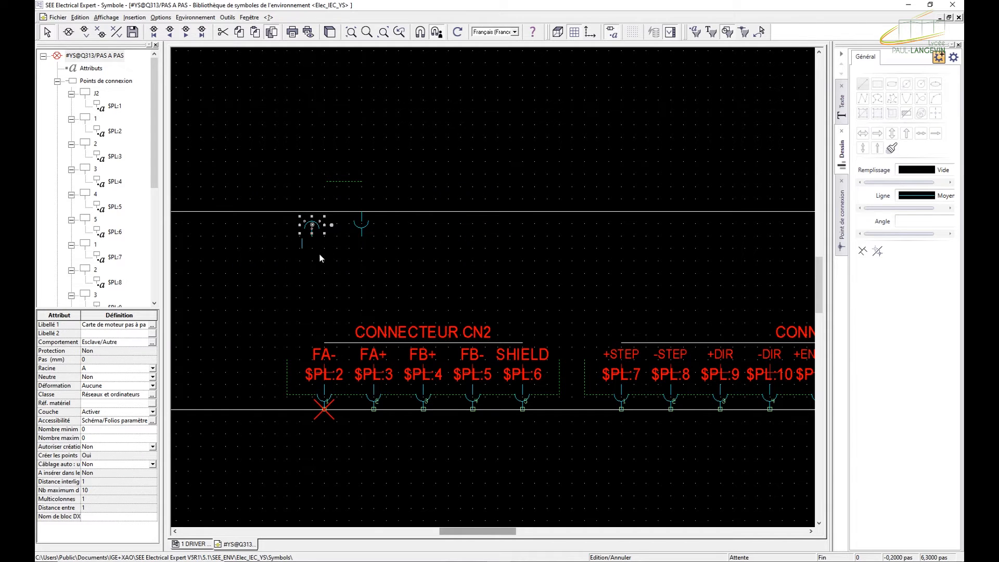
- Move the short lower stem of the left terminal onto the top of its rotated half-circle
click(313, 235)
click(314, 236)
scroll(313, 235, up, 2)
drag(311, 234, 315, 211)
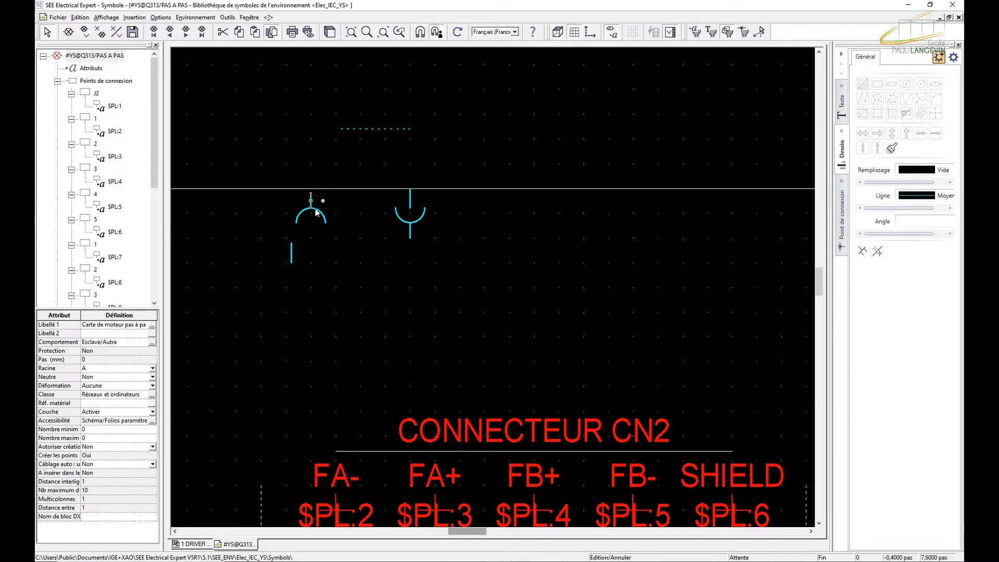
- Set the short stem and half-circle against the upper card outline, with the long stem centred beneath them
scroll(328, 256, down, 3)
scroll(329, 256, up, 3)
drag(299, 260, 318, 215)
click(319, 210)
click(311, 229)
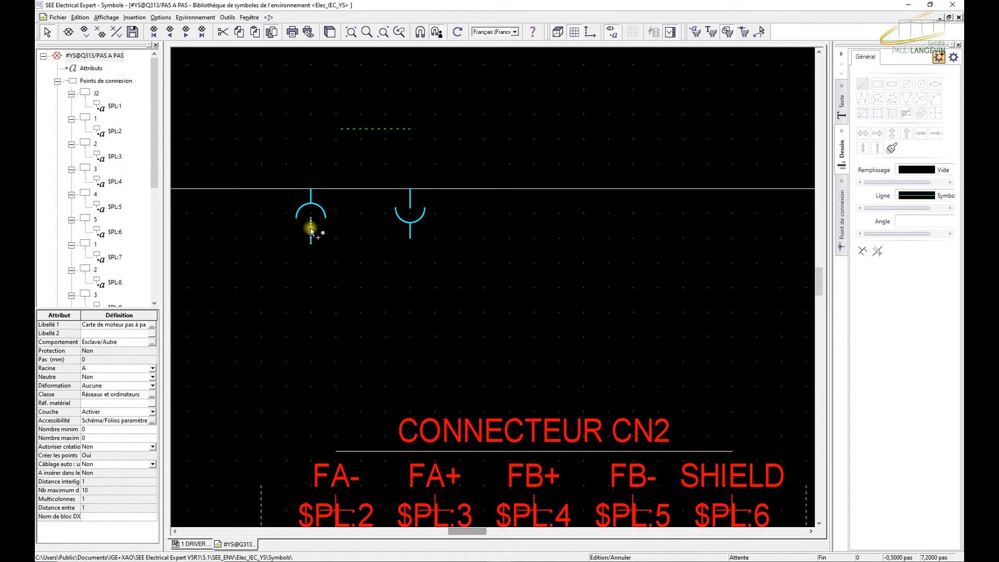
click(345, 231)
- Replace the unrotated right terminal with a copy of the reworked left terminal on the upper card outline
drag(439, 232, 389, 198)
key(Delete)
drag(350, 260, 296, 207)
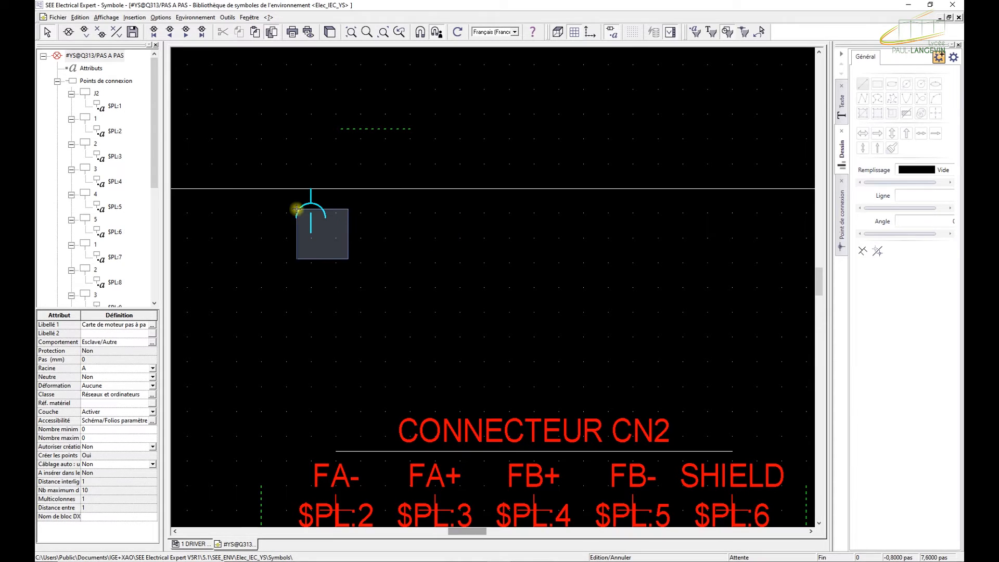
right_click(323, 209)
click(275, 171)
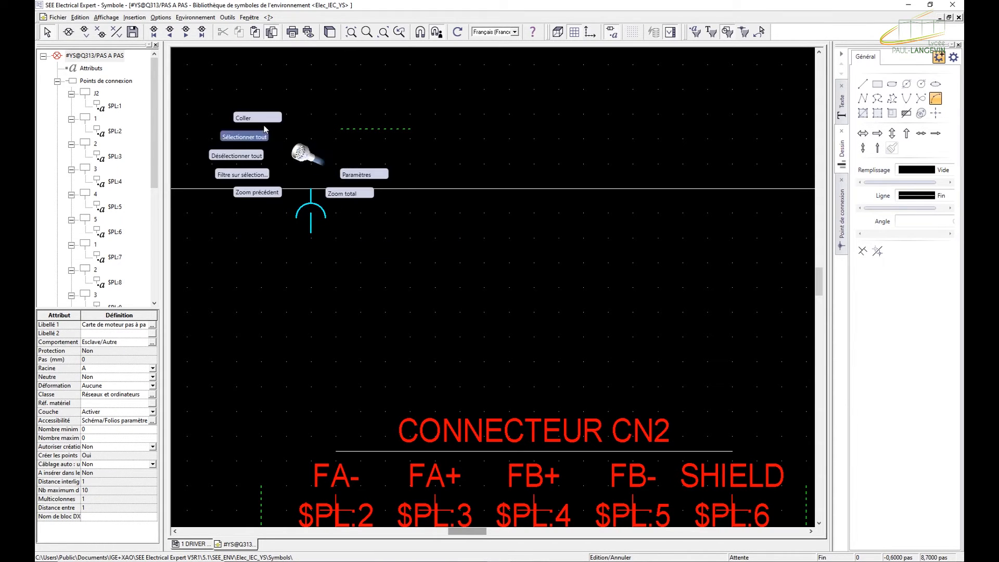
click(386, 221)
drag(424, 207, 364, 276)
drag(399, 236, 409, 212)
- Move the dotted line down inside the card, between the two upper terminals' half-circles
ctrl+drag(385, 129, 367, 242)
scroll(367, 242, down, 2)
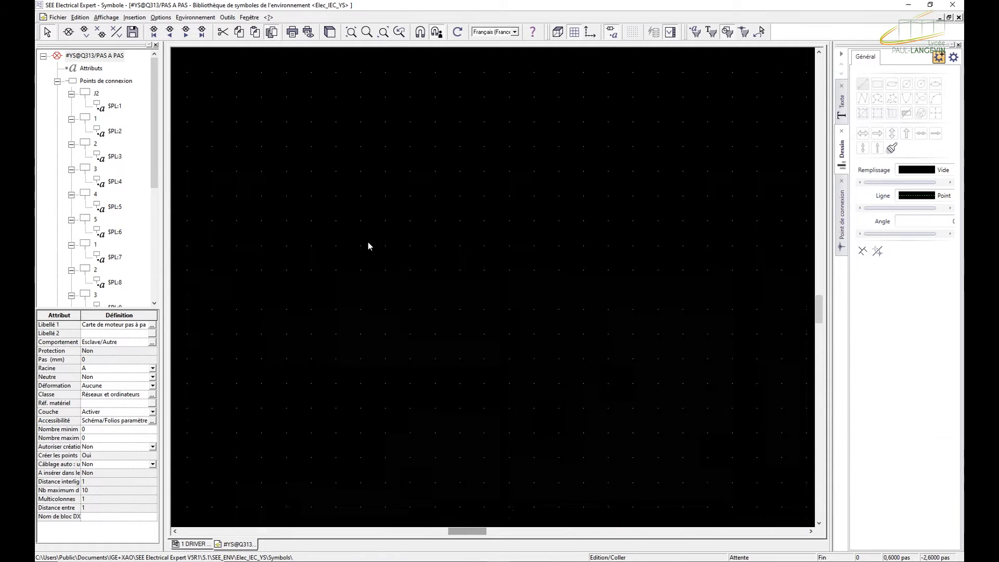
scroll(367, 242, up, 1)
scroll(368, 242, down, 2)
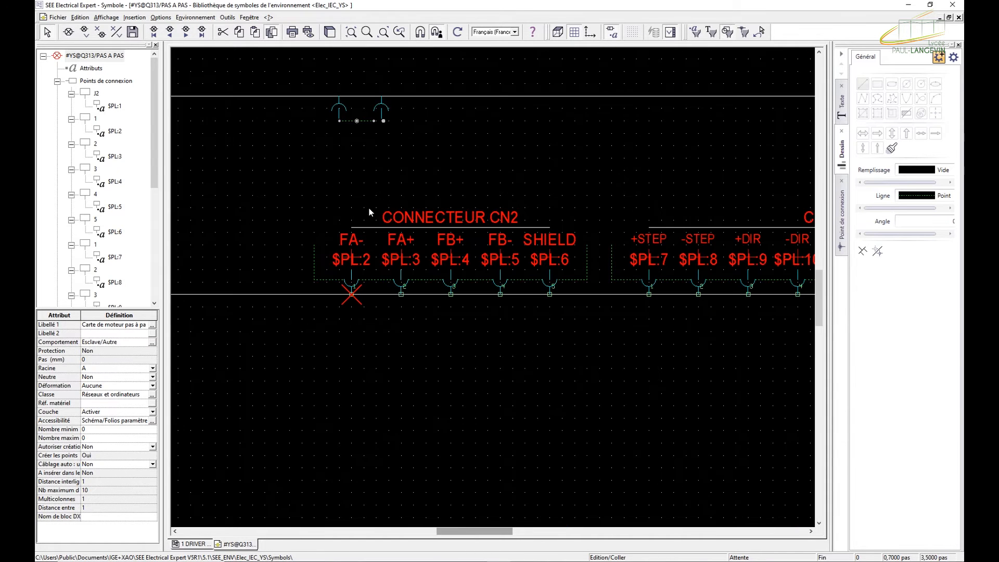
drag(364, 122, 357, 111)
- Space the two upper terminals like those of CN2 and fit the dotted line between their half-circles
drag(412, 136, 376, 100)
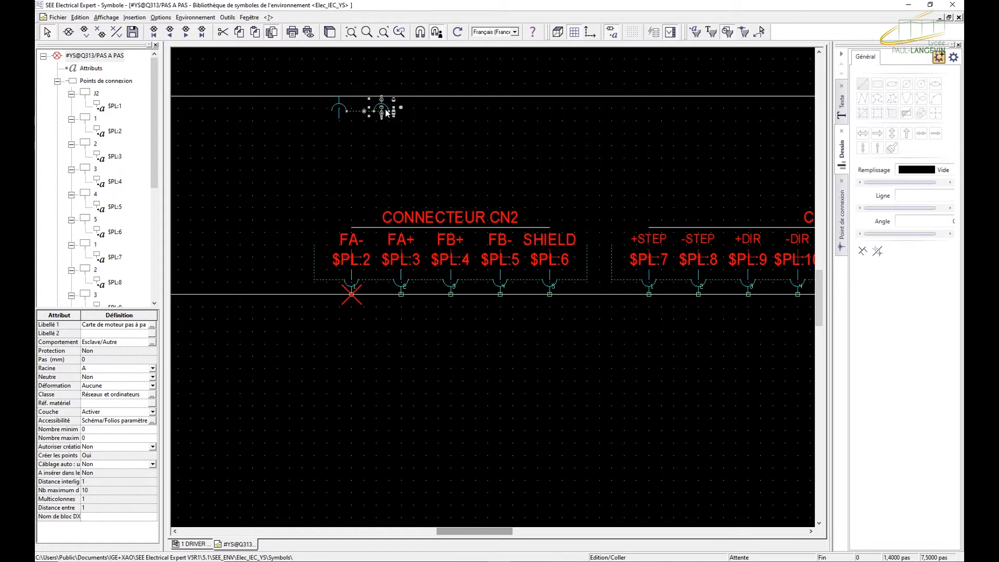
scroll(385, 108, up, 2)
click(399, 106)
click(346, 112)
drag(347, 115, 331, 112)
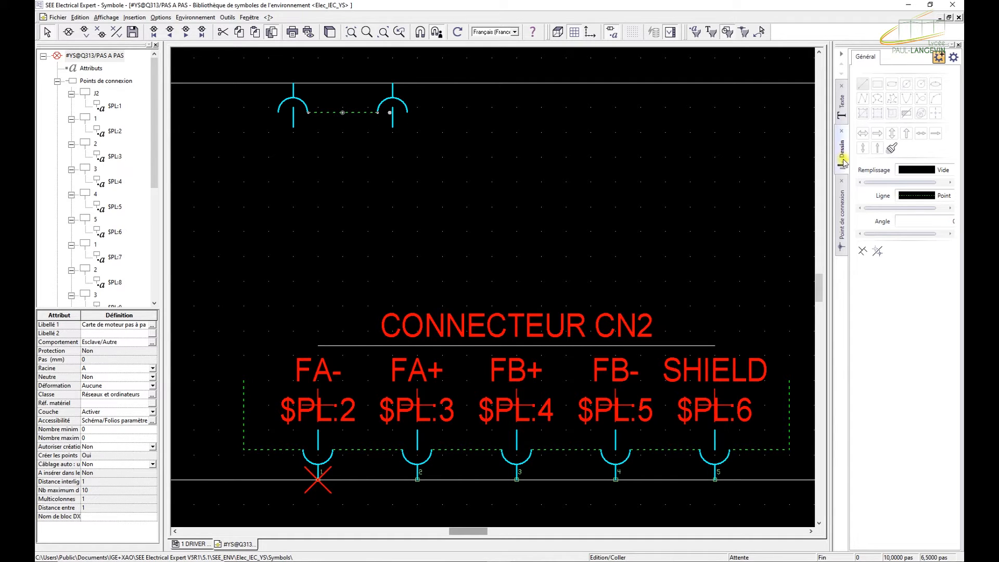
- Draw a dotted line in the Point style from the right upper terminal's half-circle outward and then a short way down into the card
click(842, 107)
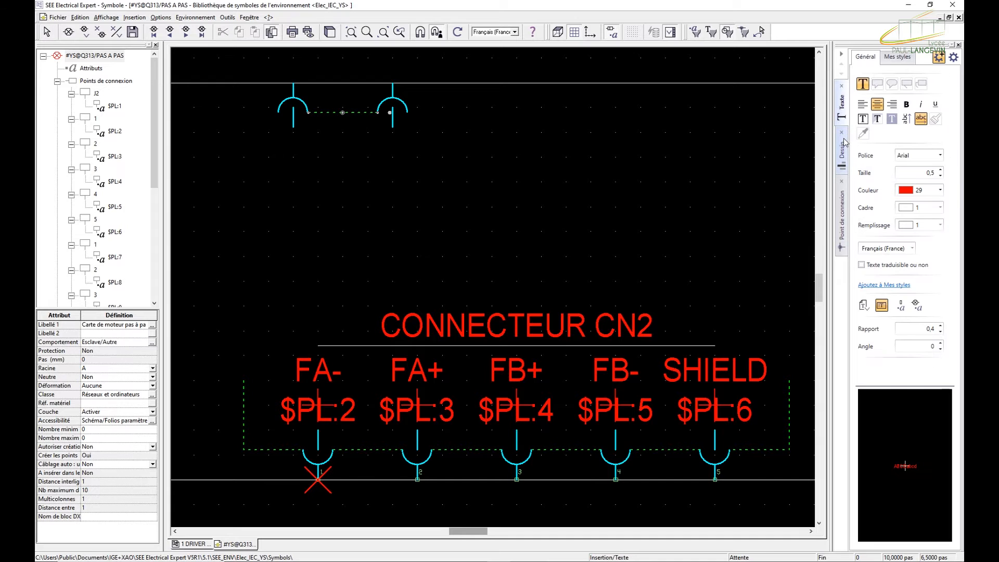
click(840, 145)
click(863, 84)
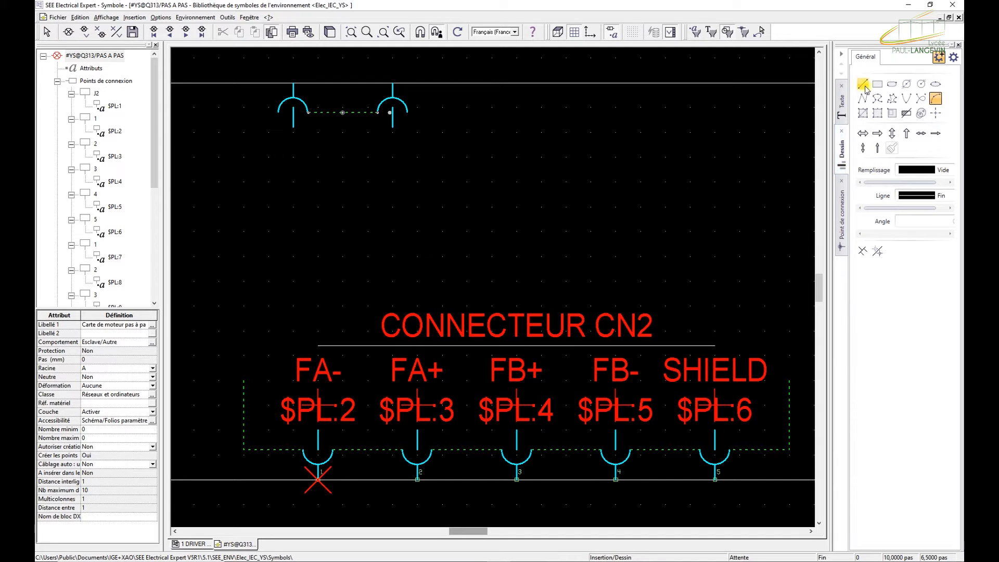
click(907, 198)
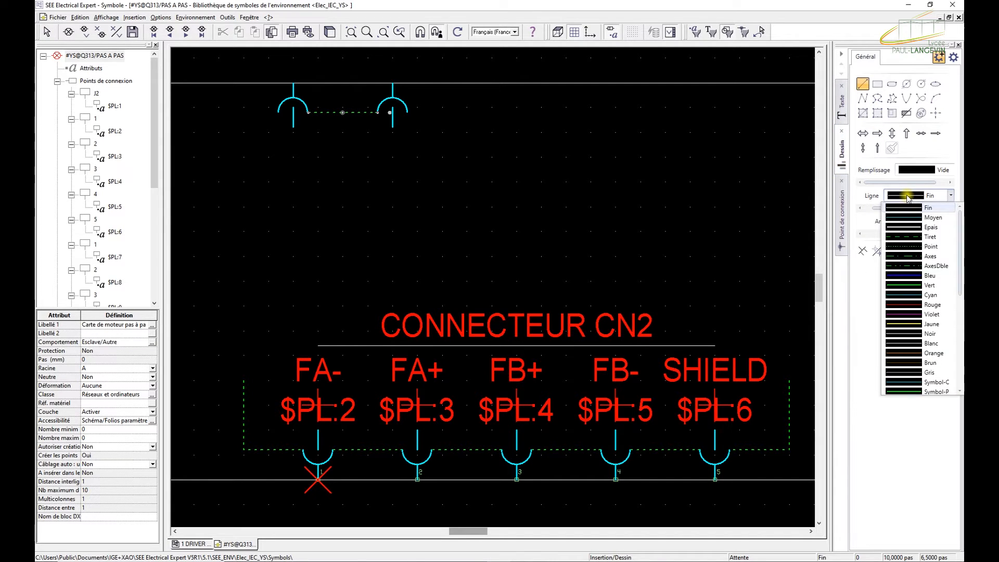
click(915, 246)
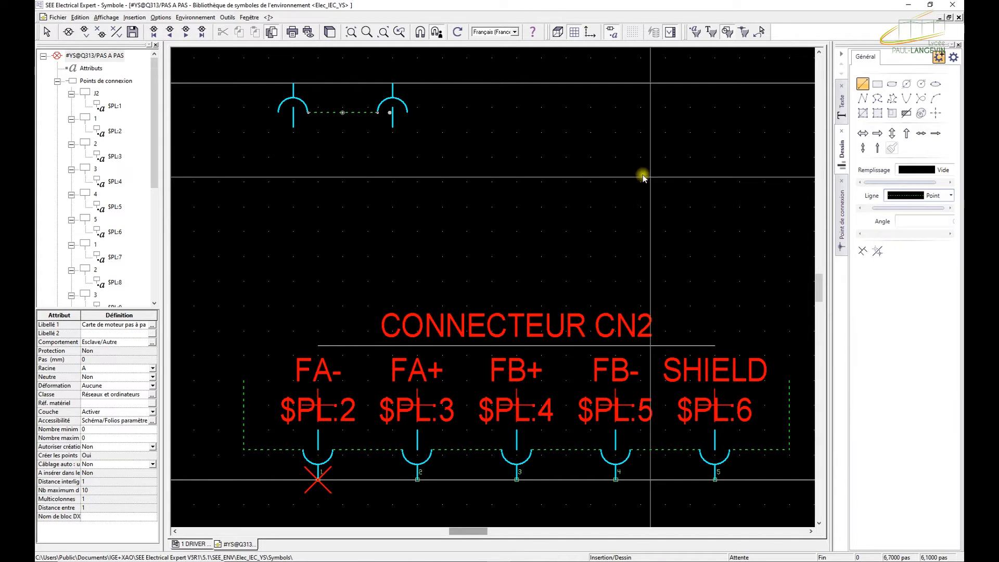
click(407, 111)
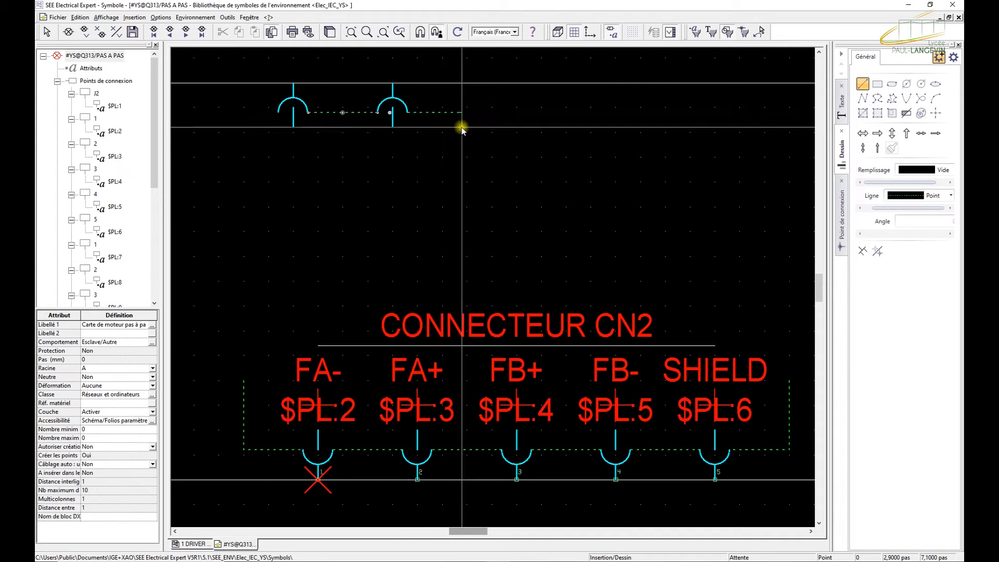
scroll(466, 158, down, 3)
scroll(466, 158, up, 3)
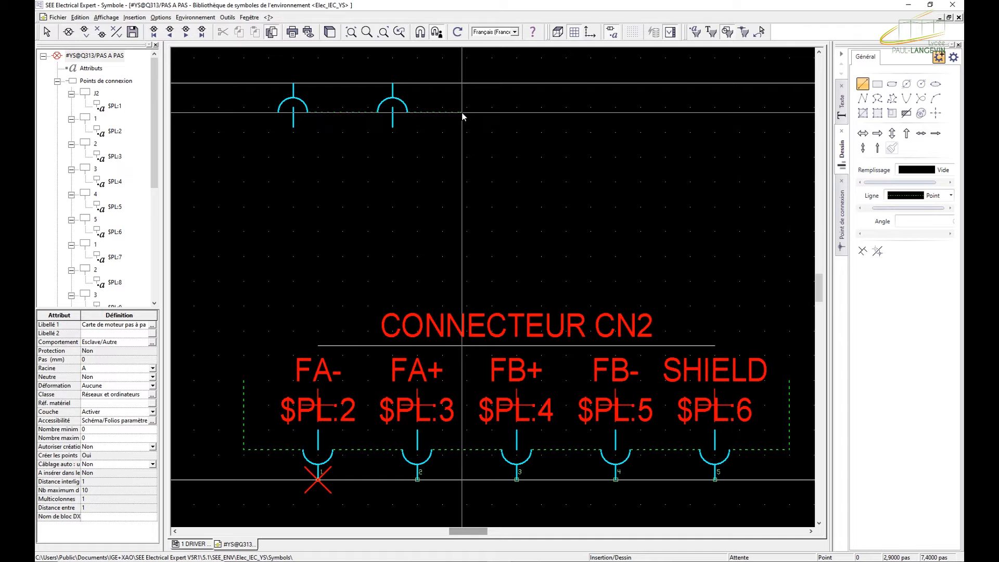
click(461, 147)
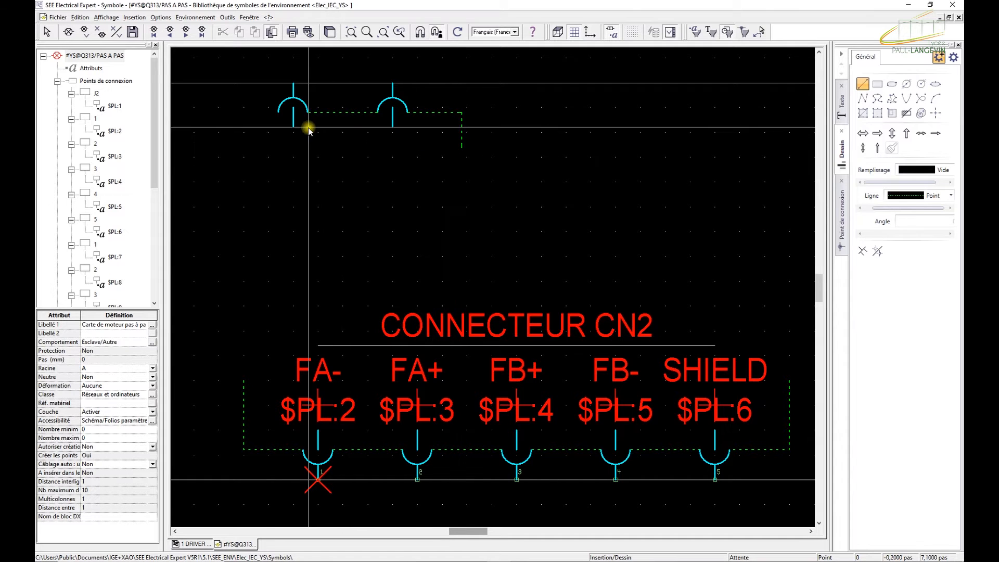
key(Escape)
- Copy the outer horizontal dotted segment to the other side so it ends at the left upper terminal's half-circle
right_drag(447, 117, 510, 115)
click(245, 101)
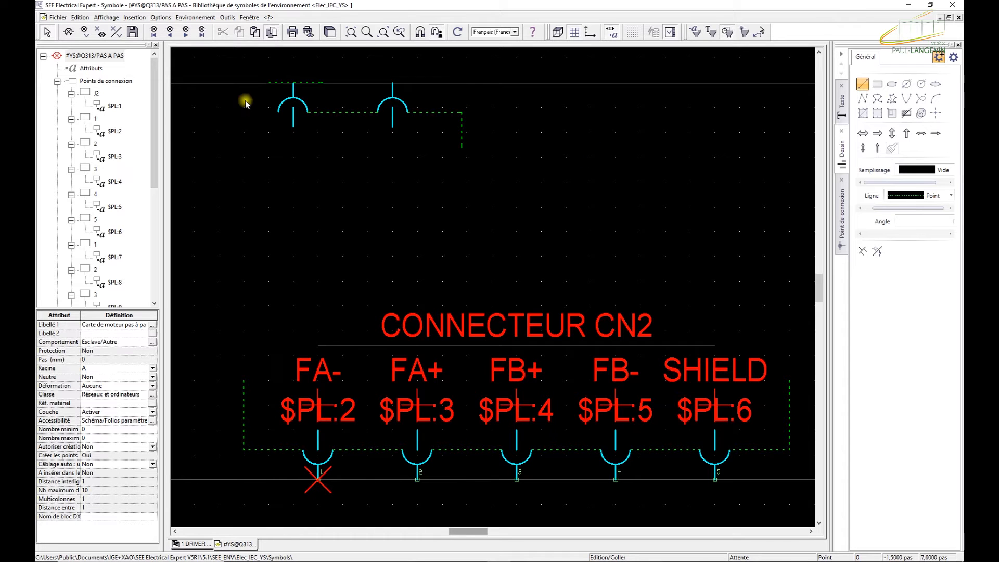
click(308, 83)
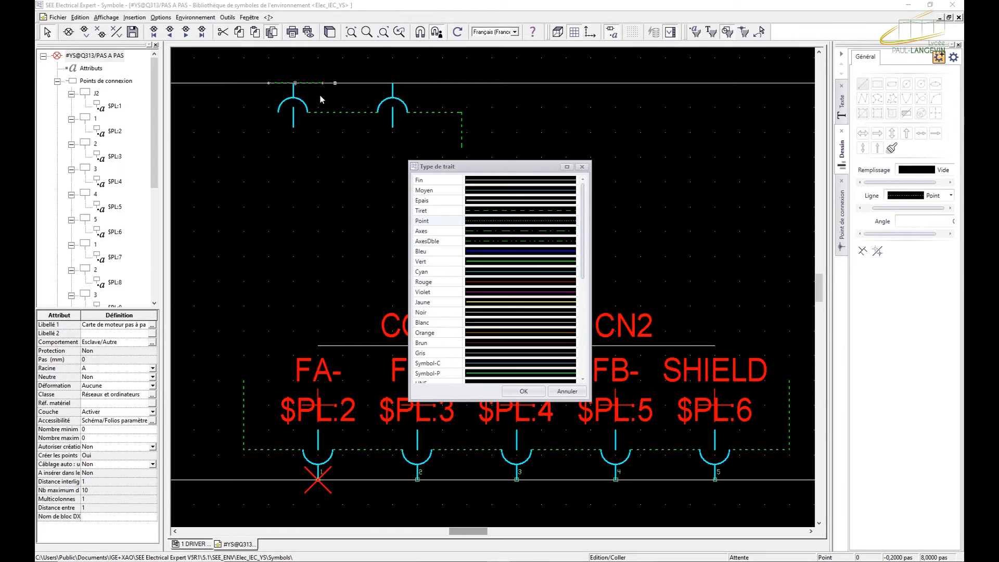
click(579, 170)
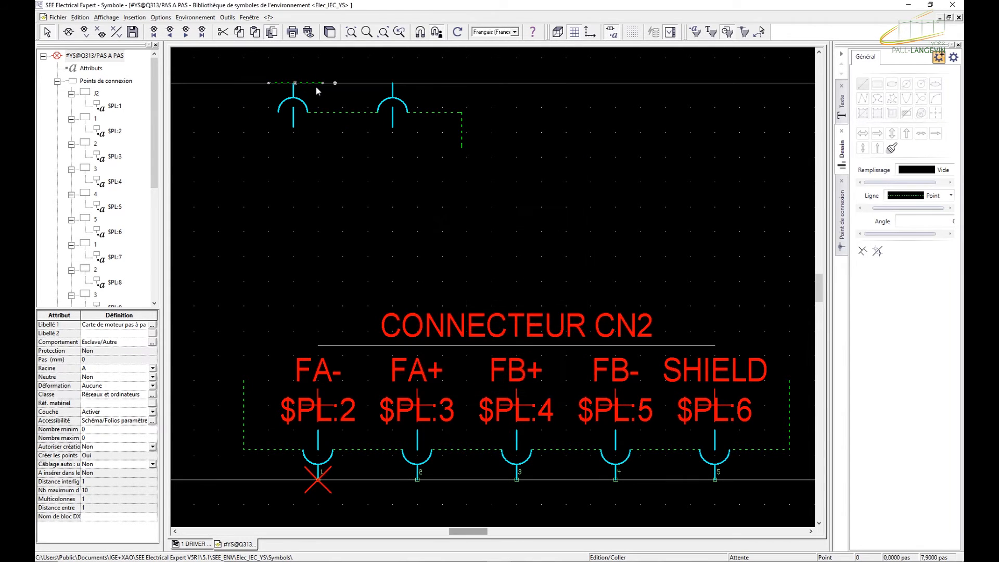
click(270, 117)
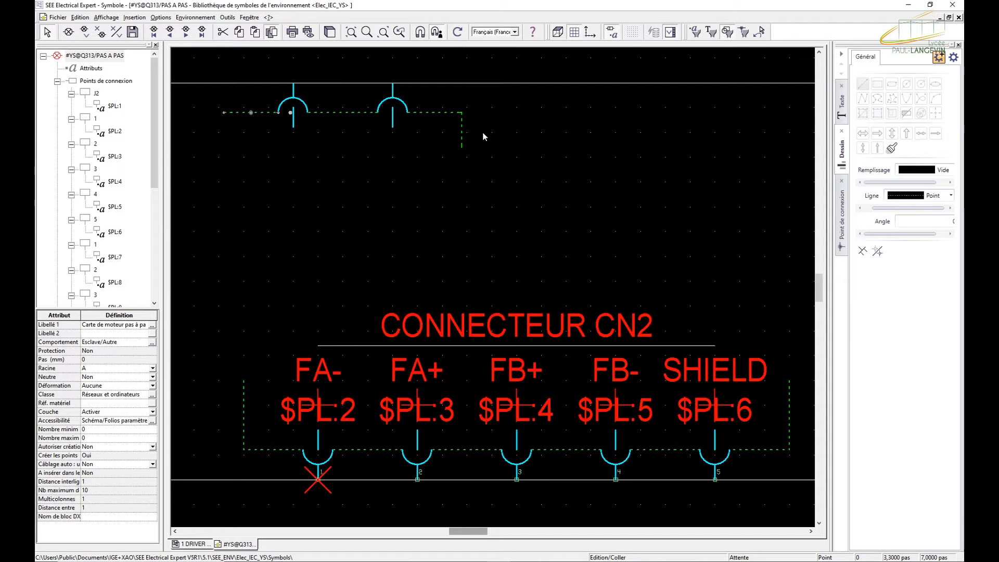
- Copy the short vertical dotted segment to the free end of the left horizontal dotted segment
right_click(461, 134)
click(417, 111)
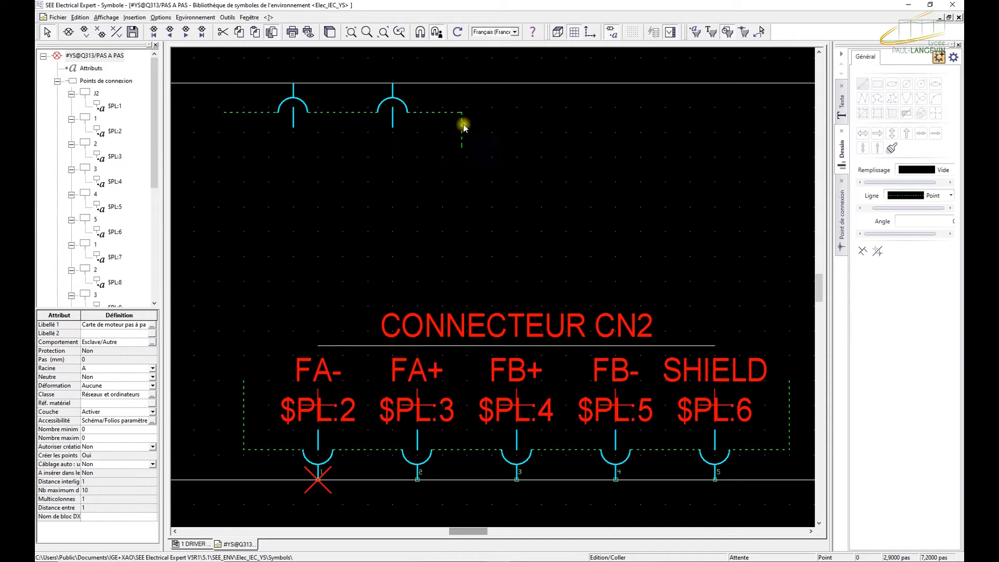
right_click(561, 161)
click(517, 125)
click(225, 129)
- Insert a connection point on the upper card outline at X 0, Y 8 and move the upper connector graphics so the left terminal meets it
click(135, 18)
click(156, 31)
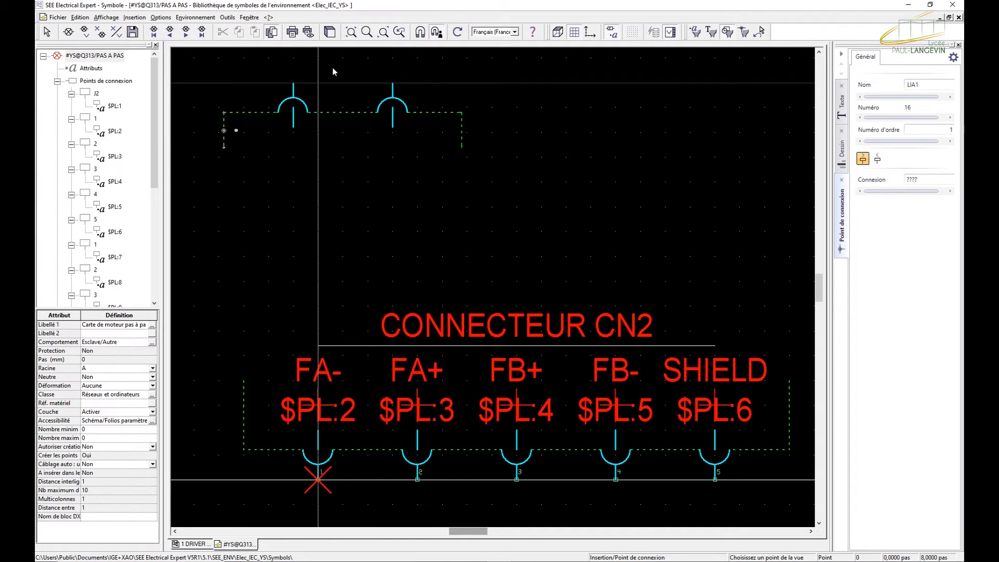
click(318, 83)
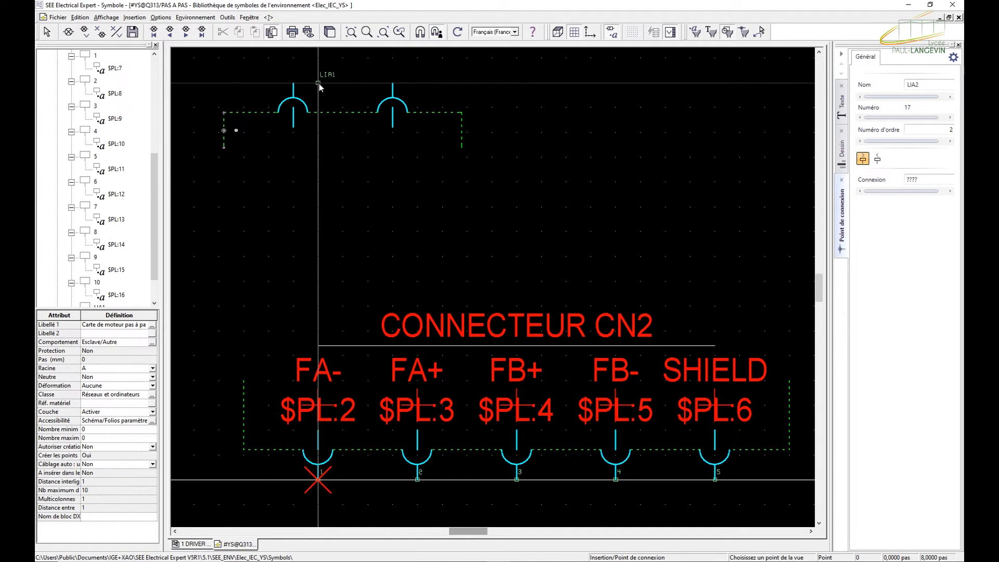
key(Escape)
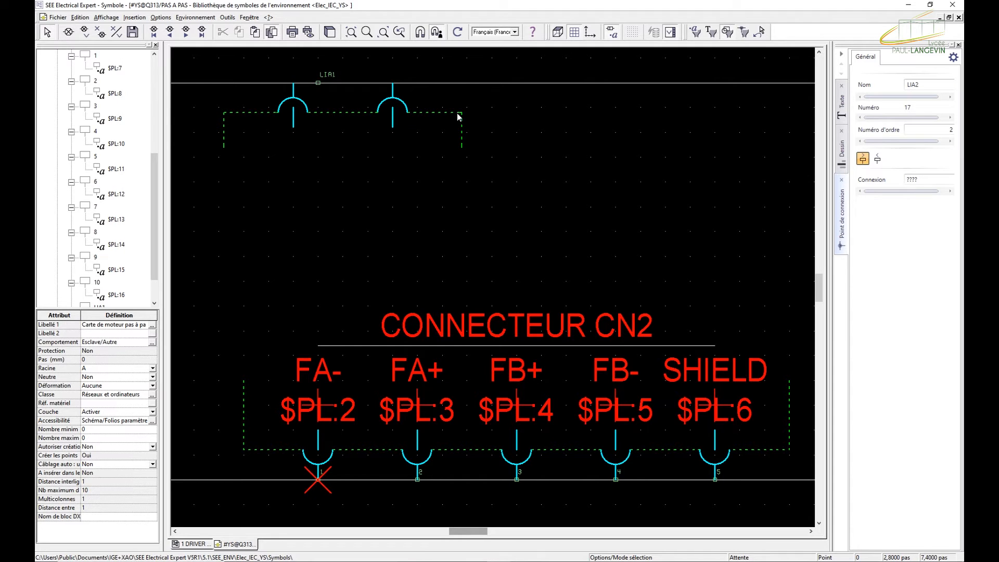
mouse_move(496, 199)
mouse_down()
mouse_move(357, 174)
mouse_move(204, 88)
mouse_up()
drag(298, 116, 373, 115)
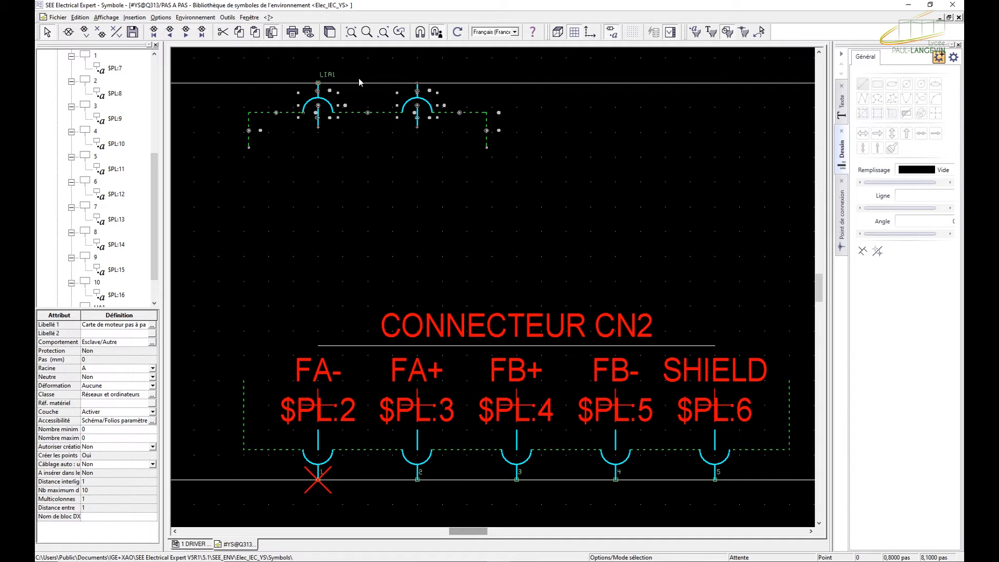
- Insert a second connection point on the upper card outline at the right terminal, at X 2, Y 8
click(82, 18)
click(95, 32)
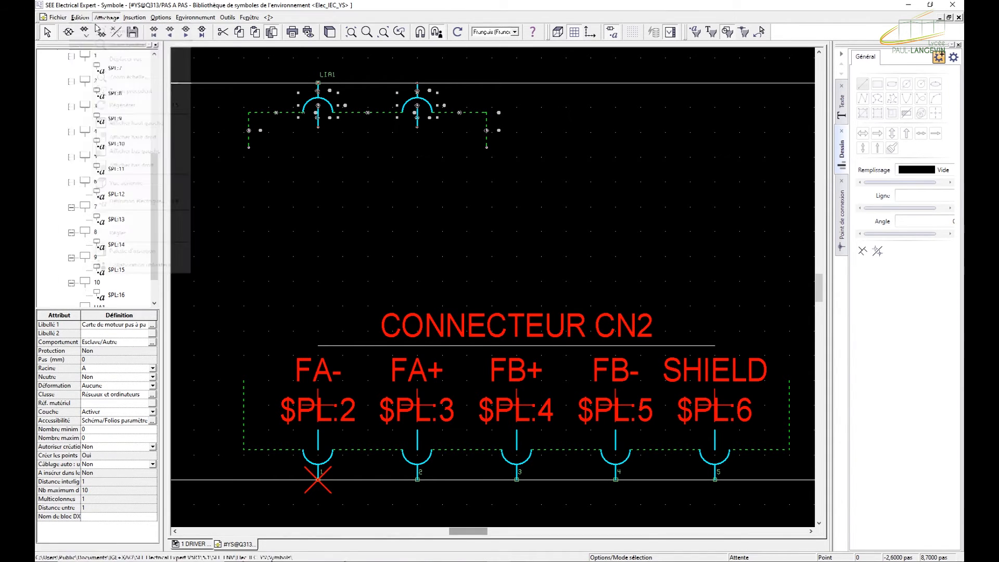
click(81, 18)
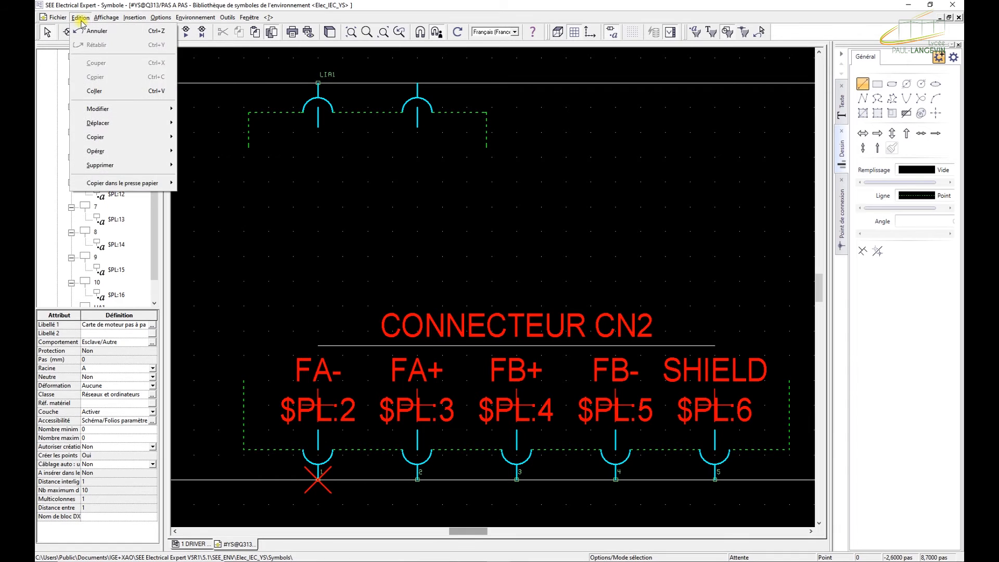
click(151, 31)
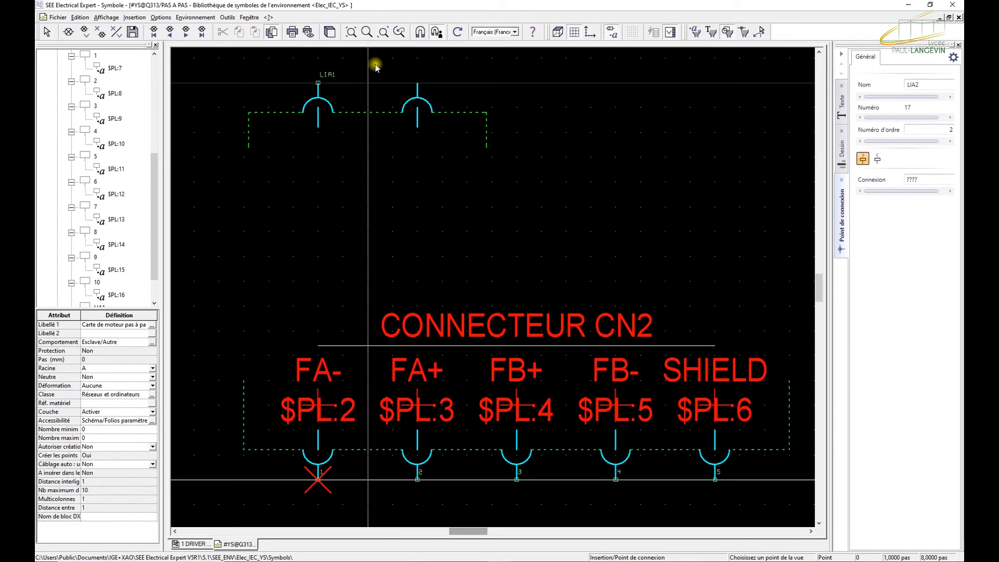
click(411, 79)
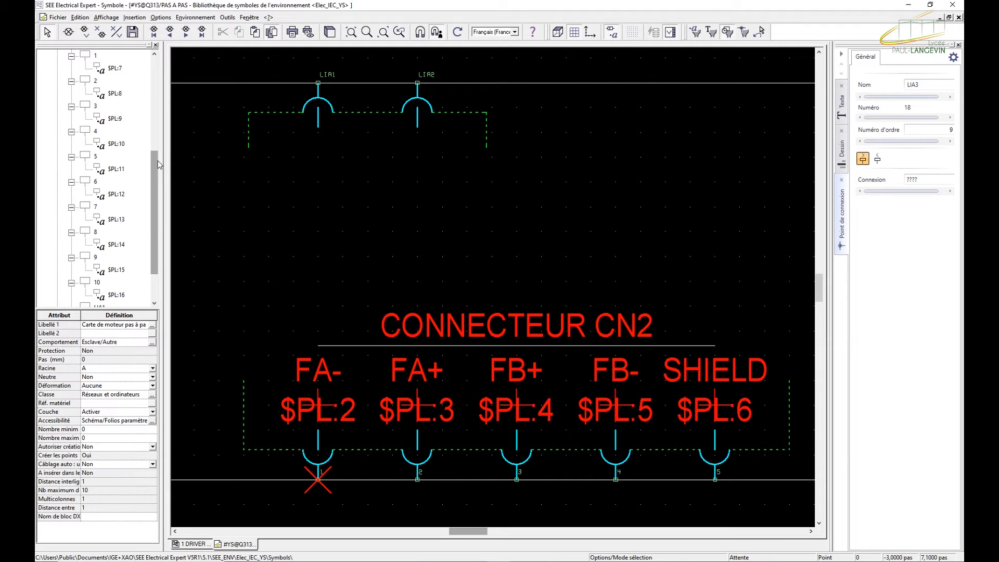
- Rename the left upper terminal's connection point as +Vp
click(319, 87)
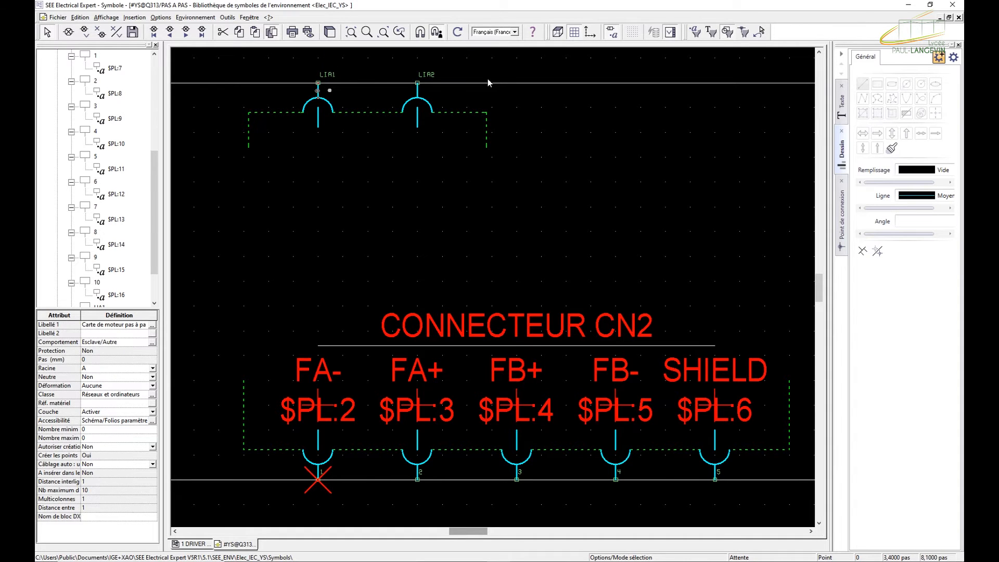
click(726, 33)
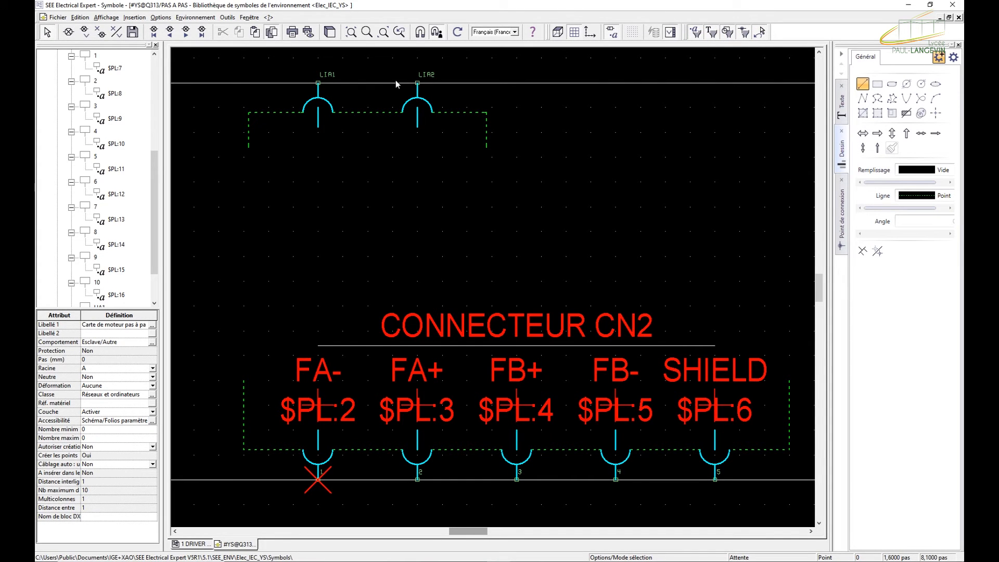
double_click(318, 84)
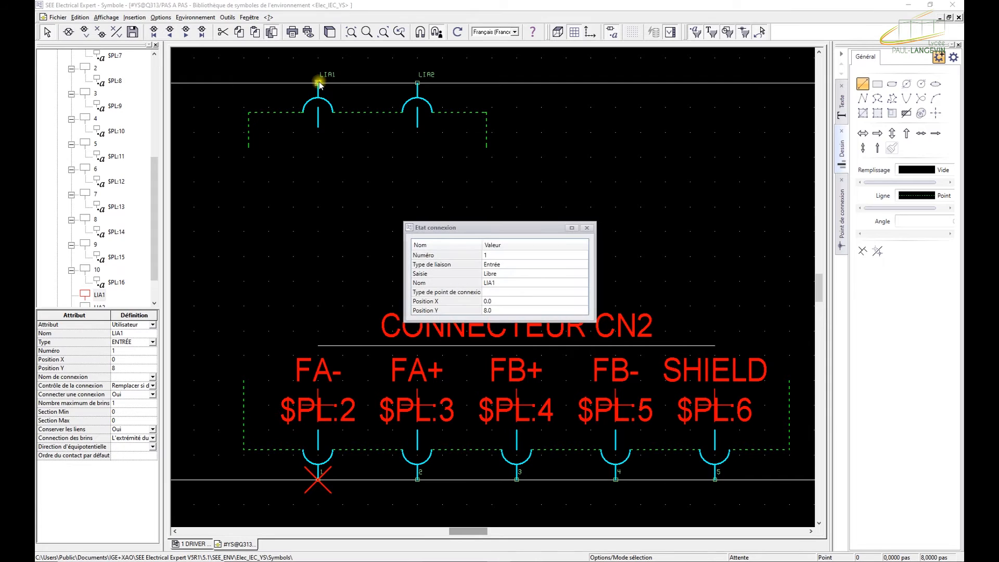
click(587, 228)
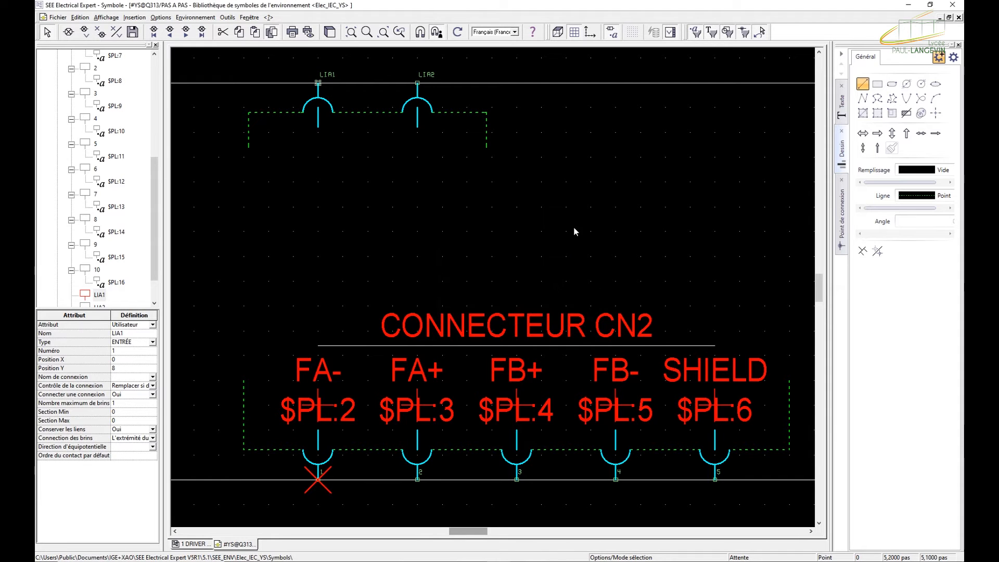
click(98, 336)
text(+Vp)
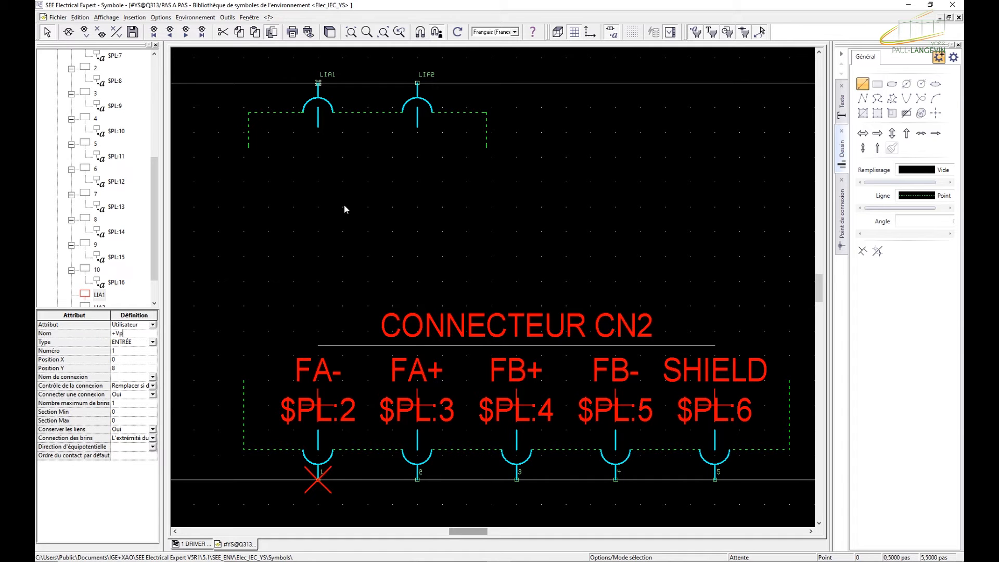
- Rename the right upper terminal's connection point as GND
click(418, 83)
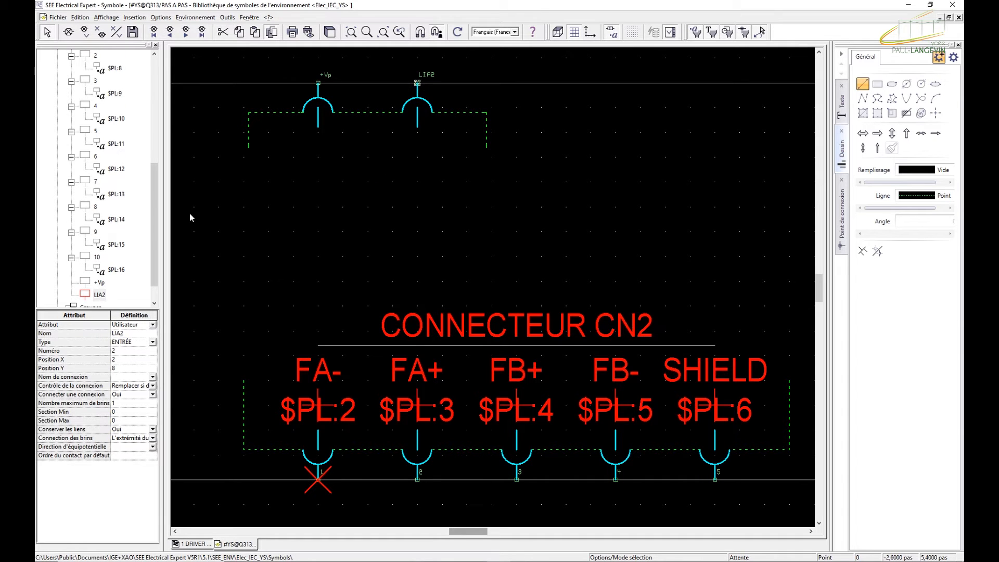
click(127, 334)
text(GND)
click(347, 230)
- Add a Borne attribute to the +Vp connection point and place it just below the terminal's stem at X 0, Y 6.70
click(318, 84)
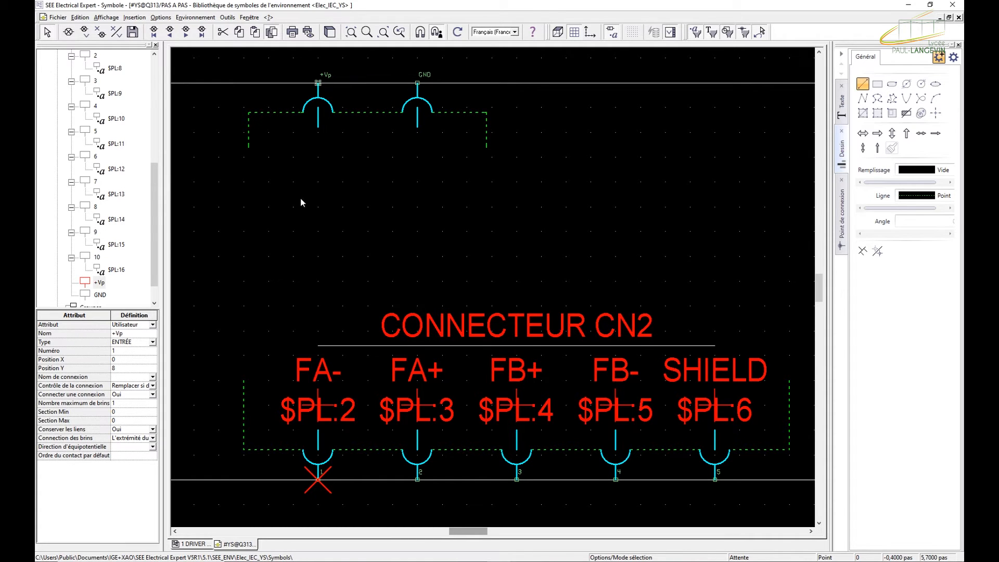
scroll(150, 219, down, 1)
click(87, 270)
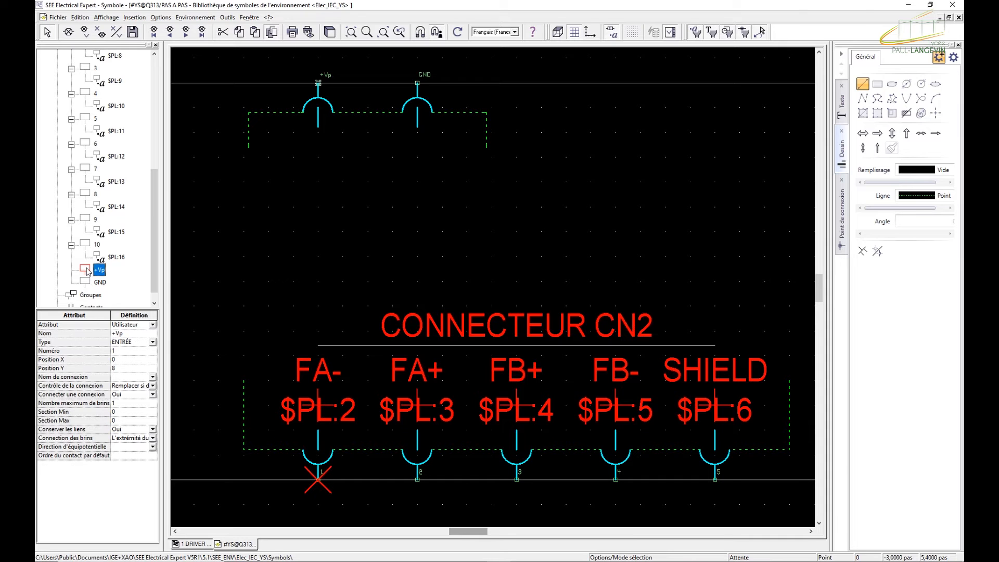
right_click(87, 271)
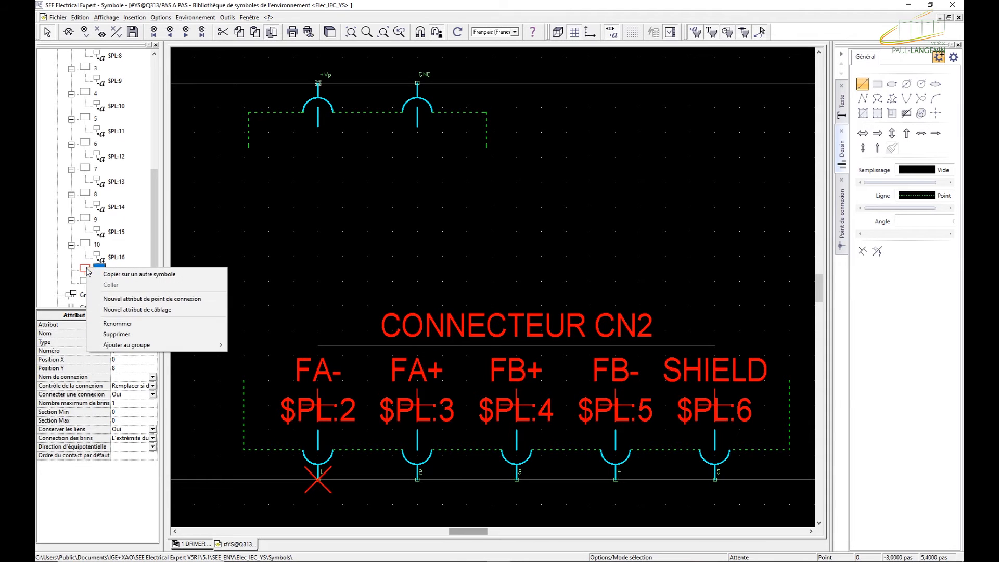
click(134, 300)
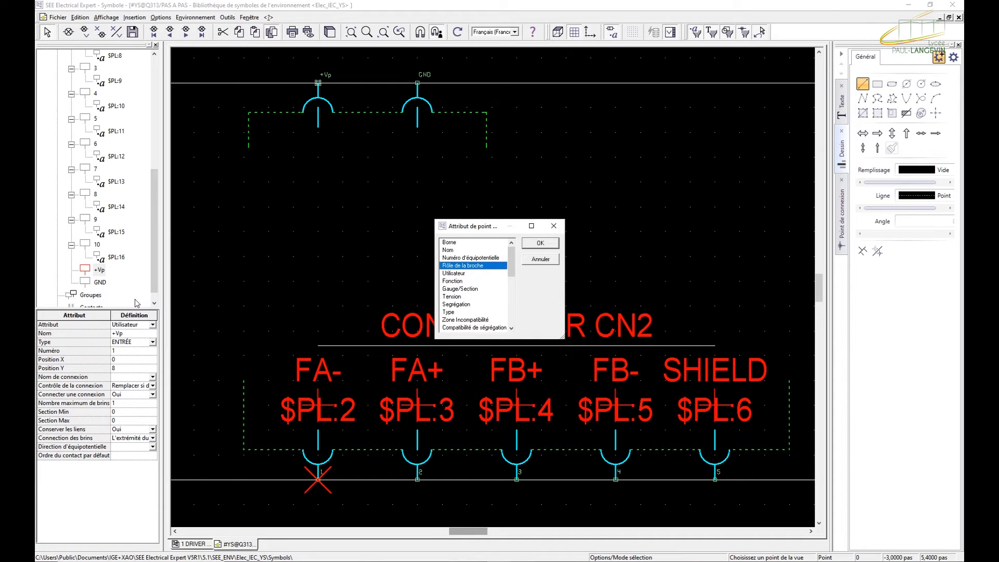
click(449, 243)
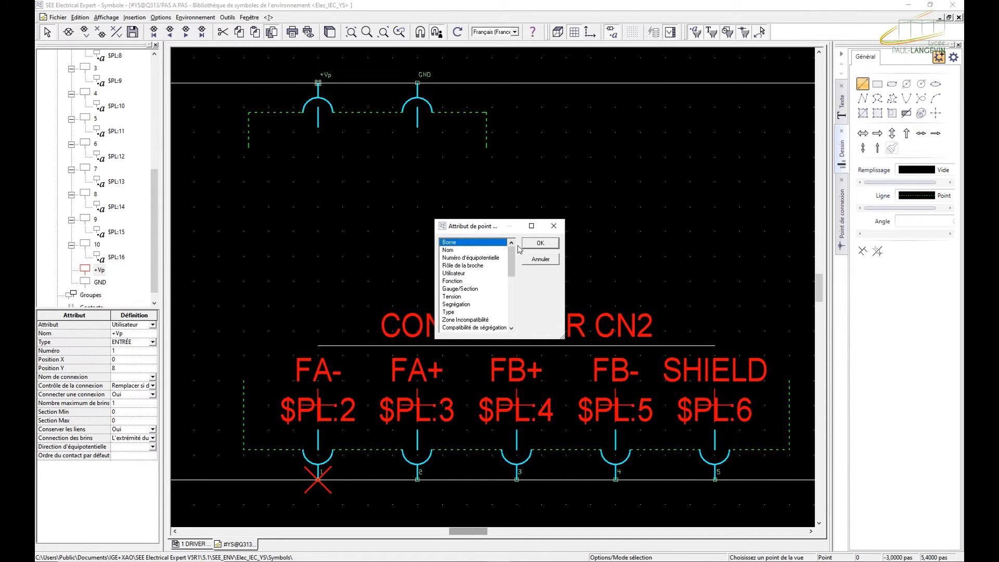
click(539, 243)
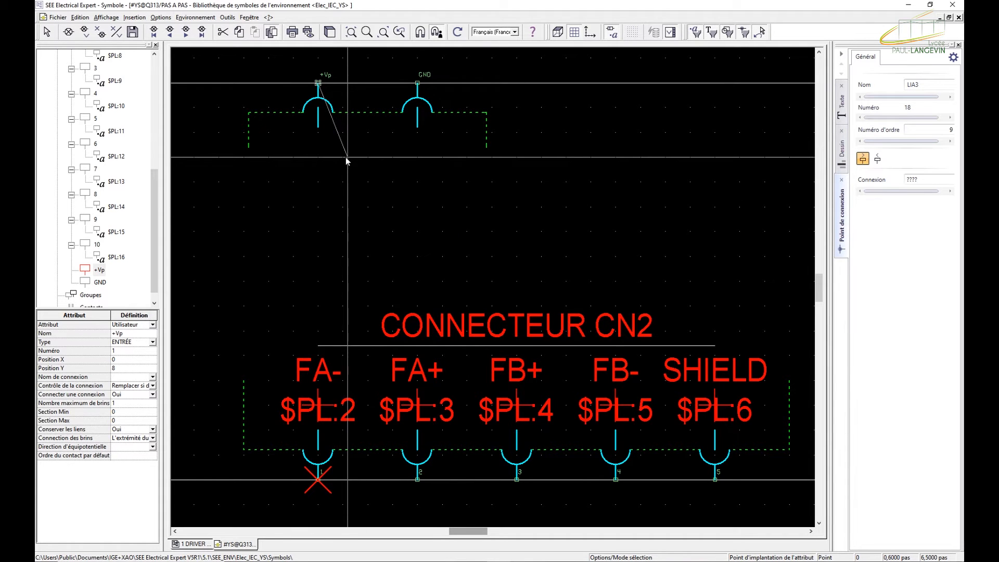
click(317, 148)
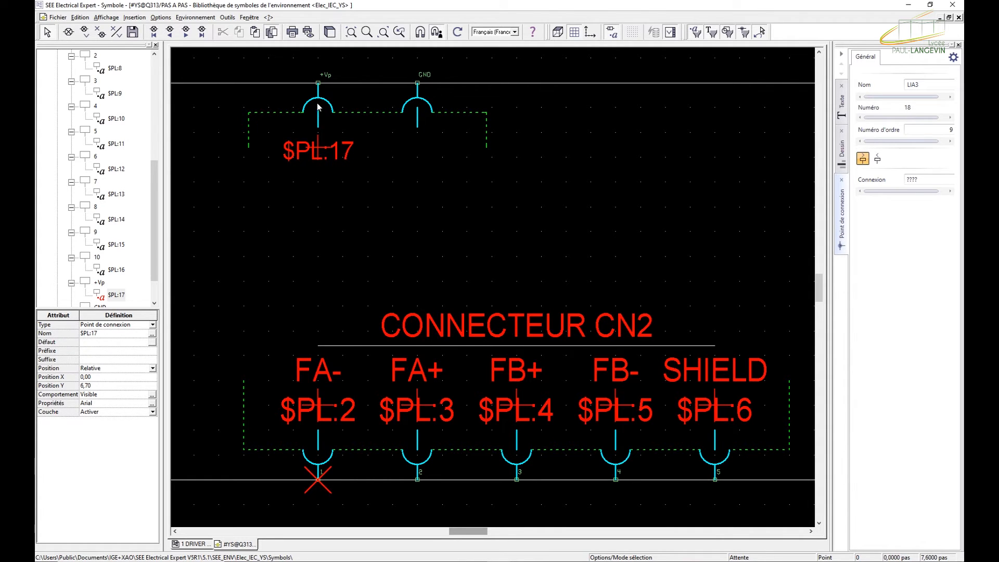
click(318, 148)
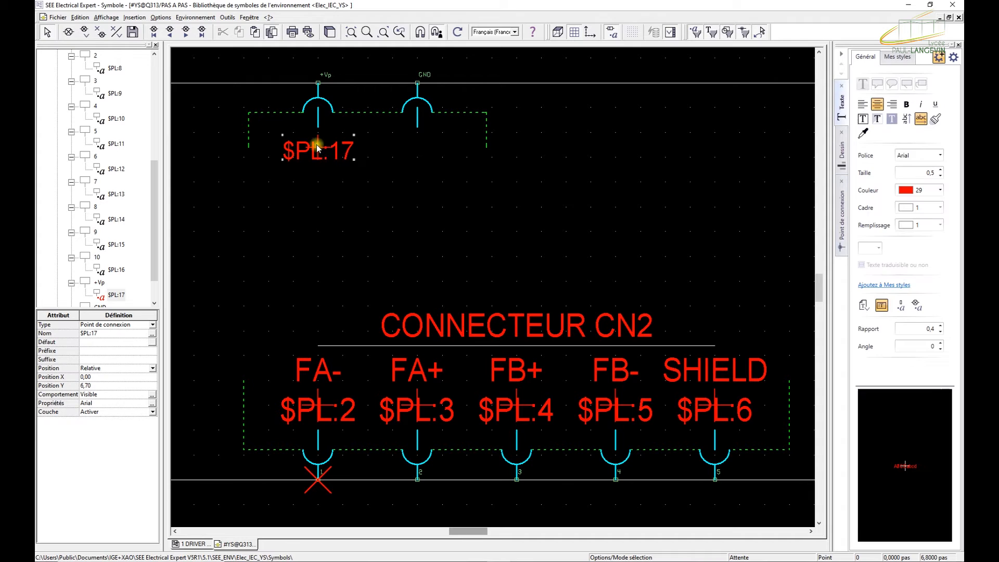
scroll(318, 148, up, 3)
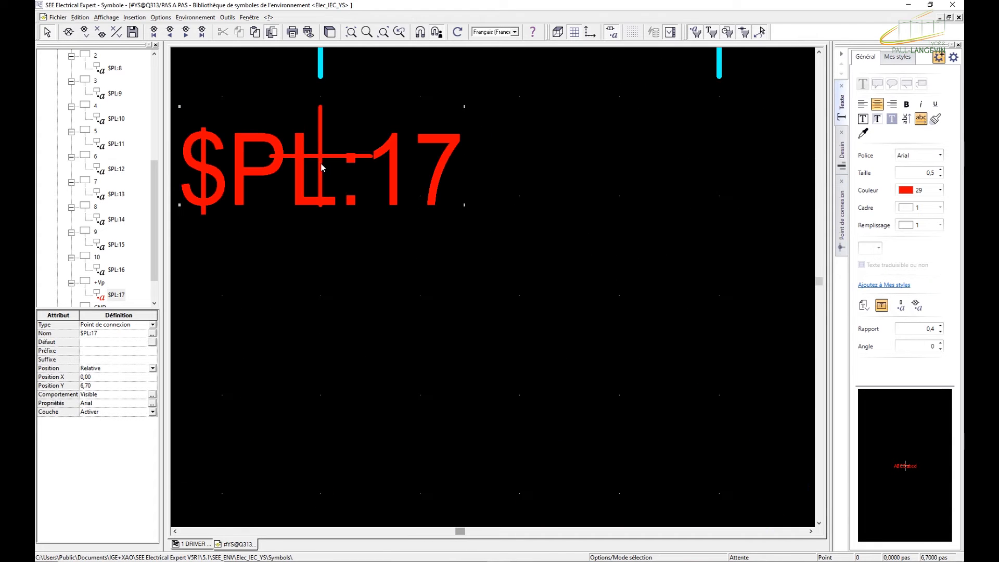
- Try left alignment on the +Vp connection point's Borne attribute, and restore its centred alignment
click(863, 105)
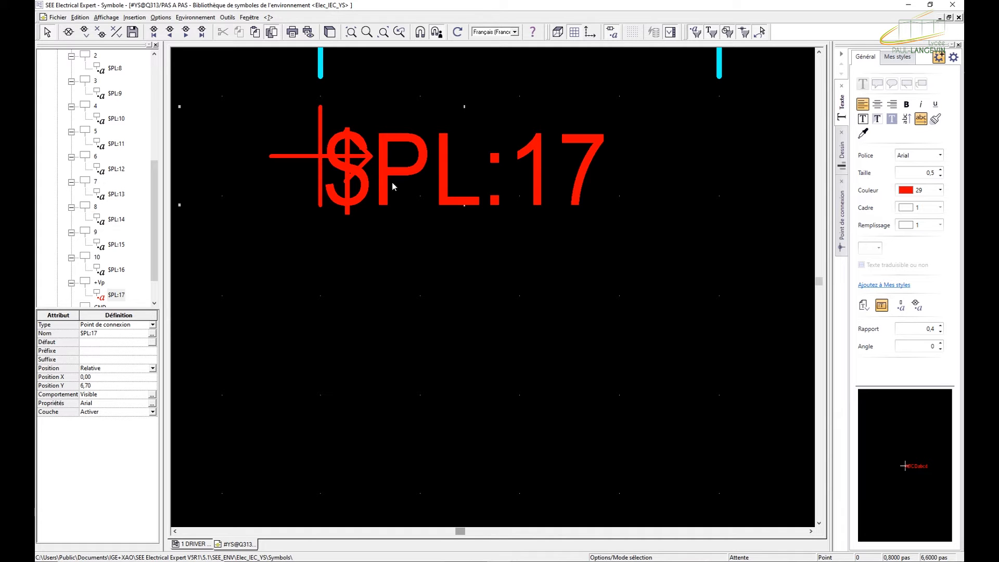
click(877, 104)
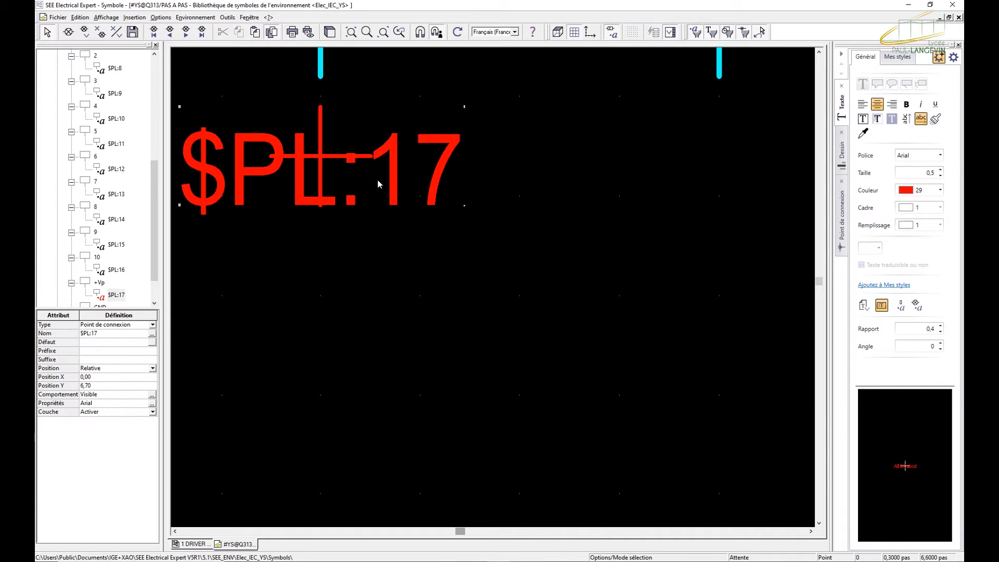
- Add a Borne attribute to the GND connection point and place it just below the terminal's stem at X 2, Y 6.70
scroll(378, 184, down, 2)
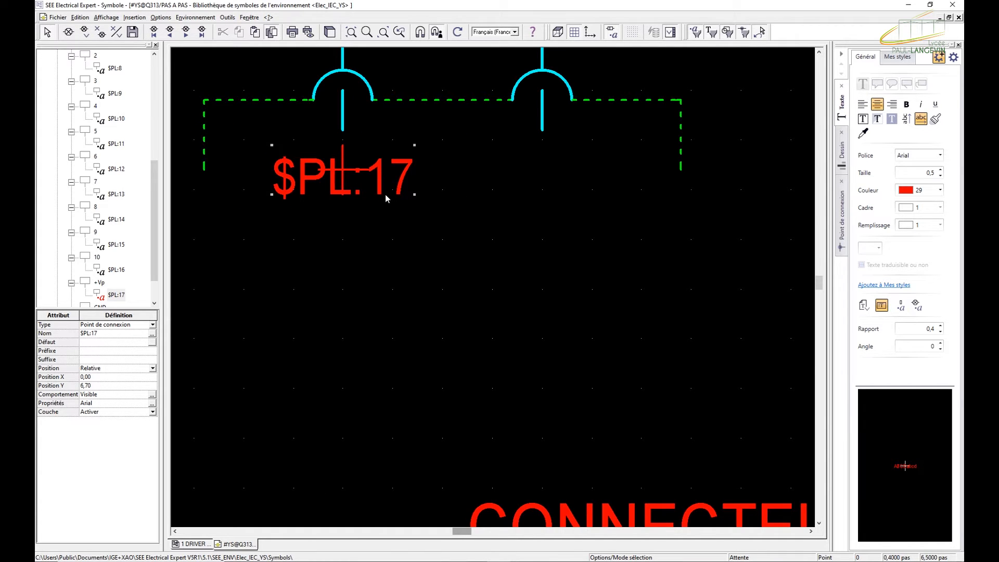
scroll(385, 195, down, 2)
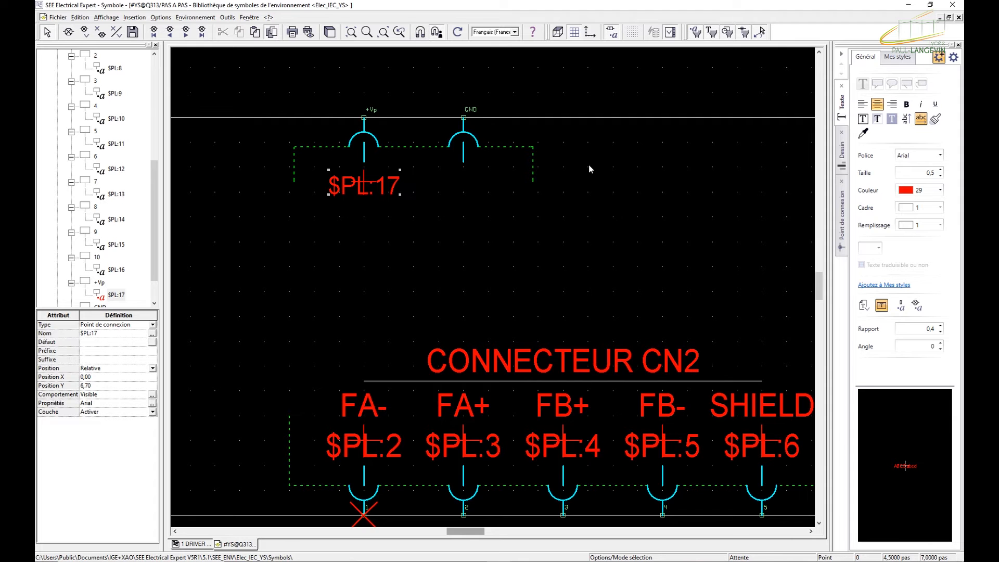
click(463, 118)
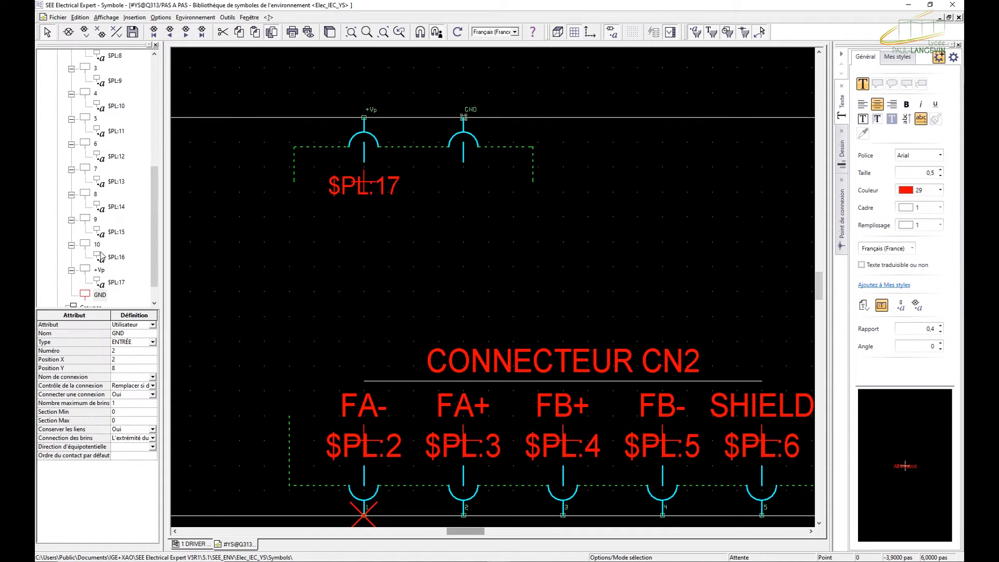
right_click(85, 300)
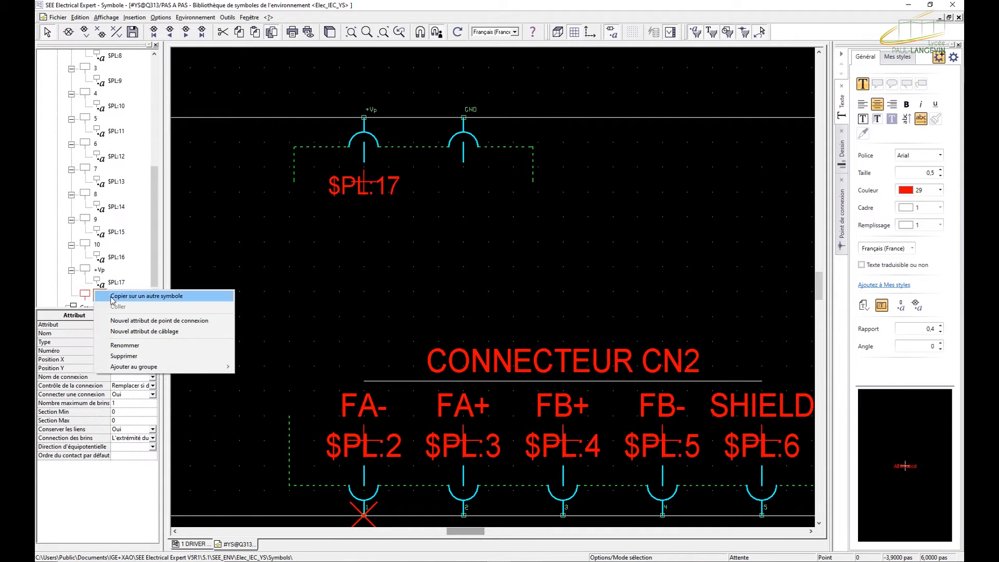
click(137, 320)
click(459, 242)
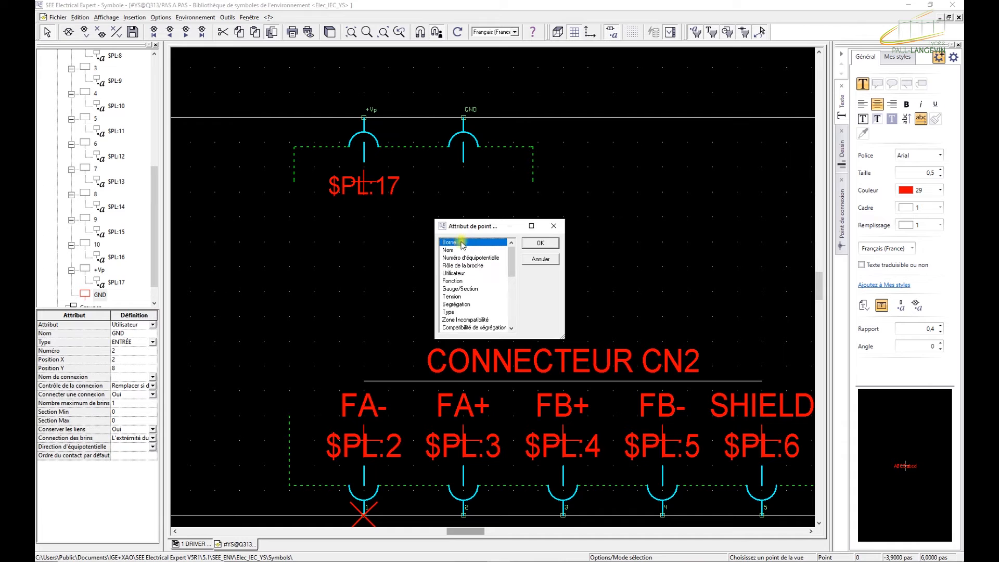
click(540, 243)
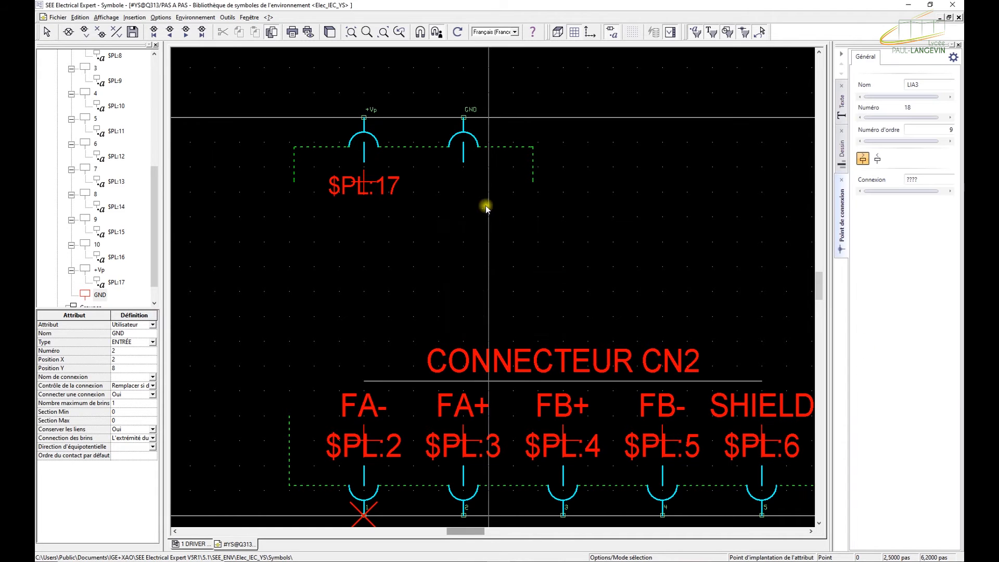
click(464, 182)
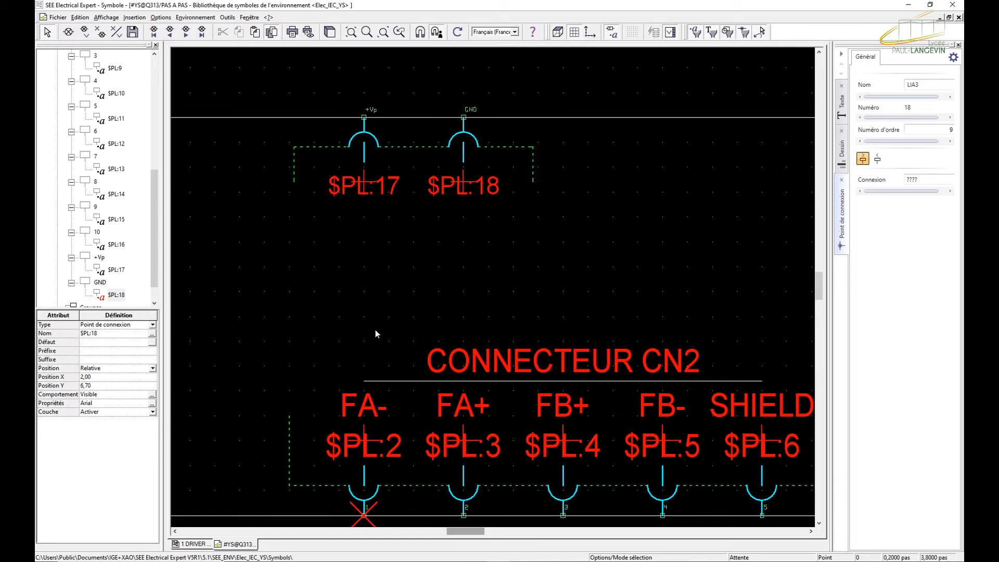
click(365, 449)
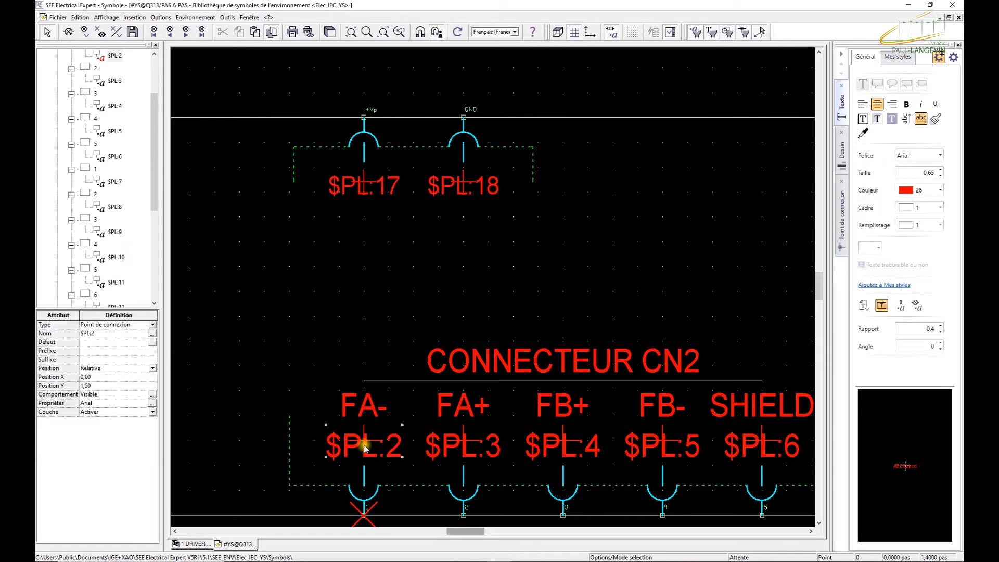
right_click(367, 445)
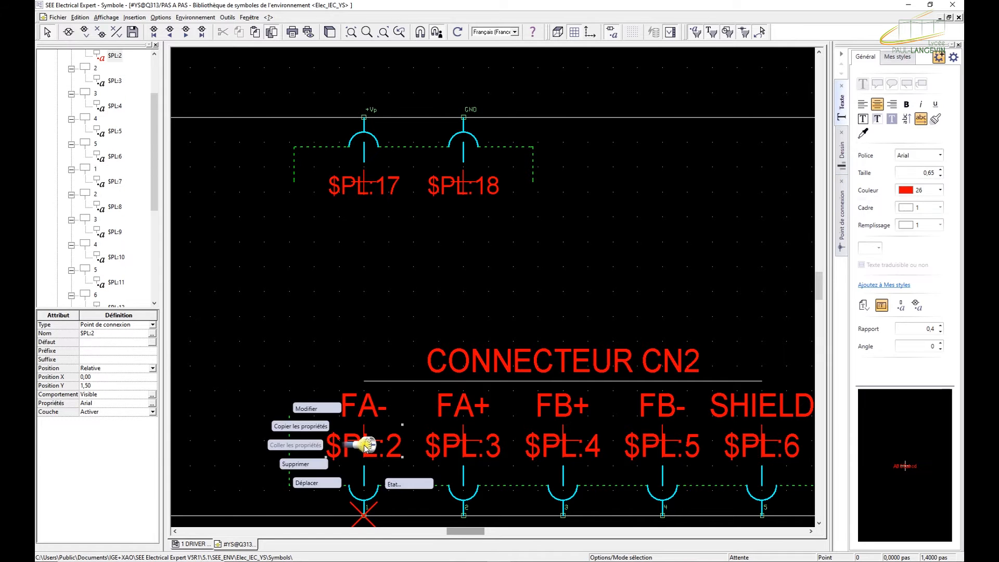
click(315, 427)
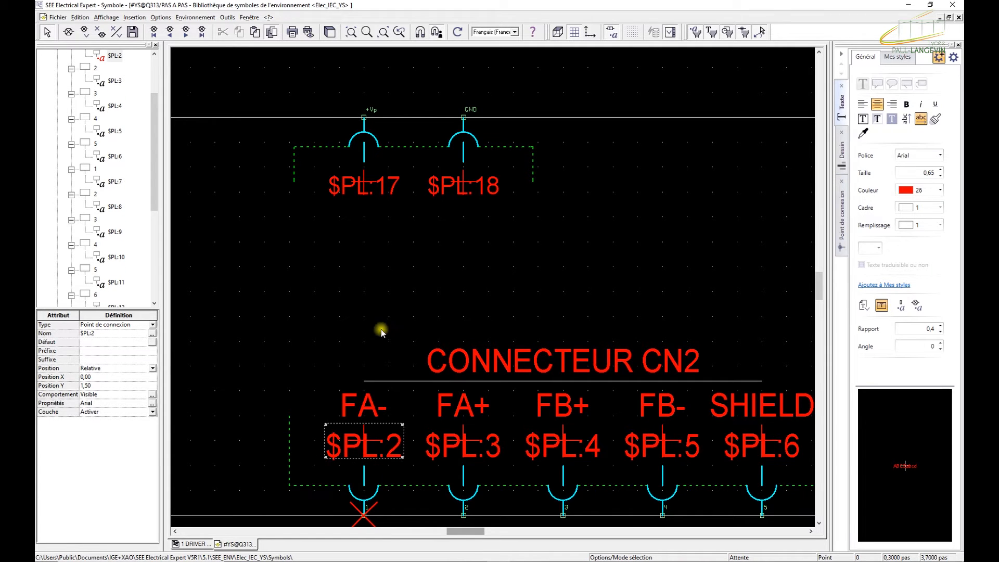
click(364, 196)
right_click(366, 188)
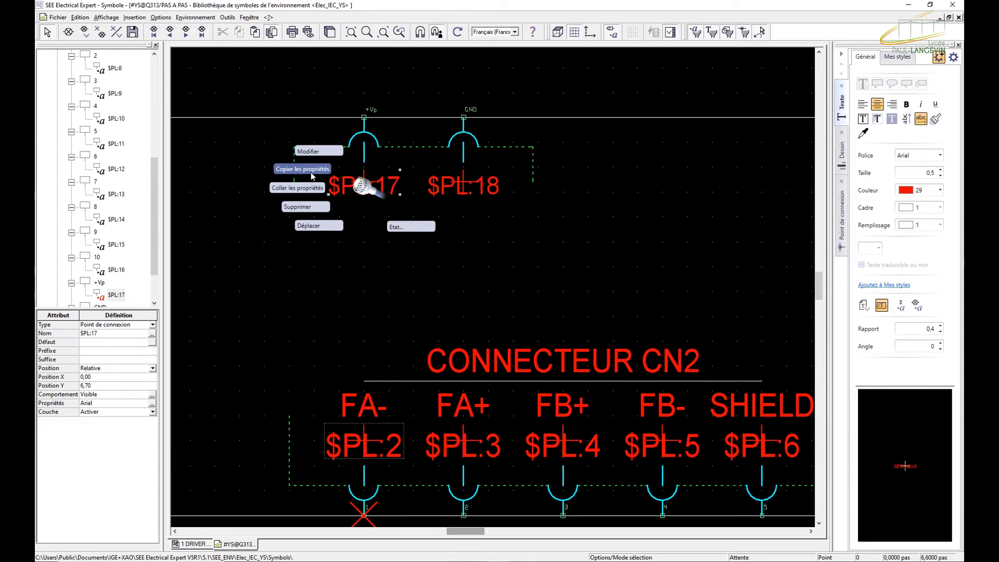
click(474, 186)
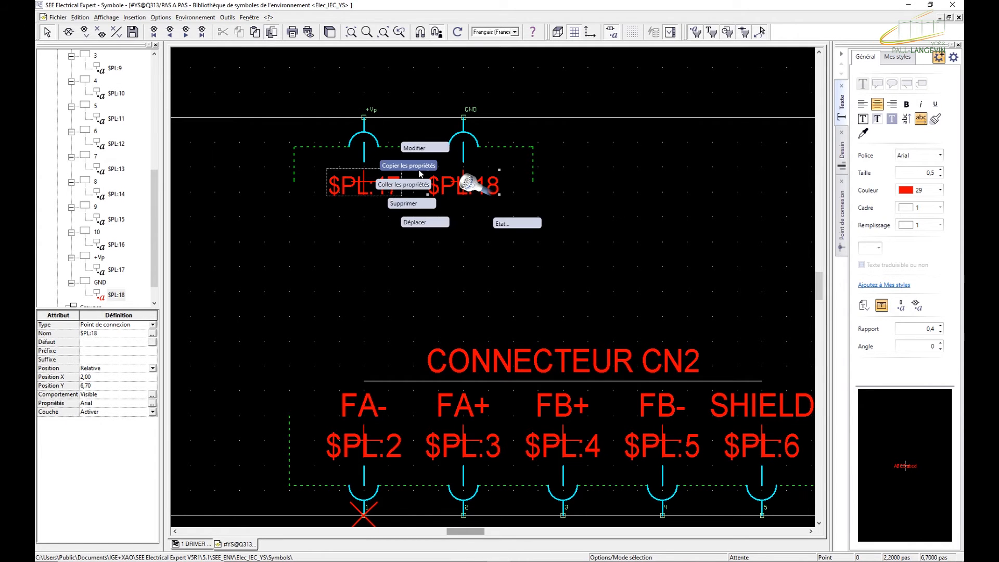
click(375, 277)
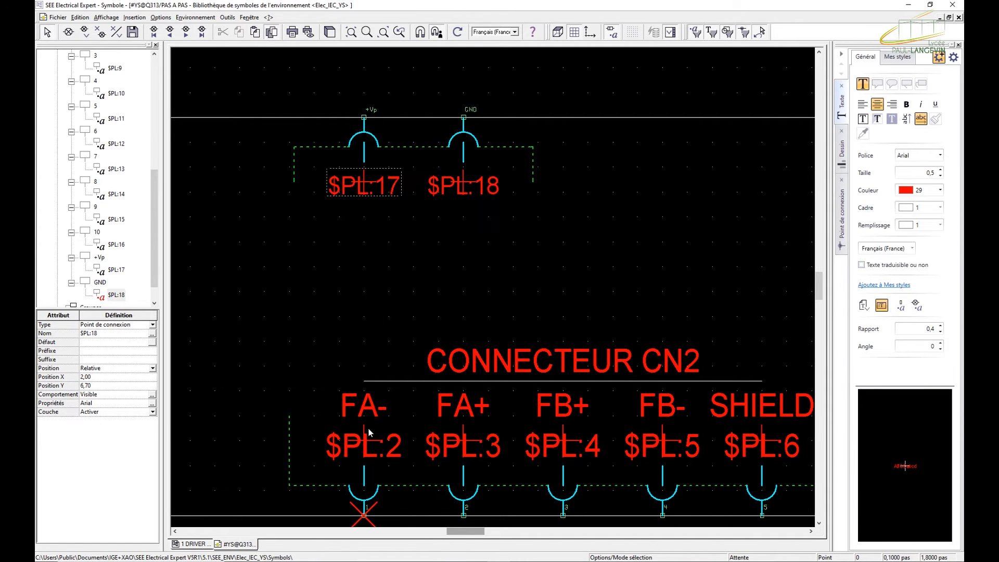
click(370, 437)
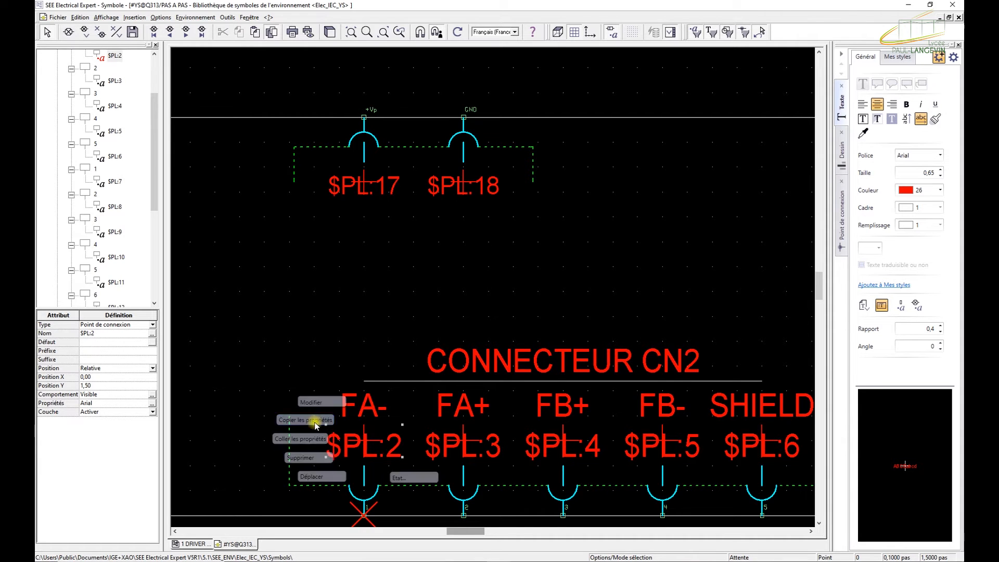
click(364, 186)
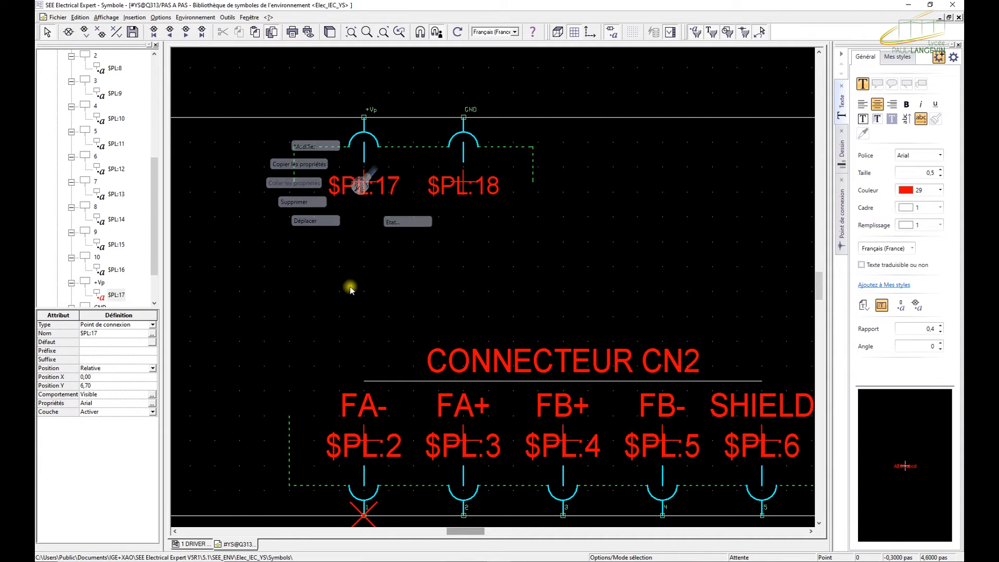
- Copy the properties of the FA- terminal's attribute and paste them onto the +Vp and GND terminal attributes
click(367, 436)
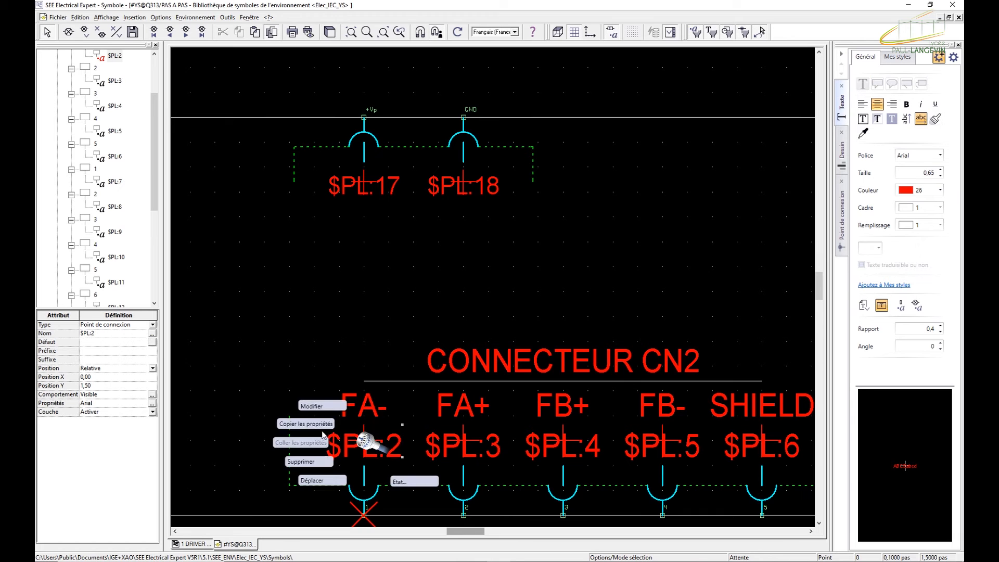
click(365, 191)
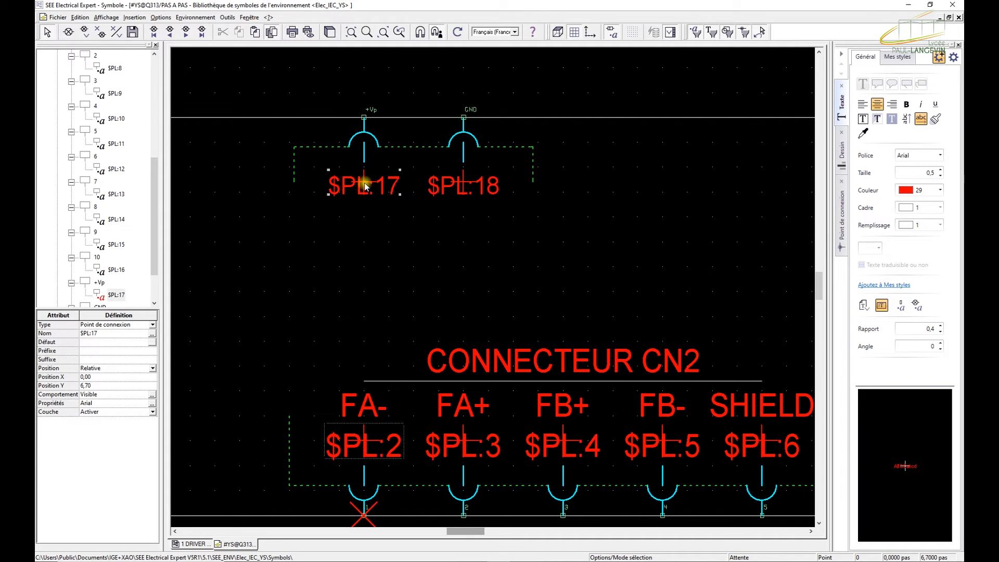
click(309, 185)
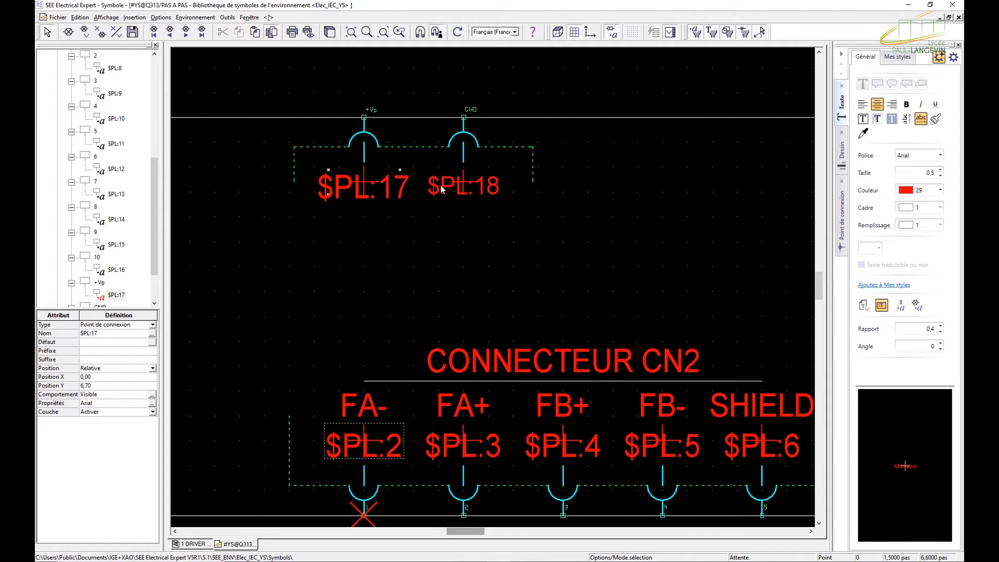
click(462, 185)
click(394, 183)
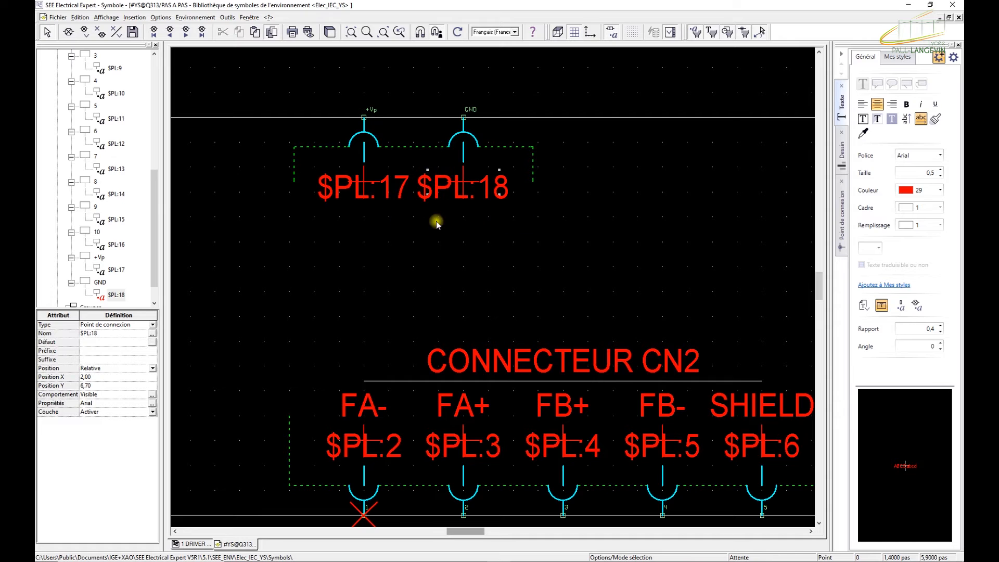
- Copy the line under the CONNECTEUR CN2 title to just below the +Vp and GND attributes and shorten it to about 4.2 grid units
scroll(442, 262, down, 2)
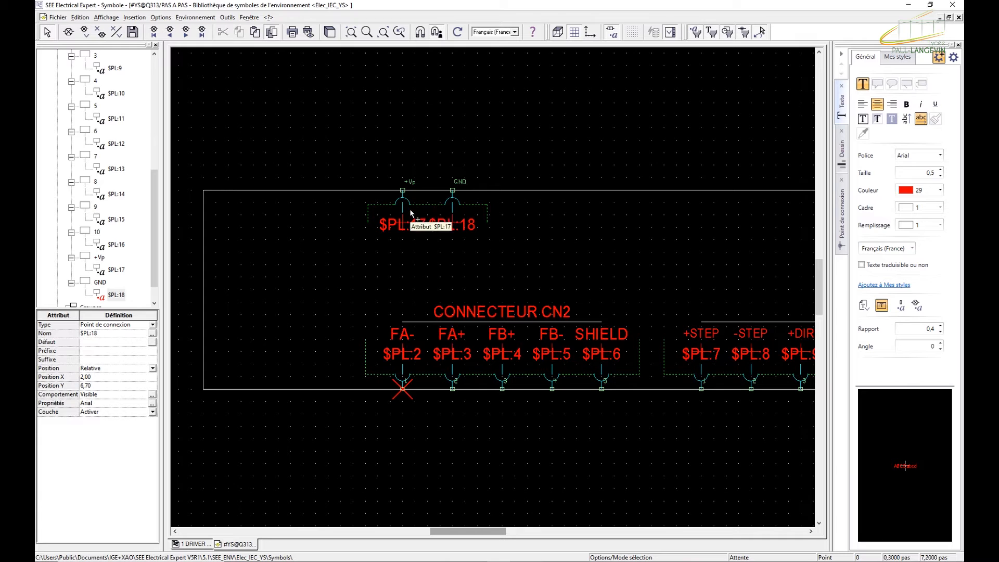
right_click(466, 322)
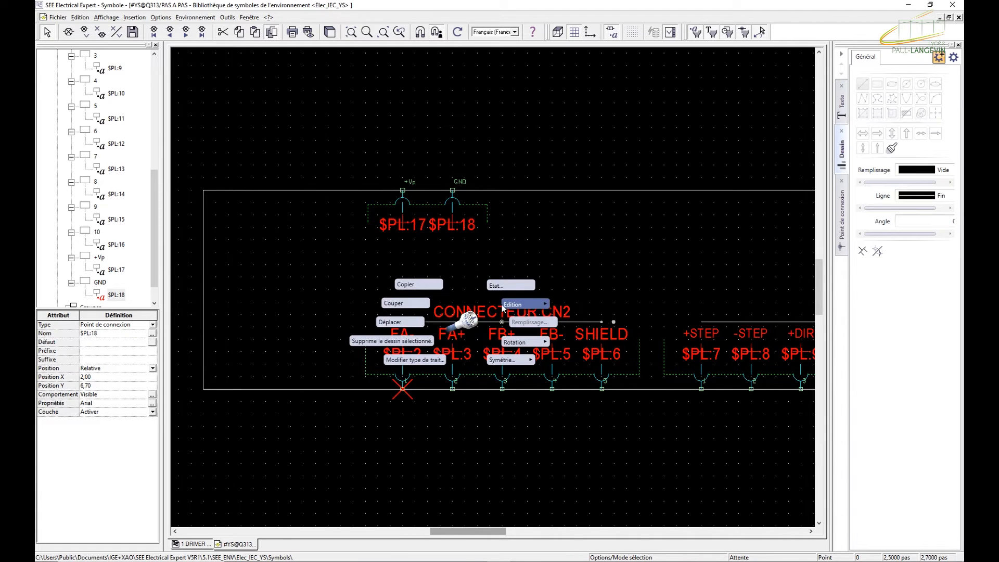
click(508, 248)
right_click(507, 248)
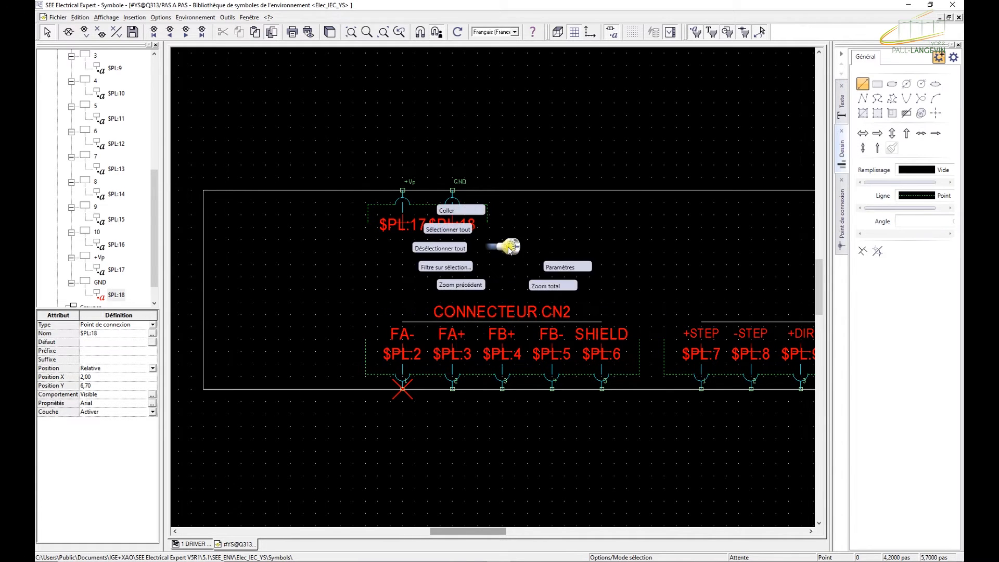
click(445, 206)
click(378, 240)
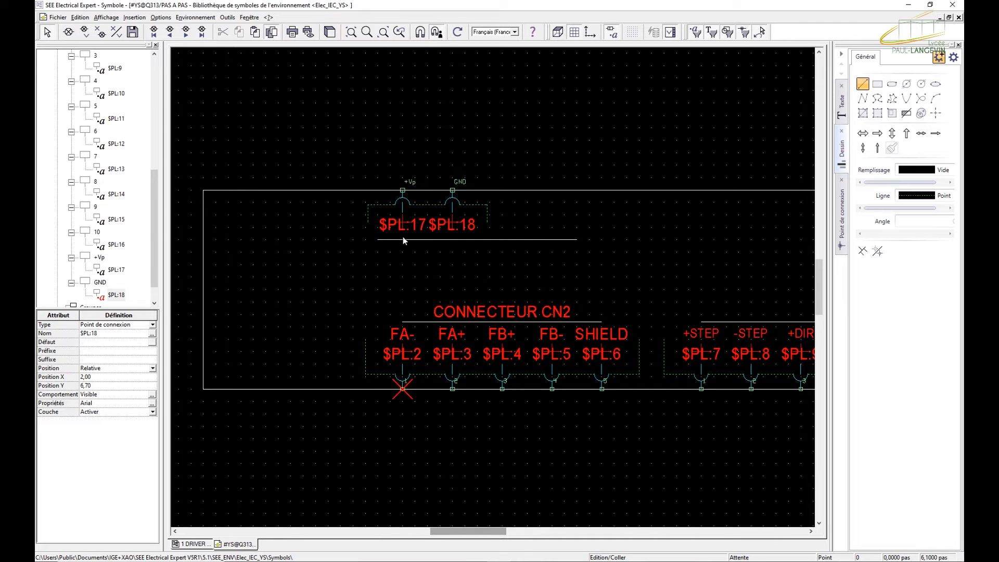
drag(577, 240, 482, 239)
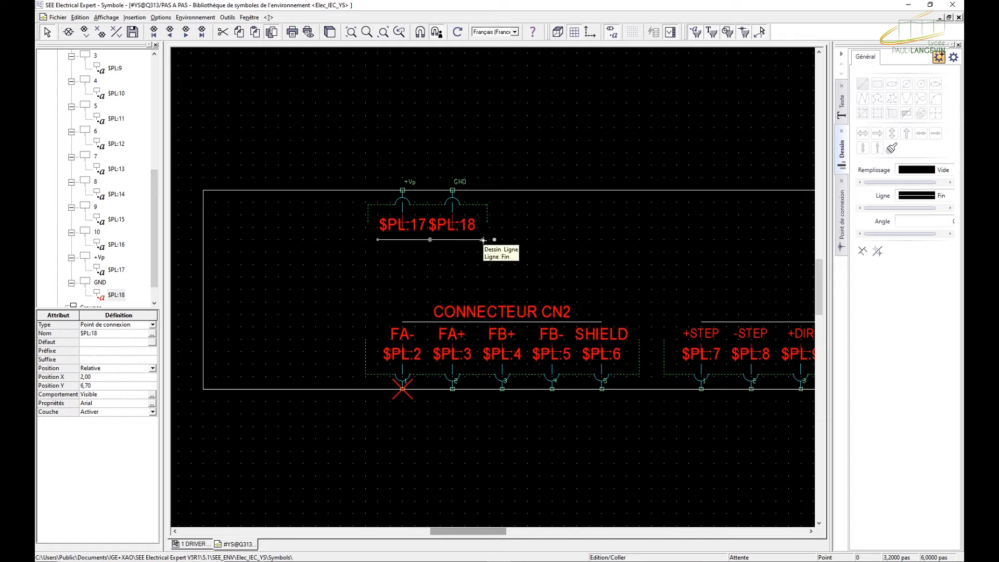
- Paste a copy of the CONNECTEUR CN2 title below the new line under the upper terminals
right_click(505, 315)
click(458, 278)
right_click(526, 251)
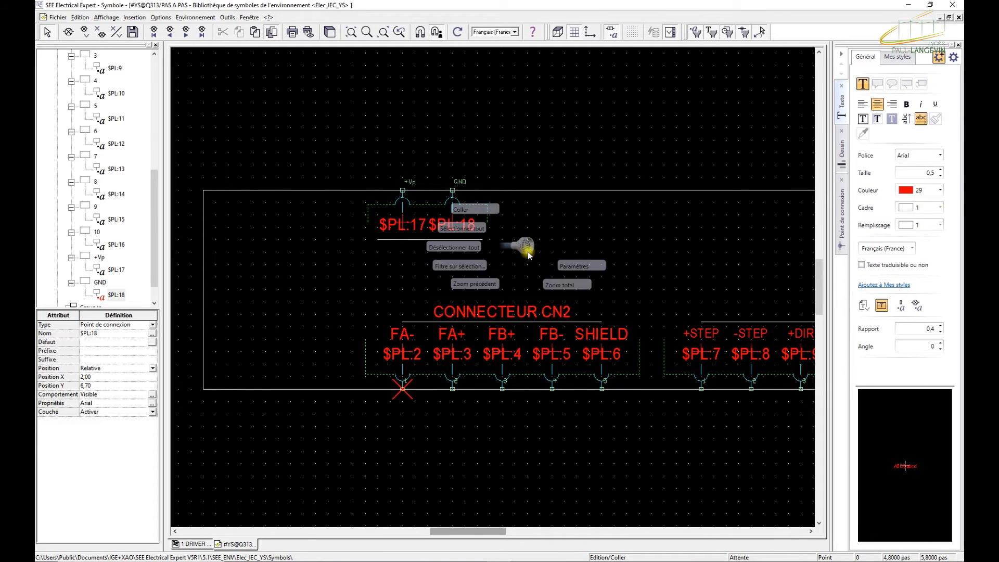
click(460, 209)
click(442, 257)
- Change the copied title's text to CONNECTEUR CN1 and move it up close beneath the upper terminals' line
double_click(485, 267)
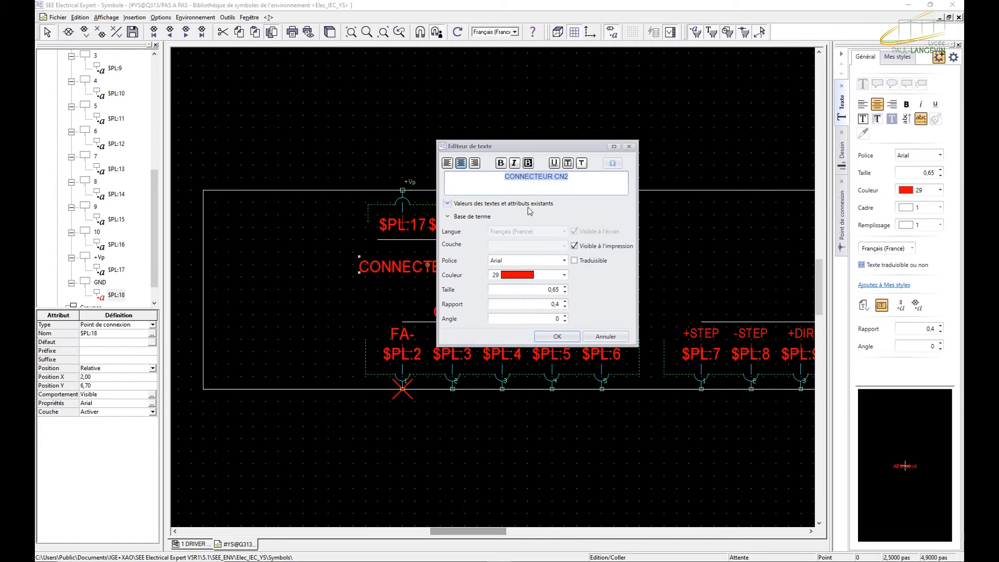
click(580, 178)
key(BackSpace)
text(1)
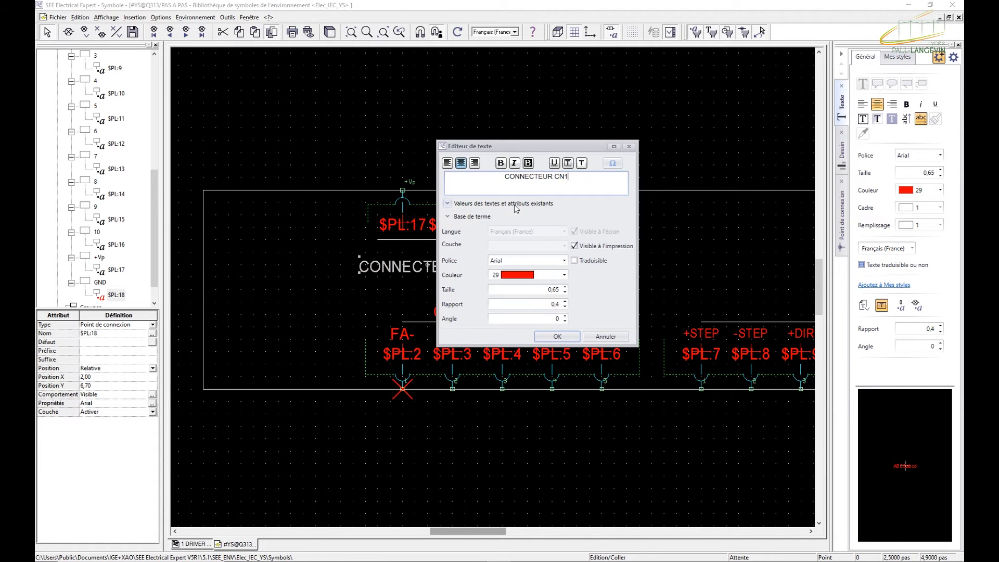
click(547, 339)
drag(466, 271, 469, 260)
click(532, 249)
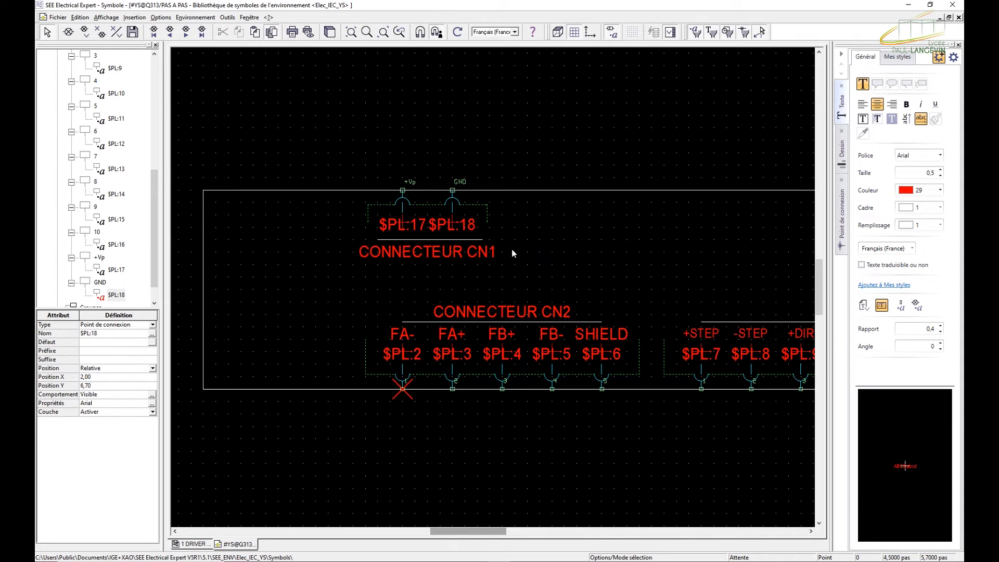
- Delete the leftover terminal element with its attribute from the card's upper outline, well to the right of CONNECTEUR CN1
scroll(465, 312, down, 2)
click(783, 270)
drag(765, 223, 782, 263)
key(Delete)
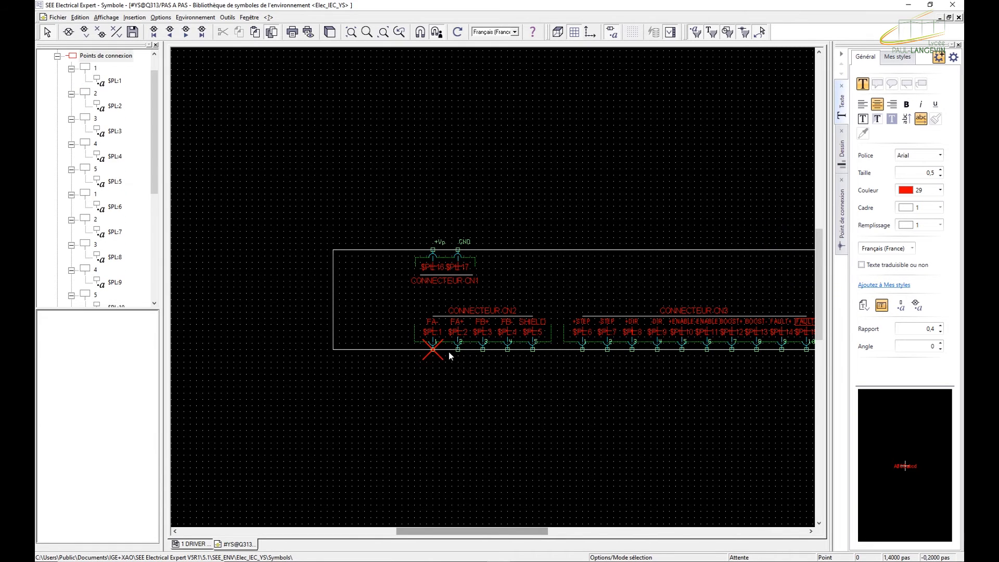
- Move the symbol's insertion point from the FA- terminal to the card outline's upper-left corner
scroll(433, 355, up, 2)
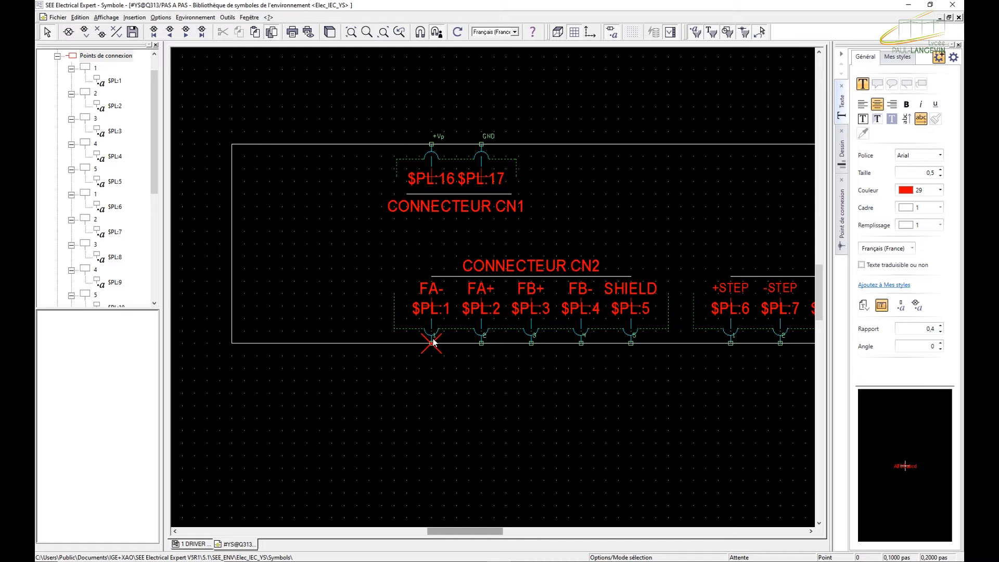
click(132, 17)
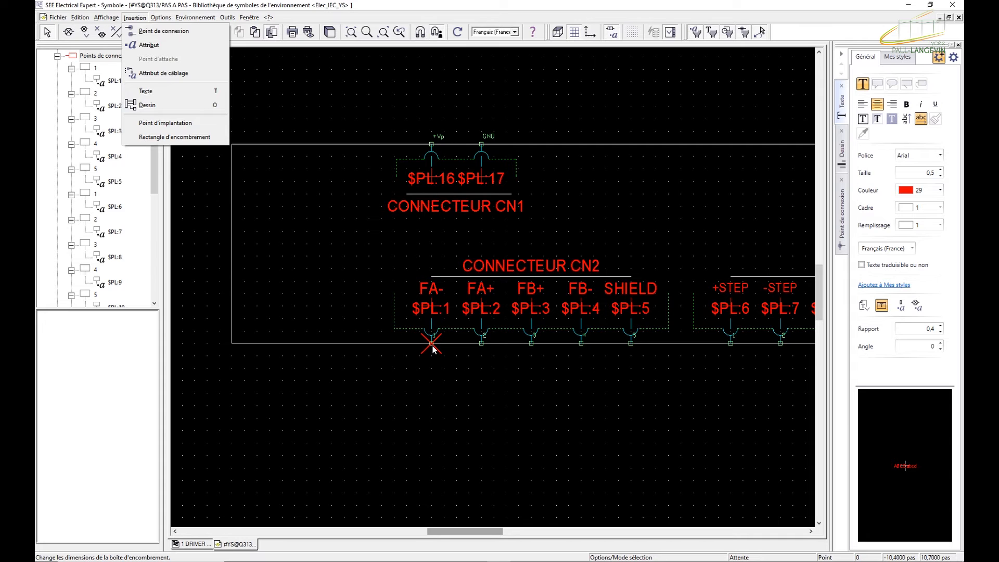
click(175, 123)
click(232, 144)
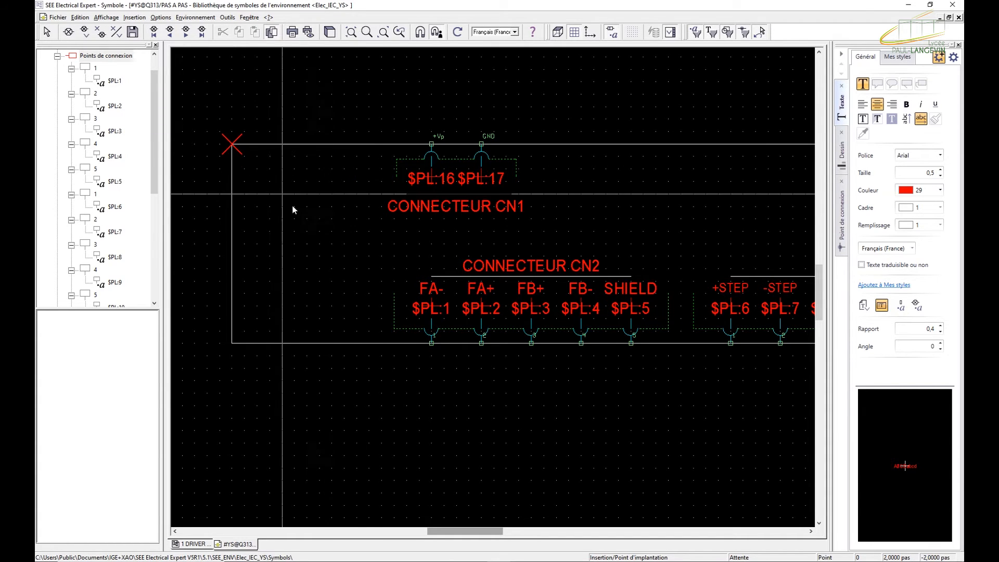
key(Escape)
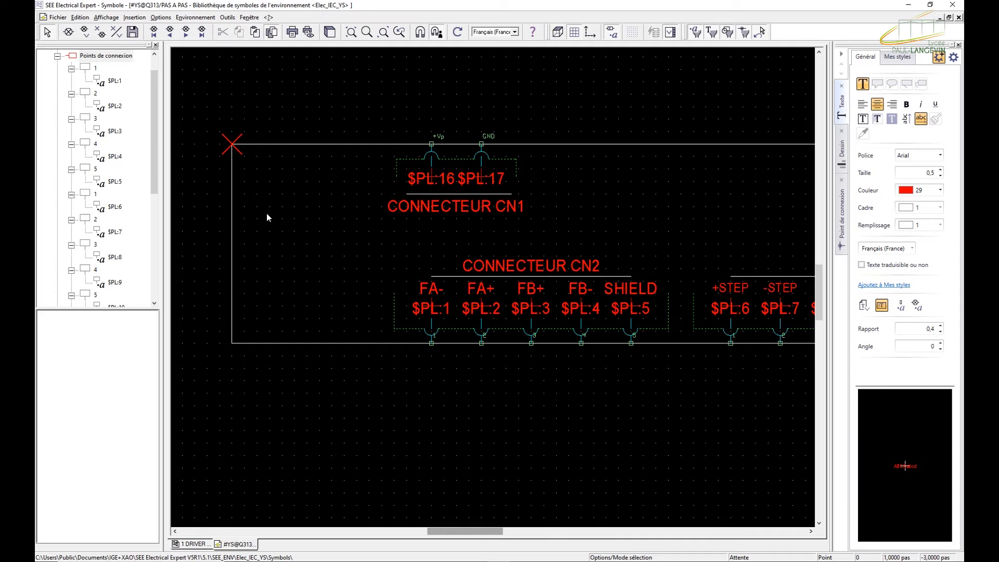
click(231, 218)
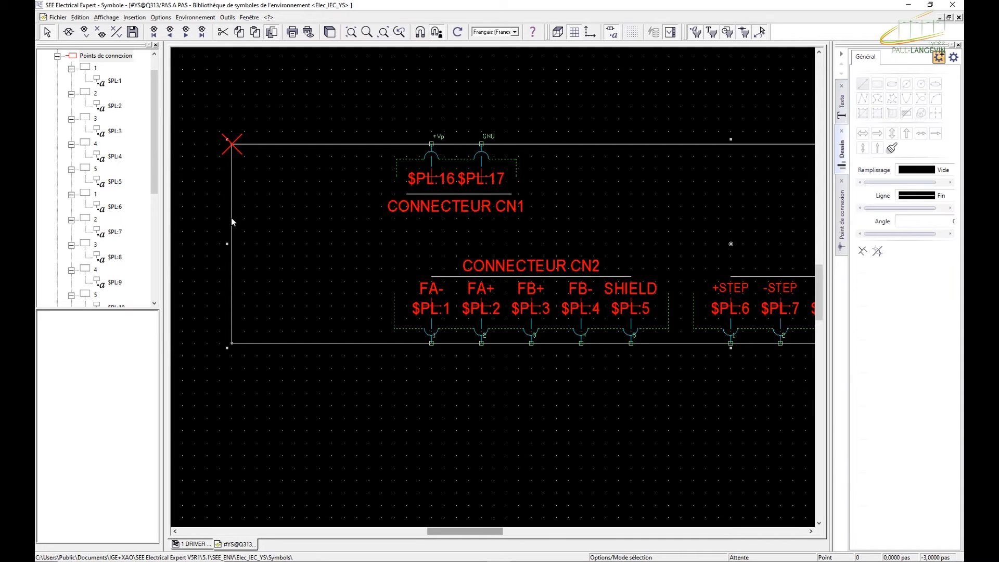
key(Escape)
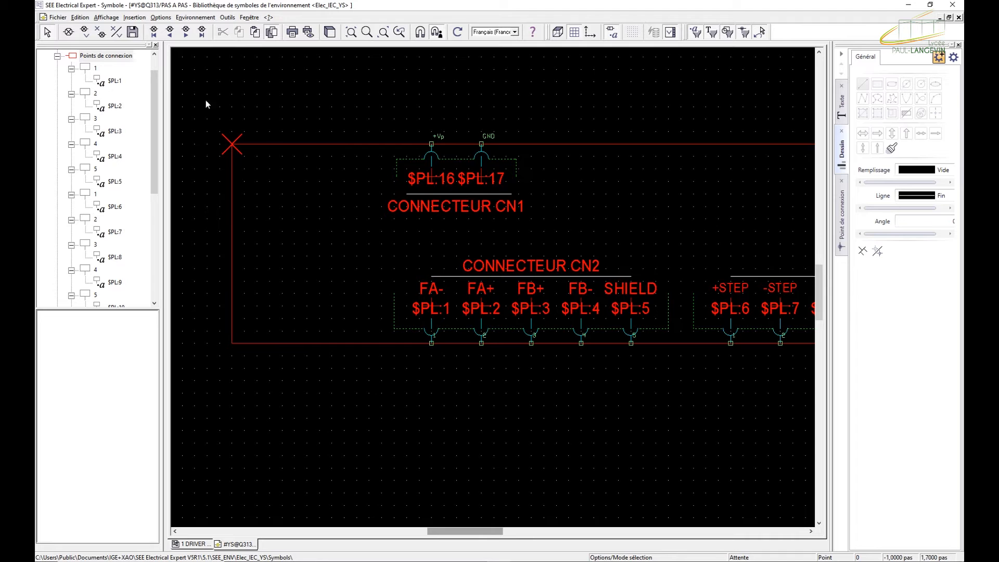
click(137, 17)
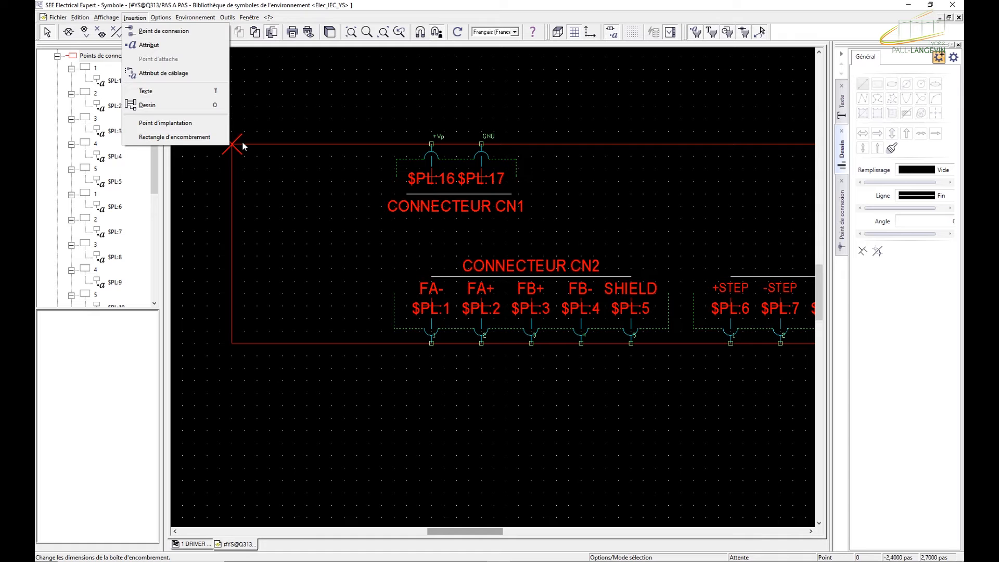
click(317, 119)
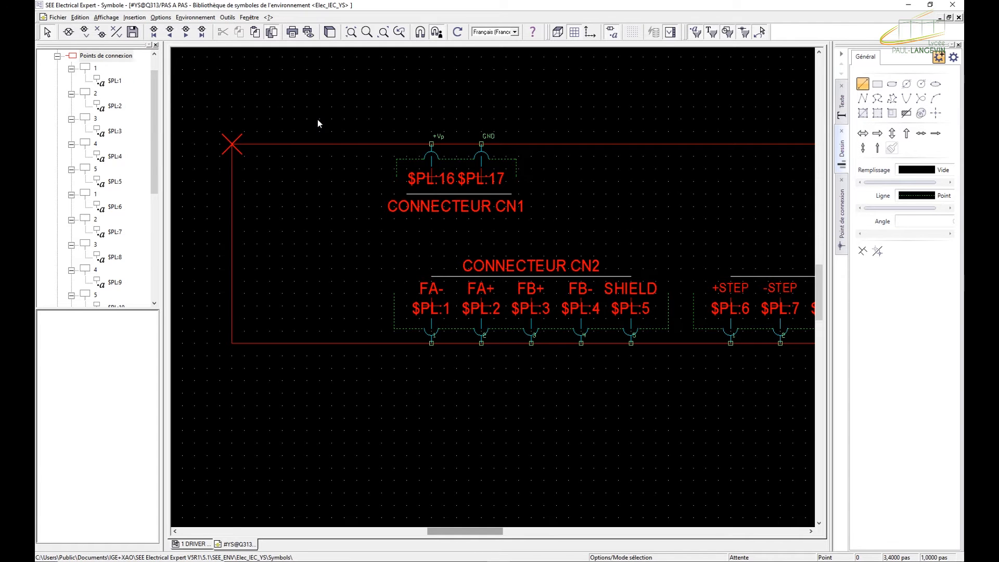
key(Escape)
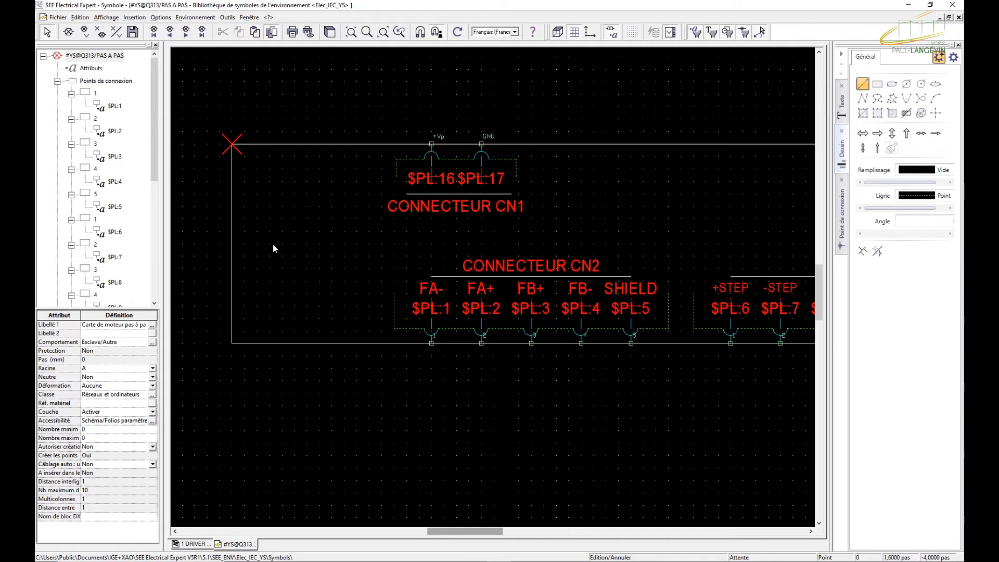
scroll(273, 244, down, 2)
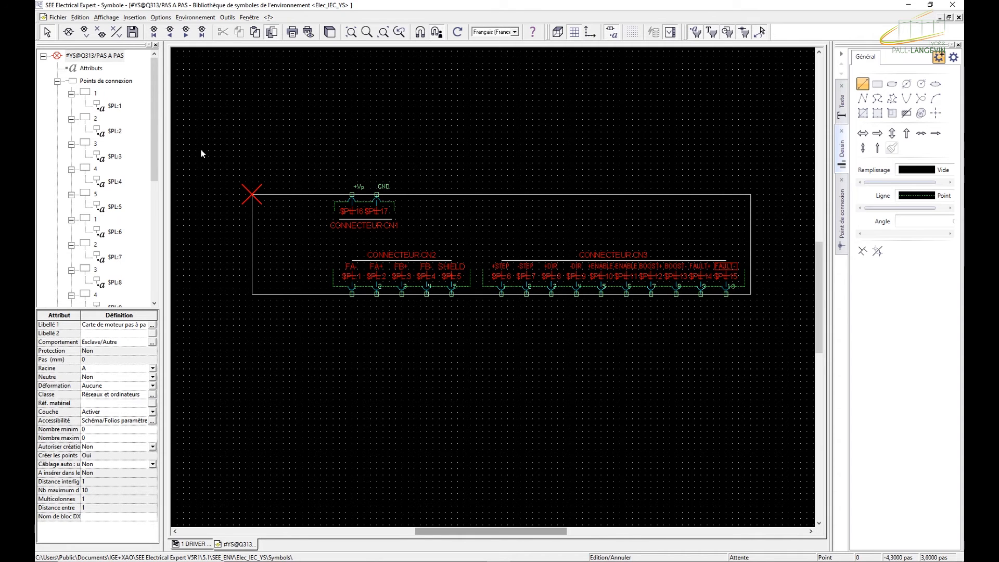
right_click(278, 233)
click(136, 18)
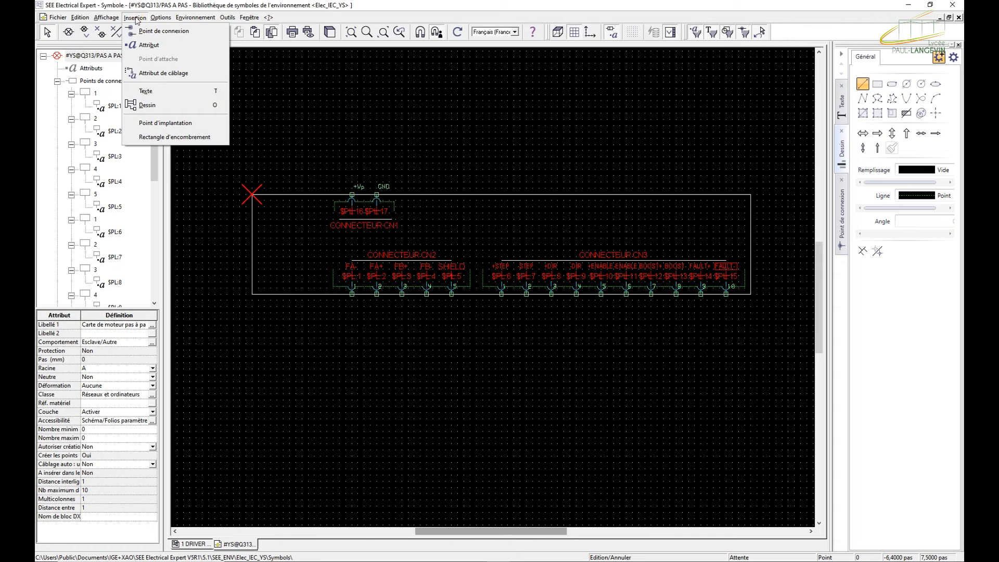
click(145, 46)
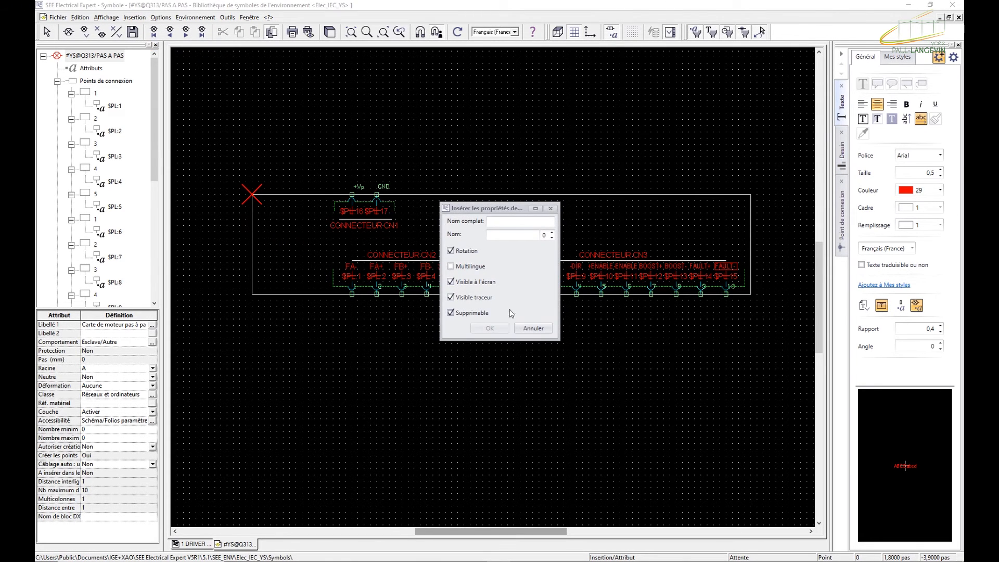
click(533, 327)
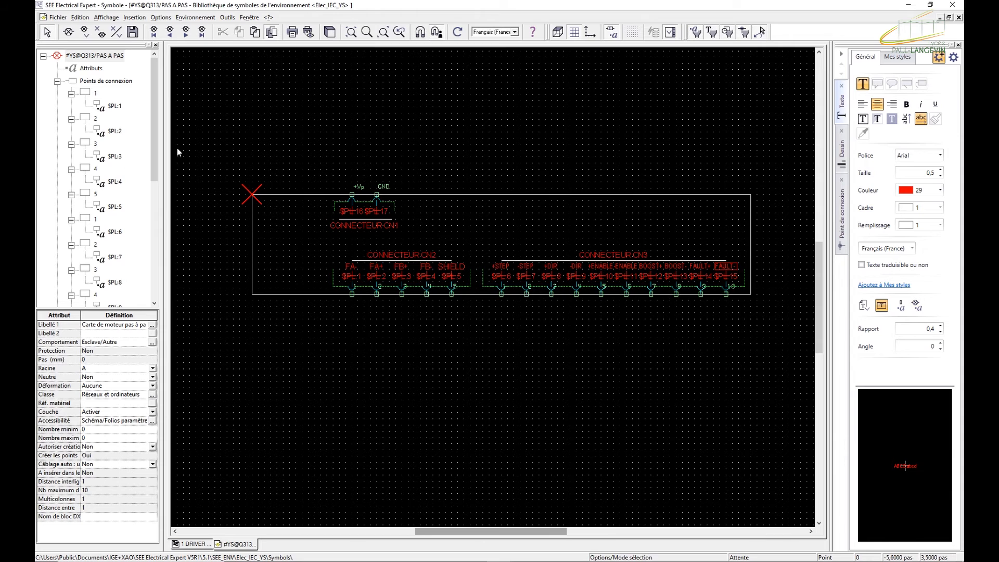
click(87, 69)
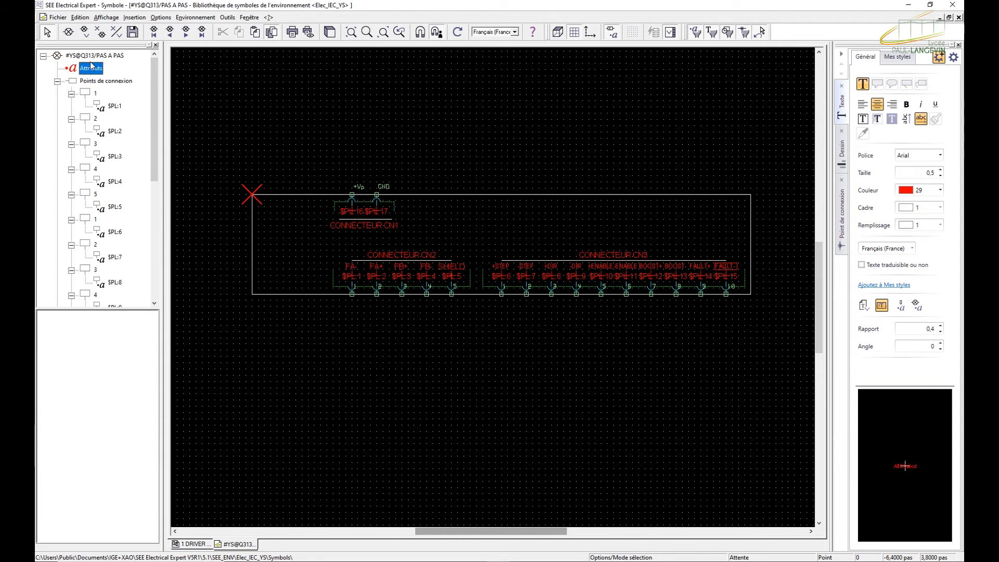
click(92, 56)
right_click(92, 58)
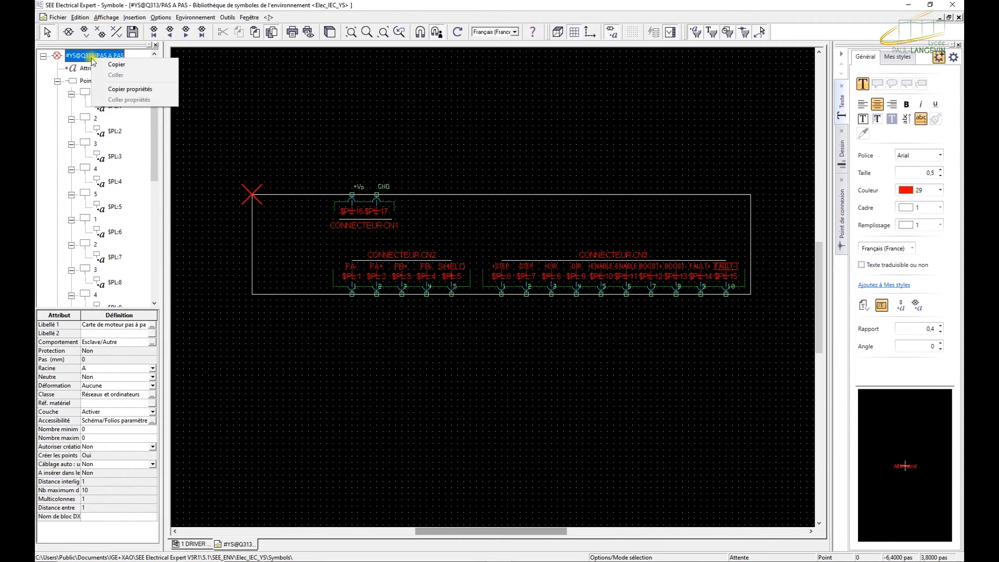
click(200, 85)
- Collapse the connection points in the symbol tree and place a new symbol attribute inside the outline at about X 1.6, Y -3.6
click(112, 81)
click(57, 82)
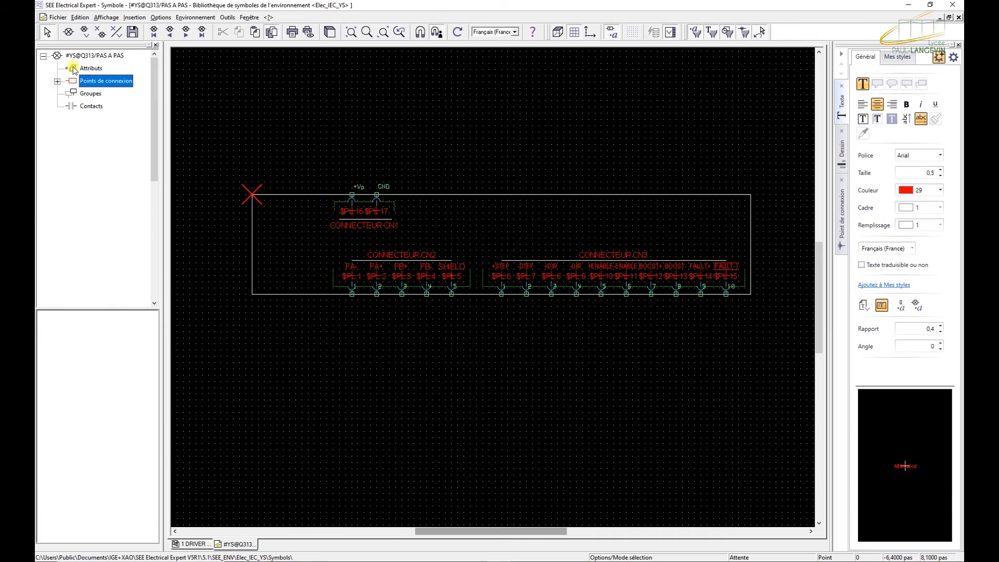
click(88, 68)
right_click(82, 72)
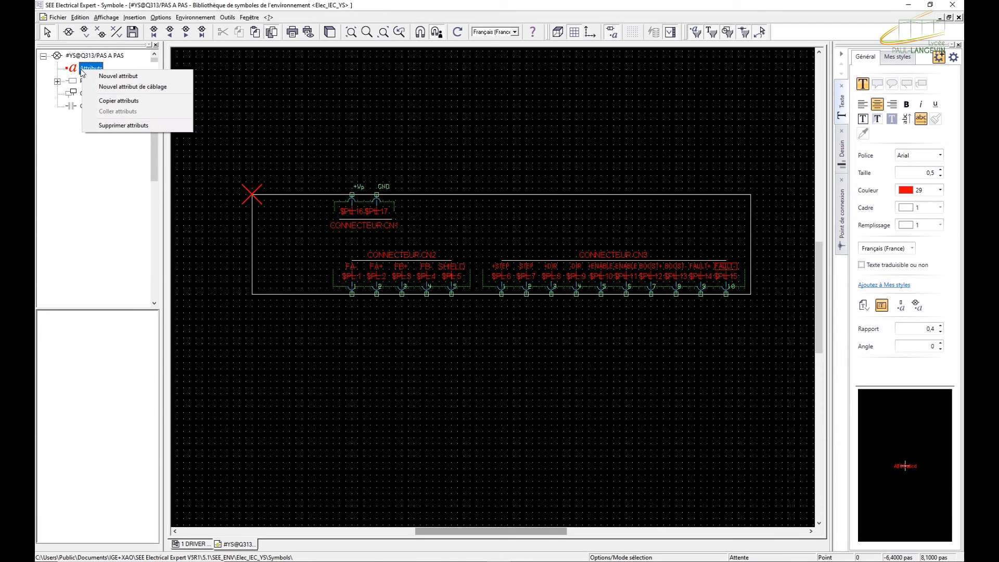
click(84, 69)
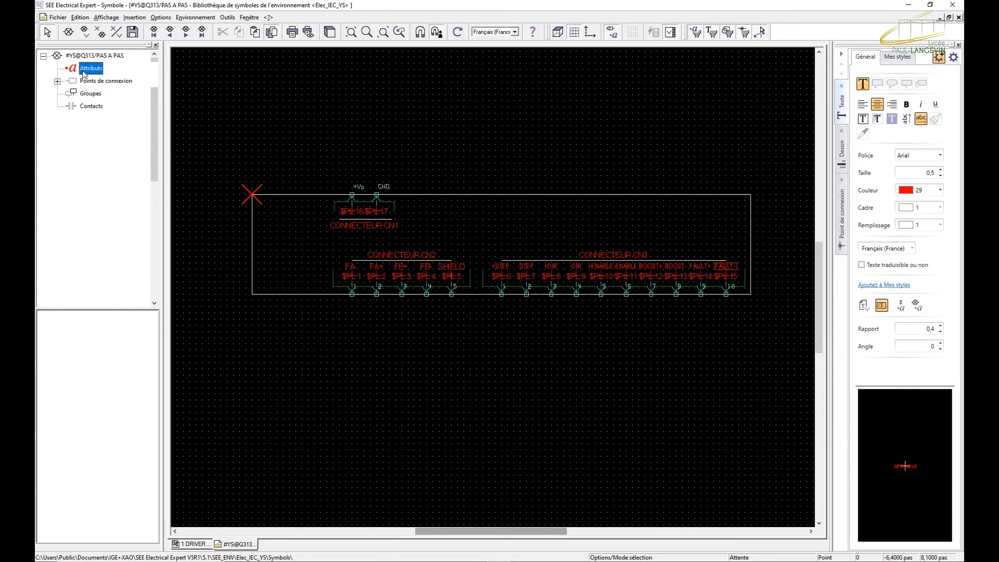
right_click(81, 73)
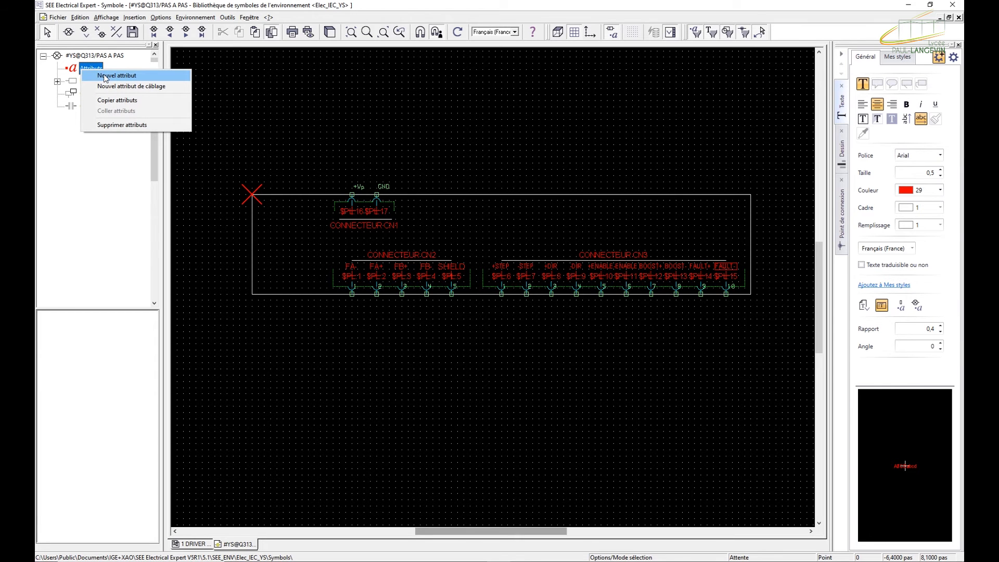
click(104, 76)
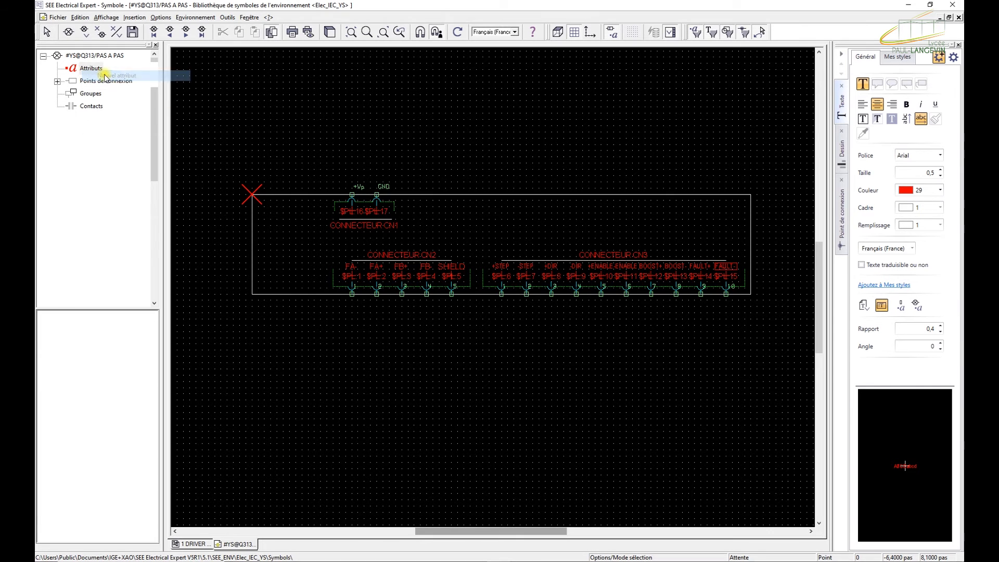
click(272, 239)
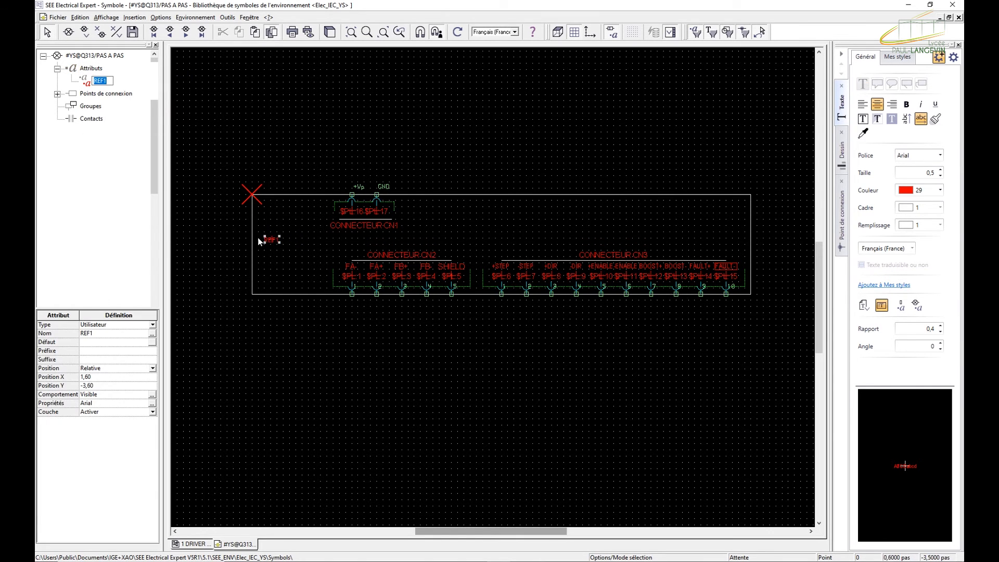
click(276, 210)
click(271, 240)
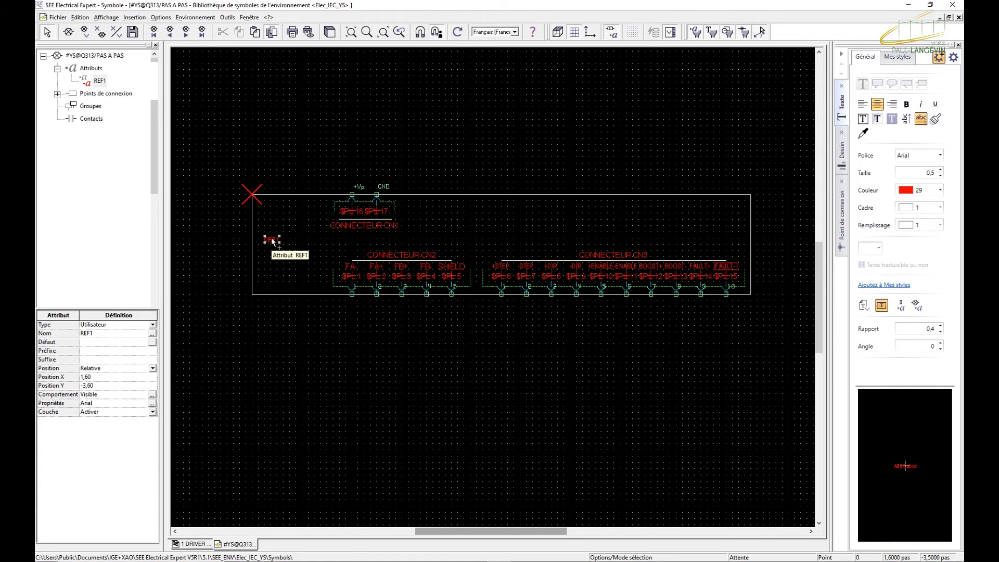
scroll(273, 240, up, 2)
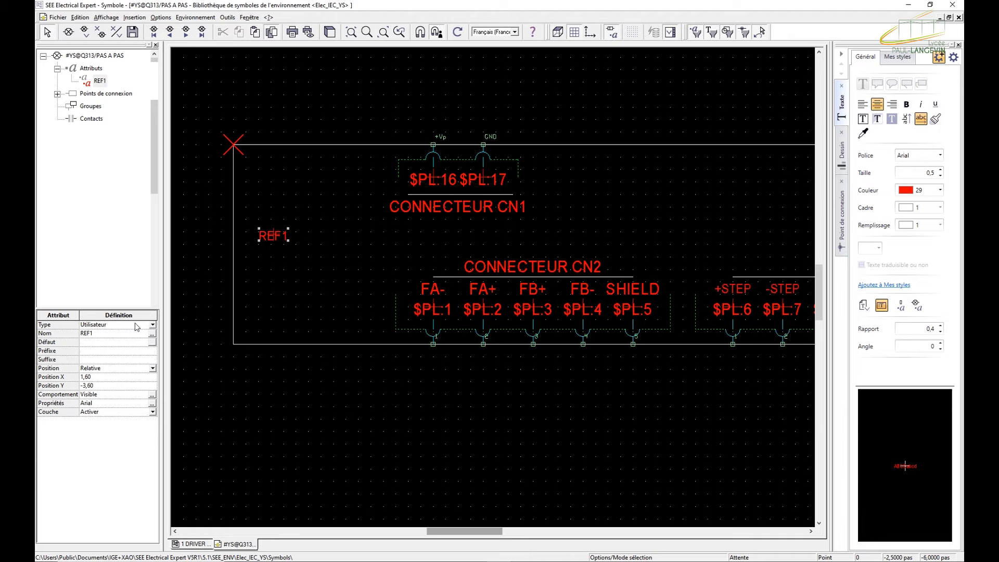
click(152, 325)
click(134, 335)
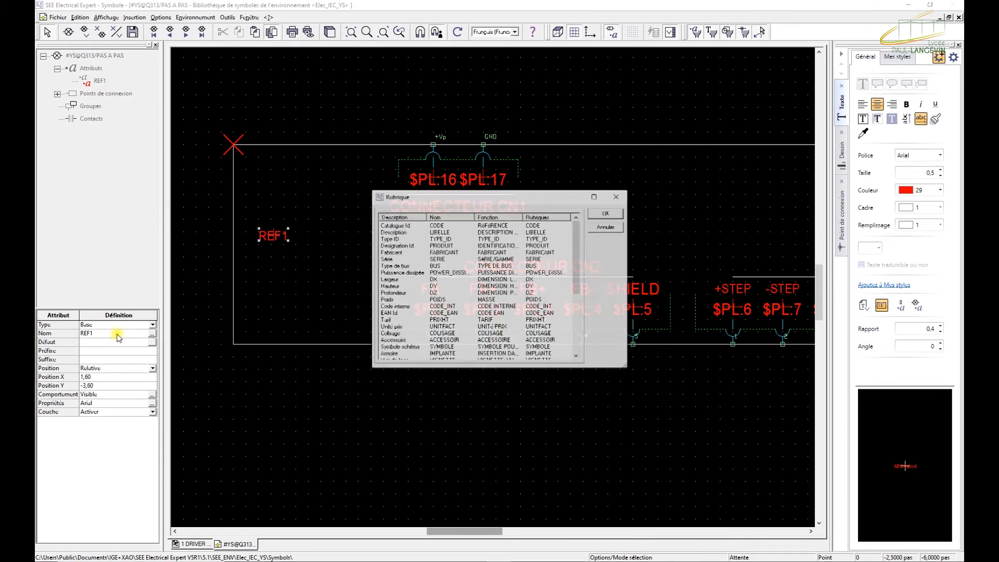
click(606, 227)
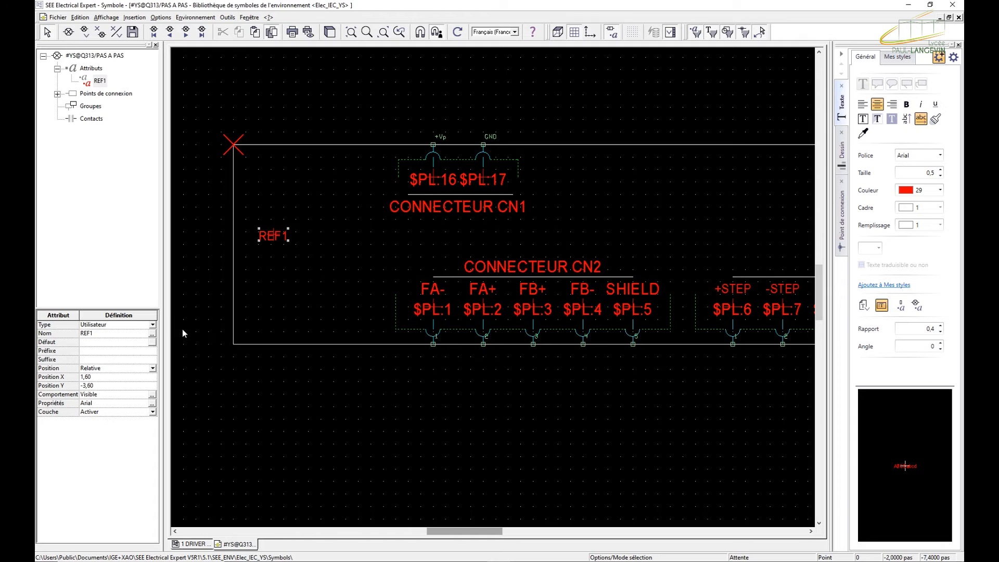
- Make the new attribute a Métacommande attribute named $LOCALISATION and shift it slightly right to X 2.10
click(151, 325)
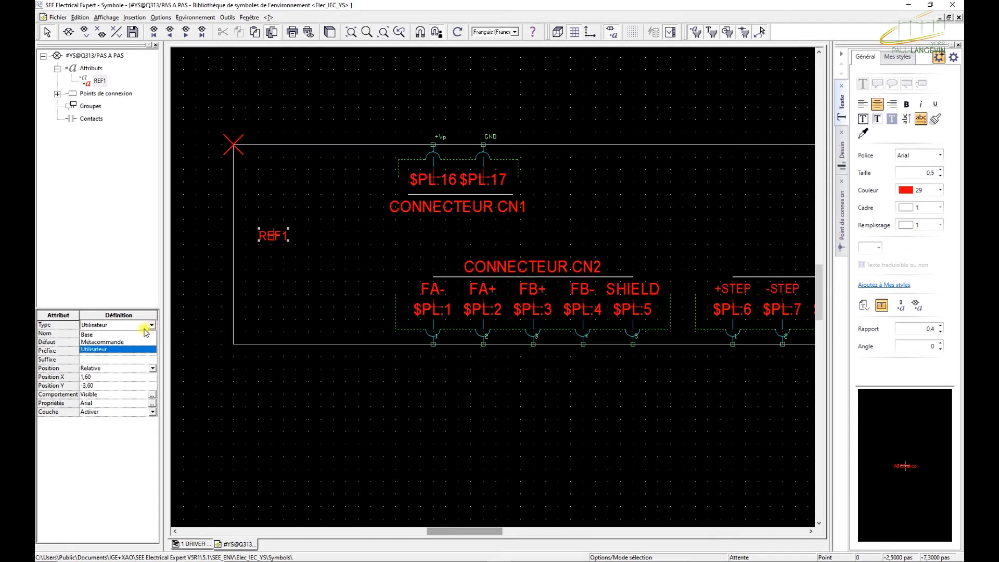
click(103, 342)
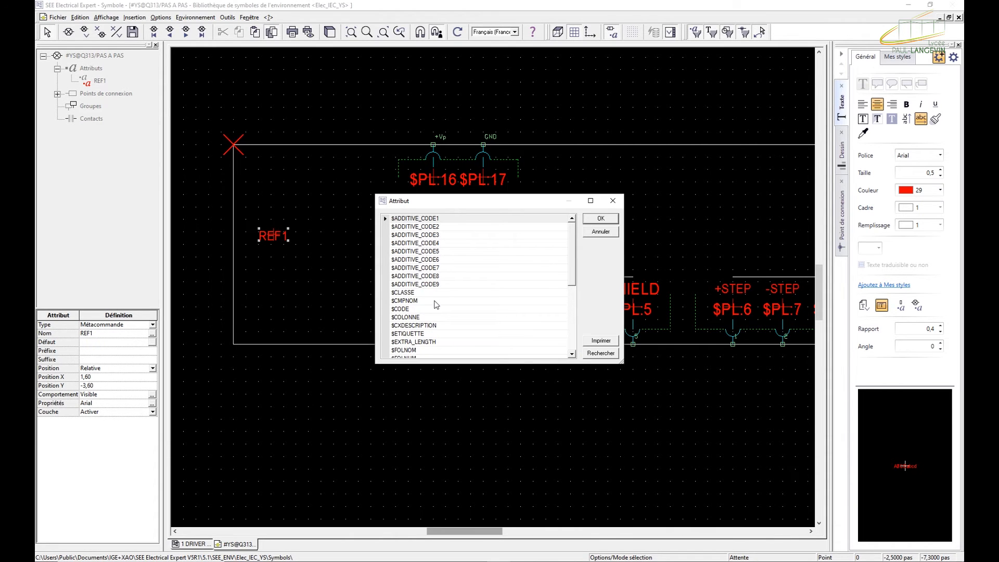
scroll(436, 305, down, 1)
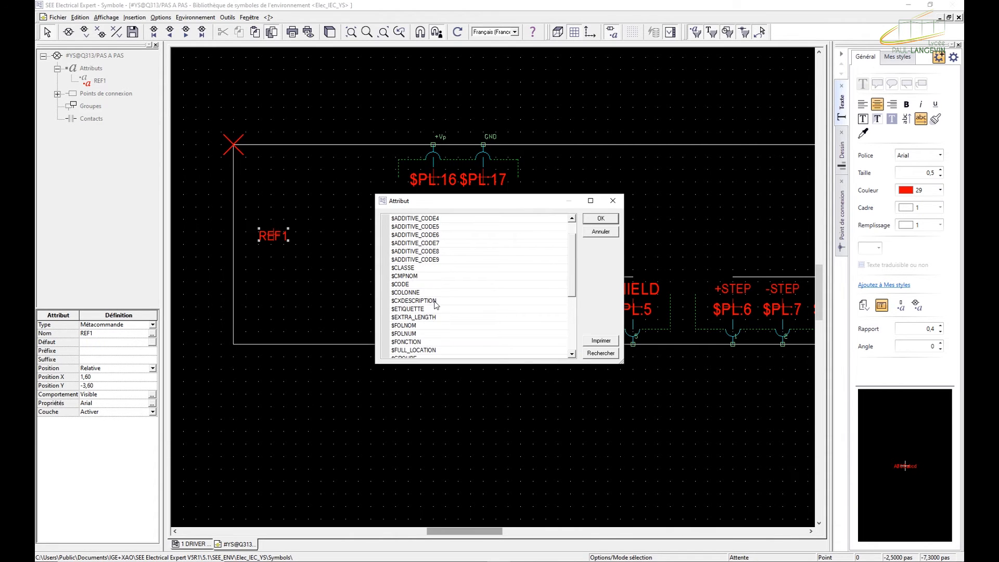
scroll(422, 319, down, 1)
scroll(417, 321, down, 2)
double_click(416, 326)
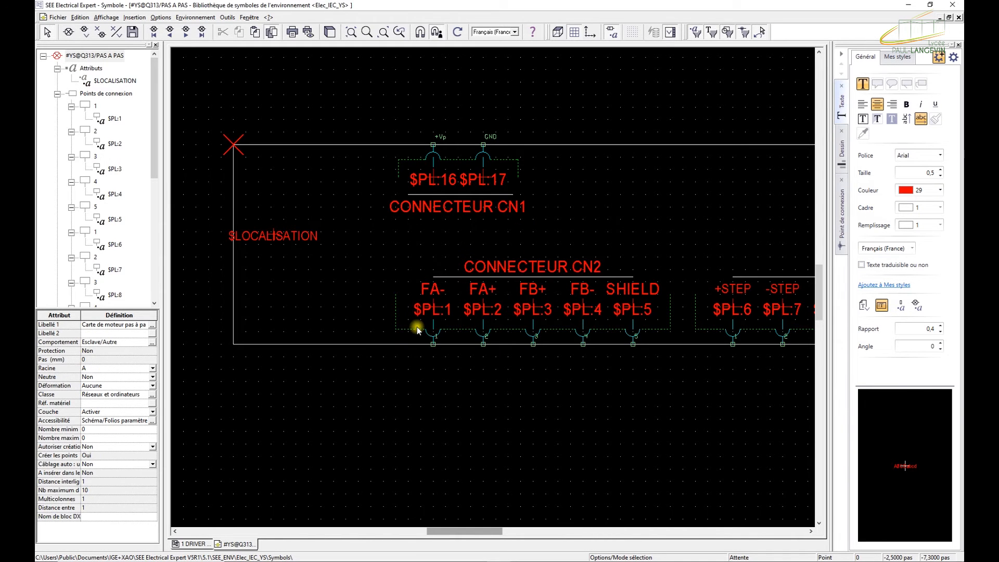
drag(274, 236, 285, 236)
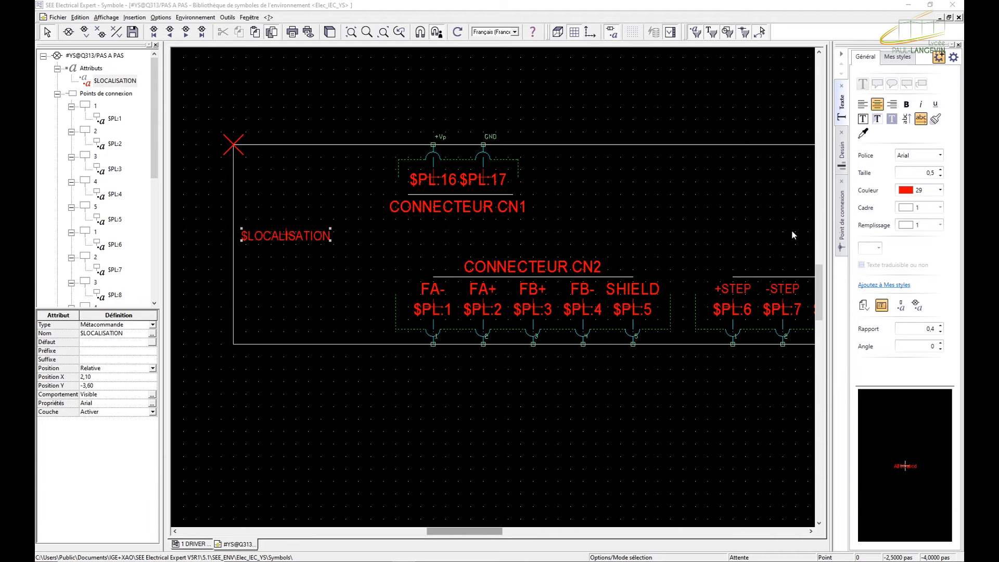
- Set the $LOCALISATION attribute's colour to green 21 and its text size to 0.7
click(927, 191)
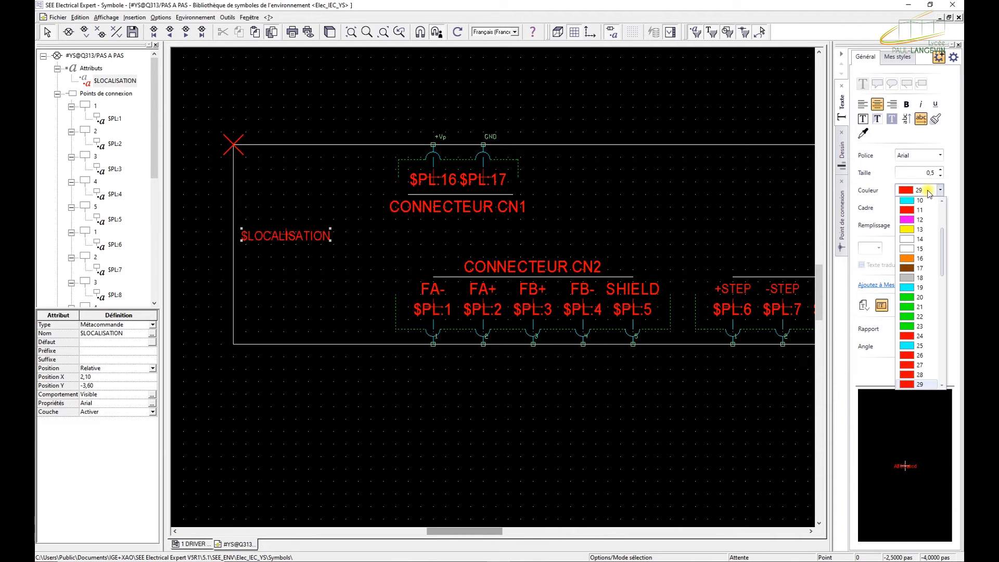
click(915, 307)
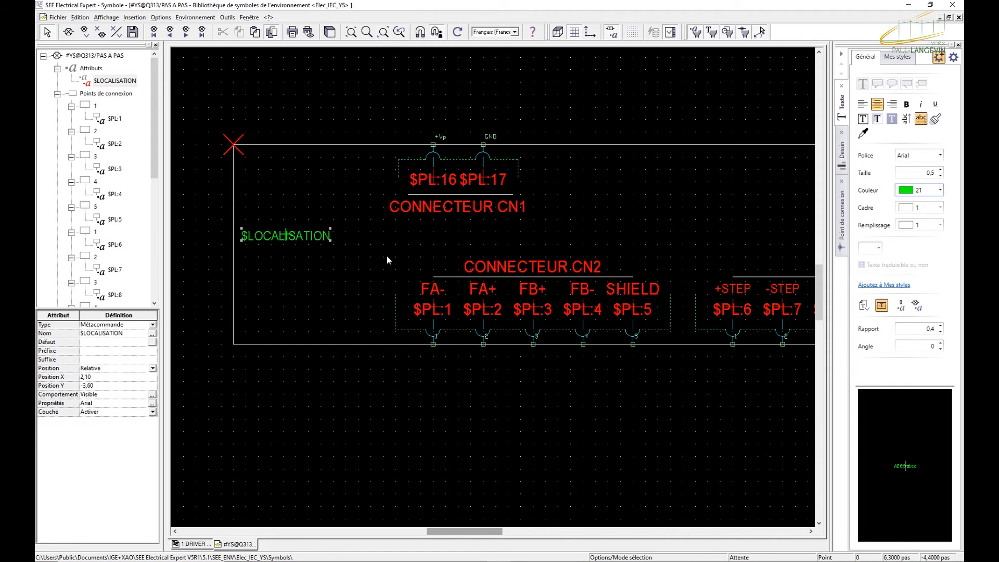
click(940, 176)
text(7)
key(Return)
- Left-align the $LOCALISATION attribute and move it just inside the outline's left edge, at about X 0.3, Y -3.2
drag(291, 240, 300, 237)
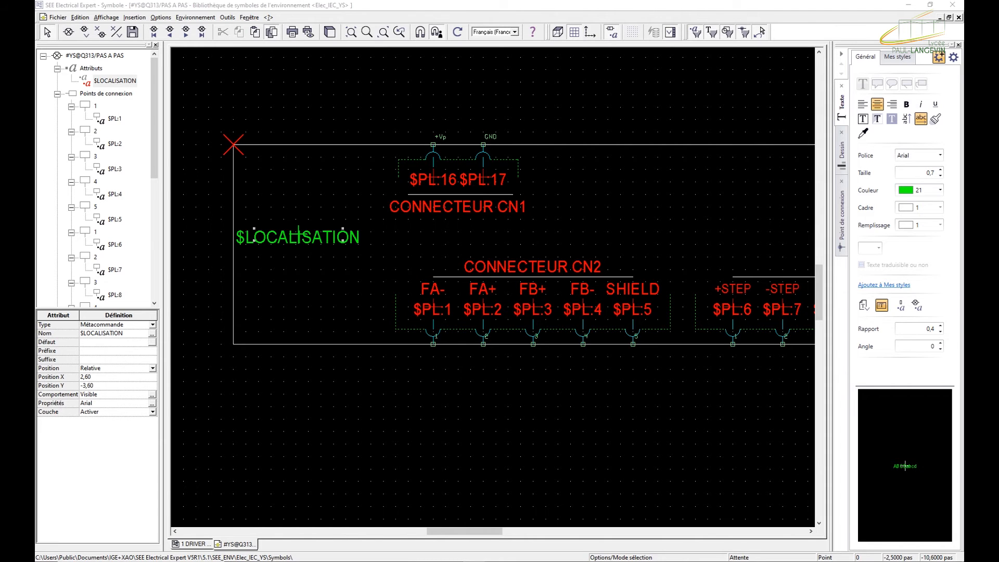
click(307, 238)
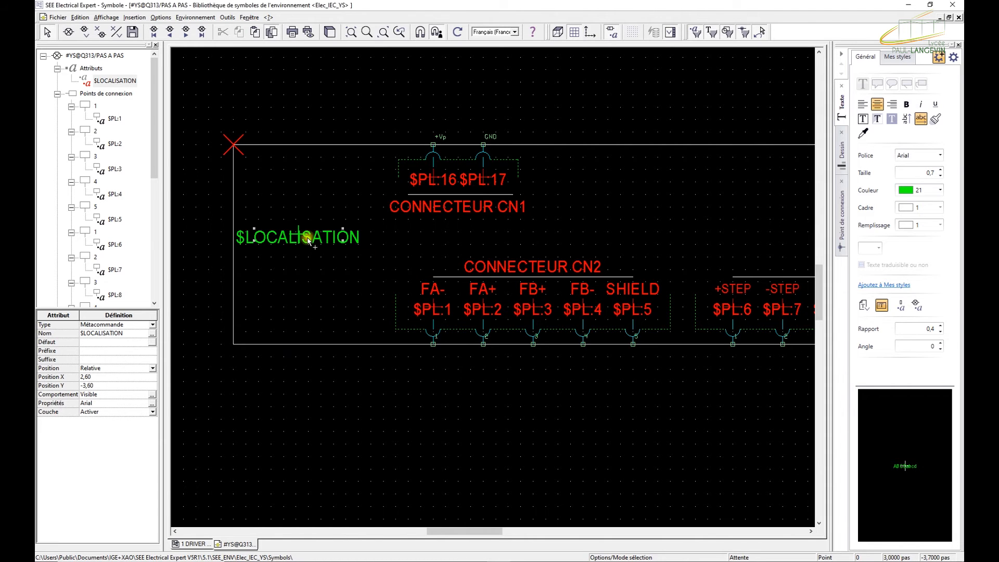
click(862, 104)
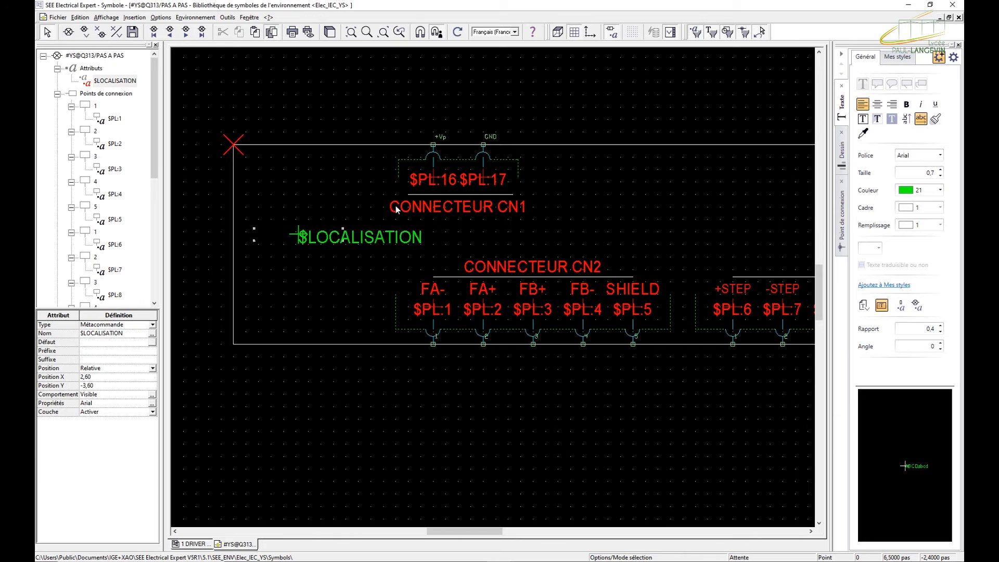
drag(304, 235, 264, 229)
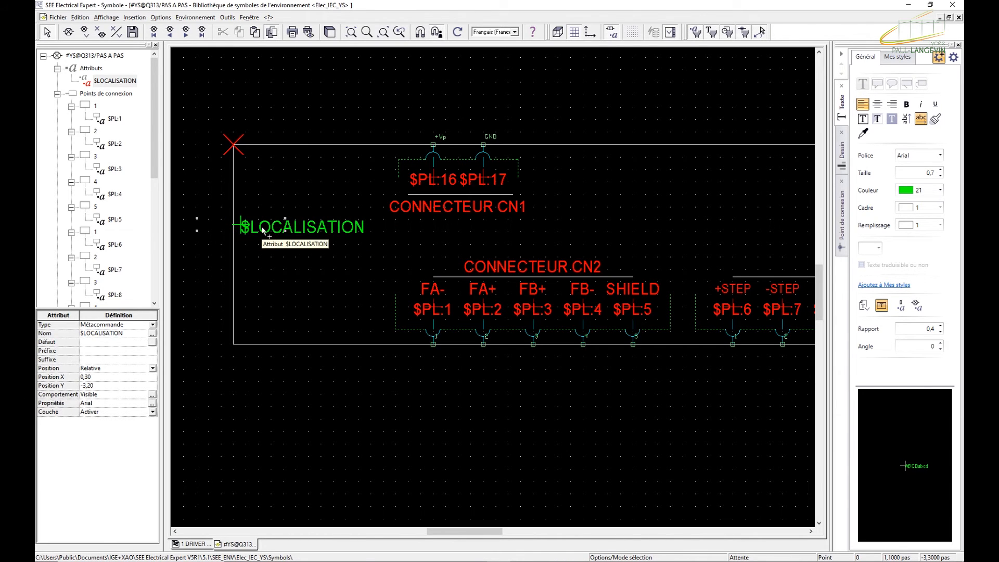
click(285, 256)
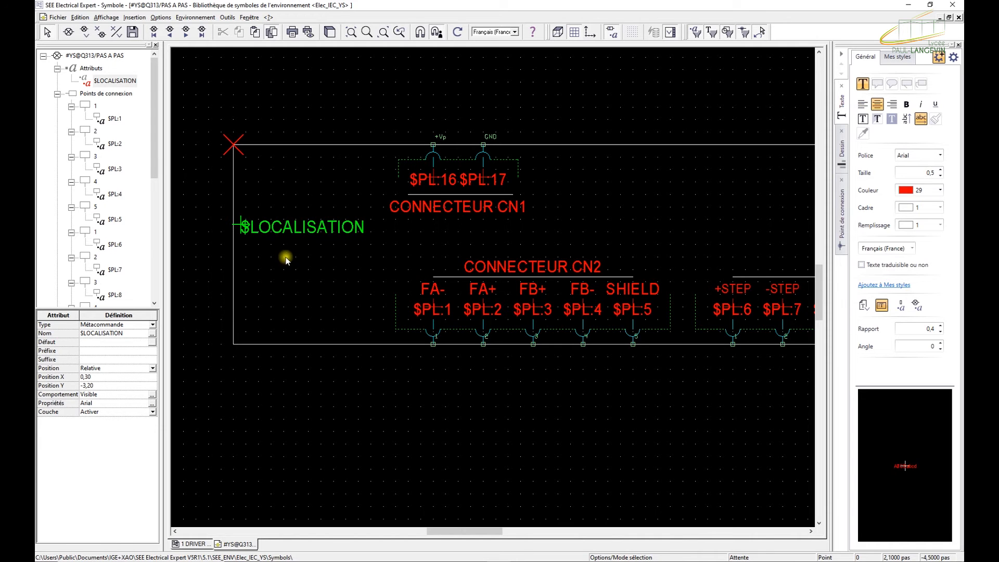
- Add a new Métacommande attribute named $ETIQUETTE just below $LOCALISATION, at about X 0.4, Y -4.3
right_click(98, 69)
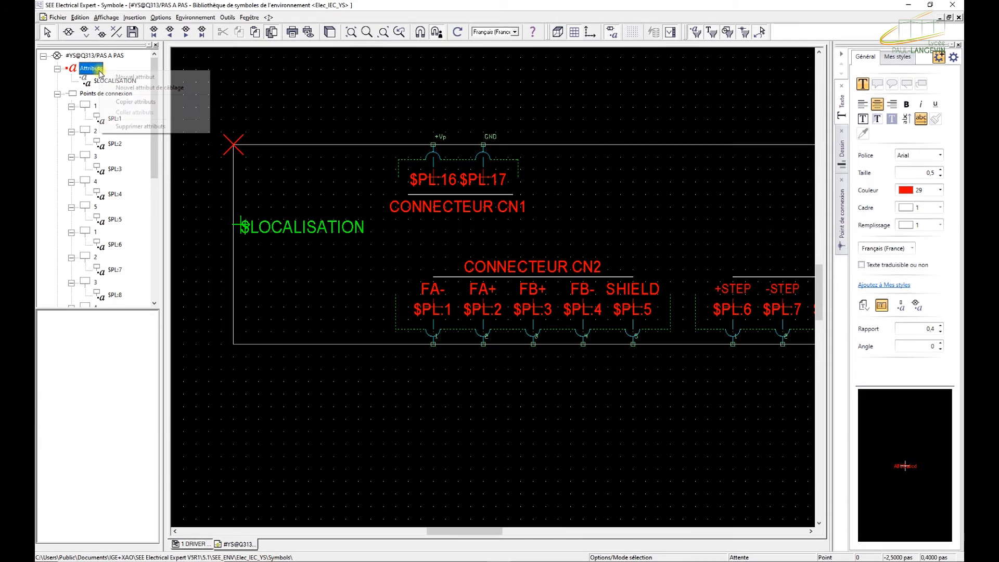
click(123, 77)
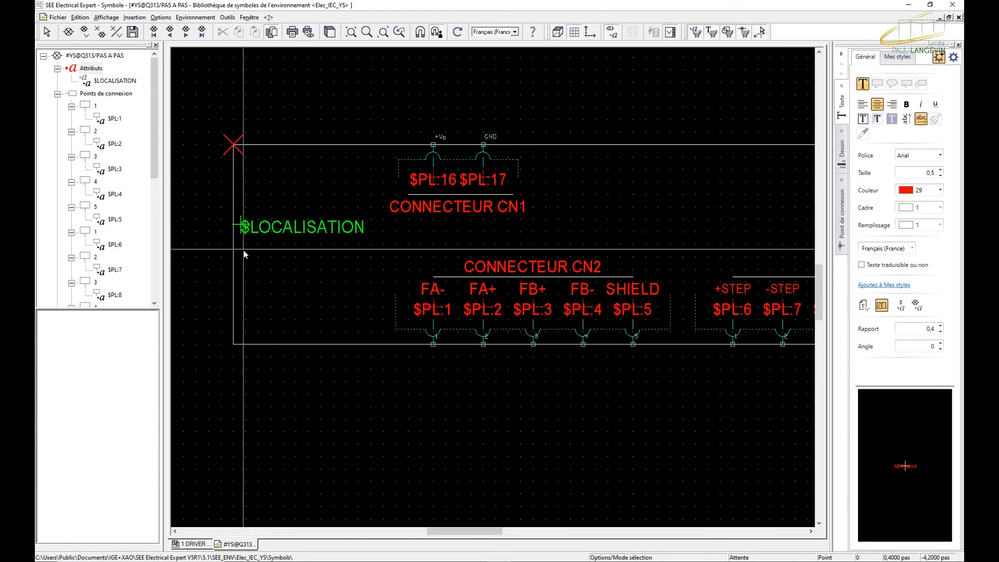
click(258, 248)
click(152, 325)
click(132, 342)
click(409, 309)
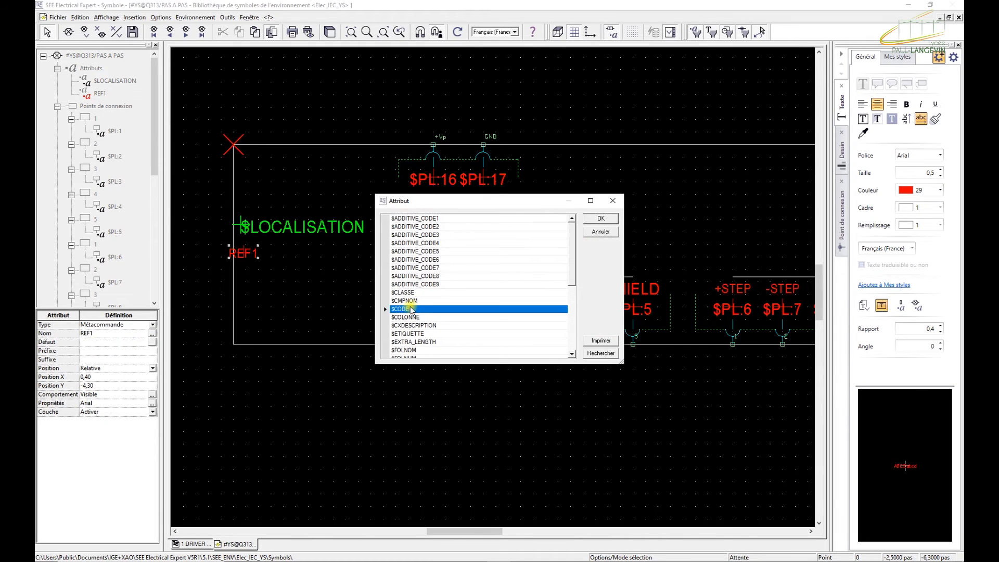
double_click(409, 333)
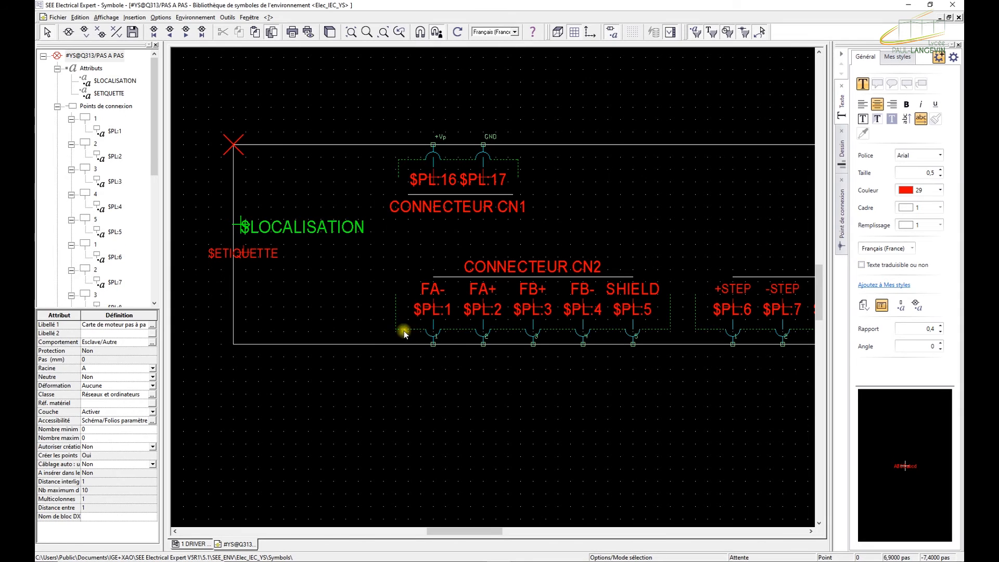
- Copy the text properties of $LOCALISATION onto $ETIQUETTE and position it directly underneath, at about X 0.2, Y -4.1
click(255, 255)
drag(255, 255, 285, 252)
click(279, 224)
right_click(280, 225)
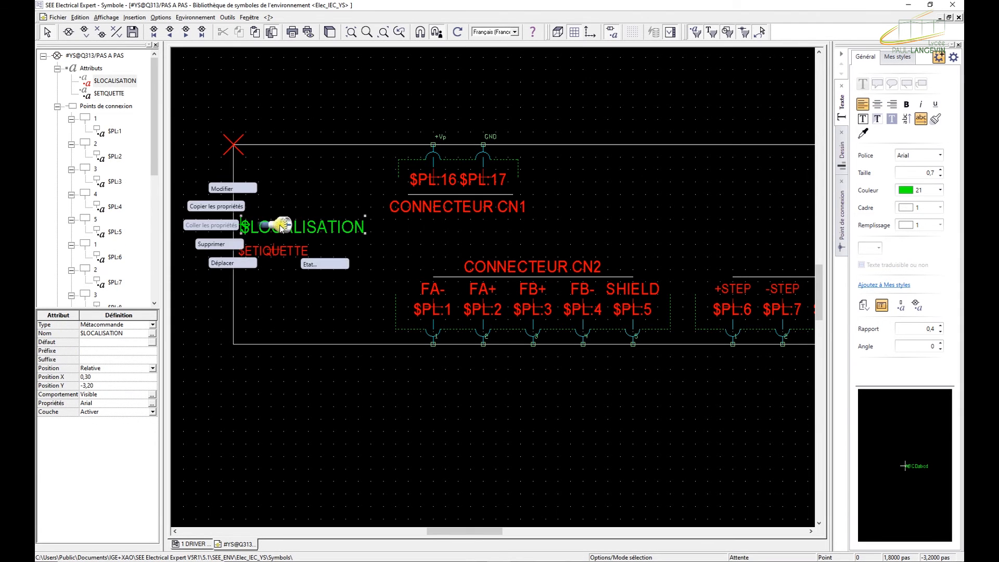
click(224, 206)
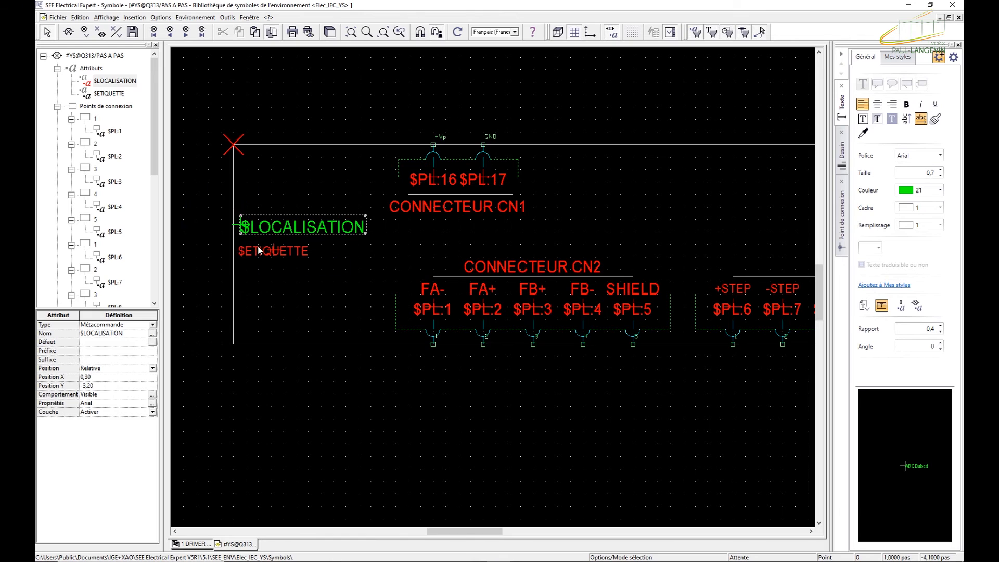
click(261, 250)
right_click(260, 248)
click(205, 248)
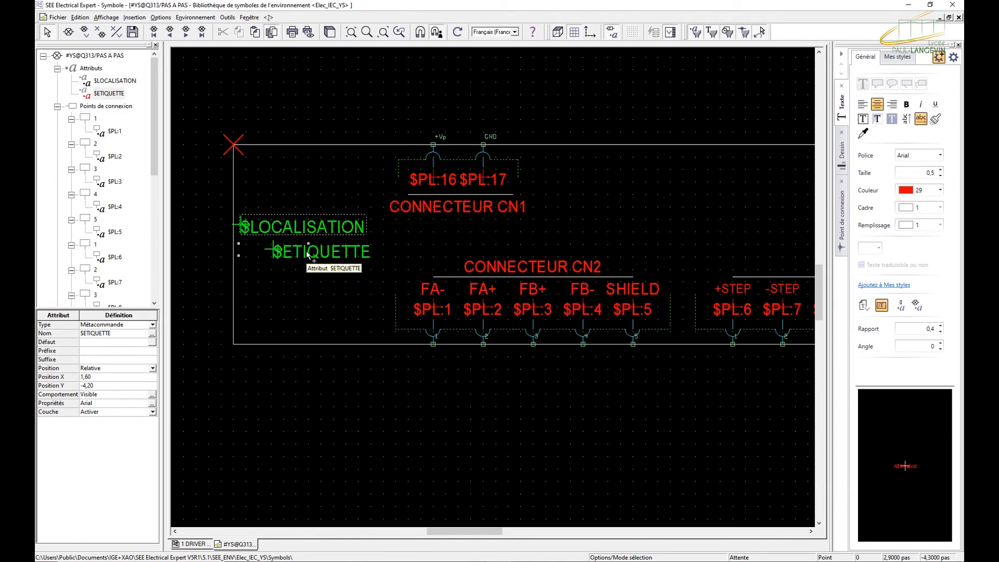
drag(307, 254, 271, 251)
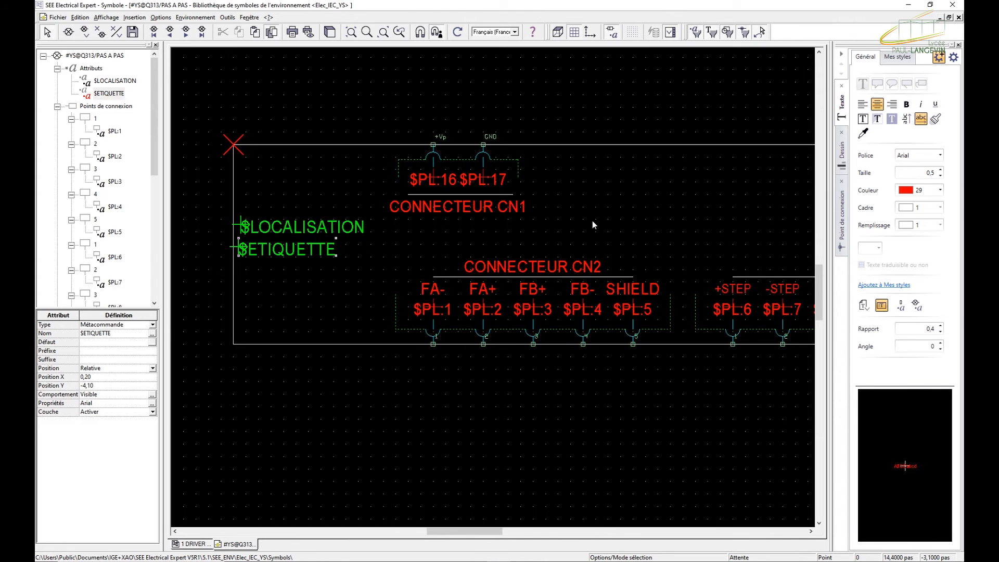
- Set the $ETIQUETTE attribute's text size to 0.8 and align it under $LOCALISATION at X 0.30
click(308, 225)
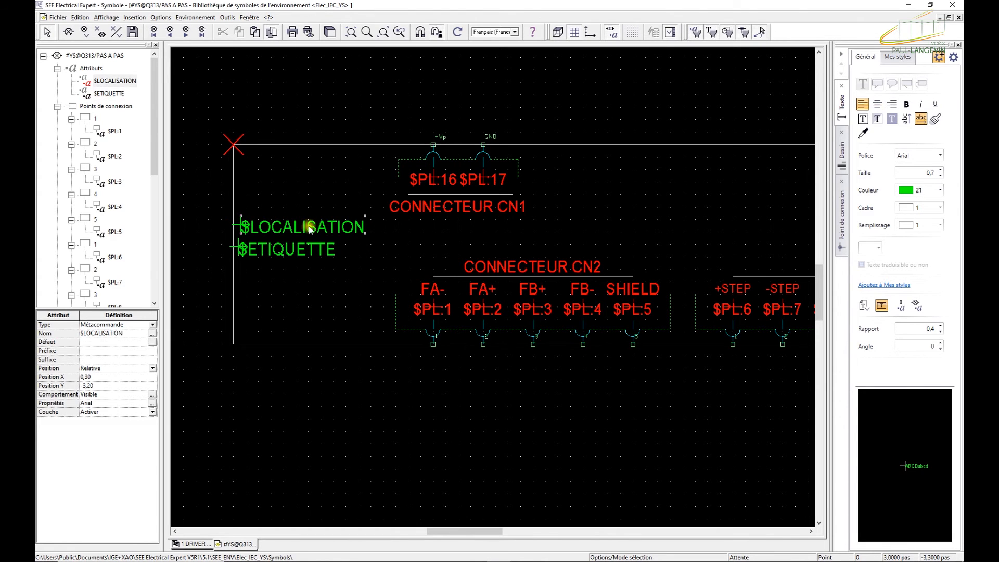
click(314, 245)
drag(924, 172, 955, 178)
text(0,)
text(5)
click(328, 274)
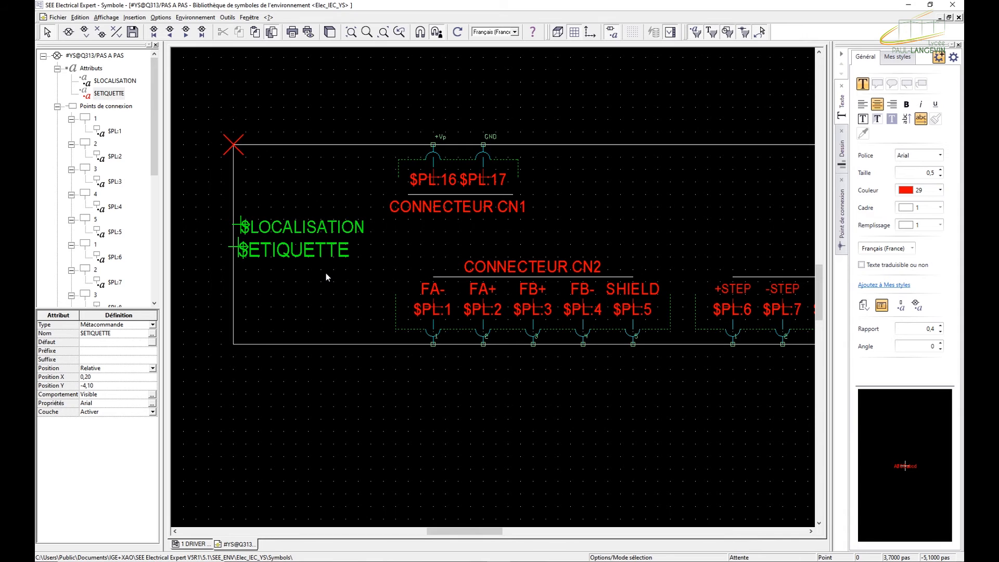
drag(265, 251, 268, 251)
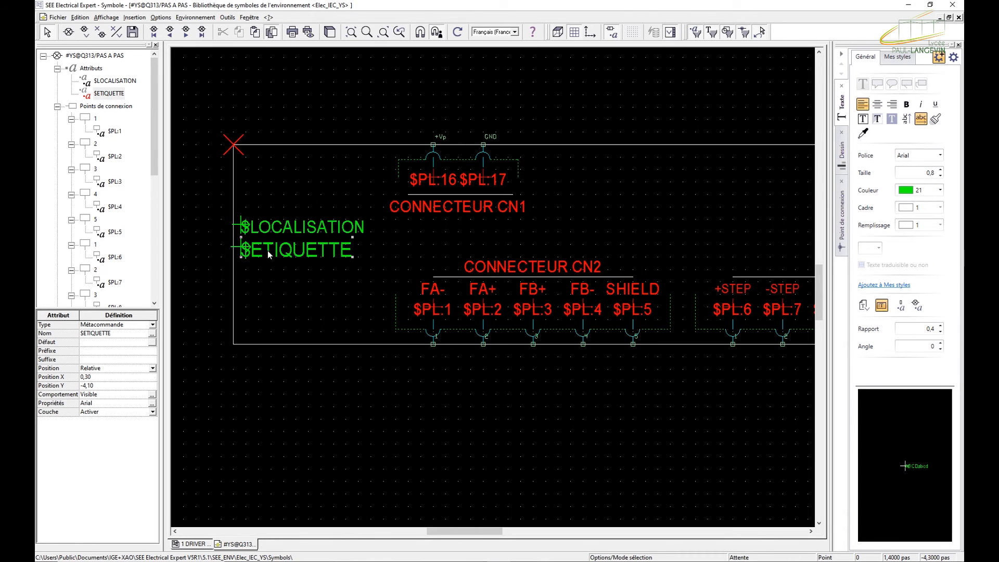
- Place another new symbol attribute below $ETIQUETTE, at about X 2.0, Y -5.2, keeping its default name
right_click(98, 68)
click(130, 77)
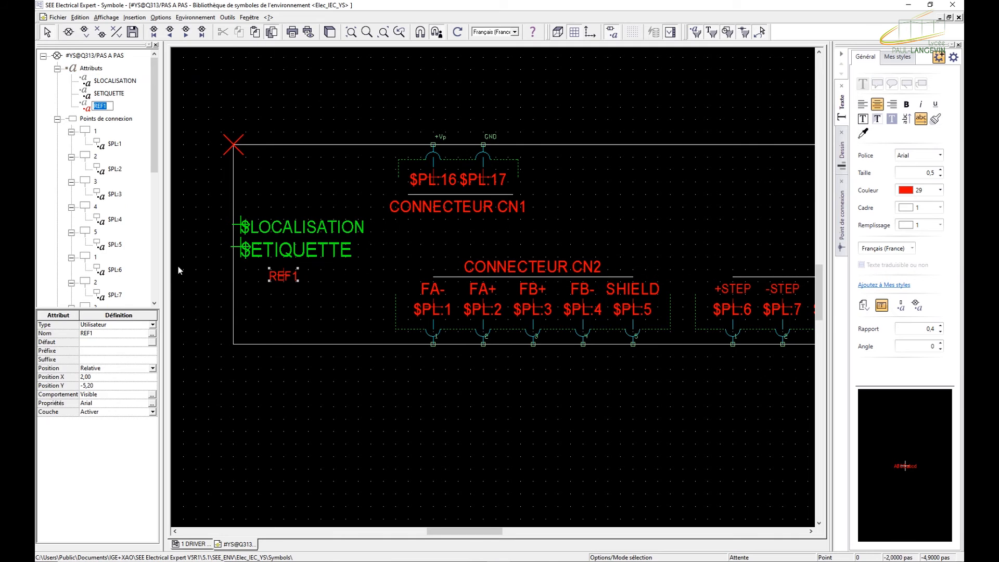
key(Return)
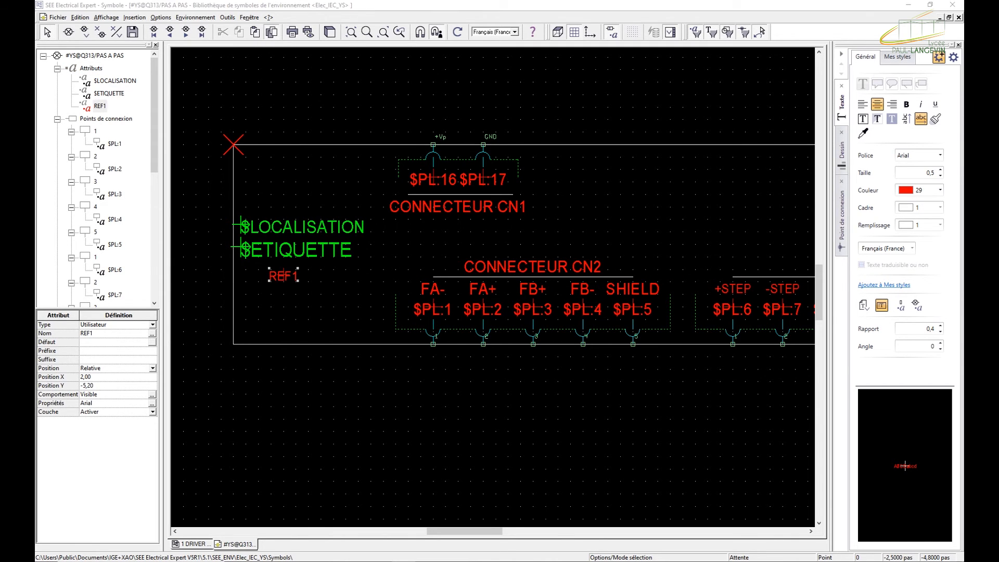
click(151, 324)
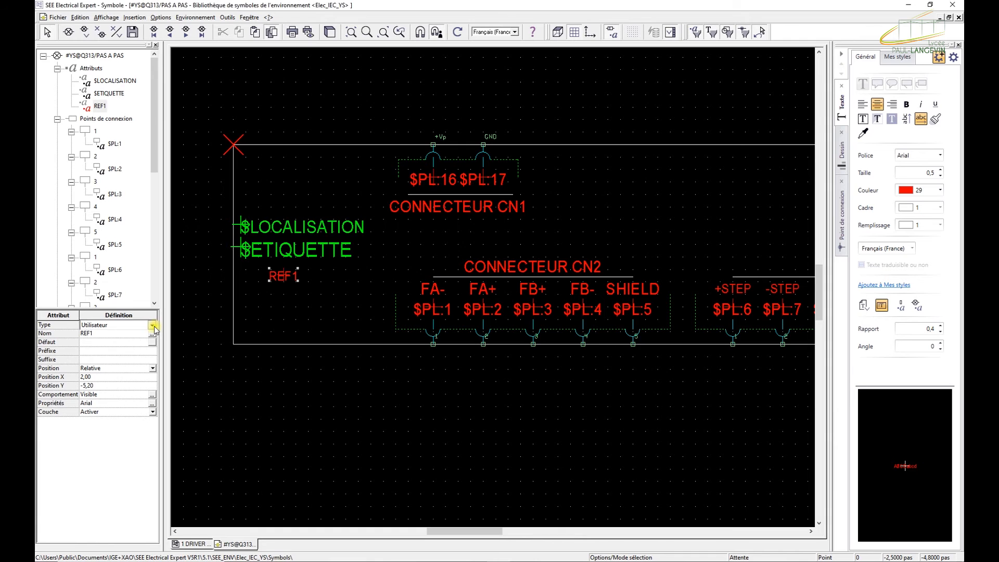
click(133, 343)
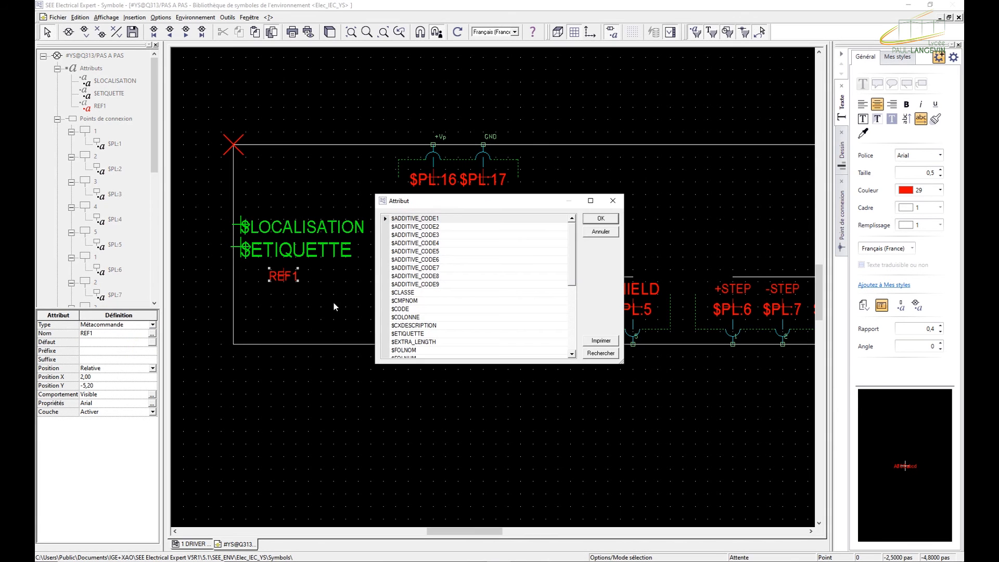
click(417, 300)
scroll(418, 300, down, 1)
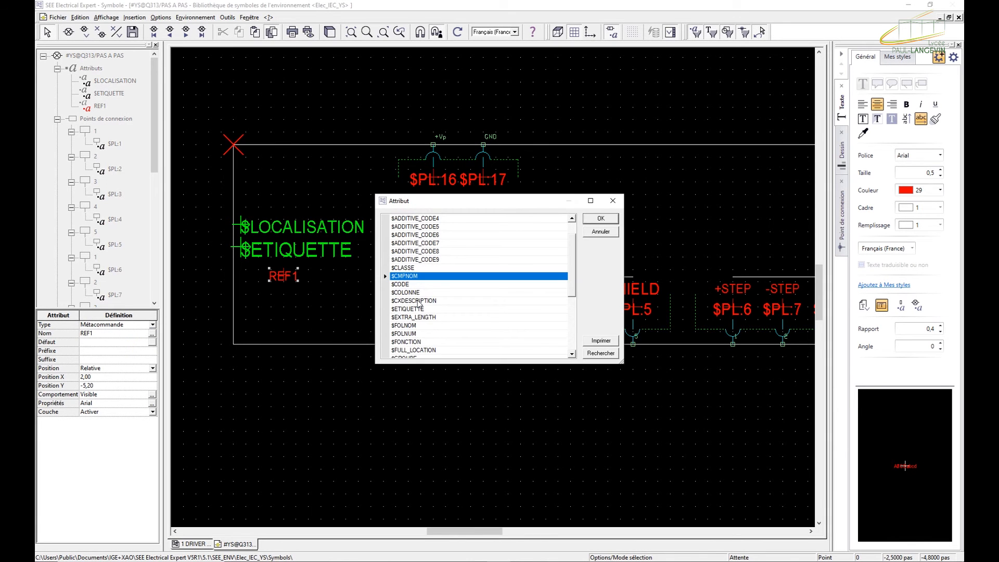
scroll(418, 304, down, 1)
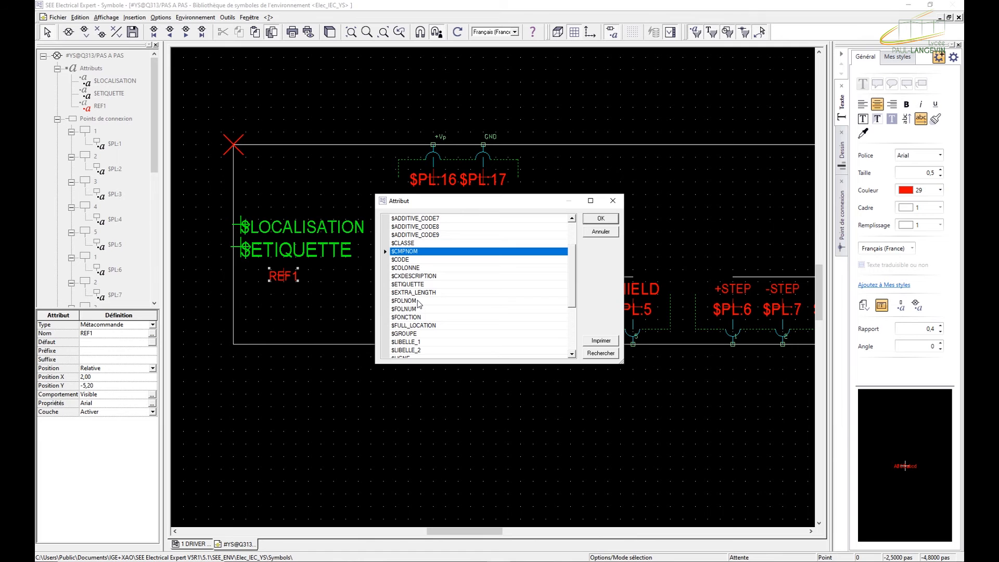
scroll(419, 303, down, 1)
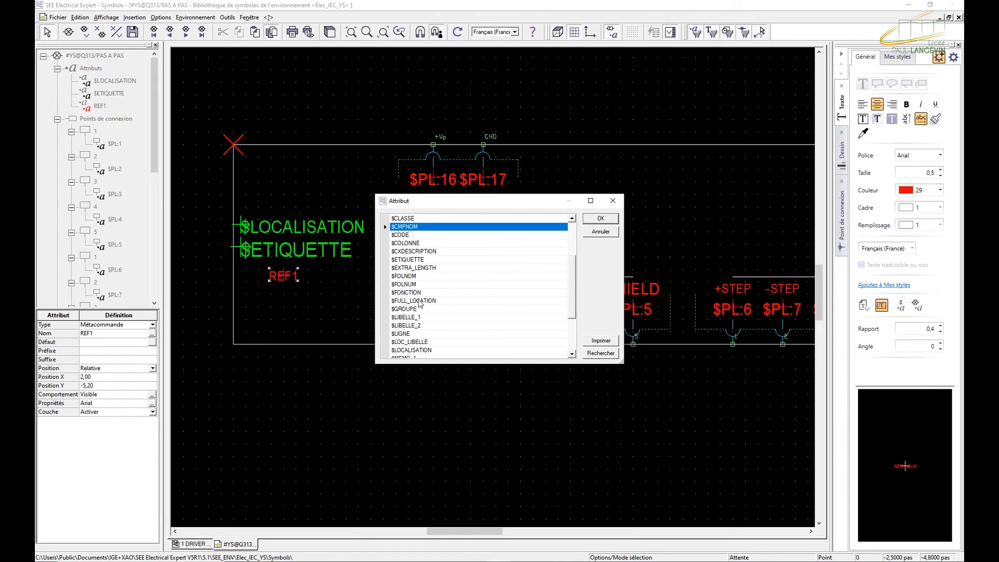
click(599, 219)
double_click(288, 279)
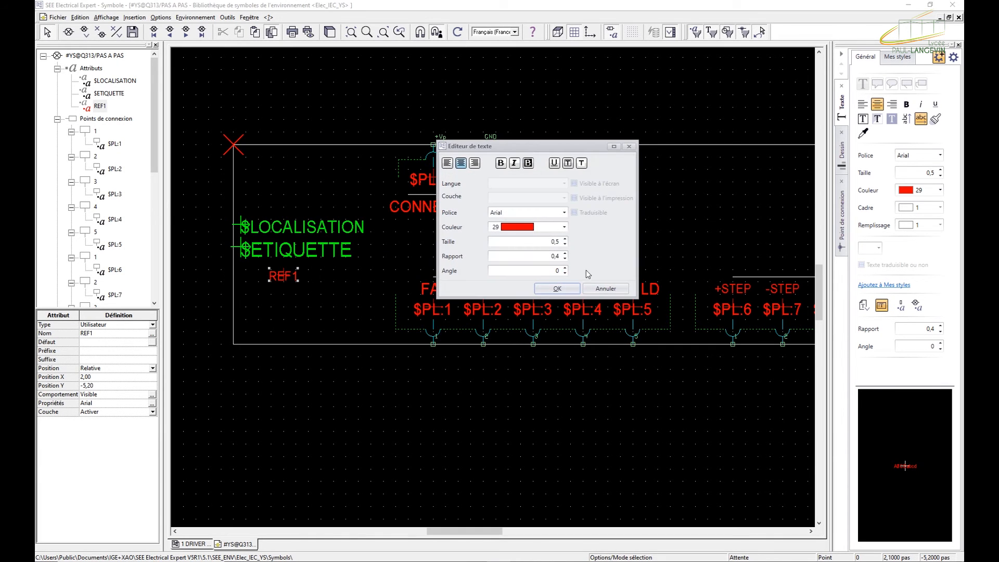
click(586, 287)
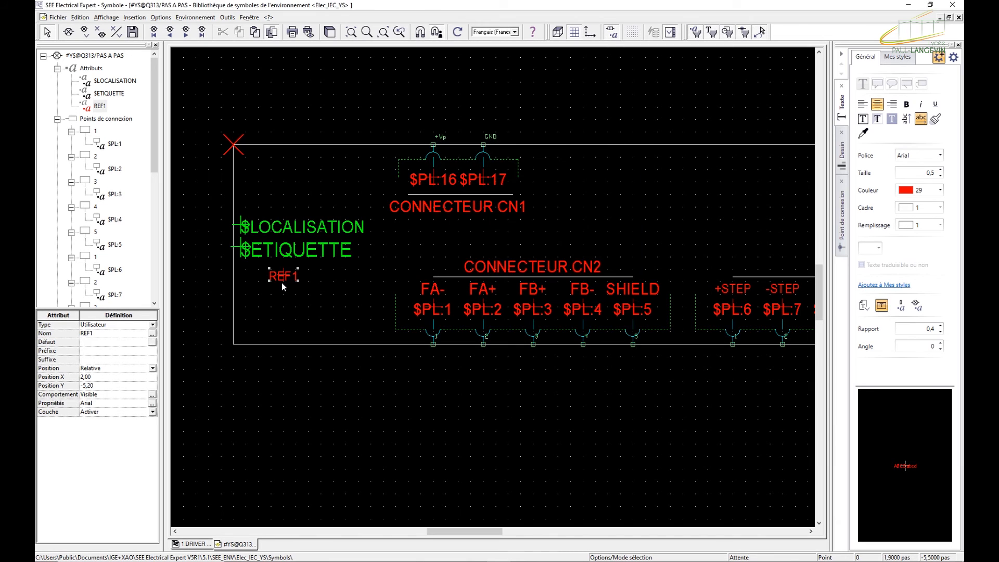
- Make the REF1 attribute below $ETIQUETTE a Métacommande attribute named $CODE
click(152, 324)
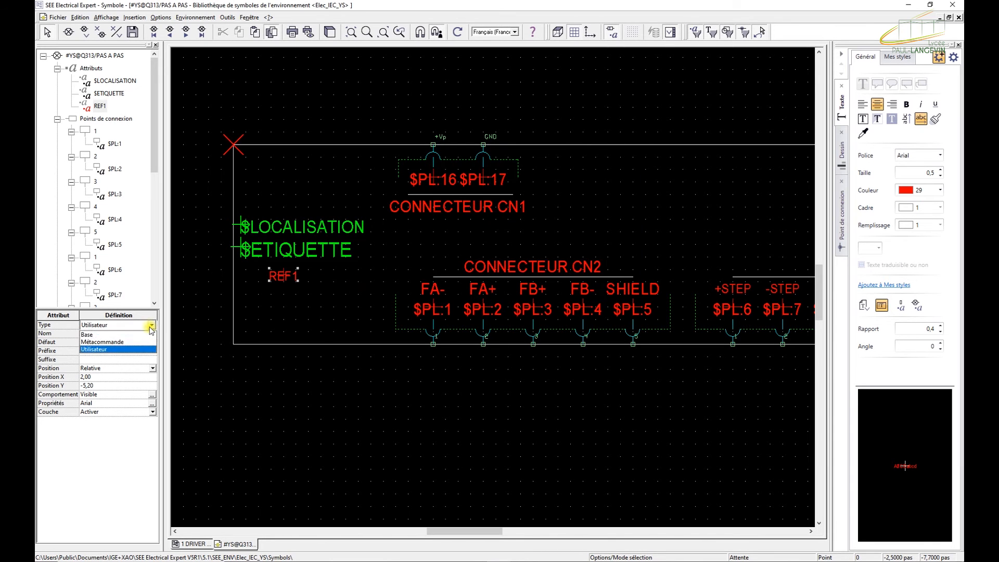
click(115, 342)
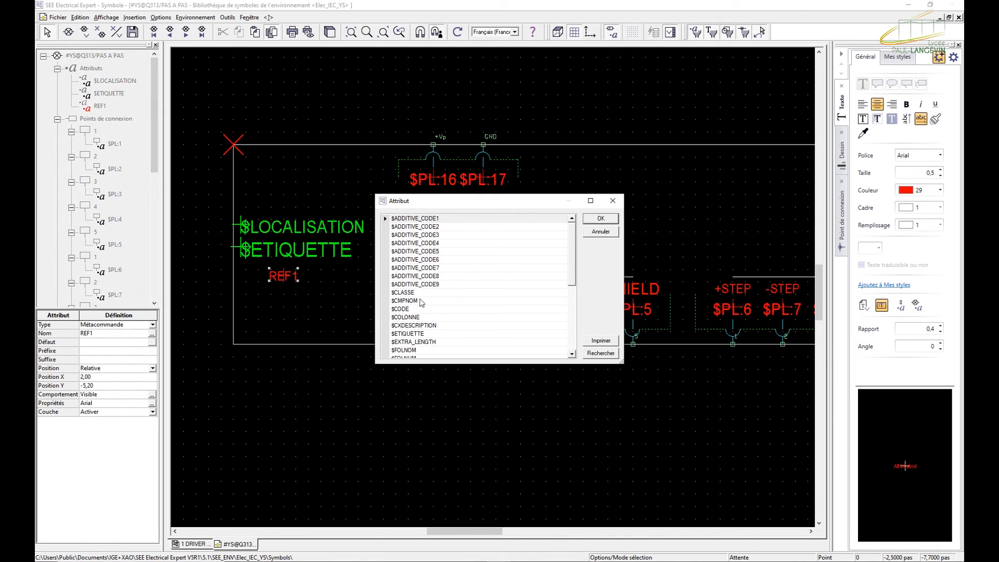
double_click(405, 309)
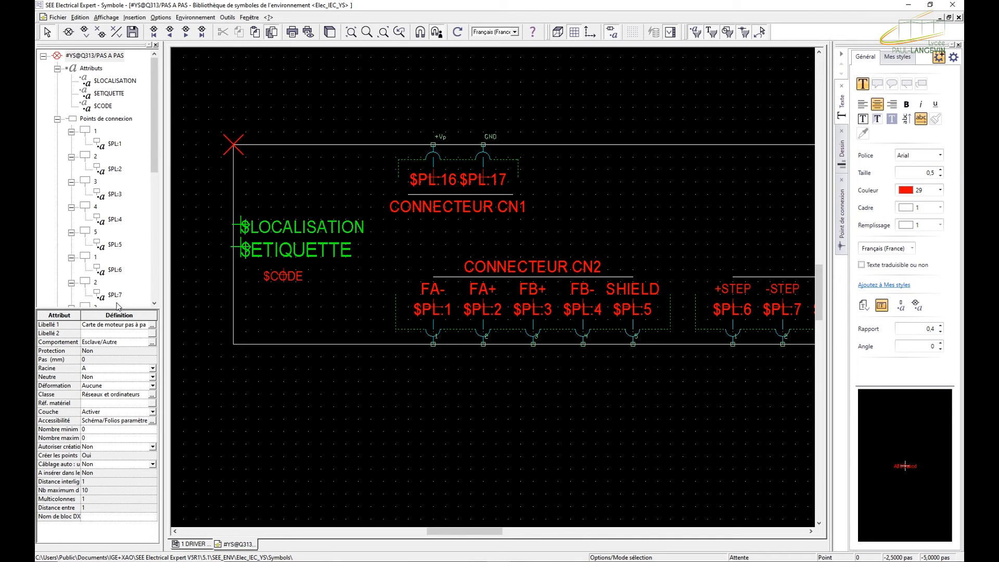
- Set the $CODE attribute's text size to 0.7
click(293, 279)
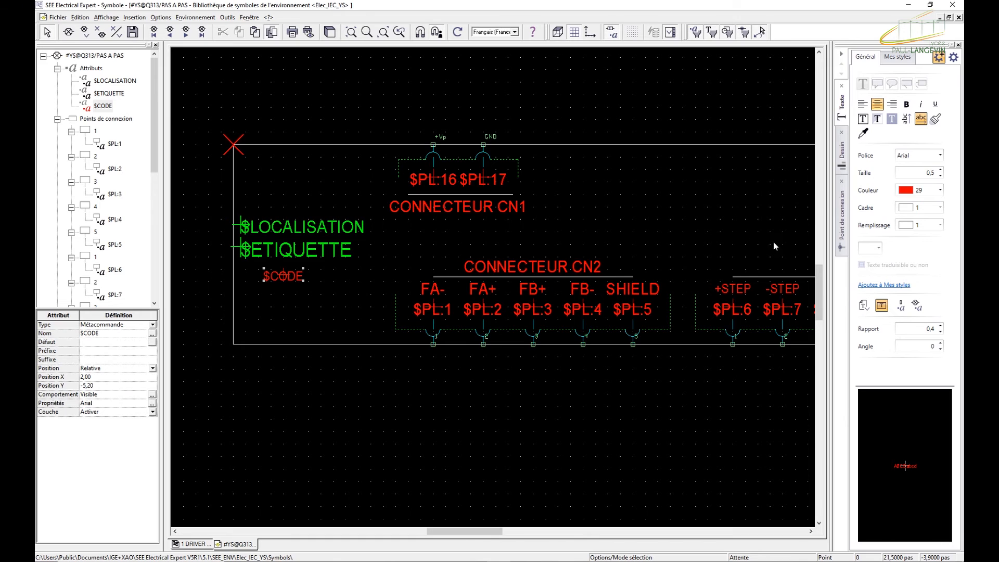
click(922, 173)
text(0,7)
key(Return)
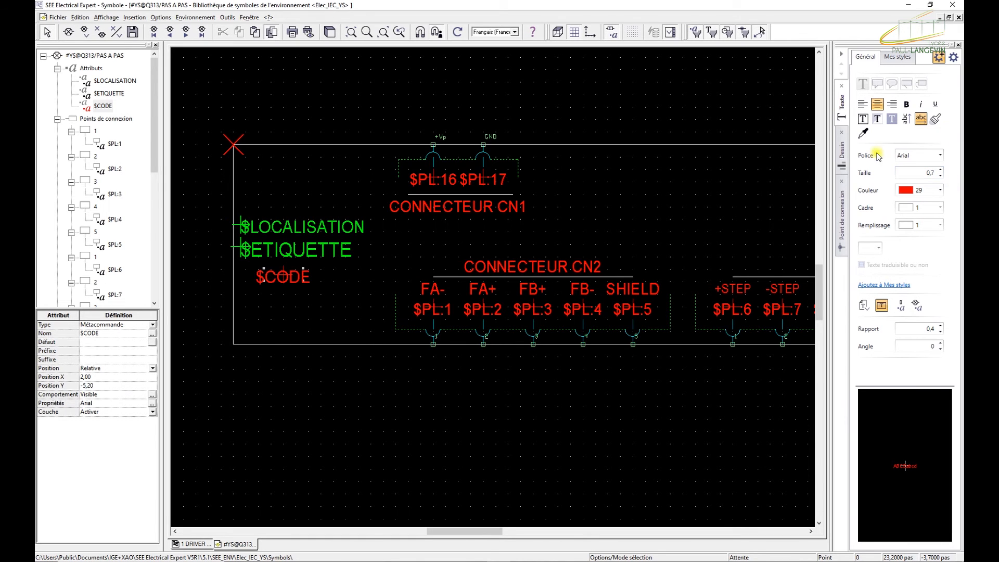
- Left-align the $CODE attribute and move it further down to about X 1.9, Y -6.2
click(284, 279)
drag(284, 279, 287, 279)
click(862, 104)
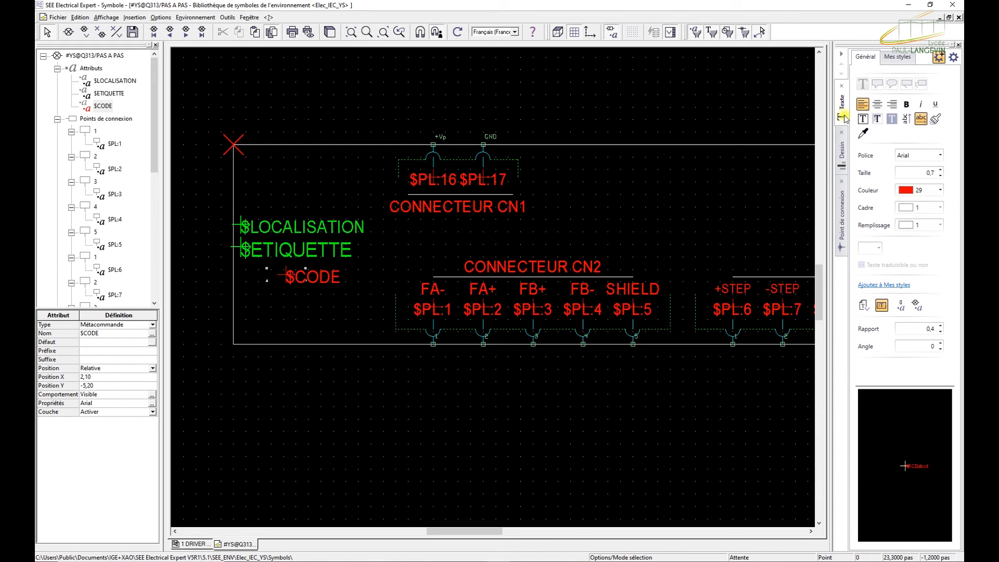
drag(311, 279, 304, 304)
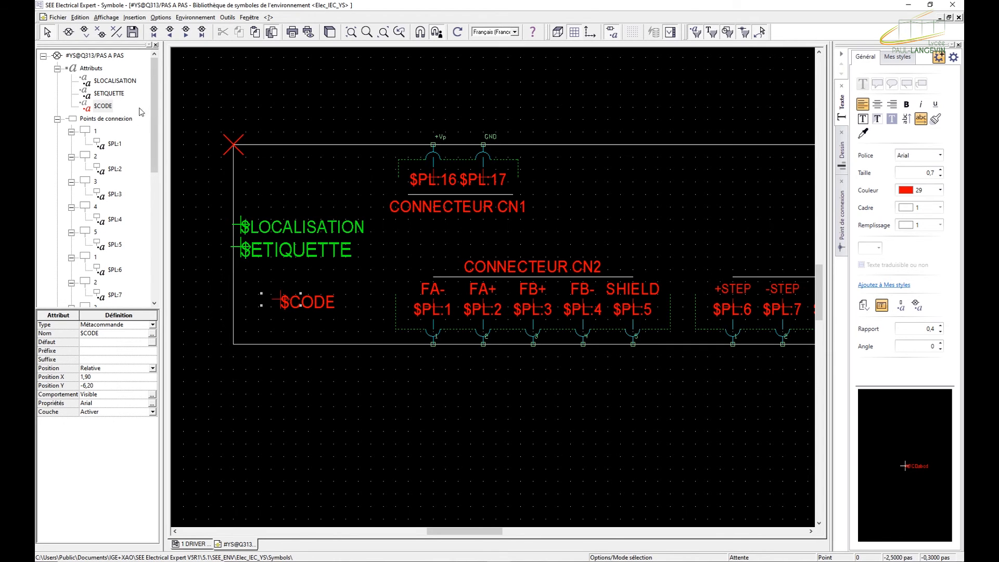
- Add a new Base attribute named FABRICANT between $ETIQUETTE and $CODE, at about X 2.6, Y -5.3
right_click(95, 69)
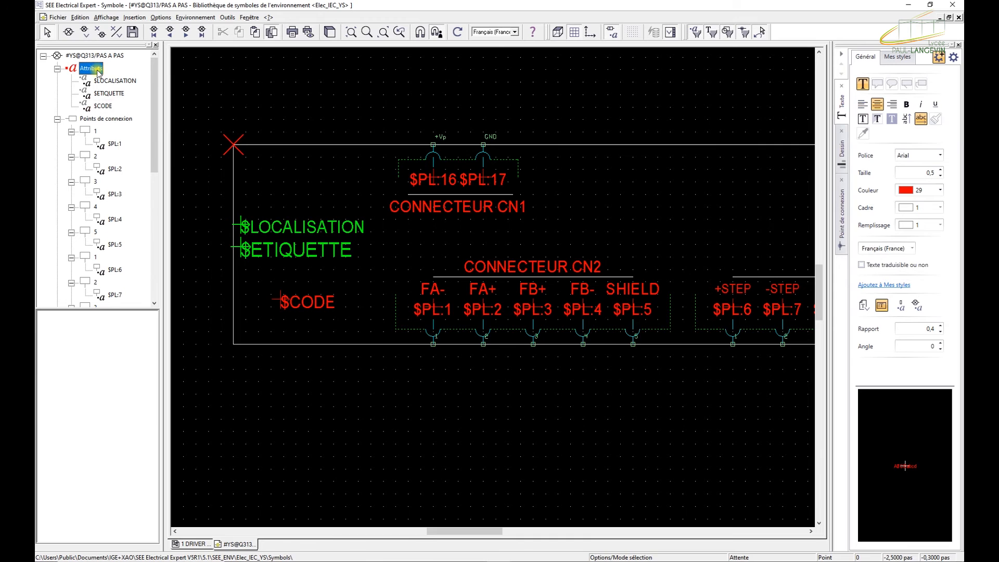
click(123, 77)
click(281, 274)
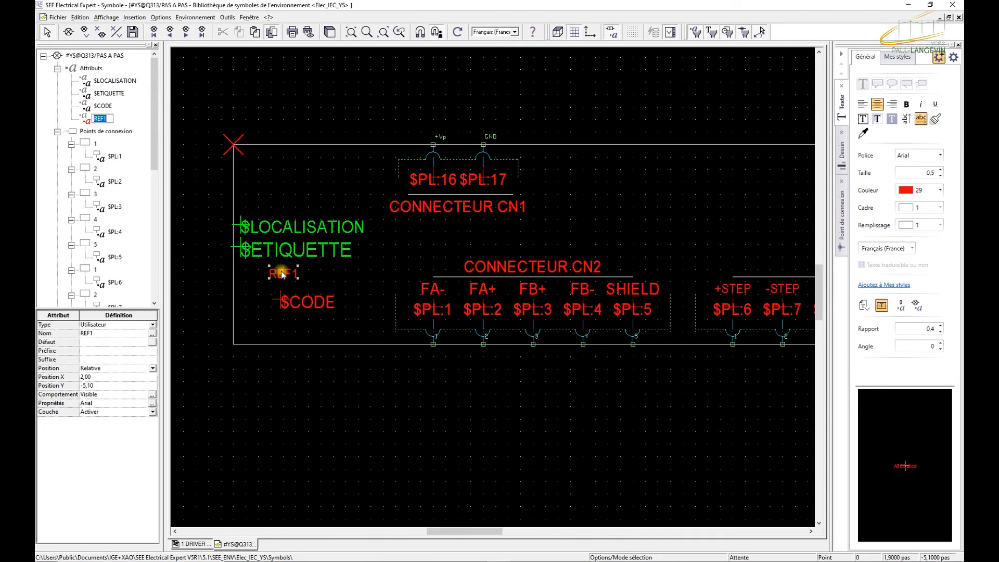
click(152, 325)
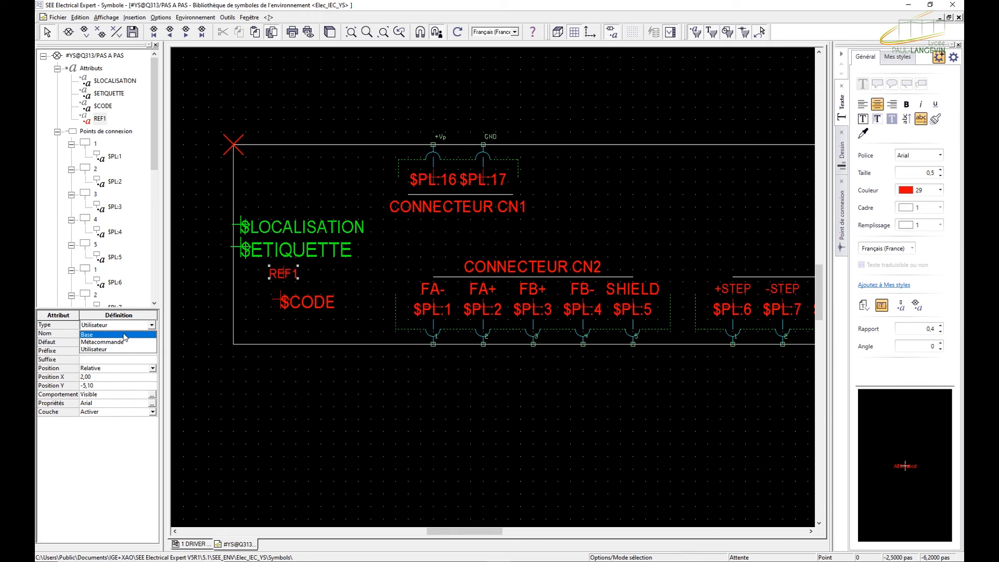
click(125, 335)
click(397, 258)
click(397, 252)
double_click(397, 253)
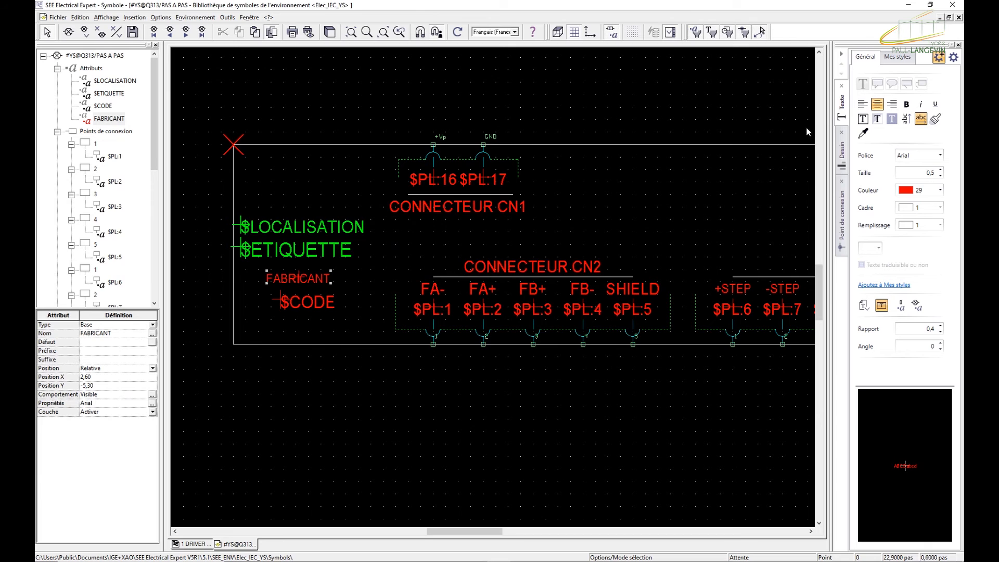
- Left-align FABRICANT above $CODE at about X 1.9, Y -5.3 and copy its text properties onto $CODE
click(862, 104)
drag(332, 279, 309, 280)
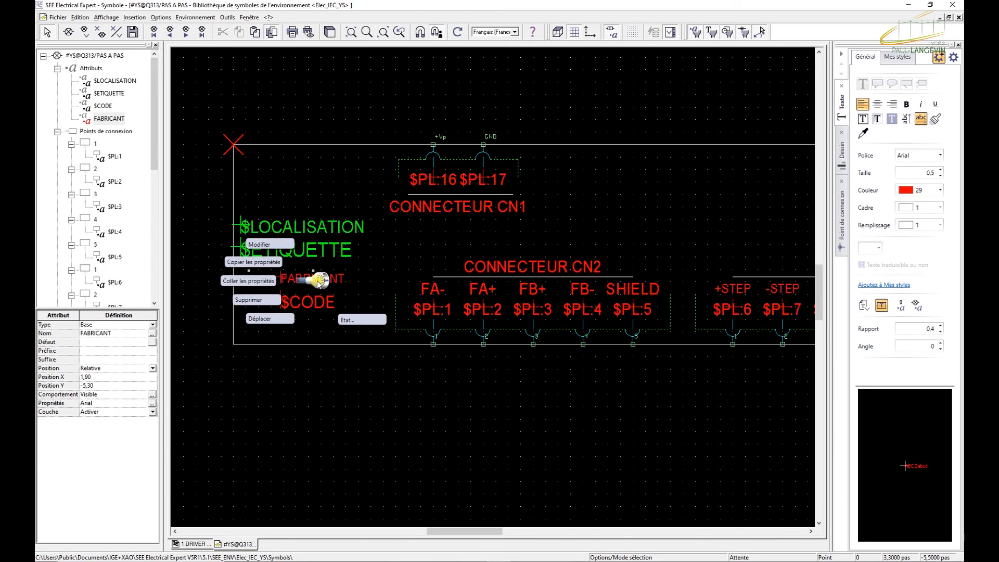
click(294, 303)
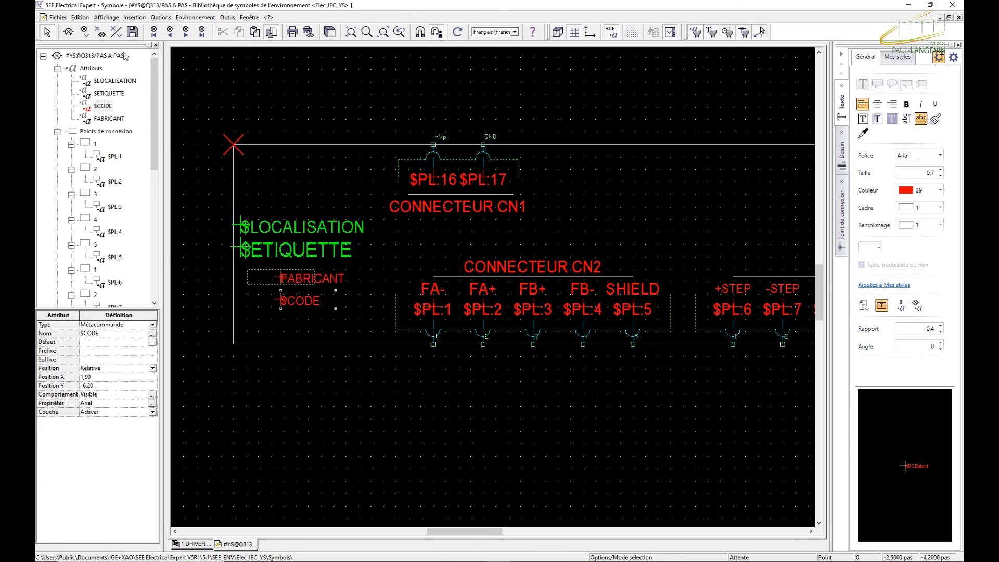
- Add a new attribute between $ETIQUETTE and the frame's lower edge, beside FABRICANT, at about X 0.6, Y -5.3
click(135, 18)
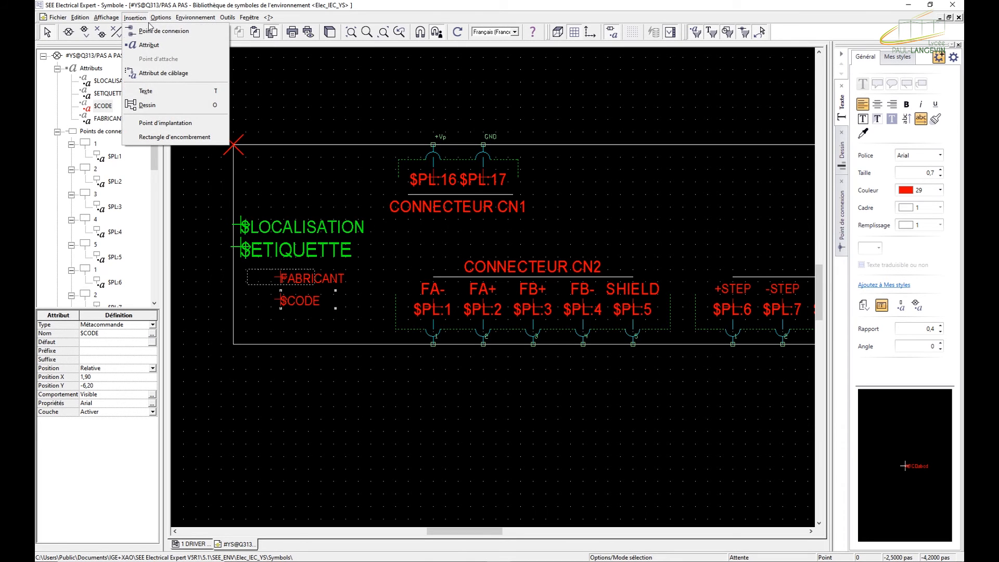
click(91, 68)
right_click(89, 68)
click(123, 75)
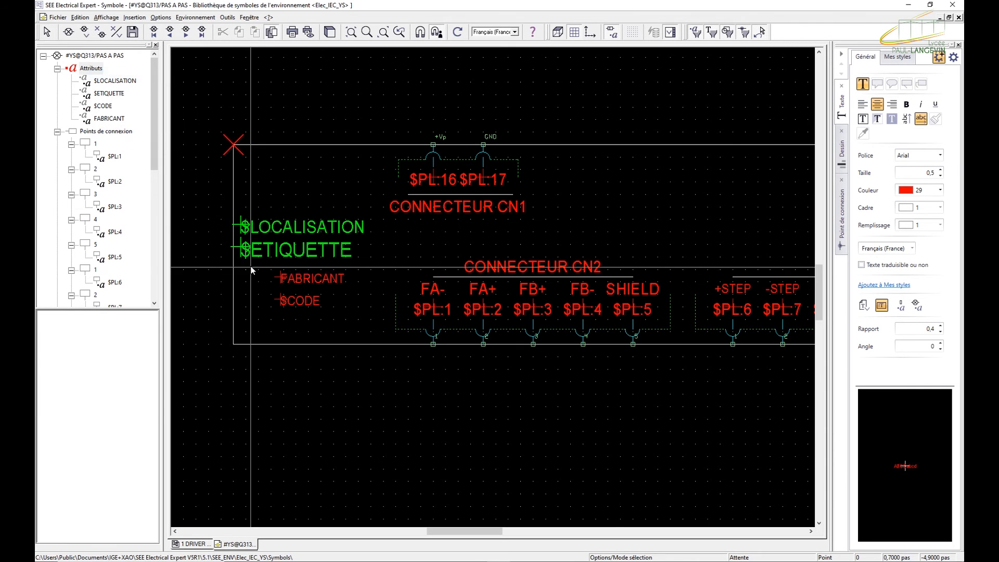
click(249, 279)
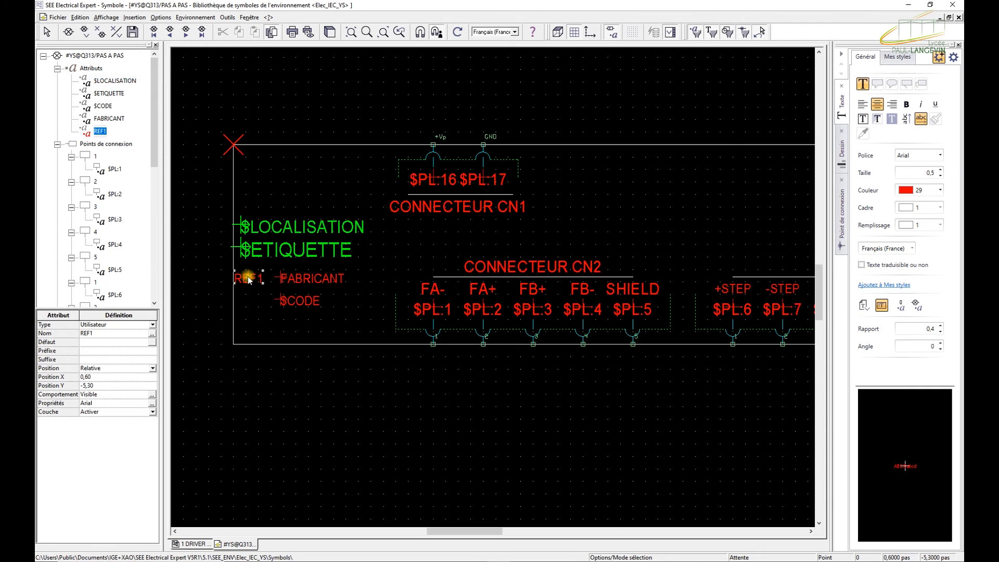
- Look through the predefined user attributes for a manufacturer entry, then leave the list without choosing one
click(151, 333)
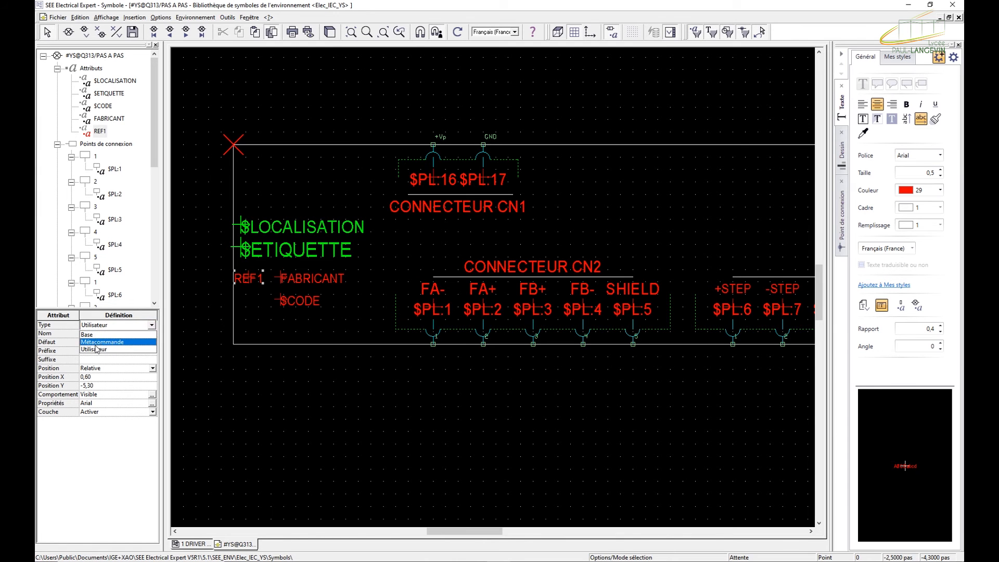
scroll(373, 283, down, 2)
scroll(425, 283, down, 4)
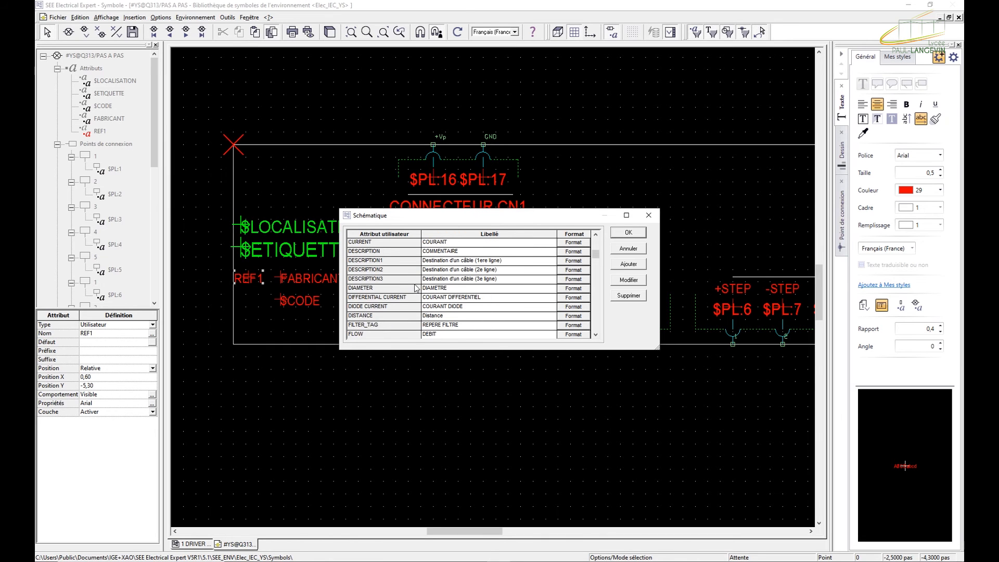
scroll(416, 287, down, 1)
scroll(394, 296, down, 5)
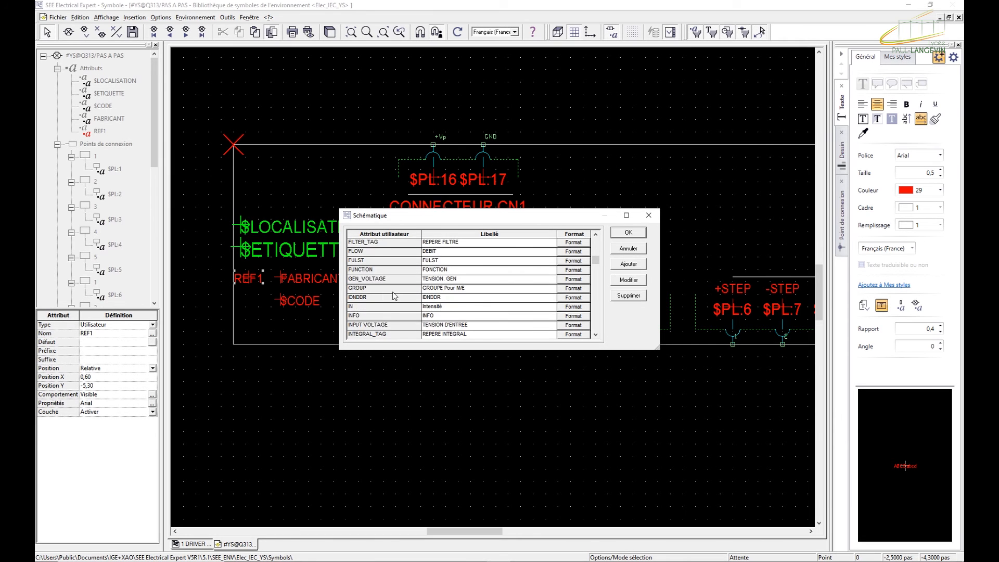
scroll(394, 295, down, 3)
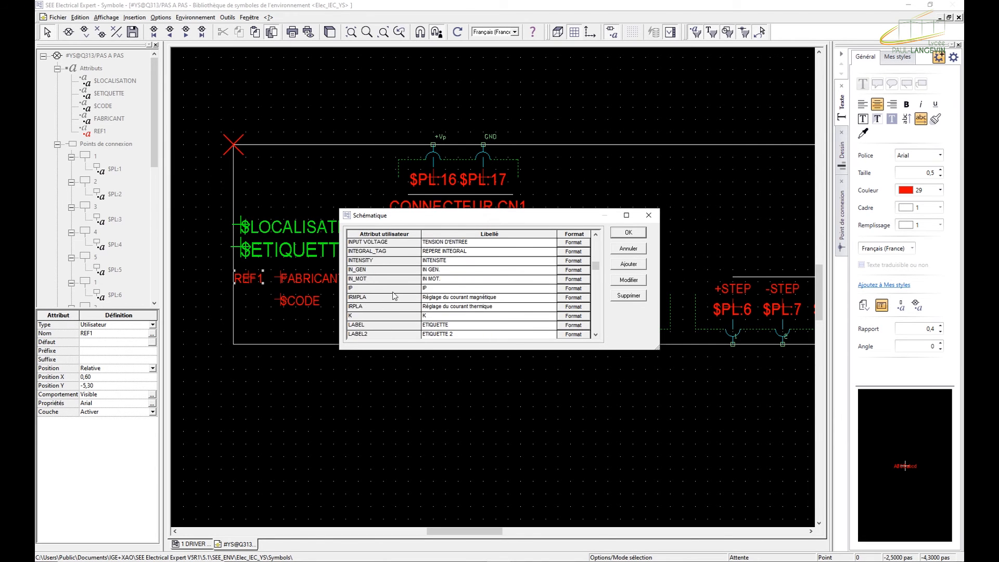
scroll(394, 295, down, 3)
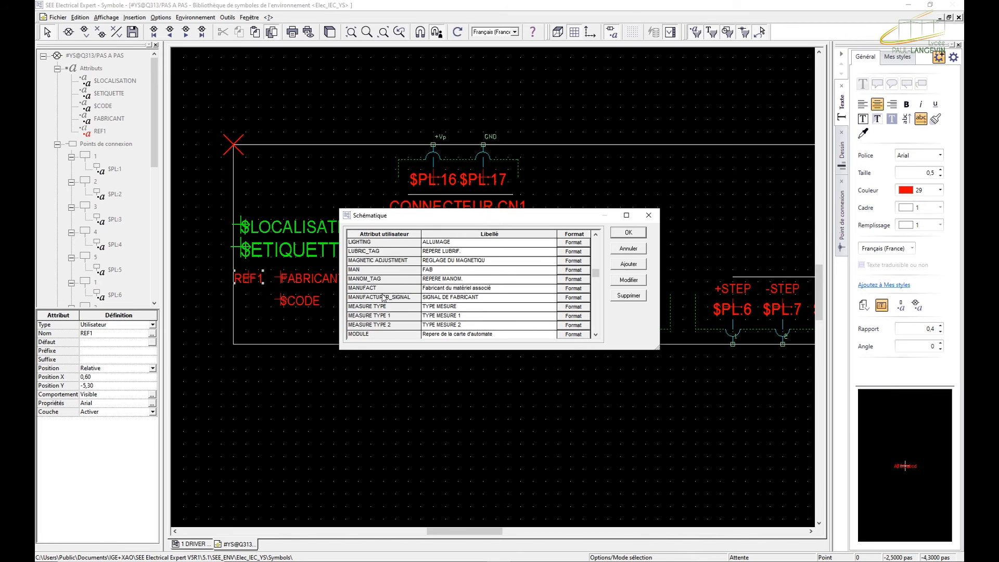
click(619, 249)
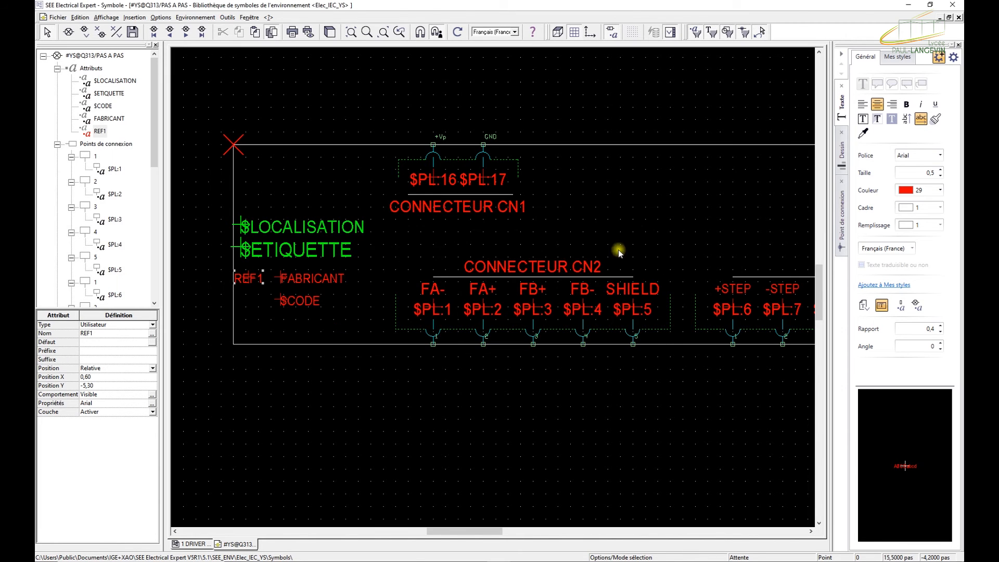
- Name the new attribute beside FABRICANT FAB and set its text colour to 10
click(94, 336)
text(FAB)
click(106, 343)
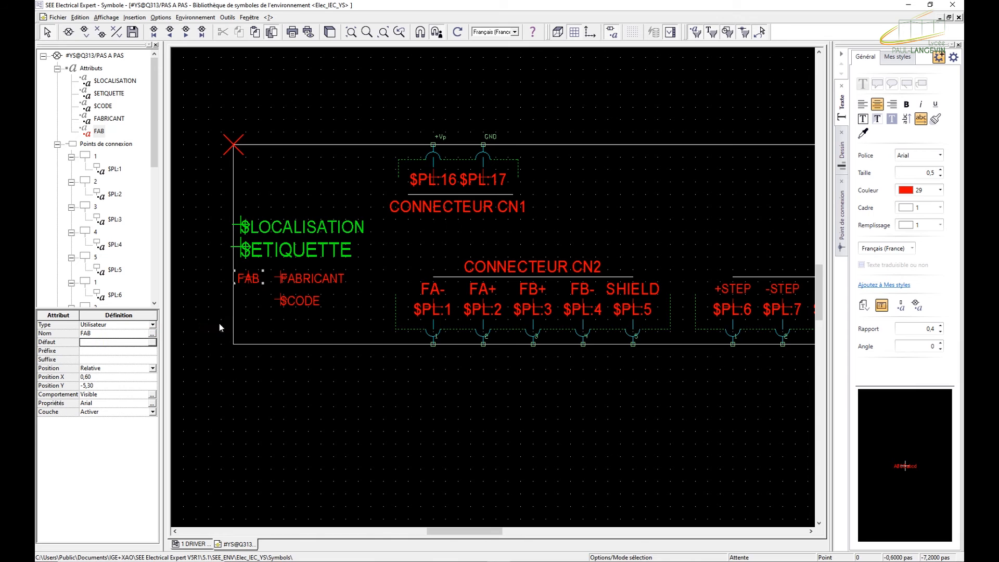
click(109, 334)
click(942, 189)
click(907, 301)
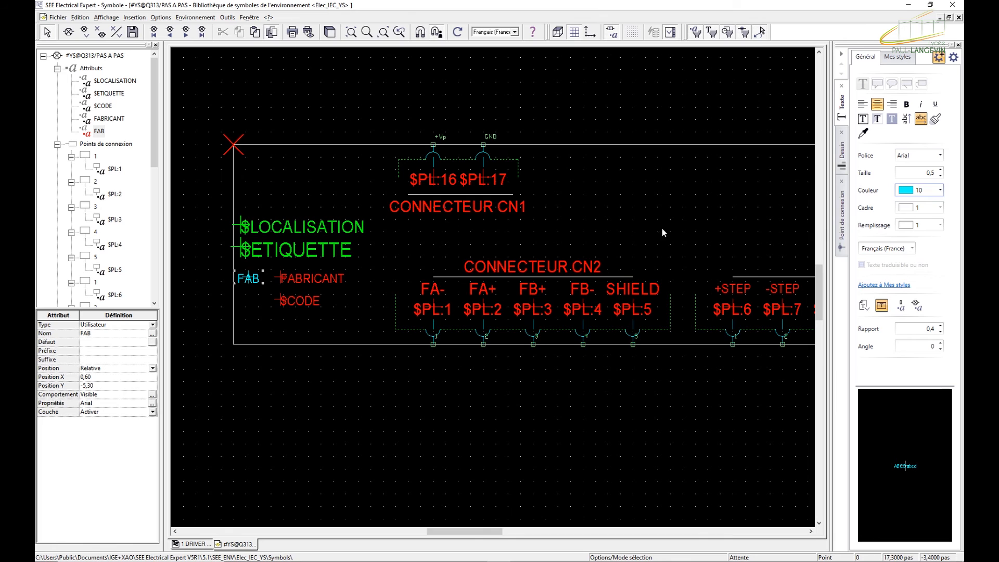
- Give the FAB attribute the default text "FAB:" and move it to about X 0.8, Y -5.3
click(93, 342)
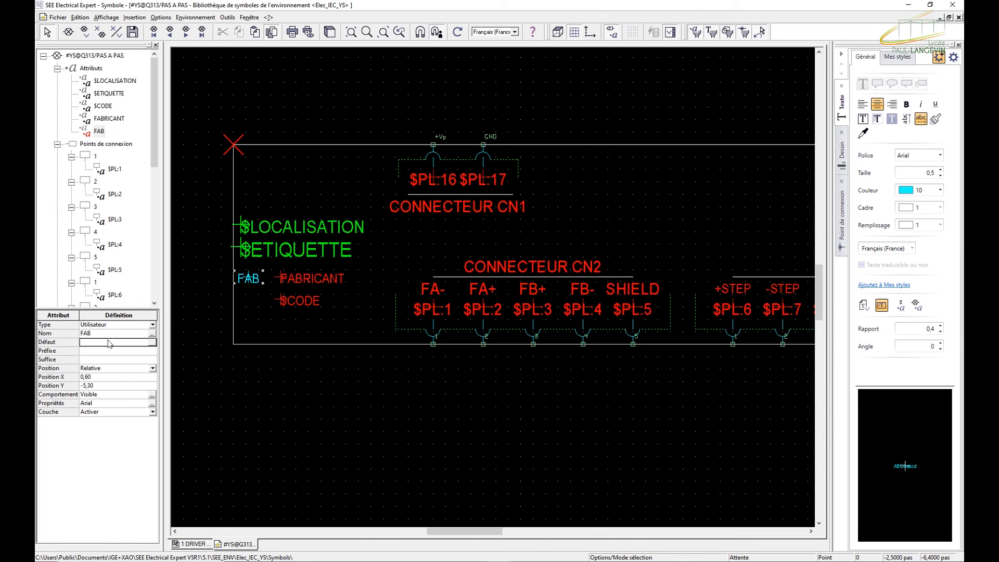
click(92, 344)
click(249, 305)
click(248, 278)
drag(251, 279, 263, 281)
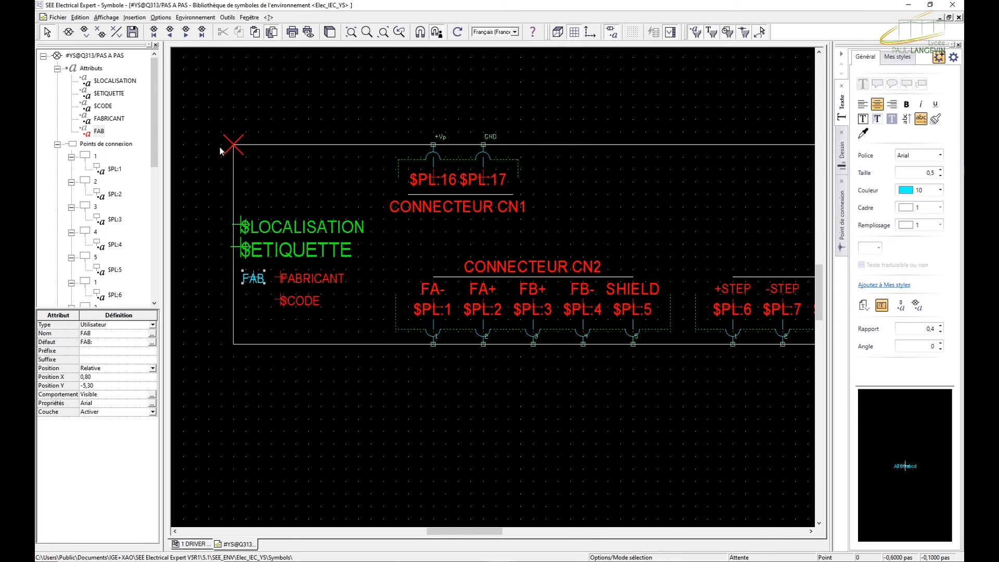
- Add another new attribute below FAB, beside $CODE, at about X 0.6, Y -6.3
click(81, 69)
right_click(80, 70)
click(109, 75)
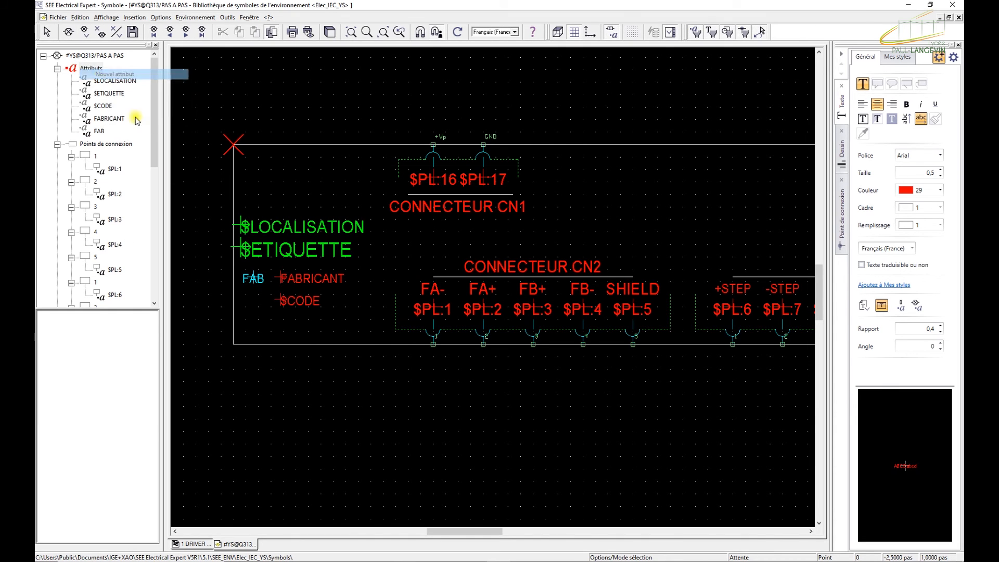
click(247, 303)
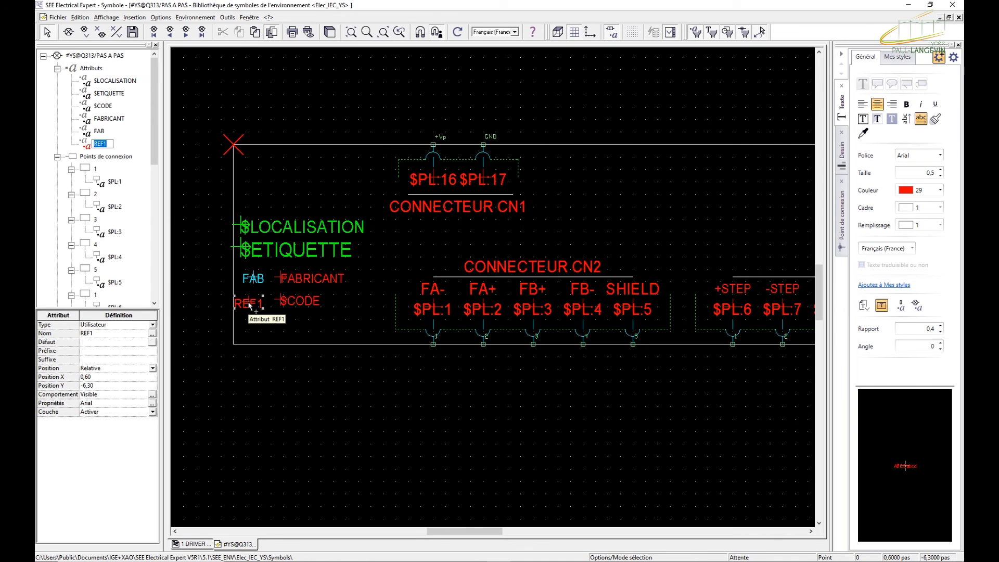
- Name the attribute below FAB REF and align it under FAB at about X 0.8, Y -6.1
click(104, 334)
click(95, 335)
key(BackSpace)
click(95, 343)
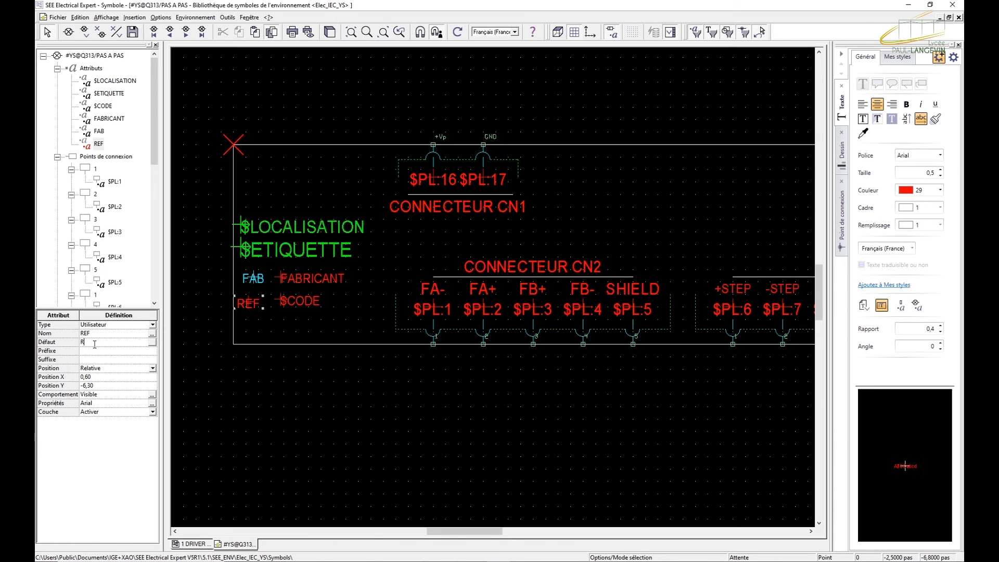
key(Return)
drag(250, 306, 258, 299)
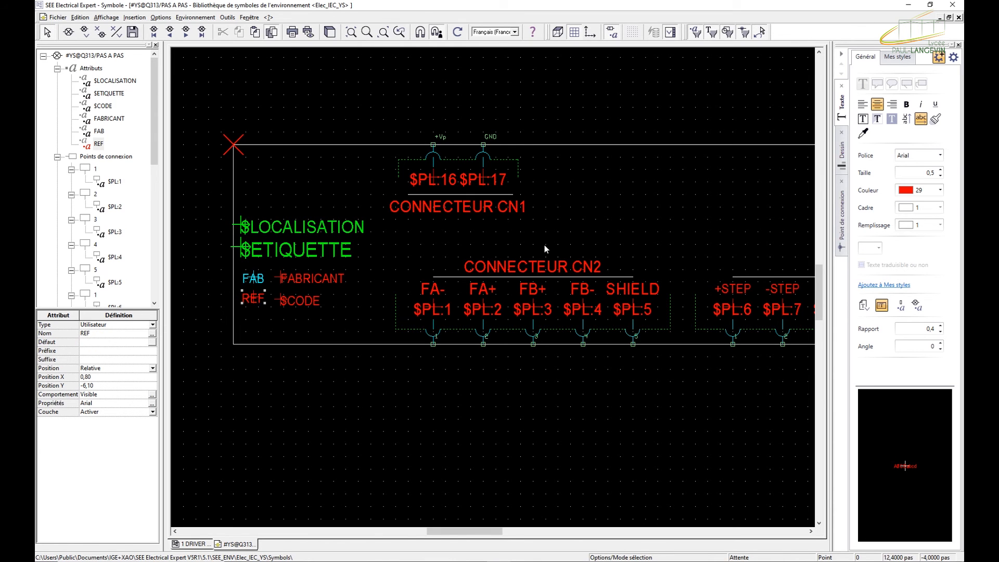
- Copy the text properties of FAB onto the REF attribute
click(939, 190)
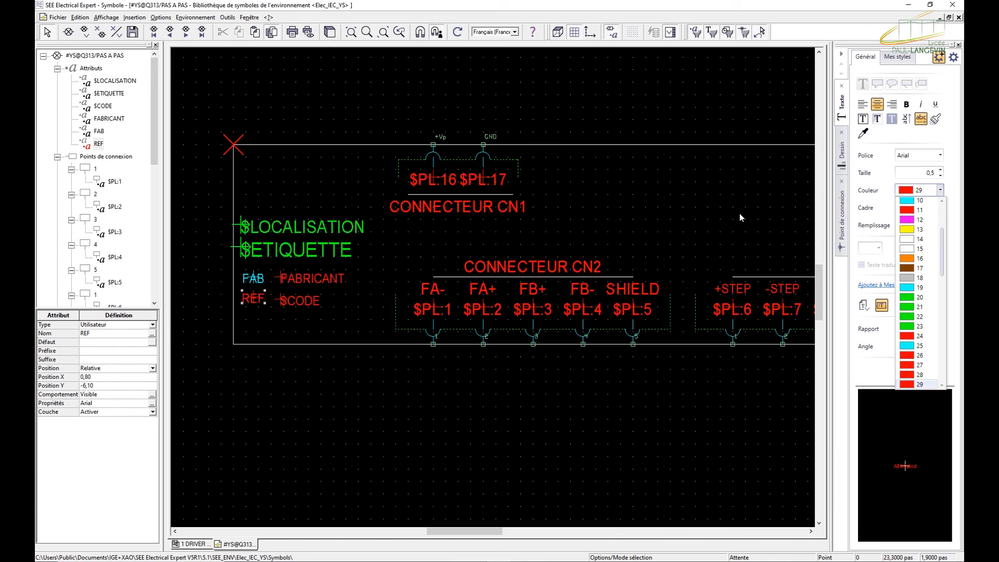
click(258, 285)
right_click(255, 281)
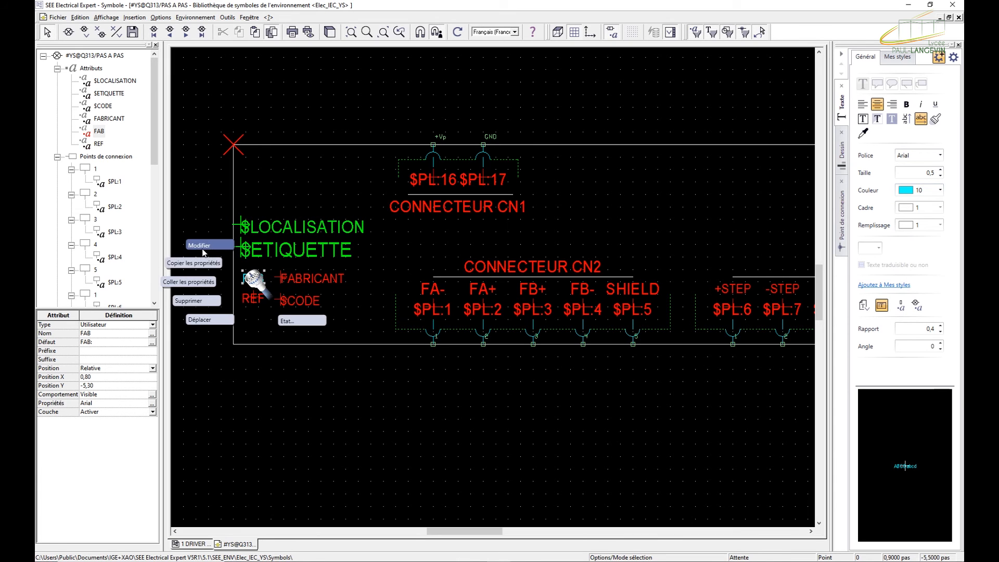
click(204, 266)
right_click(255, 299)
click(191, 296)
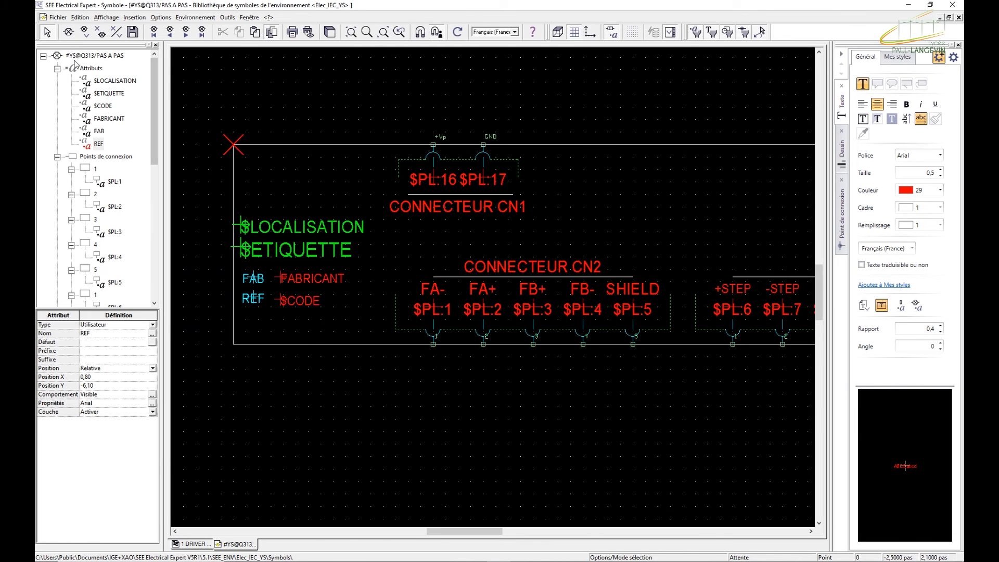
- Add a further new attribute below and beyond $CODE, at about X 4.8, Y -7.1
click(58, 18)
mouse_move(73, 20)
click(235, 93)
click(79, 71)
right_click(79, 71)
click(101, 74)
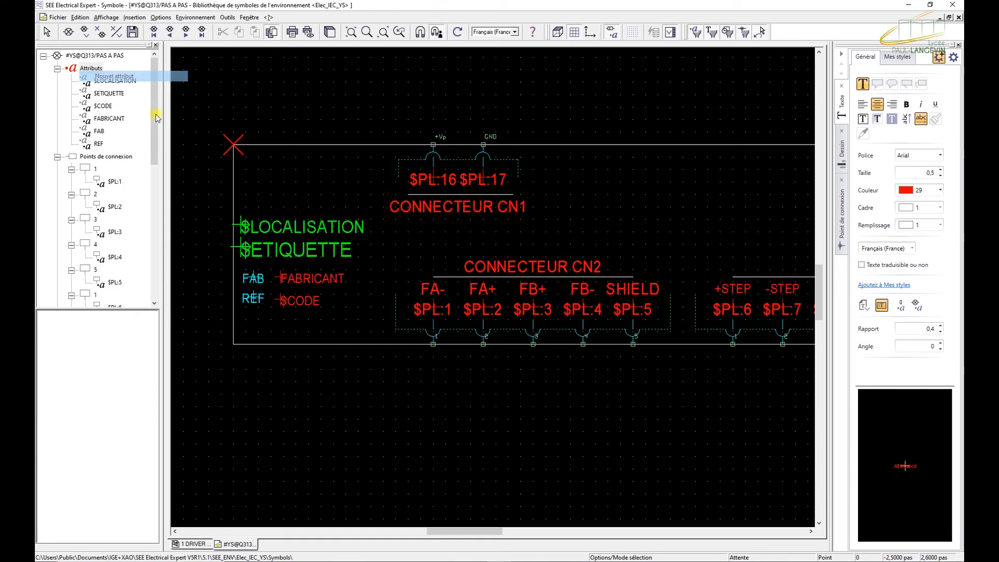
click(346, 315)
- Examine the catalogue fields offered for a Base-type attribute, then leave the list without choosing one
click(152, 325)
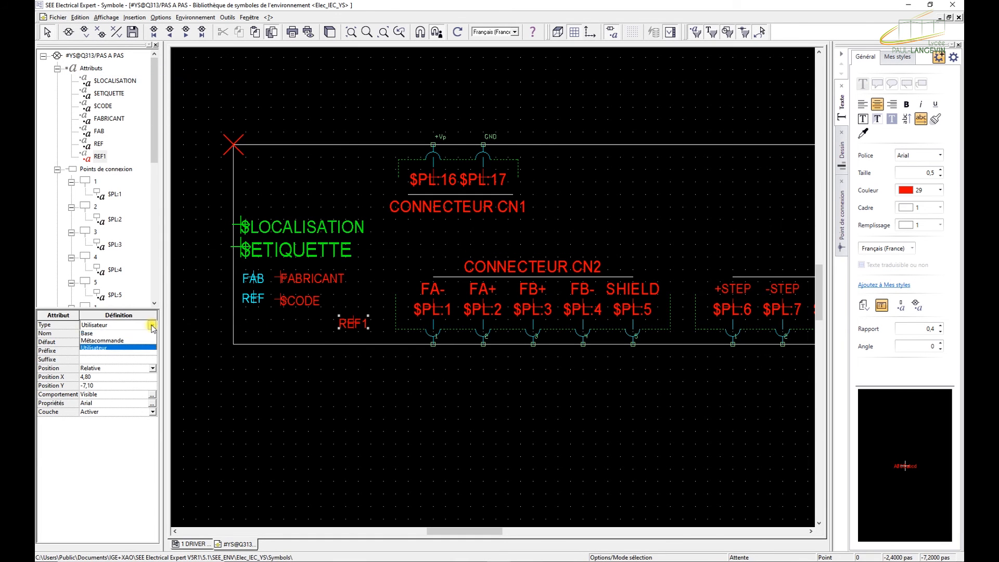
click(127, 333)
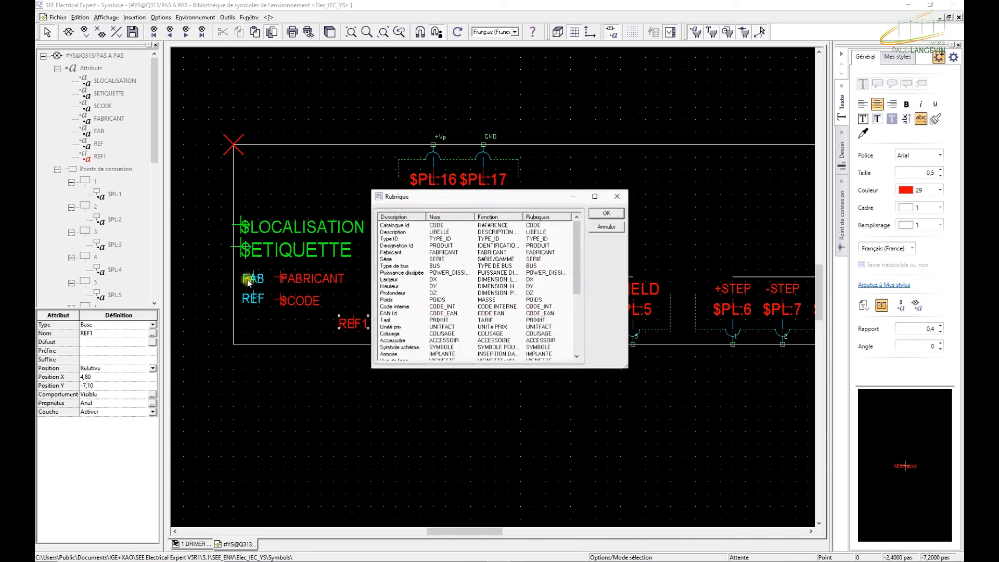
scroll(443, 276, down, 6)
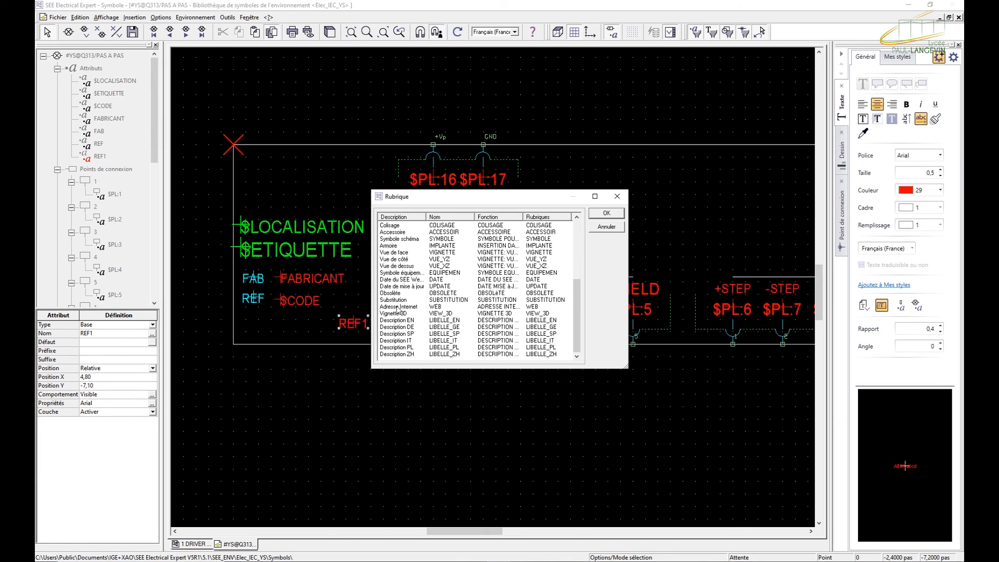
scroll(397, 311, up, 6)
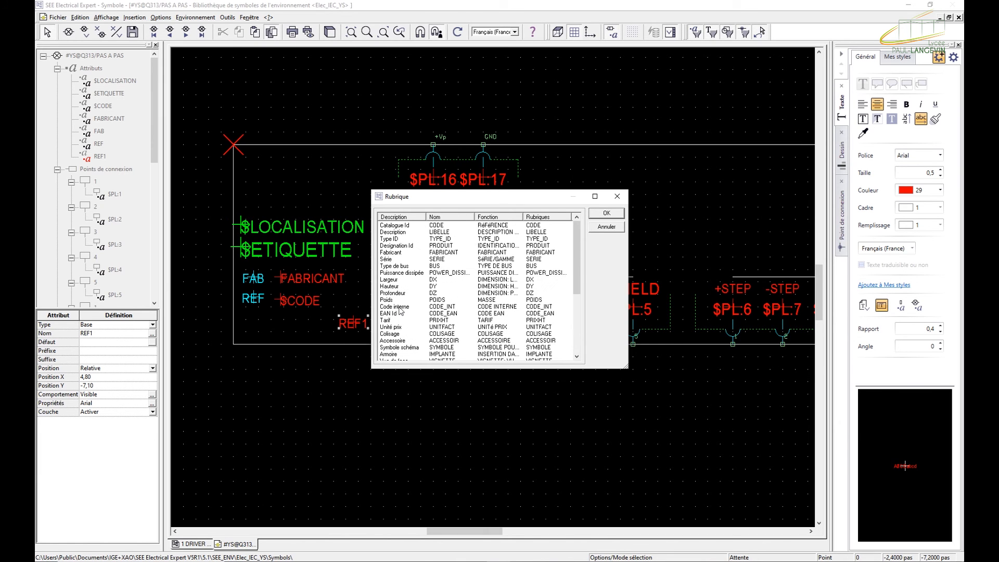
scroll(398, 311, down, 5)
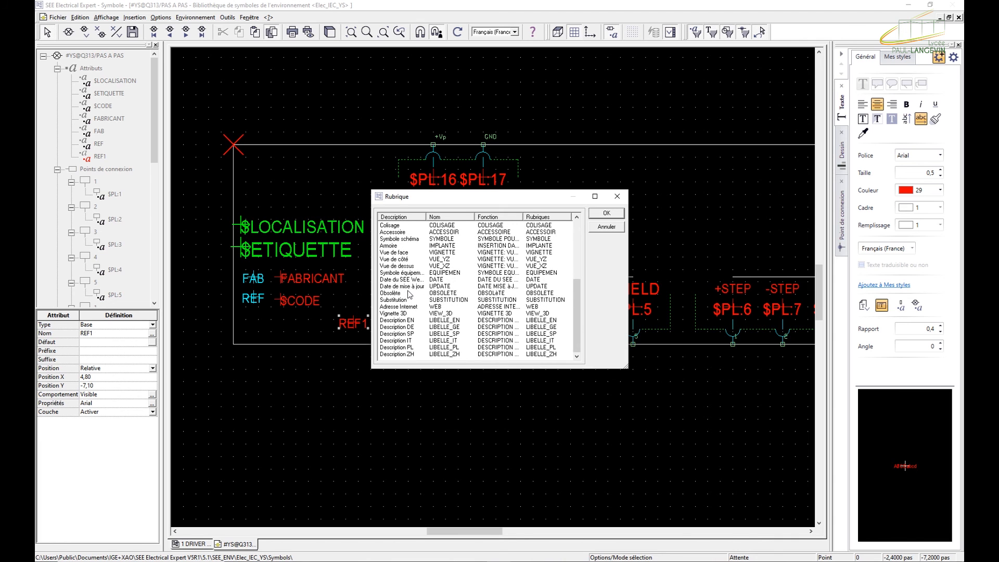
click(603, 227)
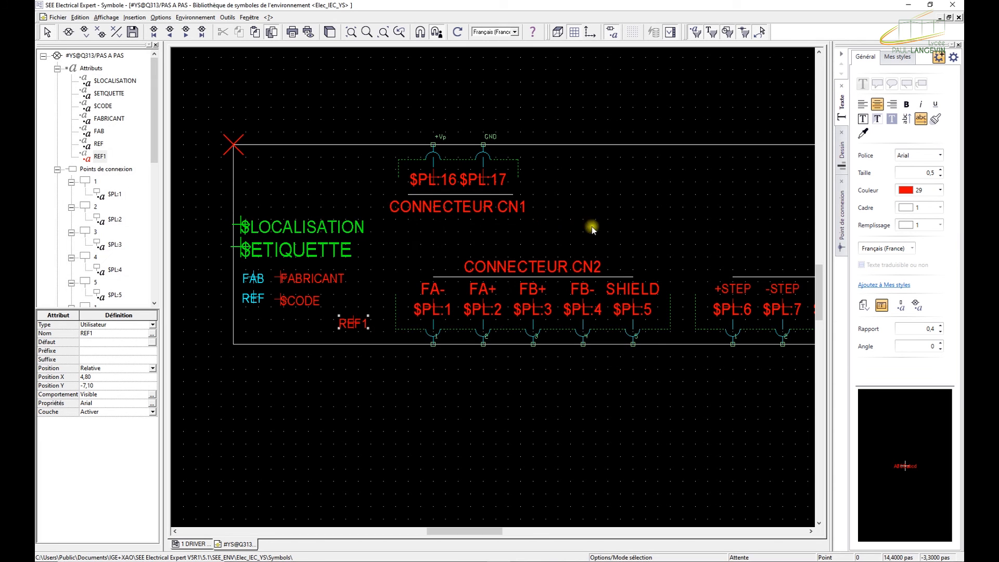
- Examine the attributes offered for the Métacommande type, then leave the list without choosing one
click(153, 324)
click(104, 342)
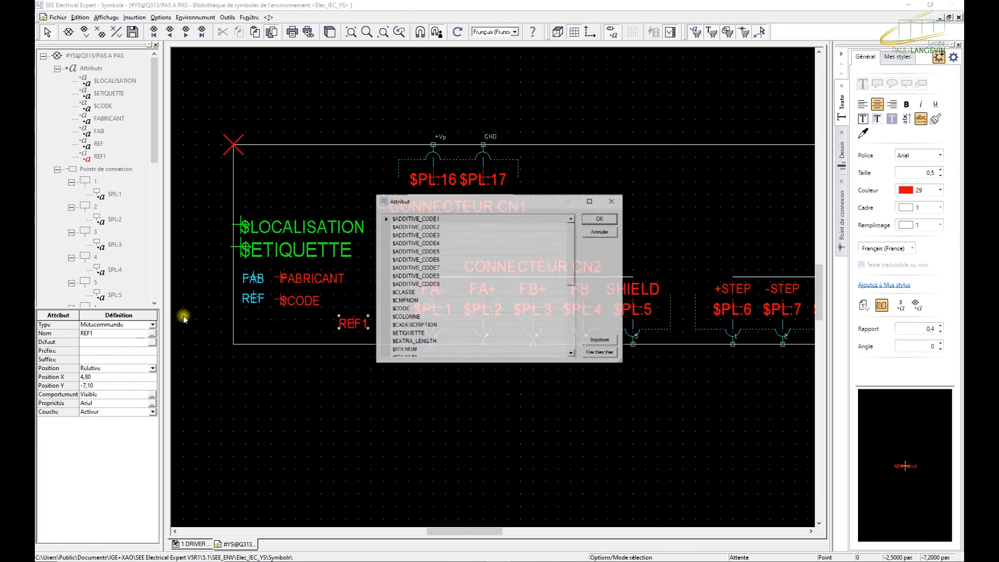
scroll(475, 279, down, 5)
scroll(435, 336, up, 3)
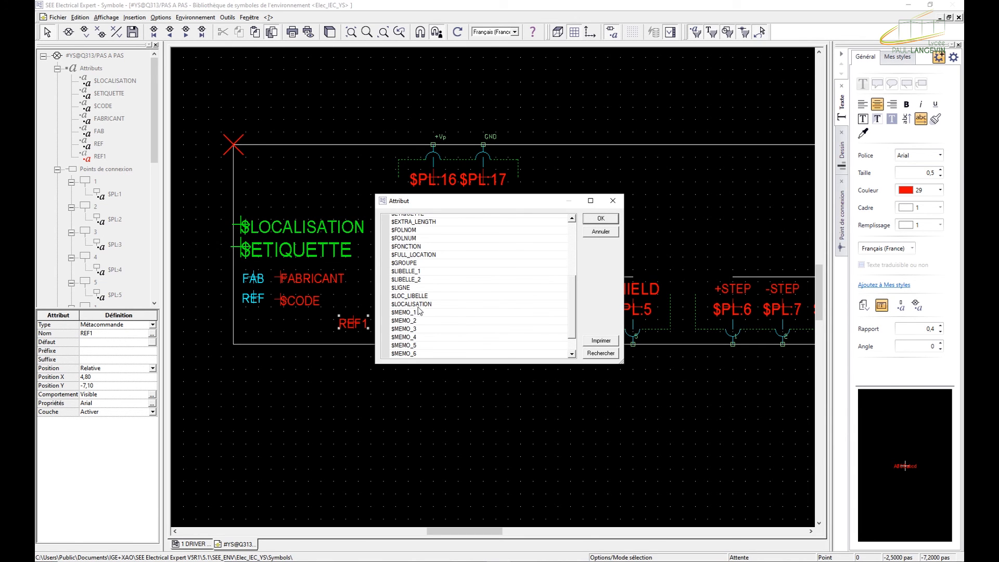
scroll(416, 312, up, 2)
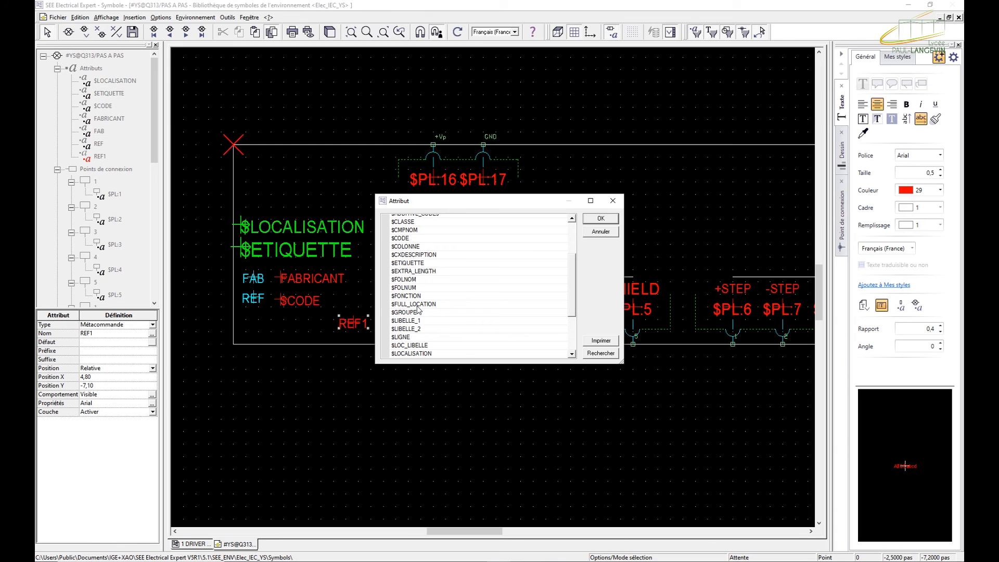
scroll(415, 310, up, 3)
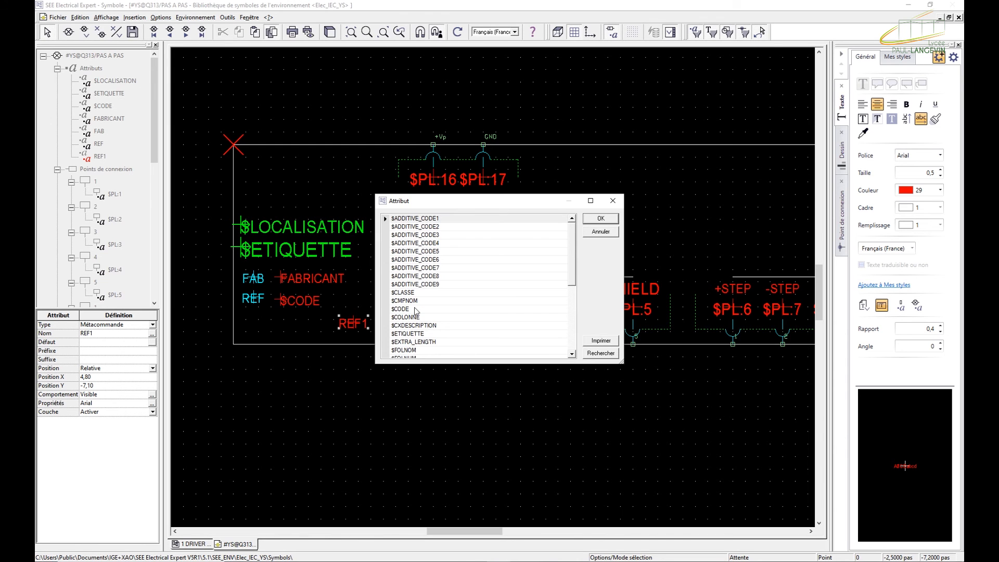
scroll(415, 308, down, 2)
click(599, 232)
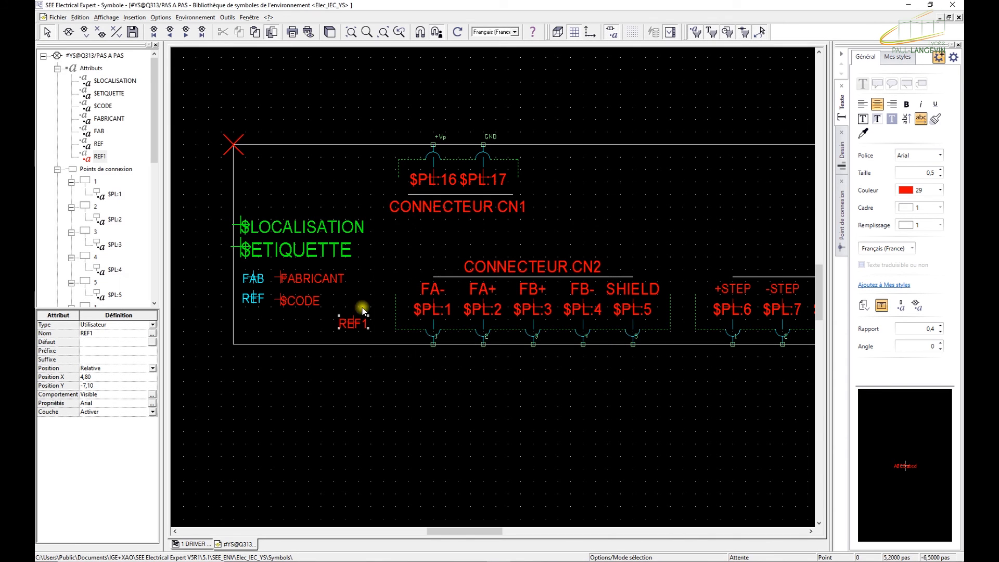
- Move FABRICANT and $CODE closer to FAB and REF, placing $CODE at about X 1.4, Y -6.1
click(295, 298)
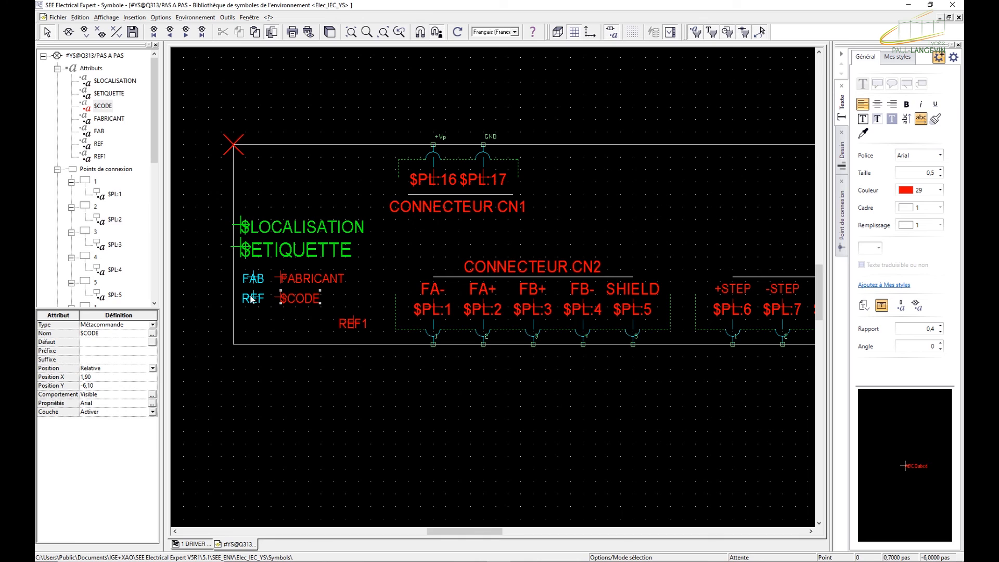
drag(291, 279, 297, 301)
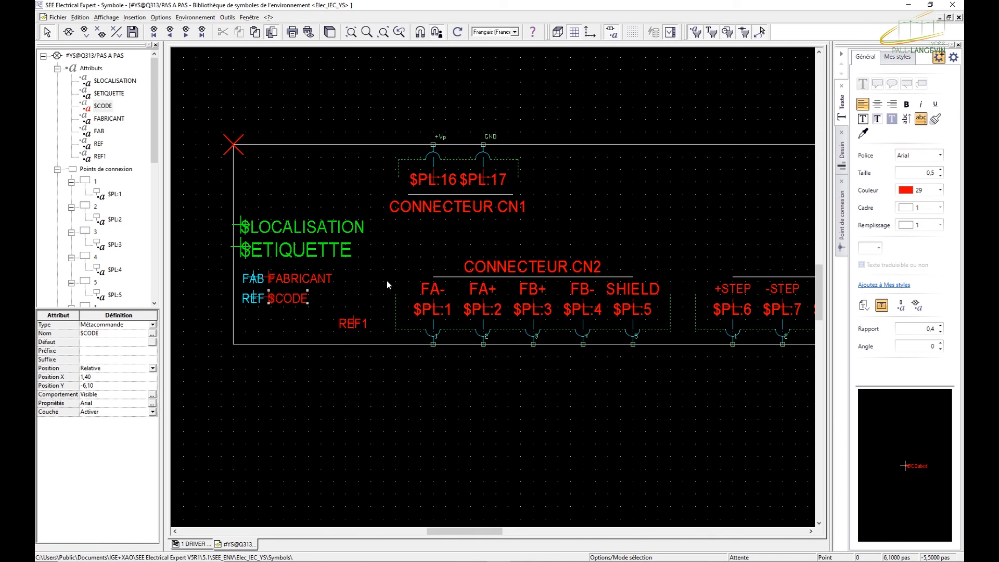
- Delete the surplus REF1 attribute from the card symbol
scroll(364, 294, down, 2)
click(357, 309)
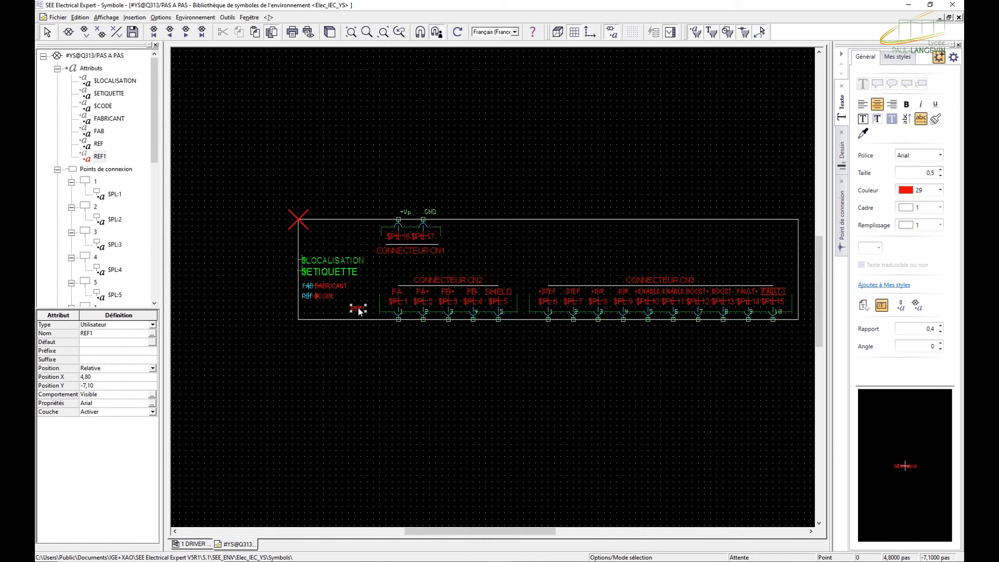
key(Delete)
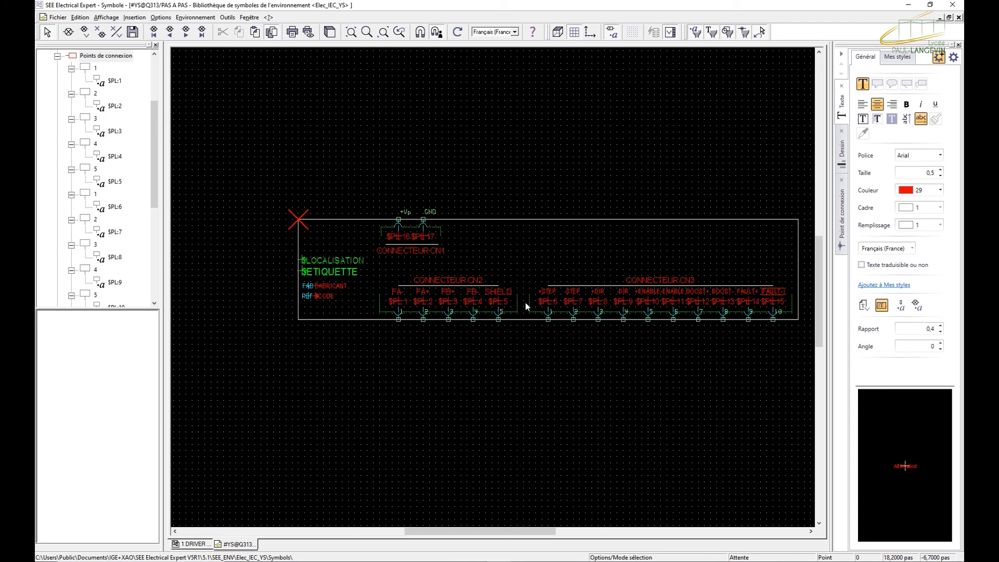
- Save the modified card symbol to the environment library, accepting the warning, and close the symbol editor
click(58, 17)
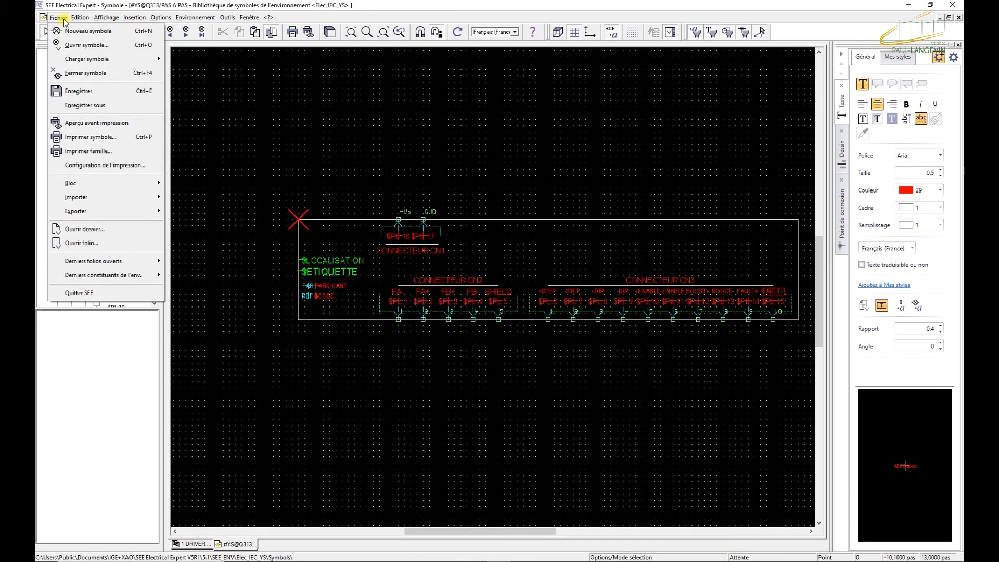
click(73, 92)
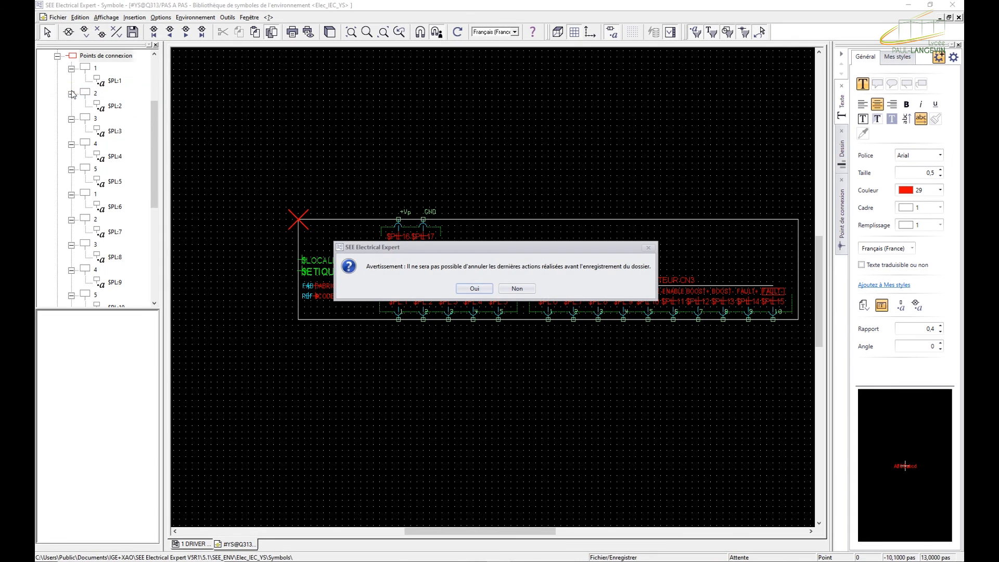
click(484, 290)
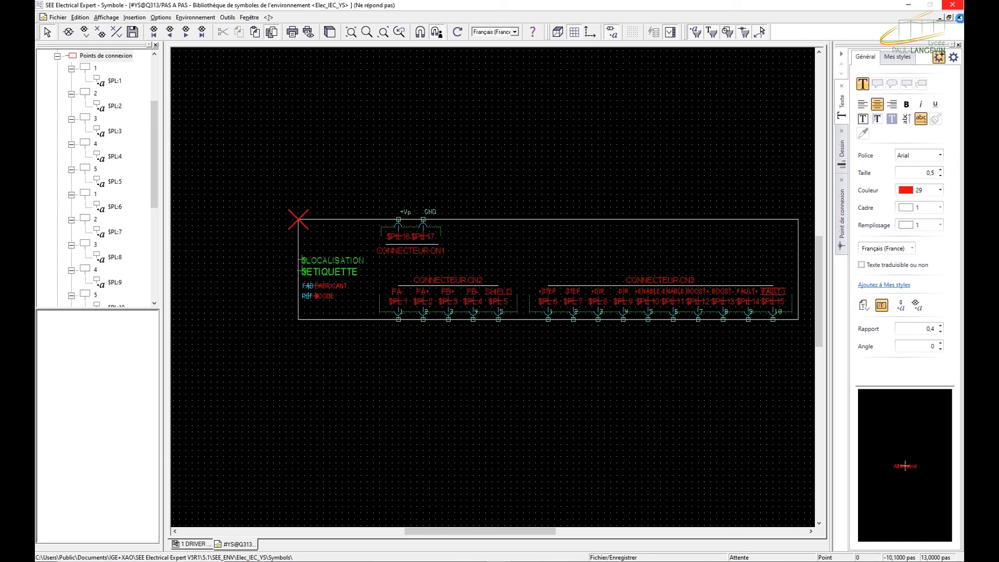
click(959, 17)
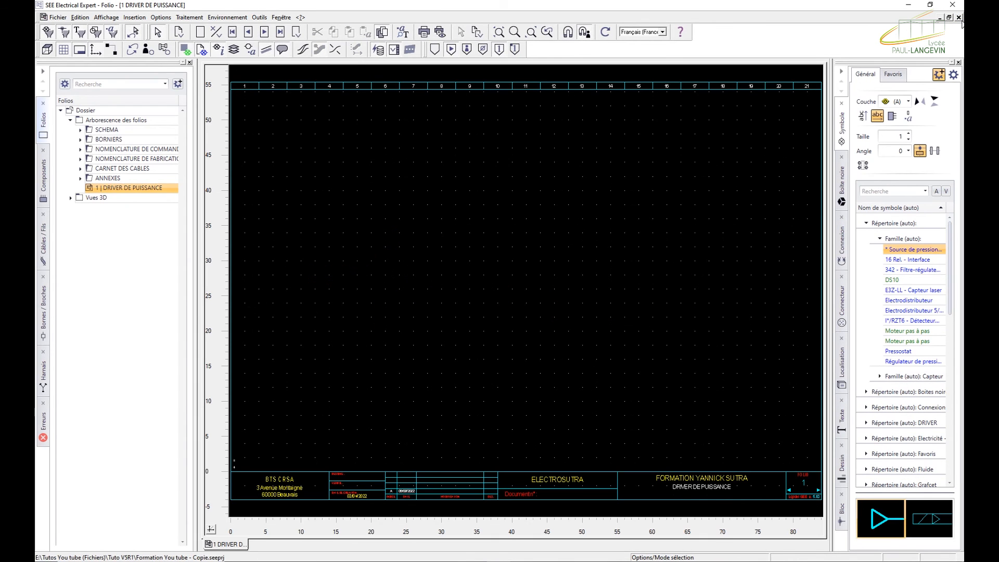
- Insert the stepper motor card symbol from the DRIVER directory on the DRIVER DE PUISSANCE folio, around column 4
click(870, 224)
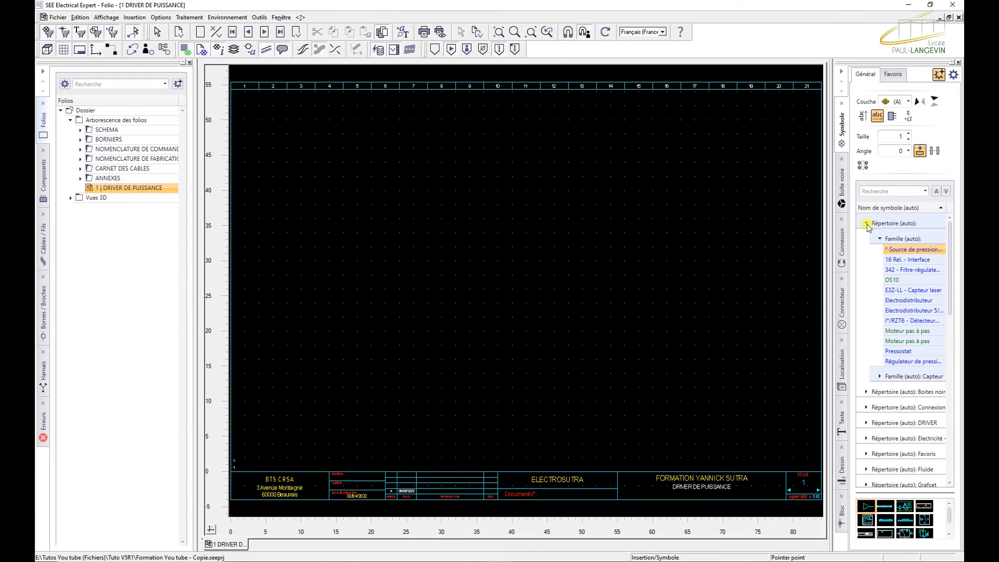
click(866, 223)
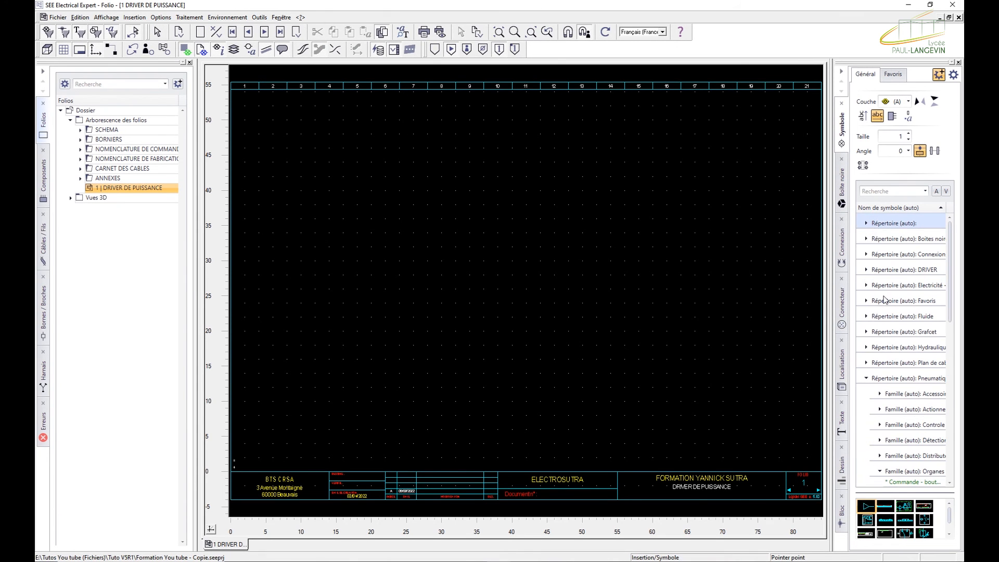
click(866, 270)
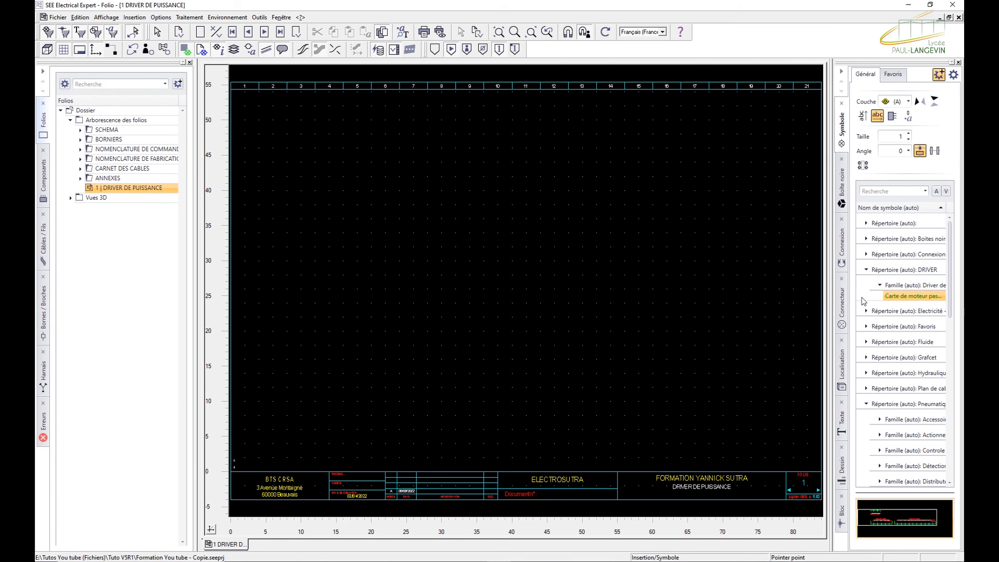
click(307, 264)
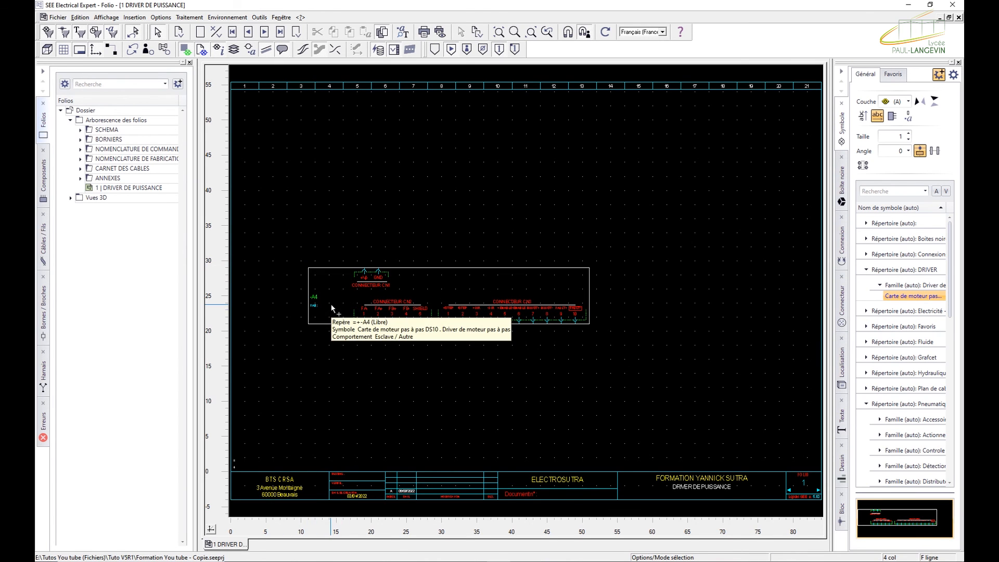
- Set the inserted card's Localisation property to ARM01
scroll(336, 306, up, 2)
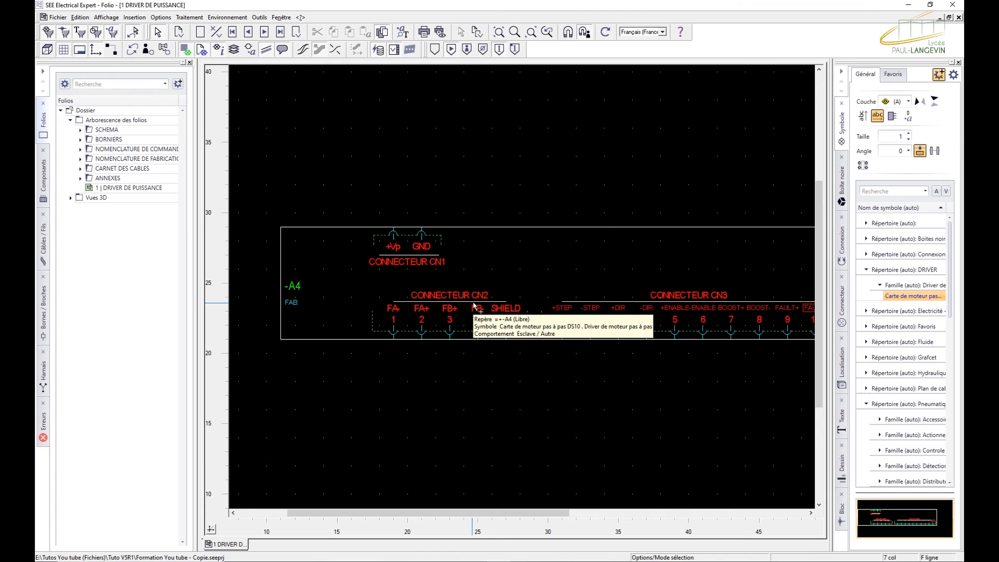
scroll(473, 306, down, 2)
scroll(432, 299, up, 2)
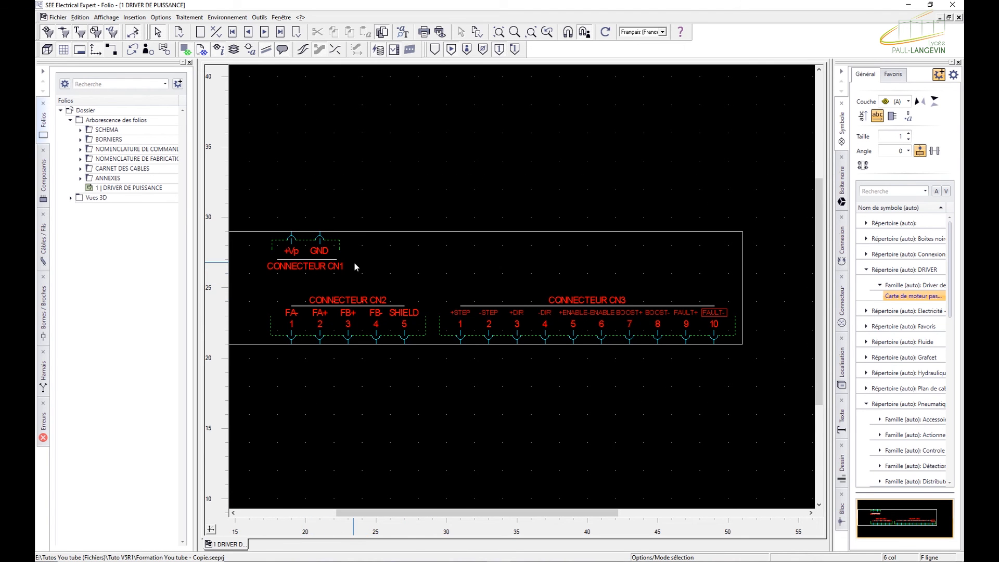
scroll(356, 265, down, 2)
click(396, 274)
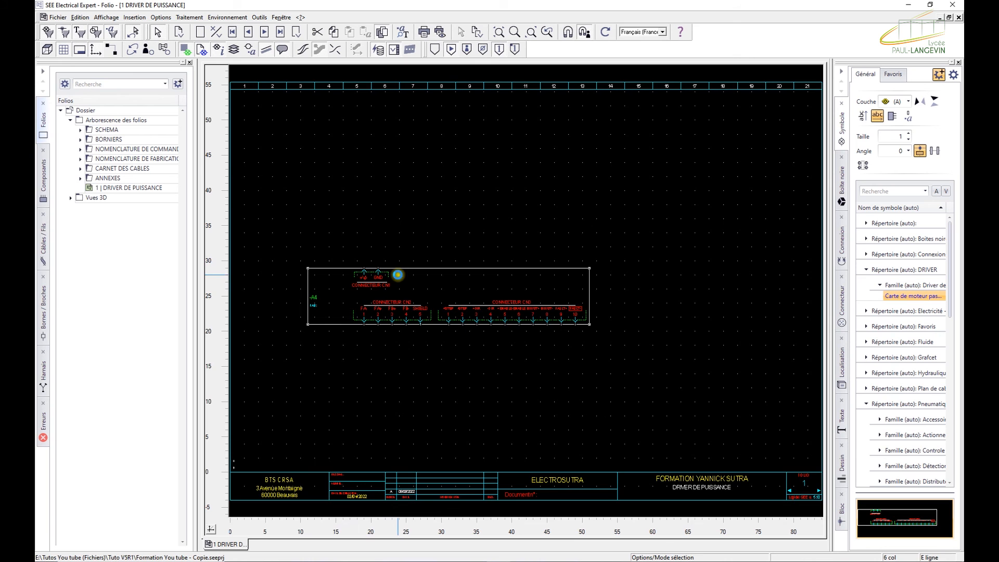
double_click(396, 274)
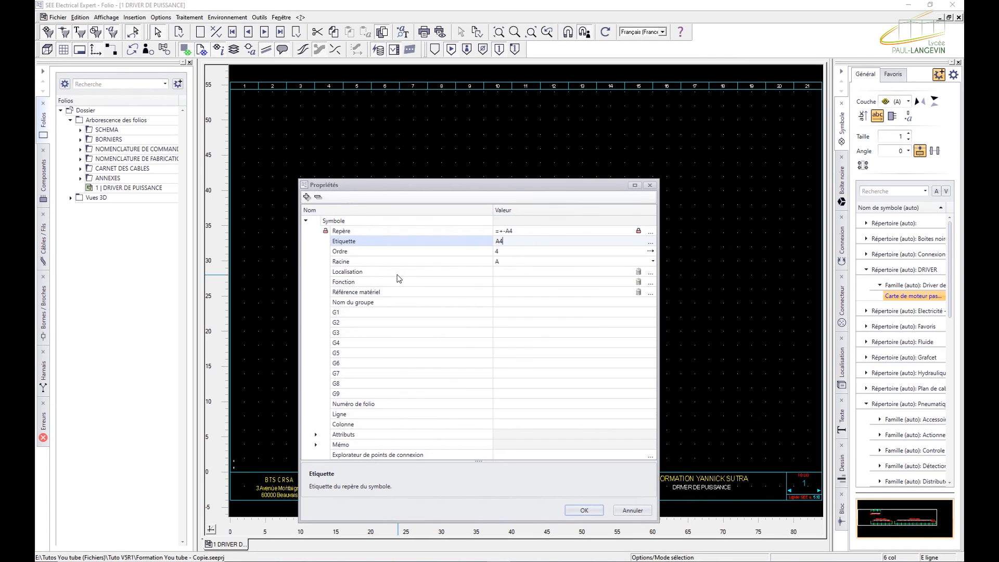
click(497, 272)
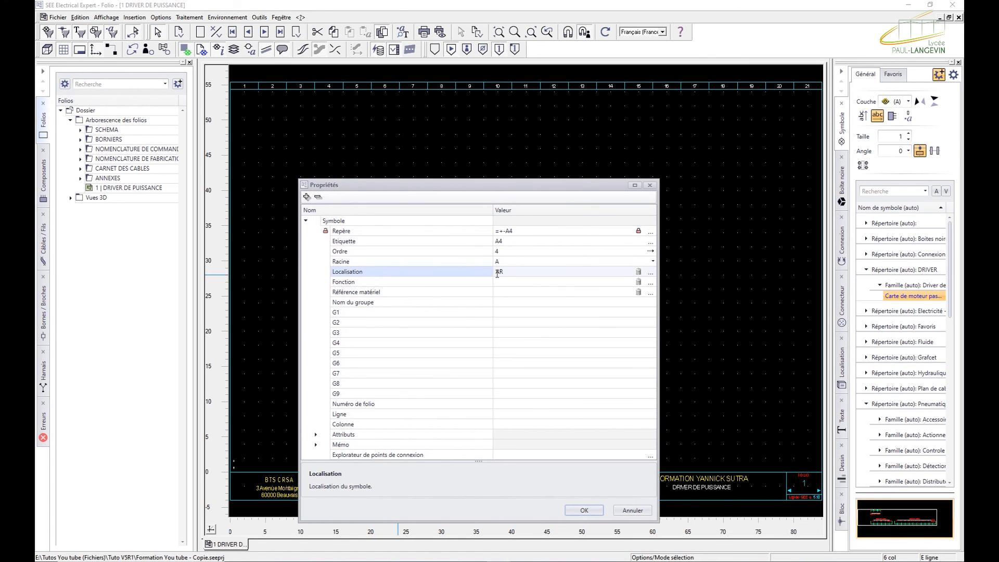
click(582, 511)
- Set the card's Fabricant attribute to LAM TECHNOLOGIE in its properties
scroll(316, 306, up, 2)
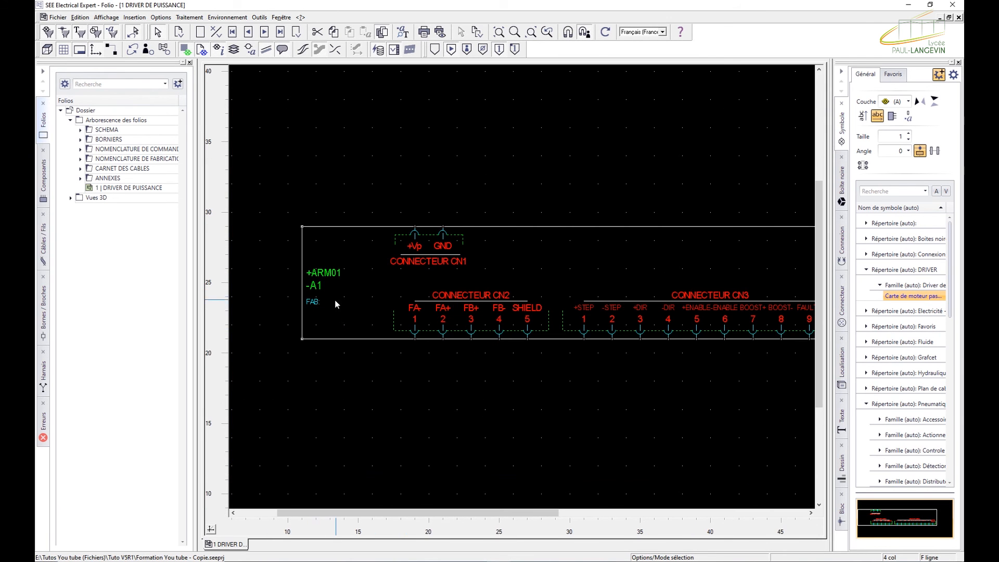
click(343, 247)
double_click(343, 248)
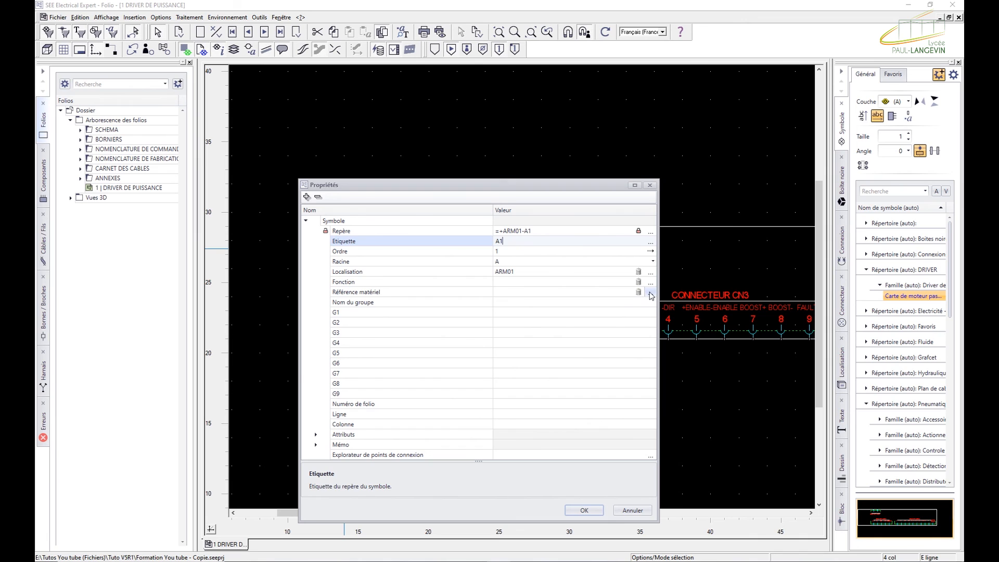
click(316, 434)
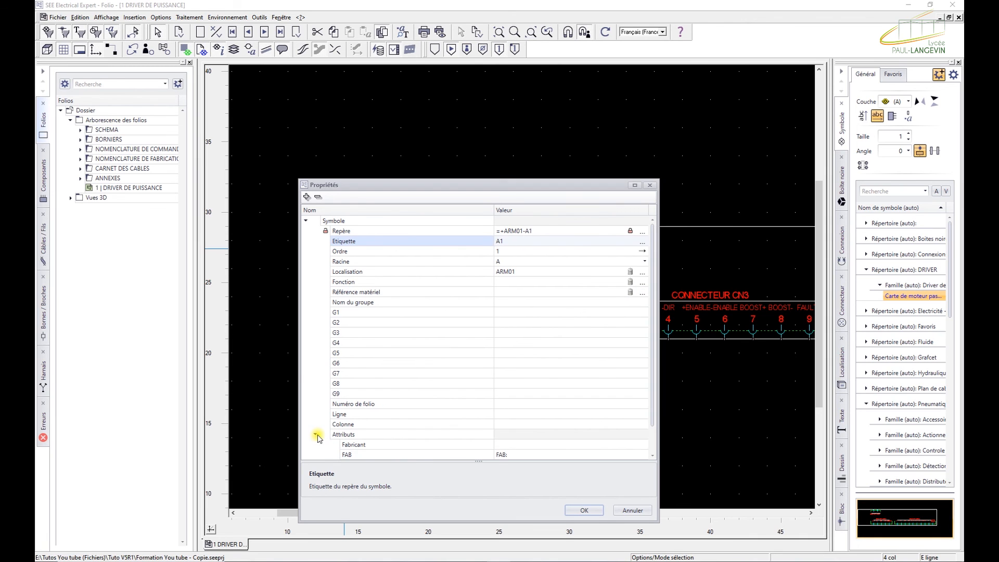
scroll(416, 438, down, 1)
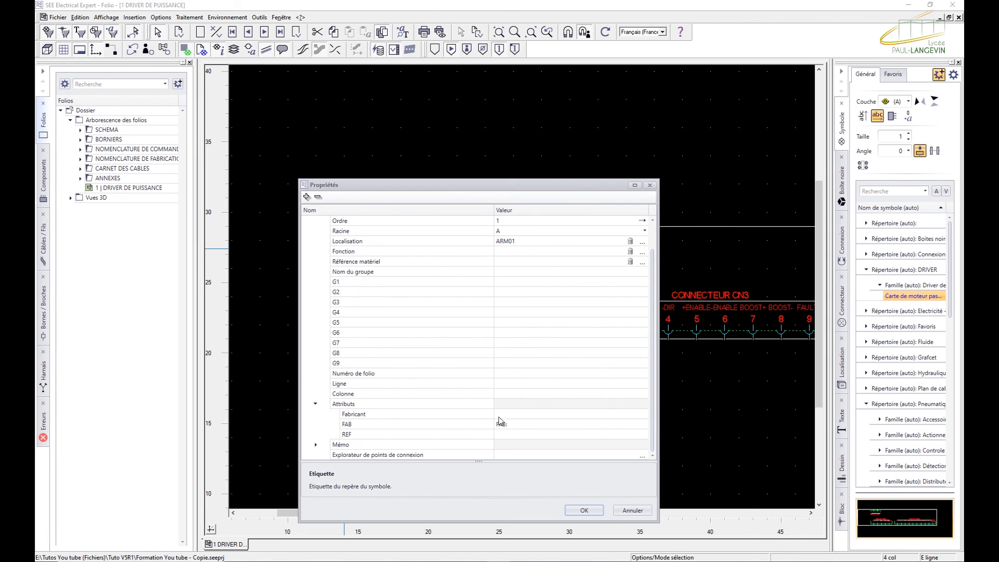
click(508, 423)
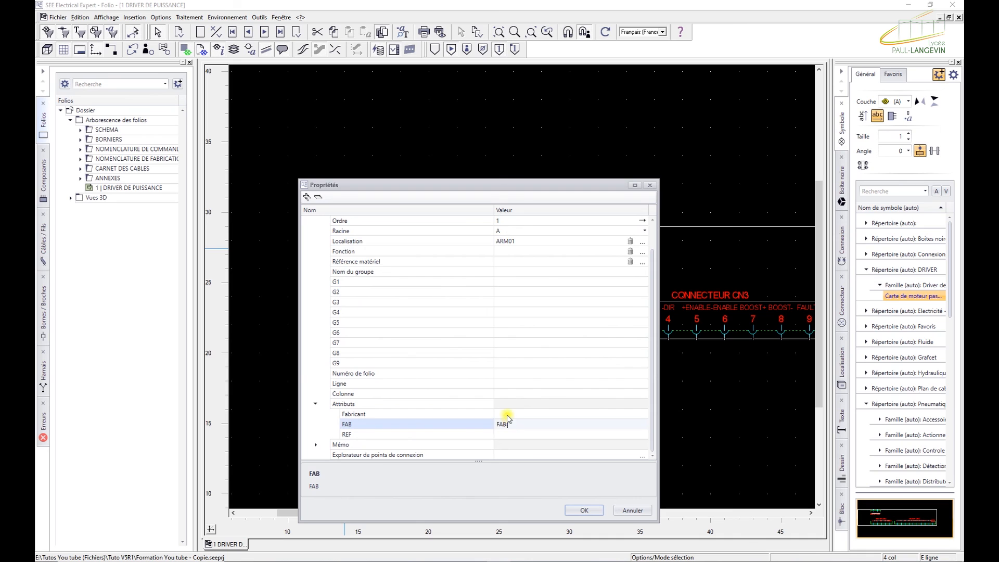
click(507, 415)
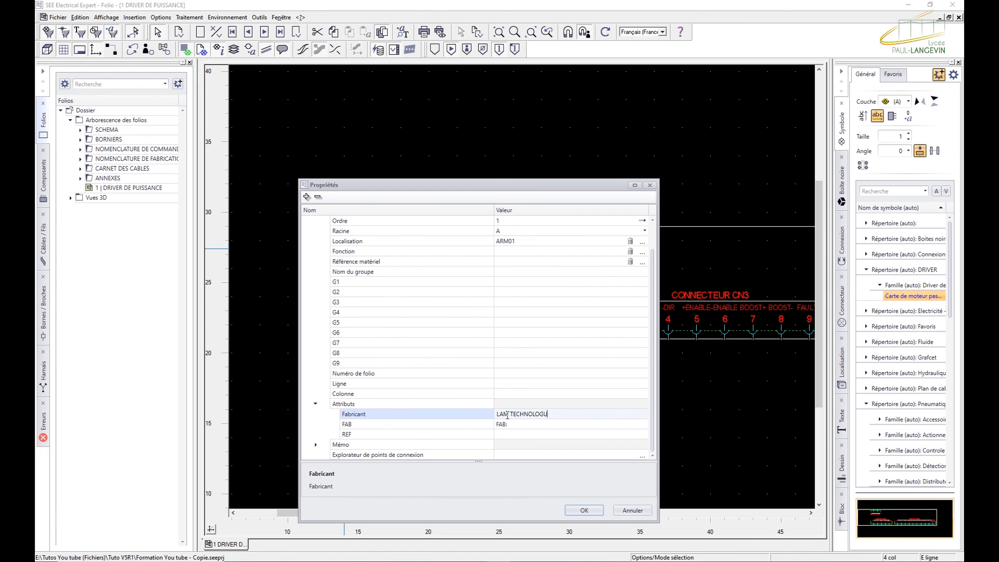
click(583, 509)
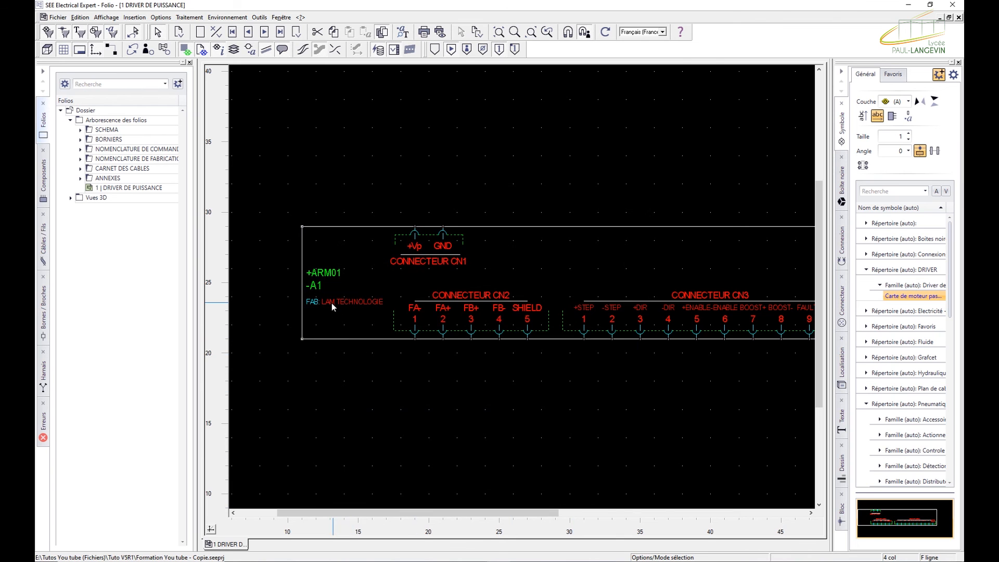
- Set the card's REF attribute to DS1022 in its properties
double_click(355, 246)
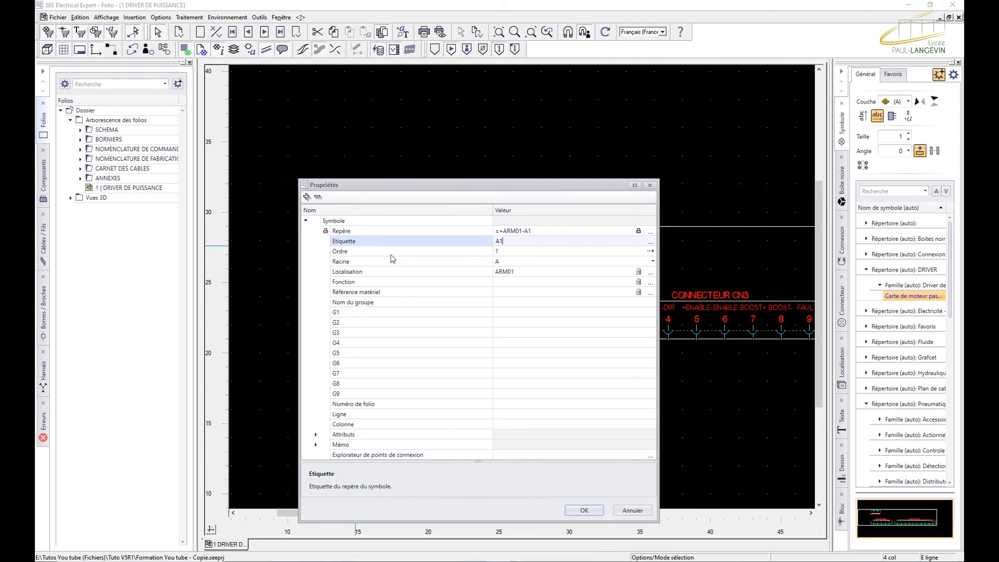
click(315, 435)
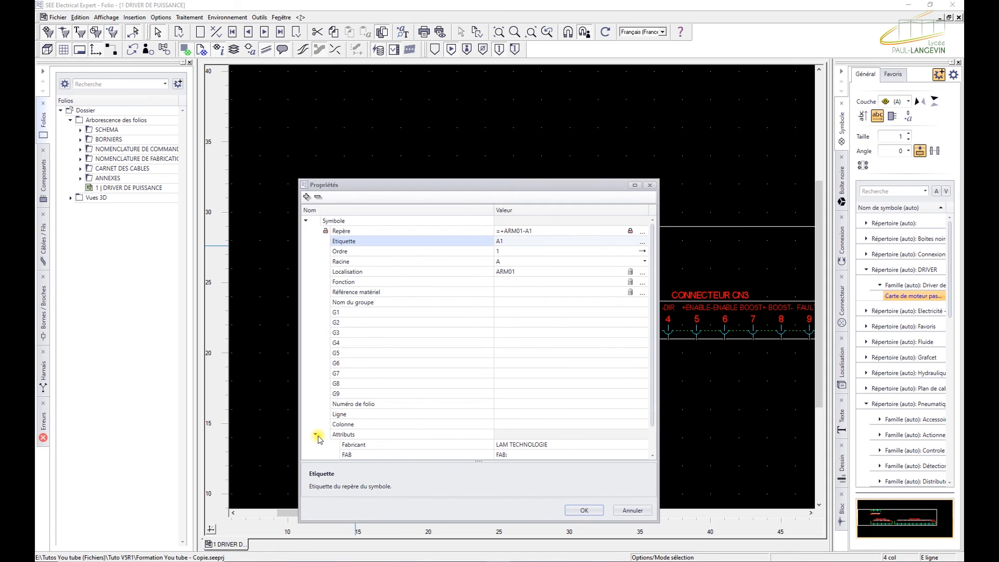
scroll(391, 439, down, 1)
click(503, 434)
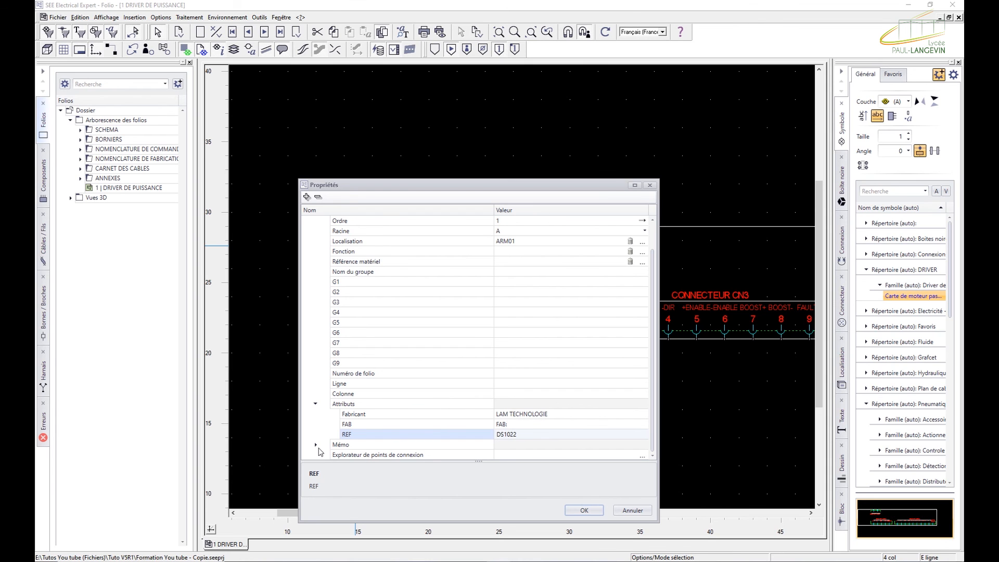
click(582, 509)
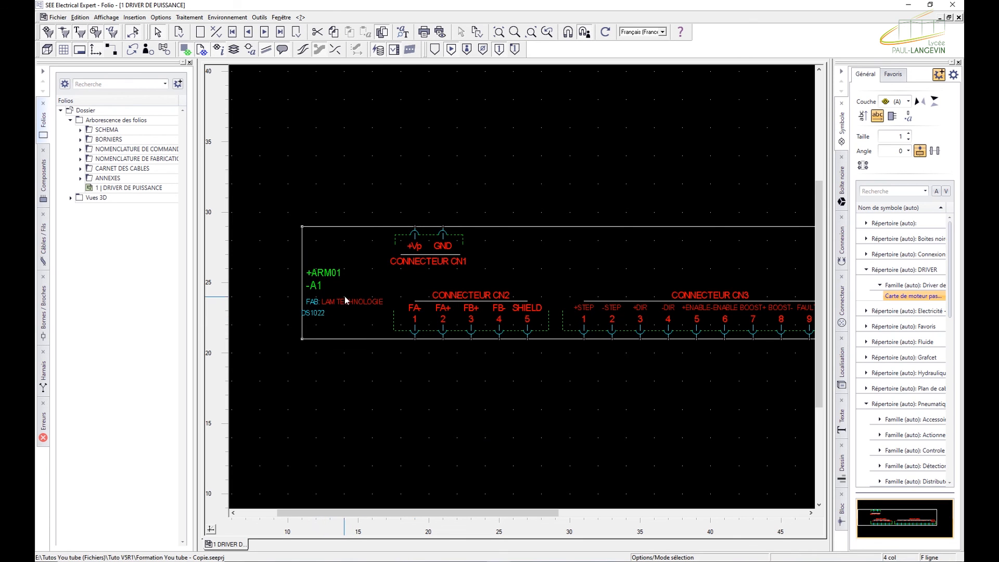
right_click(415, 276)
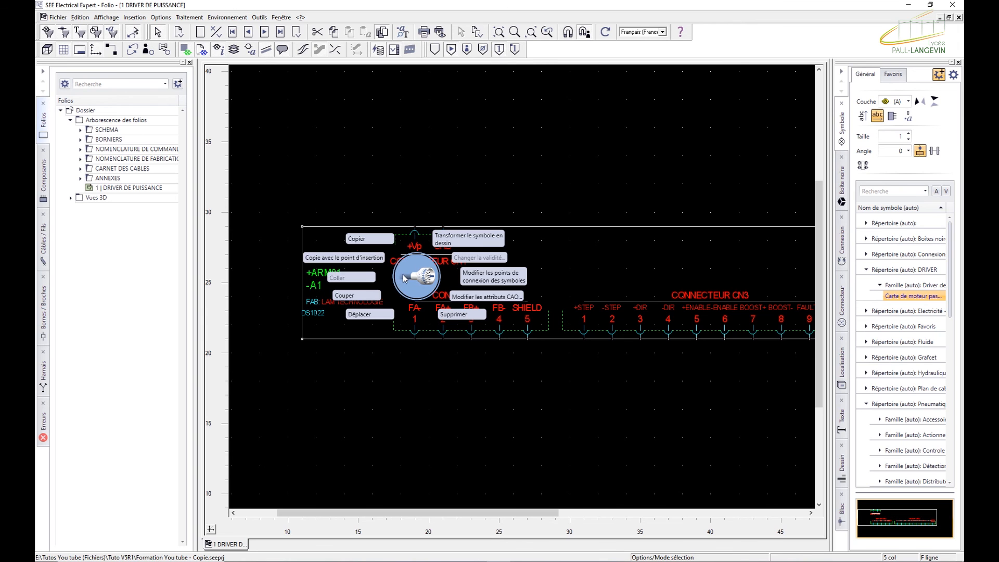
click(419, 277)
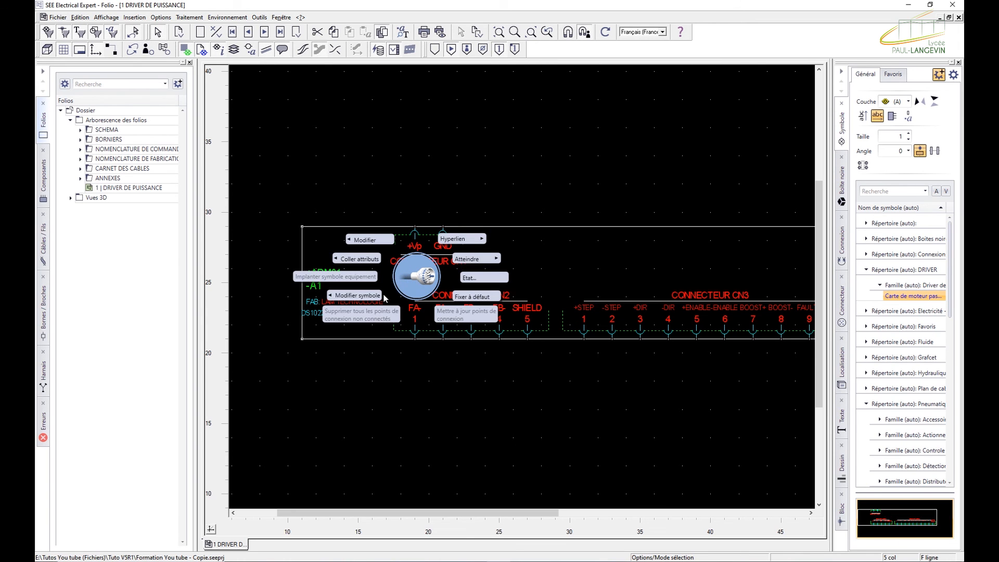
mouse_move(375, 296)
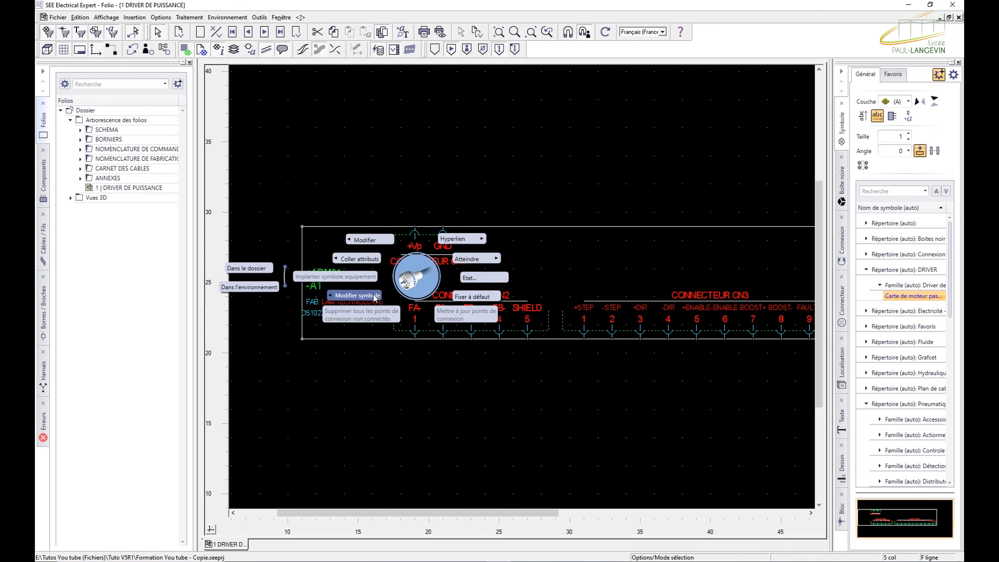
- Open the card symbol from the project's symbol library, examine its FAB, FABRICANT, REF and $CODE attributes, and close the editor without changes
right_click(568, 270)
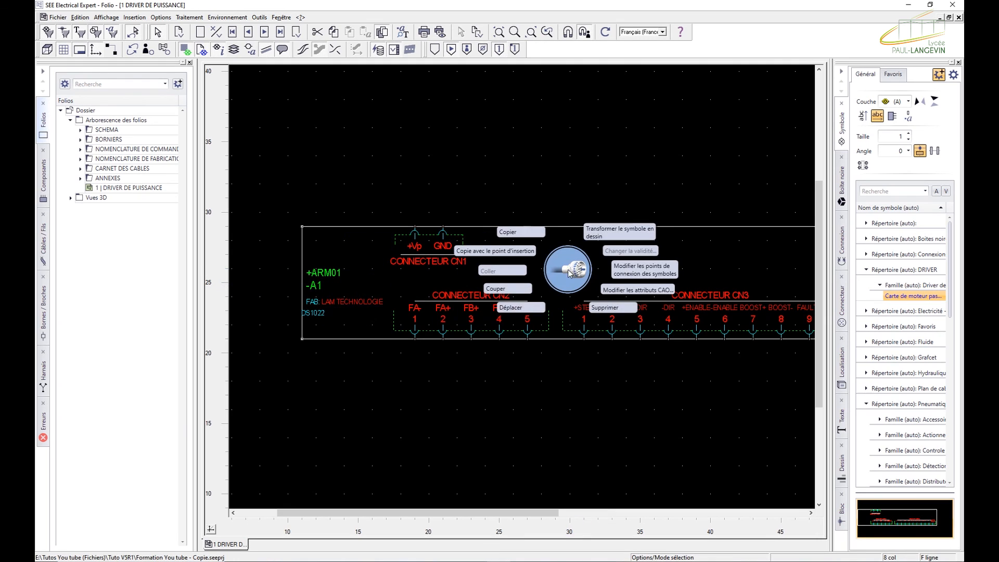
click(559, 280)
mouse_move(512, 289)
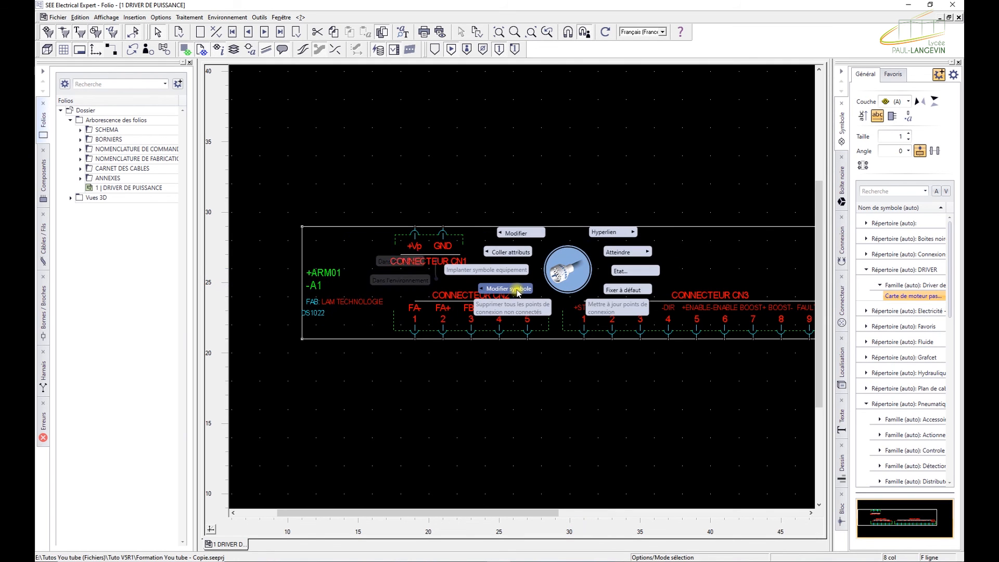
click(408, 279)
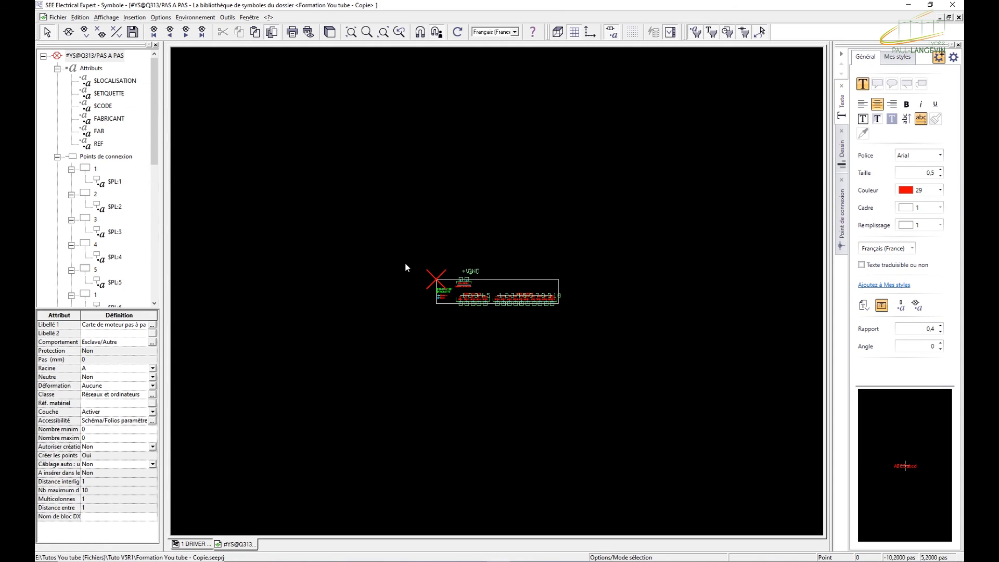
scroll(411, 314, up, 1)
scroll(453, 263, up, 2)
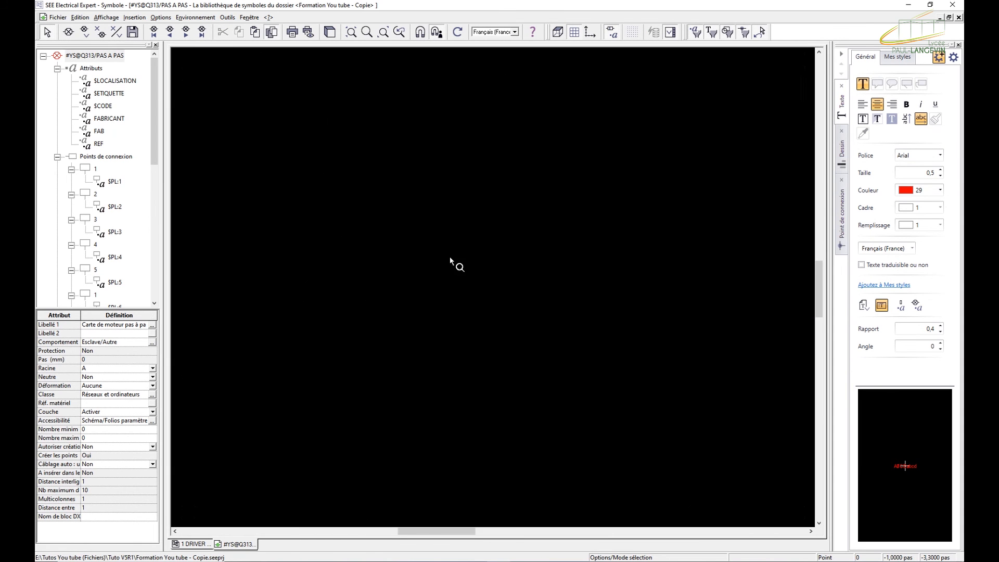
scroll(491, 299, up, 1)
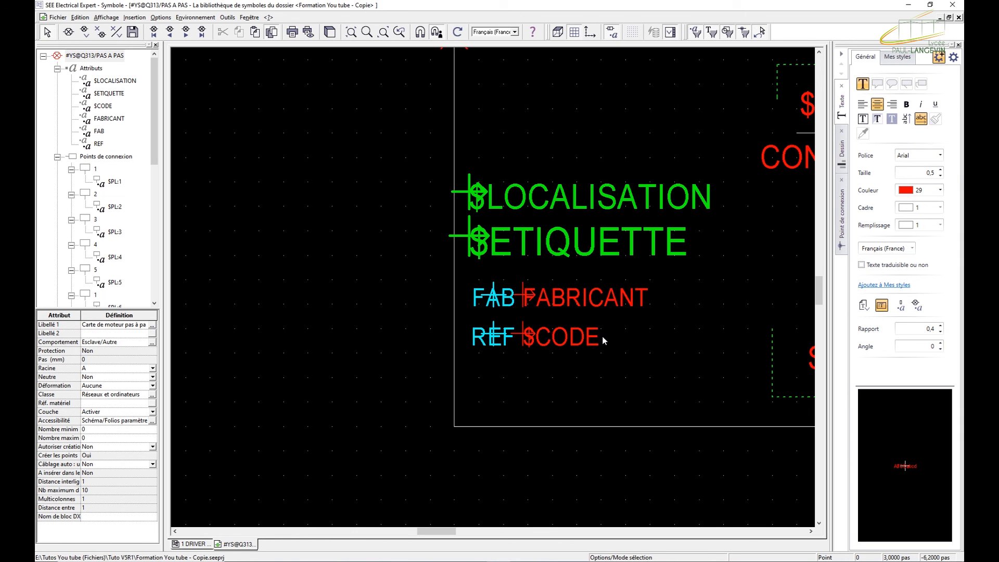
scroll(603, 336, down, 2)
scroll(587, 340, up, 2)
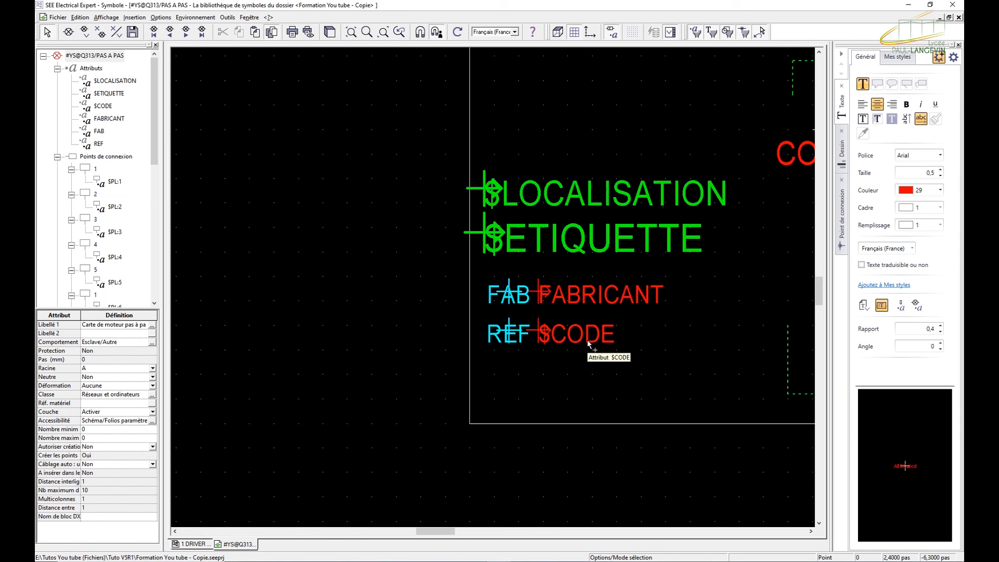
scroll(578, 339, down, 2)
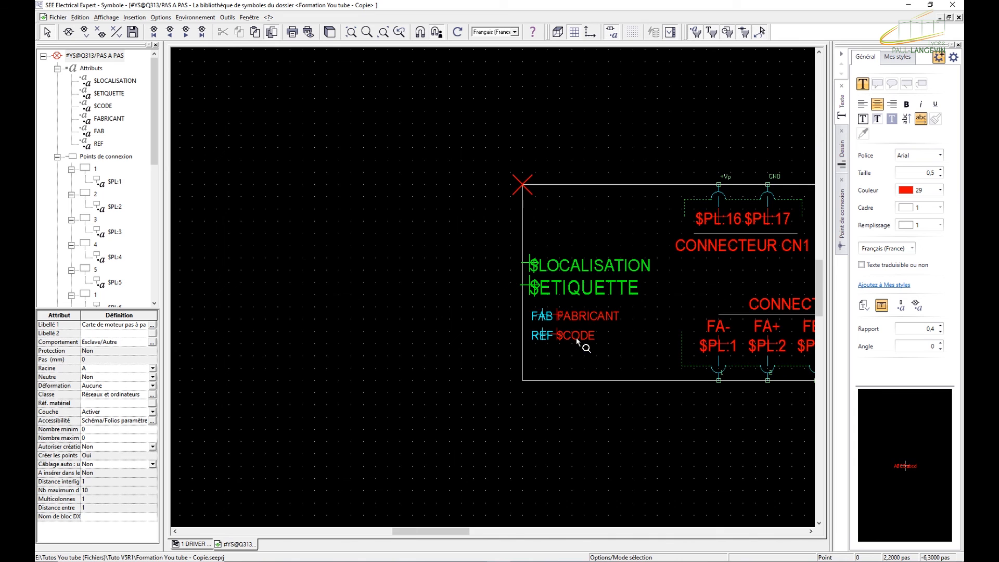
click(959, 17)
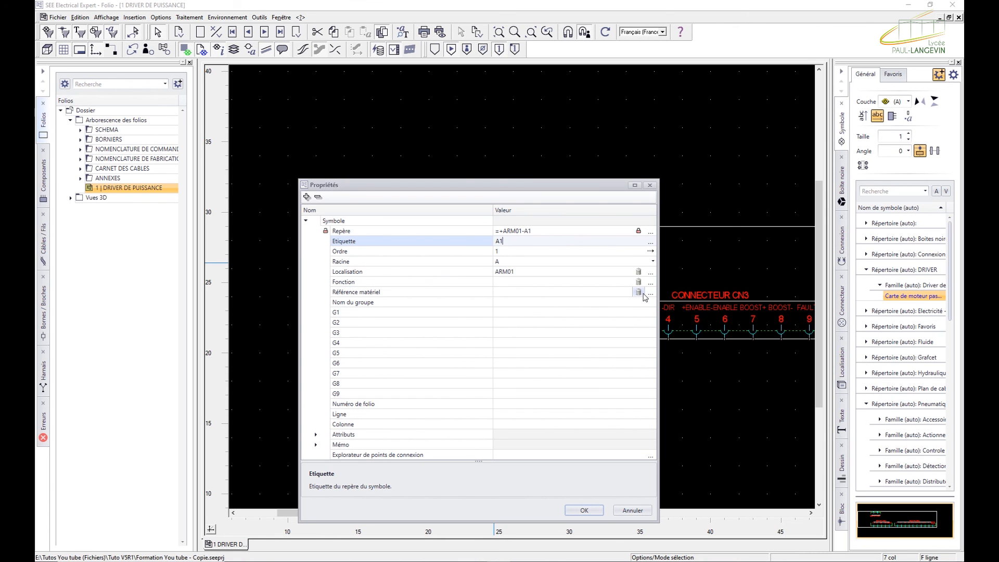
- Leave the card's properties unchanged and narrow the symbol palette so the whole card fits in the drawing area
click(649, 186)
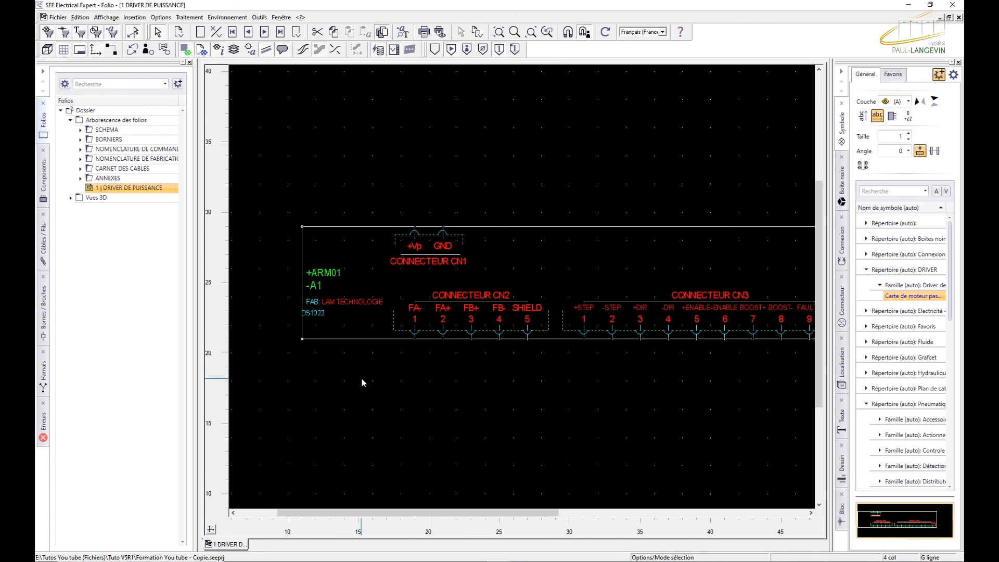
scroll(361, 379, down, 3)
scroll(357, 341, up, 3)
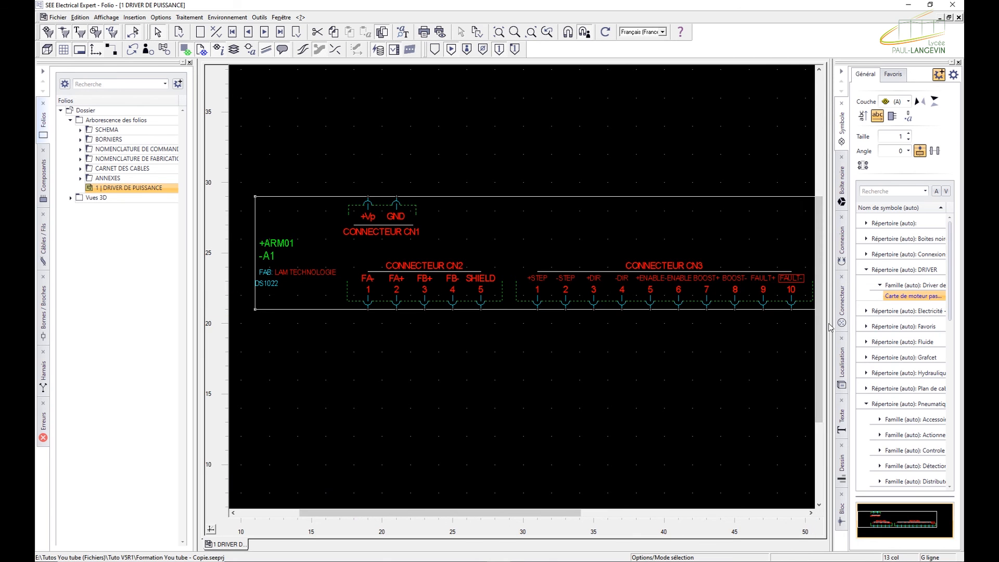
drag(831, 324, 888, 328)
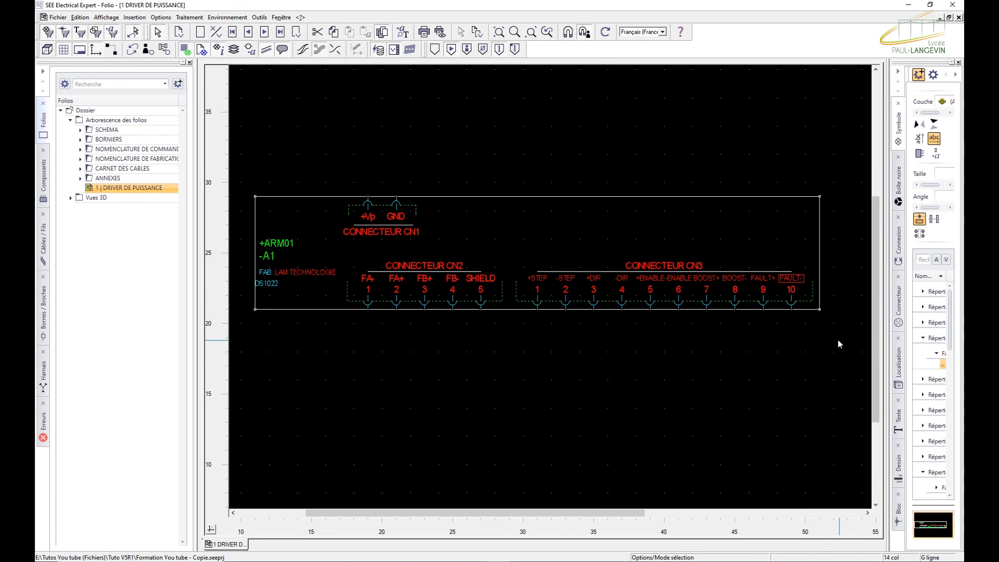